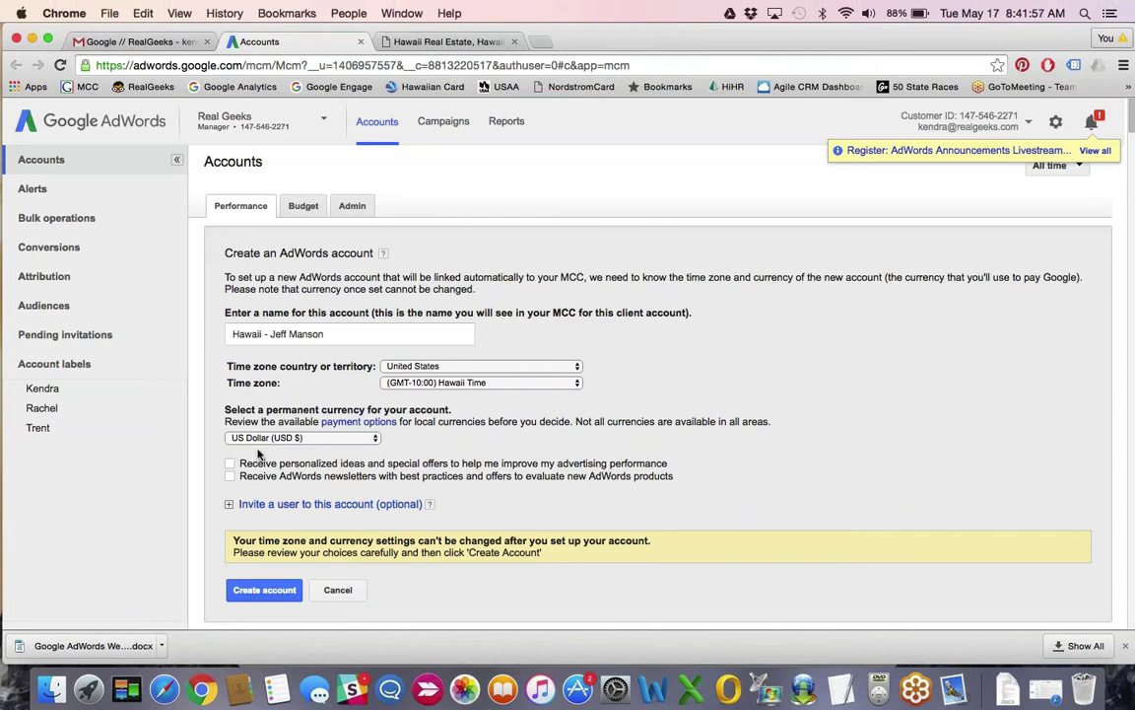
Create the new Hawaii client account, then find it by searching 'hawaii' and switch into it.
{"action": "left_click", "coordinate": [260, 595]}
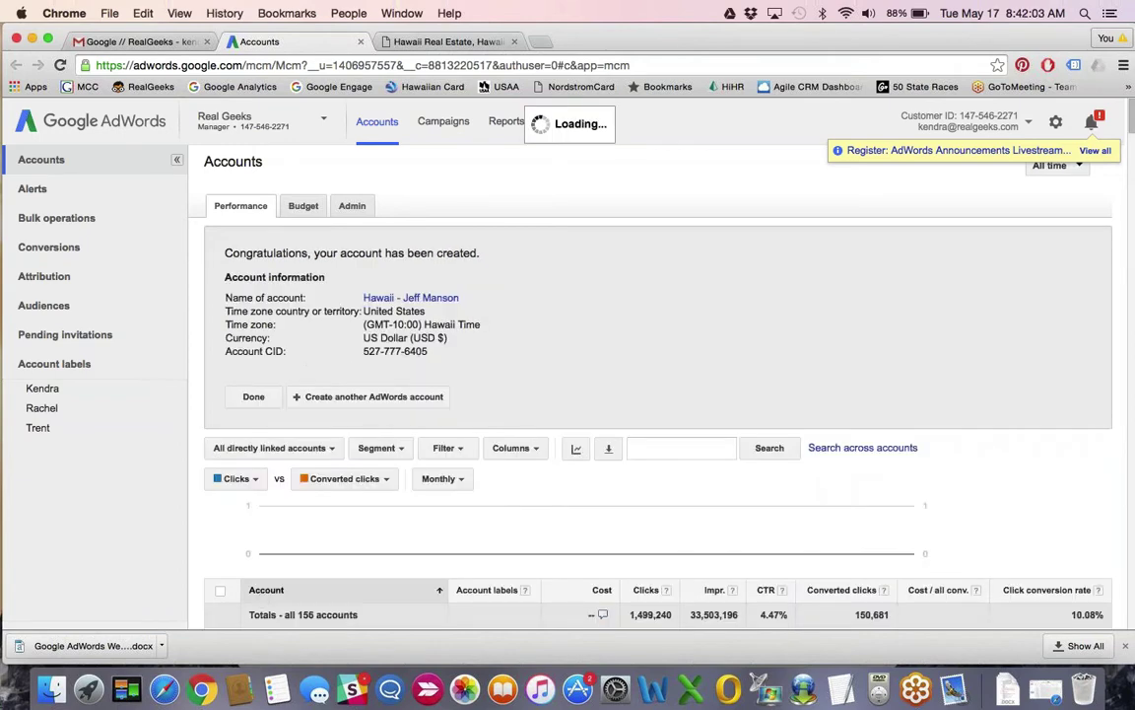
{"action": "left_click", "coordinate": [253, 398]}
{"action": "left_click", "coordinate": [264, 116]}
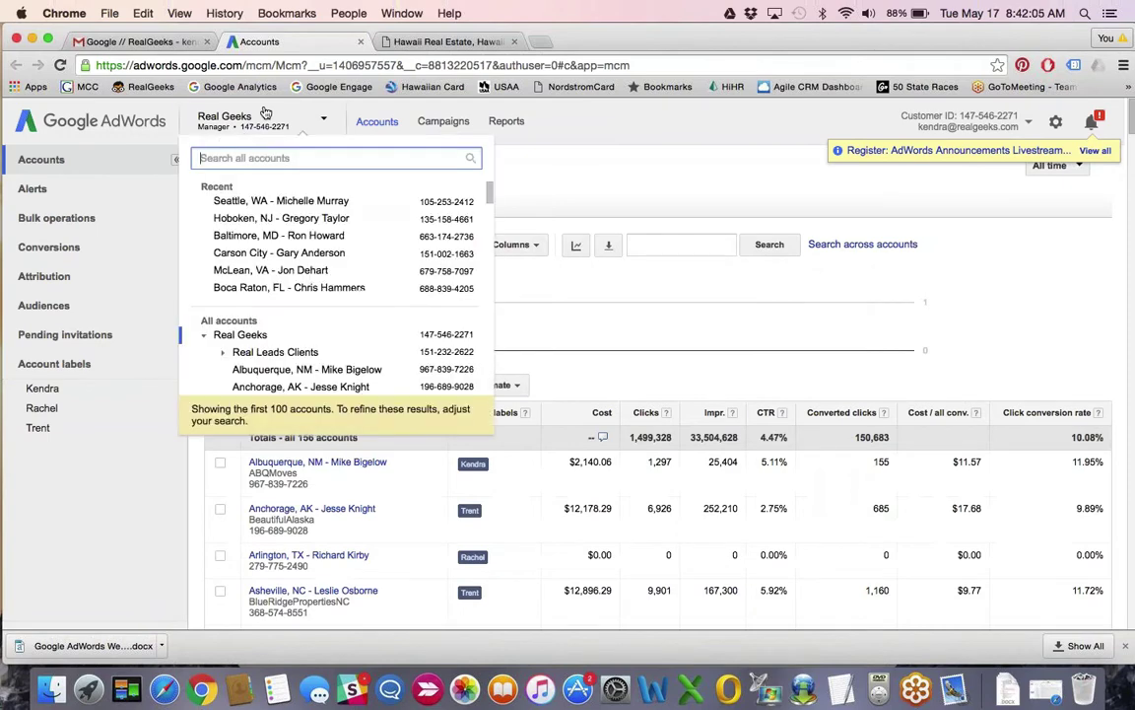
{"action": "type", "text": "hawaii"}
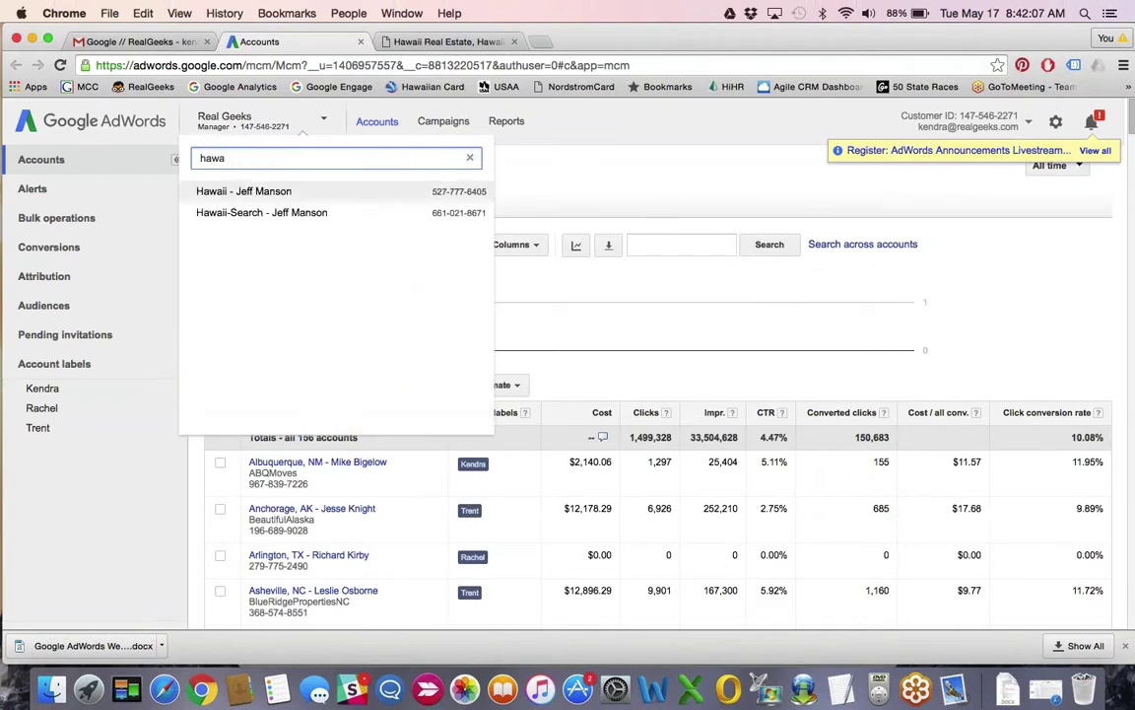
{"action": "left_click", "coordinate": [258, 186]}
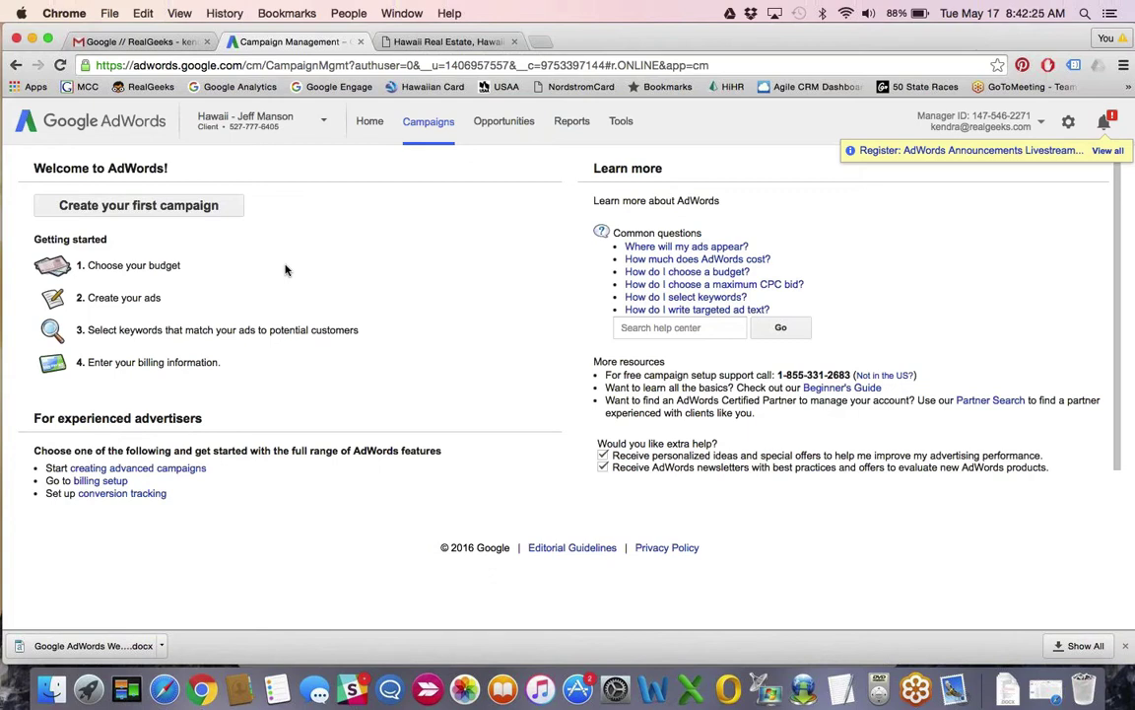
Start the account's first campaign with the Search Network only type.
{"action": "left_click", "coordinate": [180, 205]}
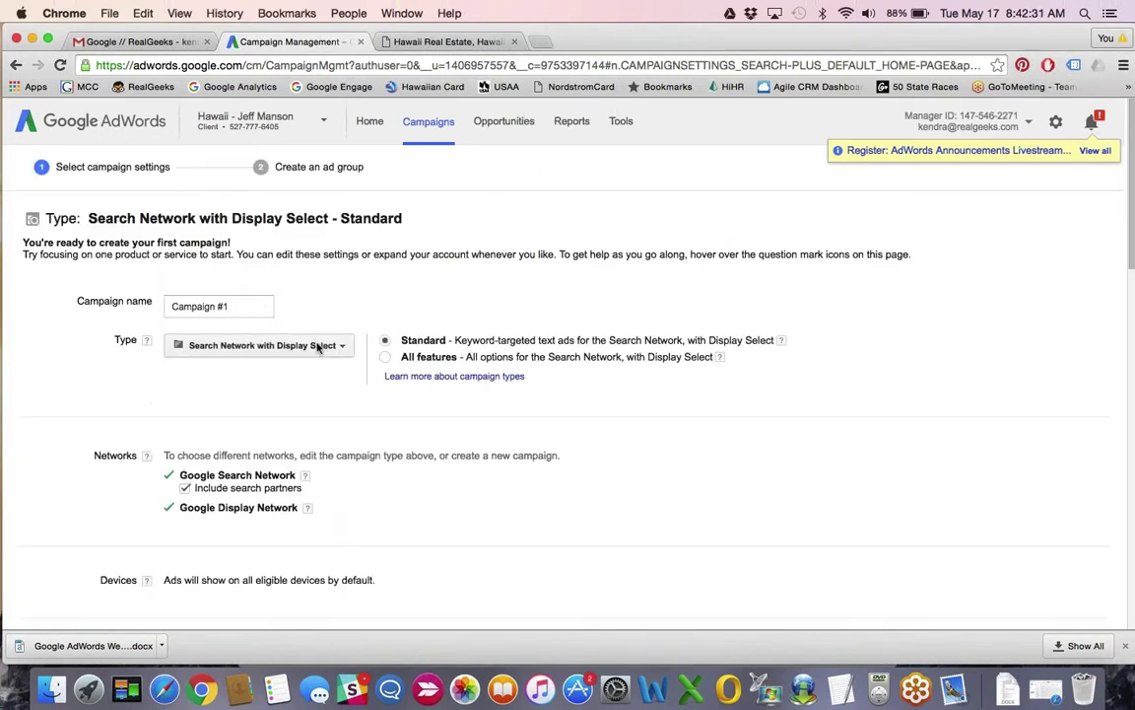
{"action": "left_click", "coordinate": [314, 347]}
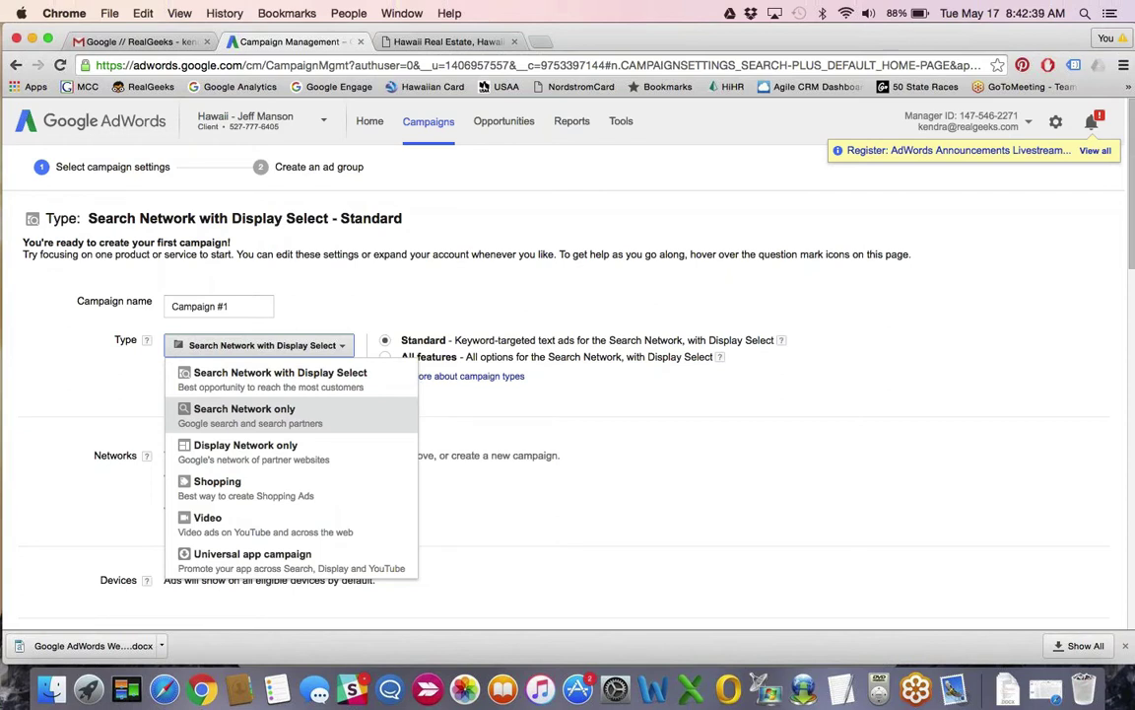
{"action": "left_click", "coordinate": [236, 412]}
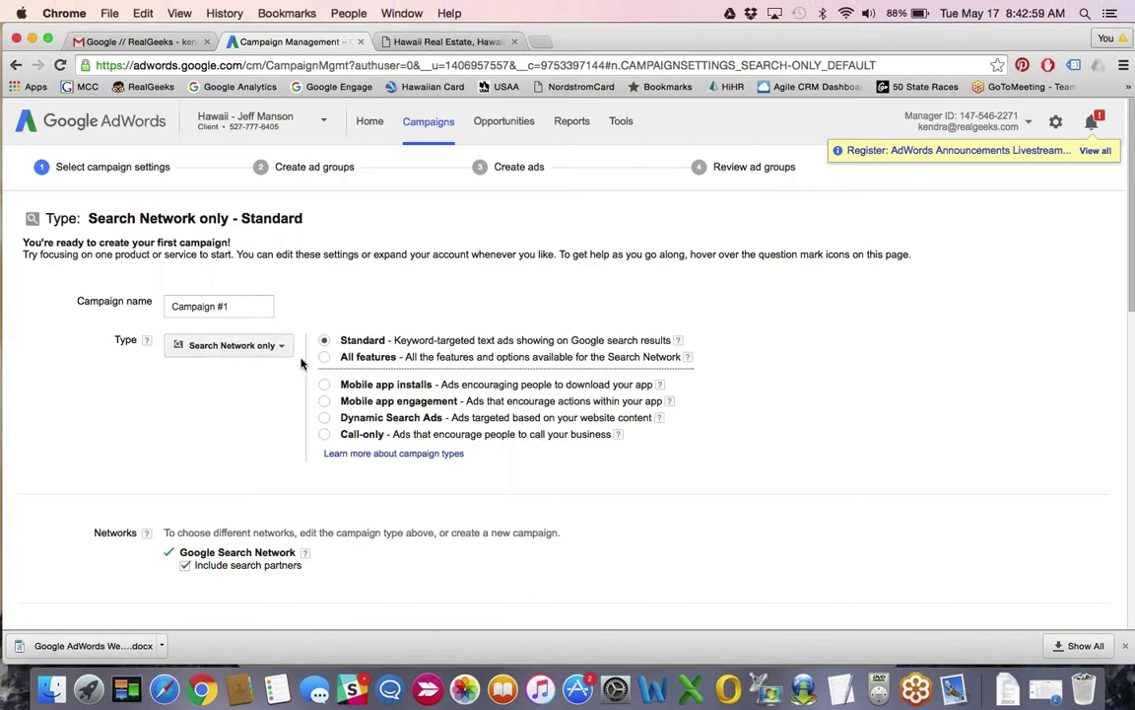
Choose All features and name the campaign 'Local'.
{"action": "left_click", "coordinate": [323, 358]}
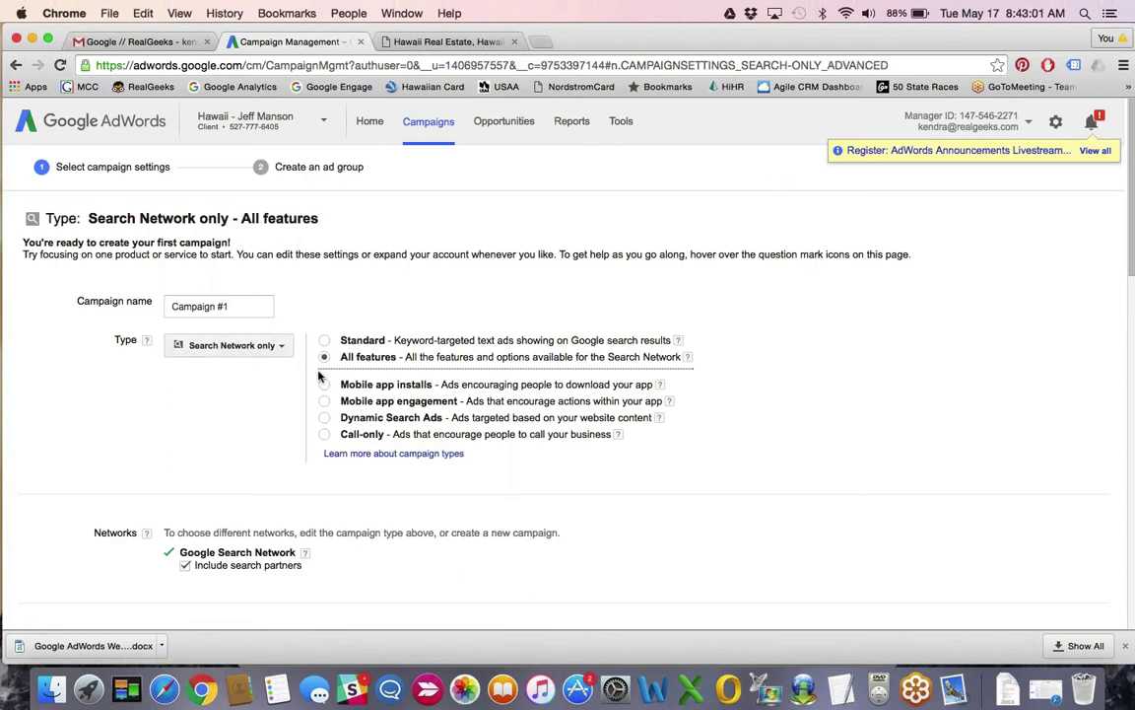
{"action": "left_click", "coordinate": [116, 307]}
{"action": "type", "text": "Local"}
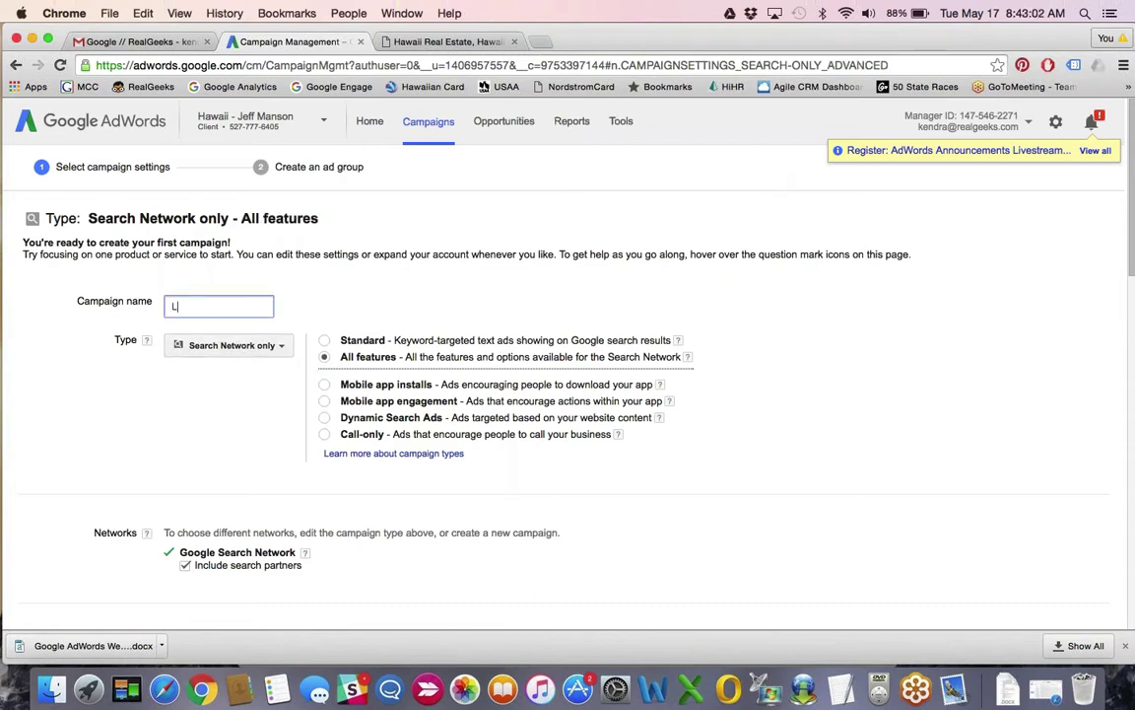
{"action": "left_click", "coordinate": [153, 444]}
Turn off Include search partners so ads show only on Google Search.
{"action": "scroll", "coordinate": [153, 442], "scroll_direction": "down", "scroll_amount": 2}
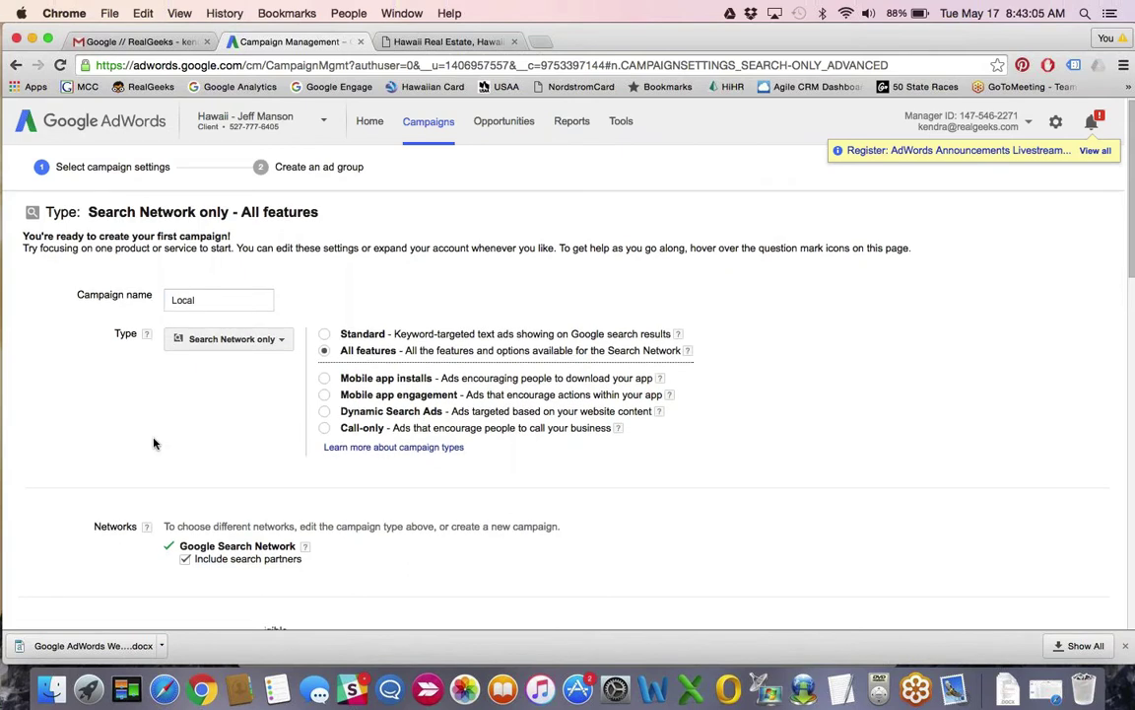
{"action": "scroll", "coordinate": [153, 443], "scroll_direction": "down", "scroll_amount": 1}
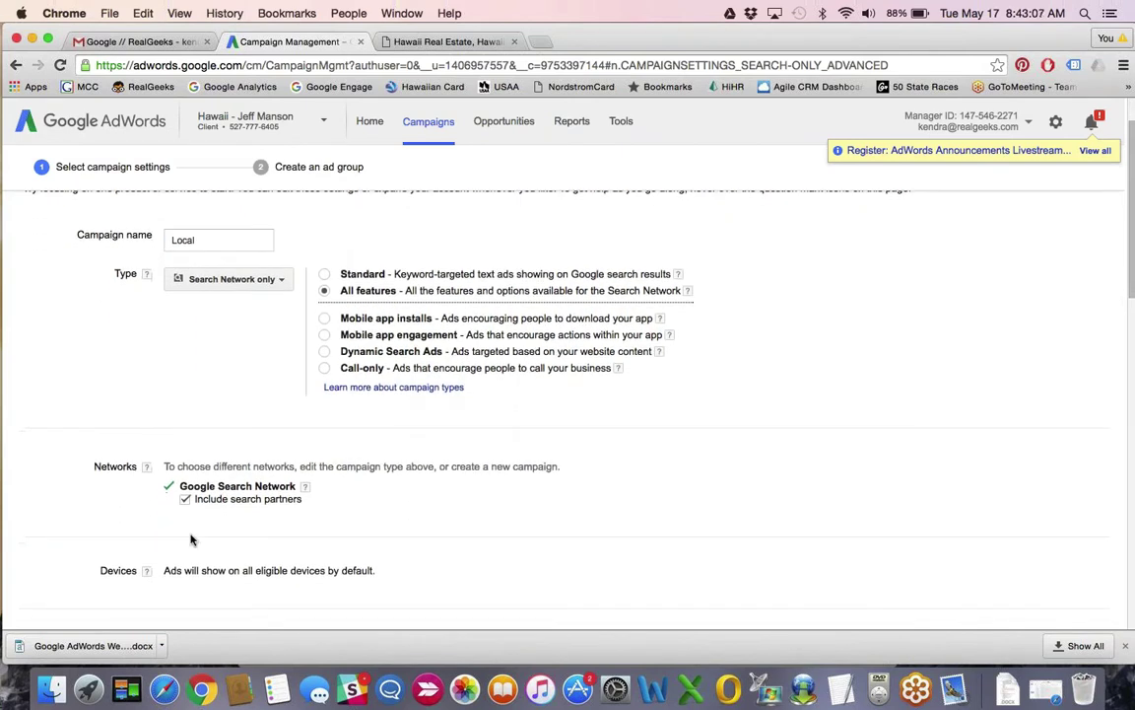
{"action": "left_click", "coordinate": [184, 500]}
{"action": "scroll", "coordinate": [956, 276], "scroll_direction": "down", "scroll_amount": 1}
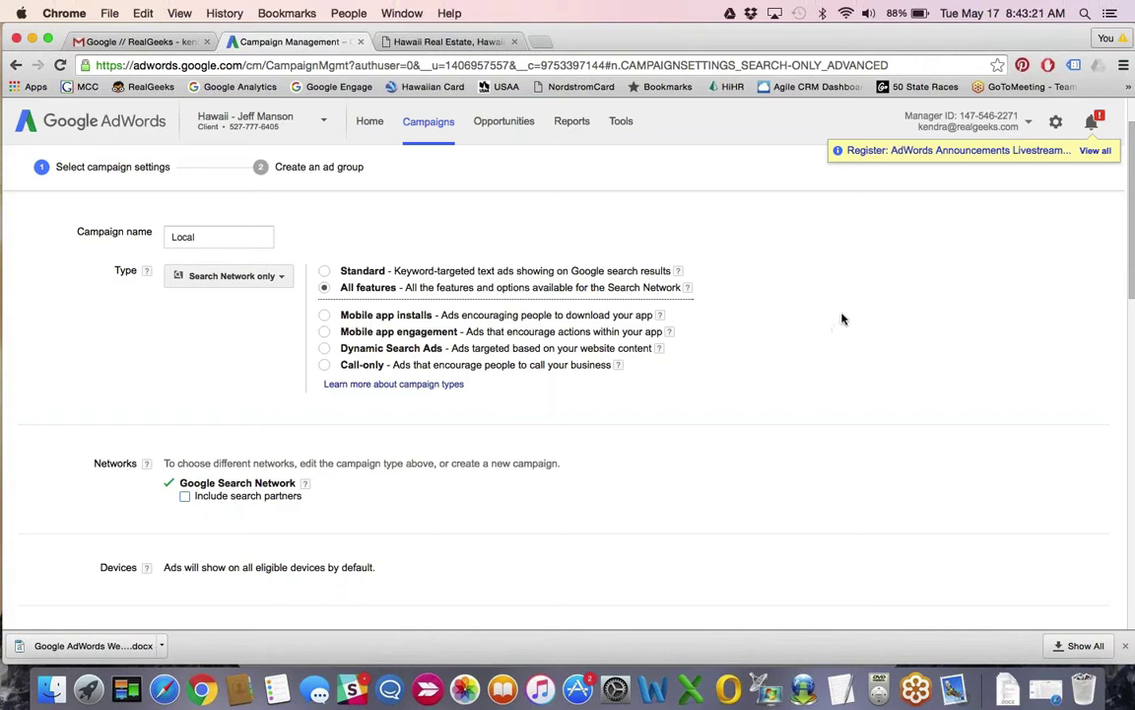
{"action": "scroll", "coordinate": [843, 318], "scroll_direction": "down", "scroll_amount": 3}
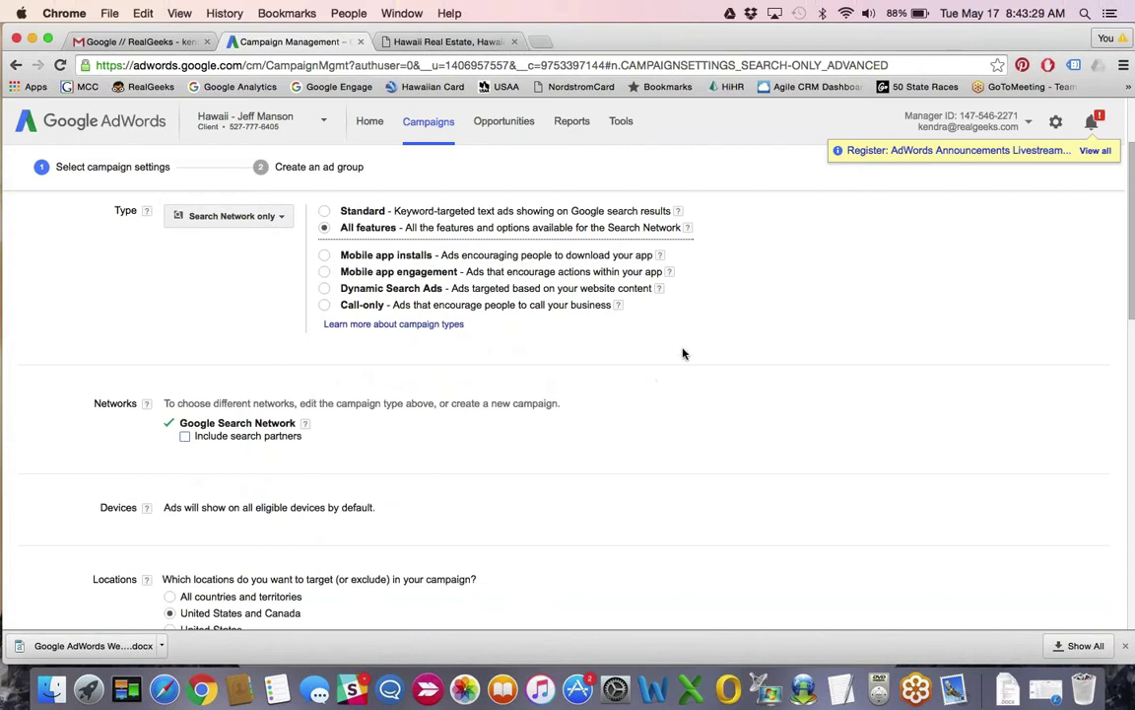
{"action": "scroll", "coordinate": [689, 357], "scroll_direction": "down", "scroll_amount": 3}
{"action": "scroll", "coordinate": [690, 365], "scroll_direction": "down", "scroll_amount": 5}
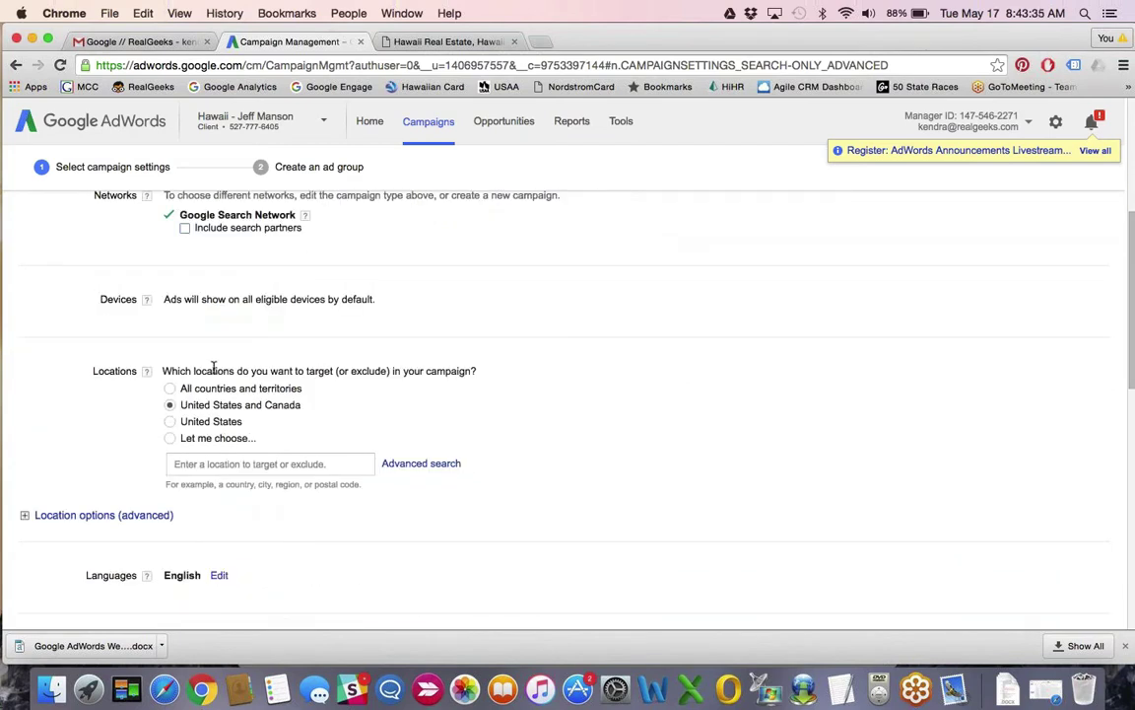
Target Hawaii, United States (state), then start a 20 mi radius search for 'honolulu'.
{"action": "left_click", "coordinate": [192, 463]}
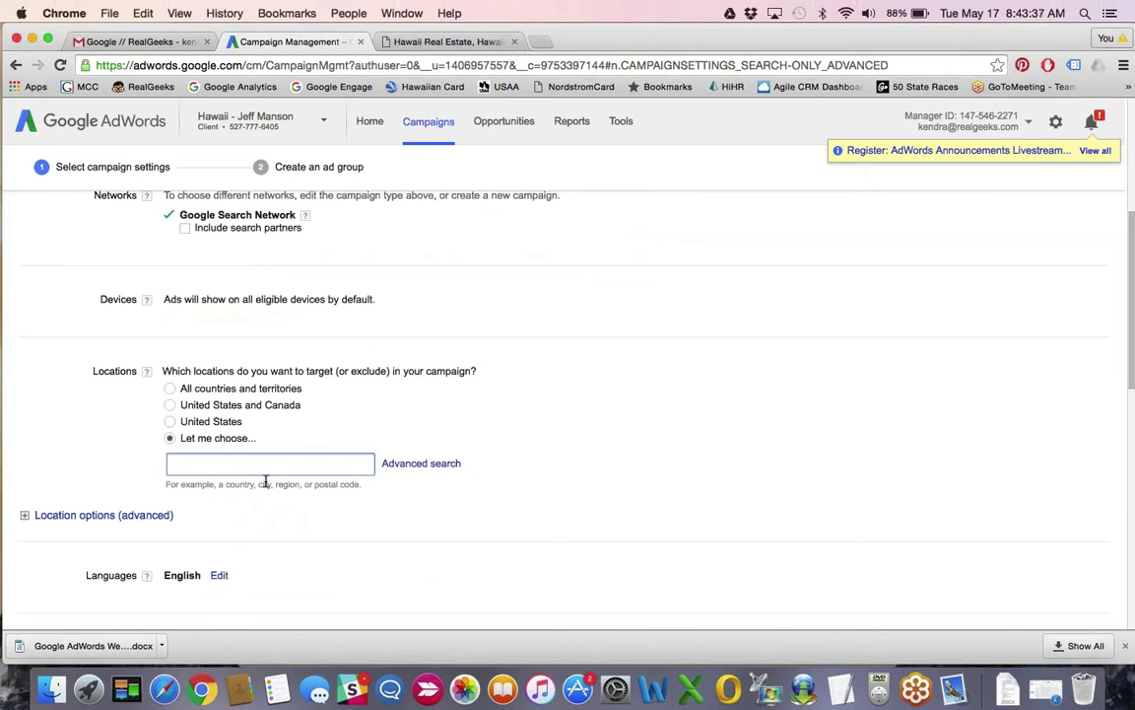
{"action": "left_click", "coordinate": [450, 464]}
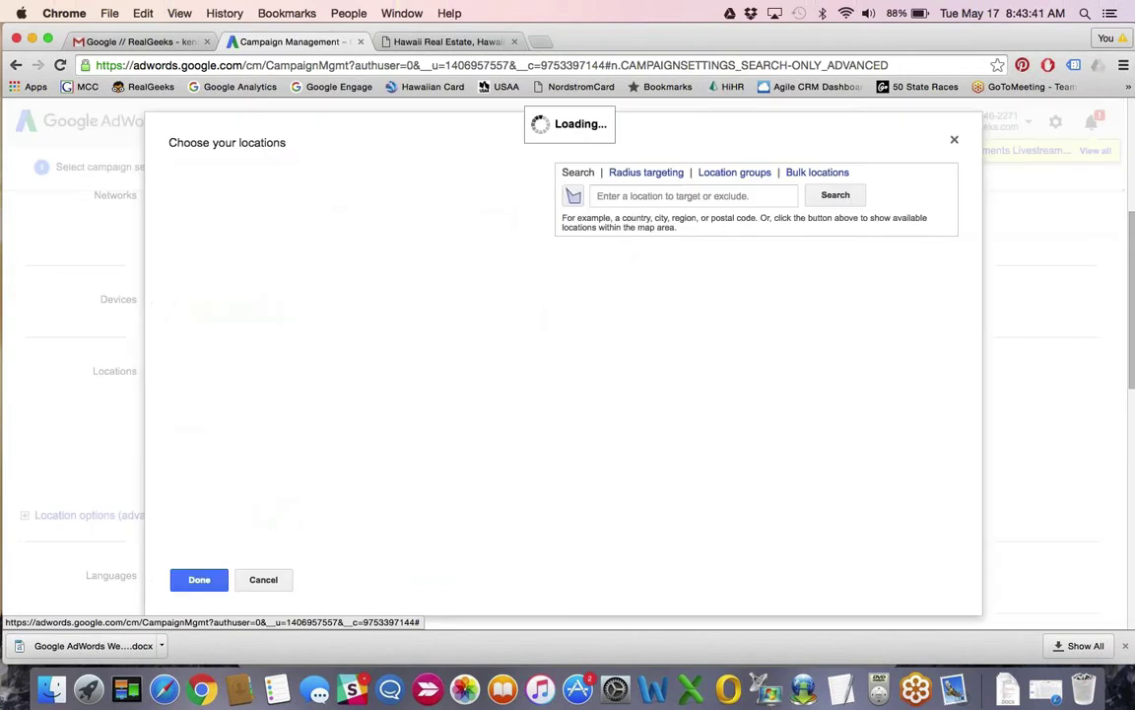
{"action": "left_click", "coordinate": [656, 196]}
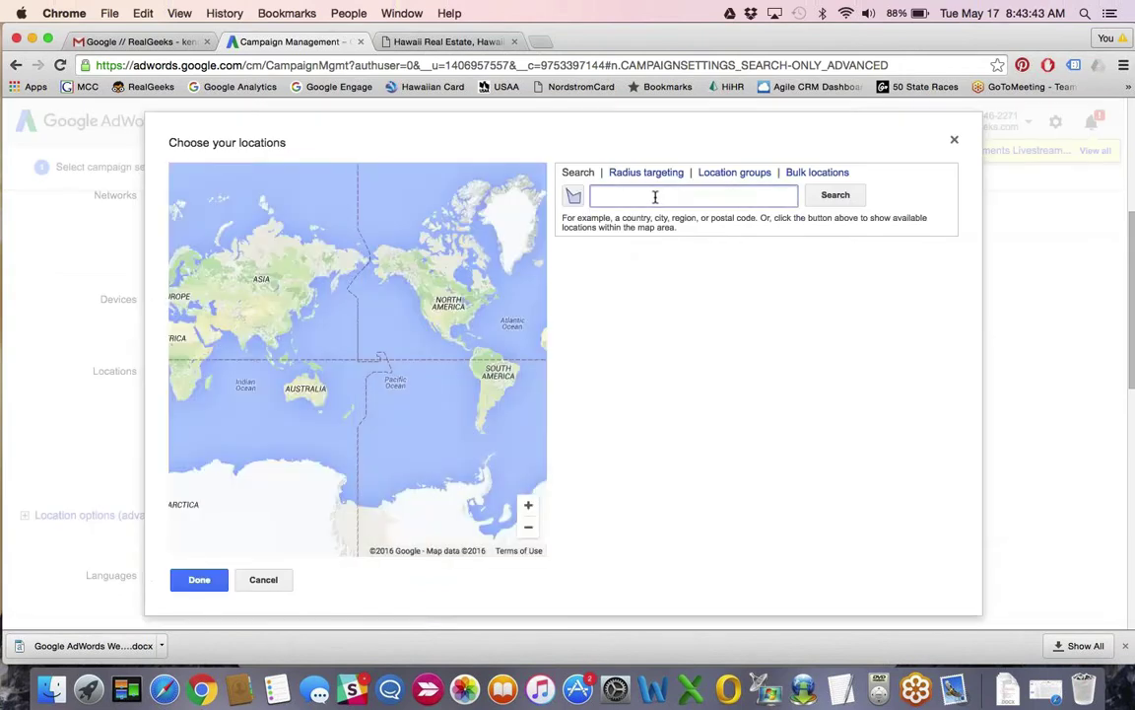
{"action": "type", "text": "hawaii"}
{"action": "left_click", "coordinate": [899, 235]}
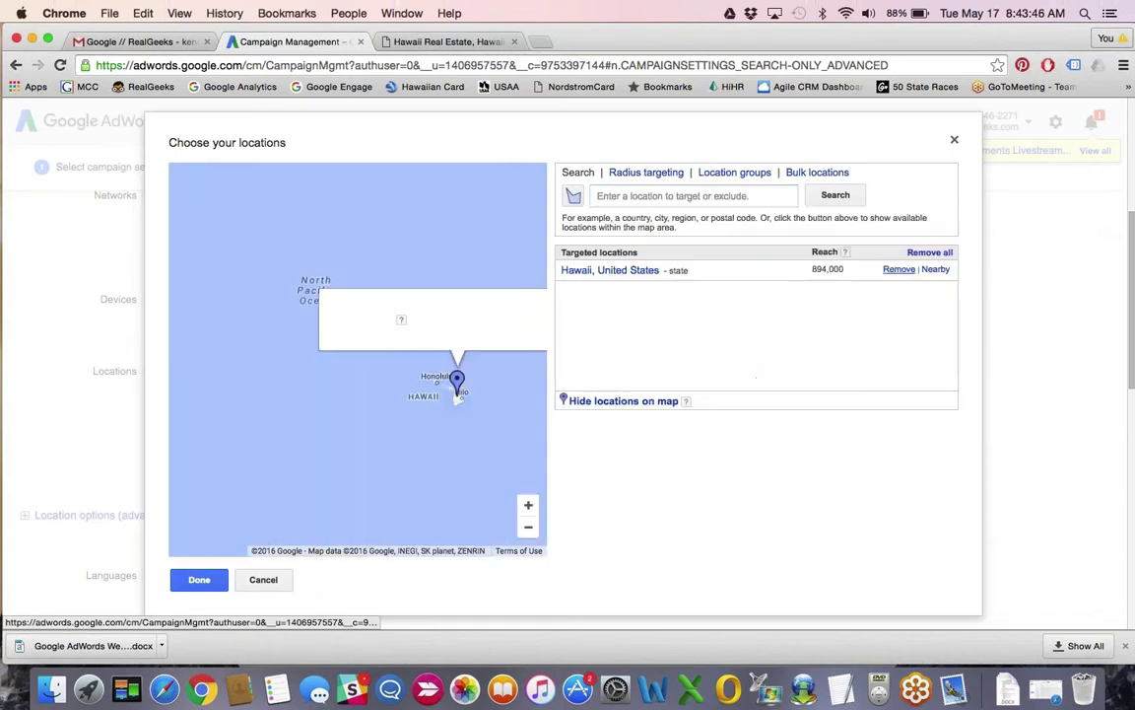
{"action": "left_click", "coordinate": [647, 176]}
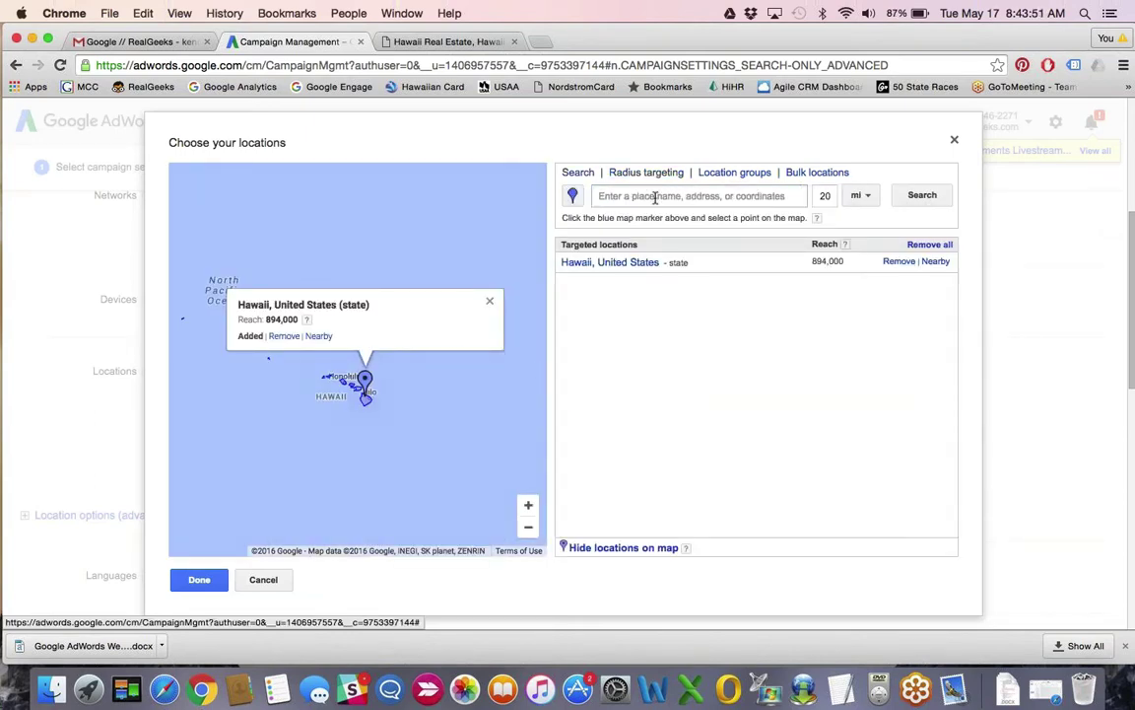
{"action": "type", "text": "honolulu"}
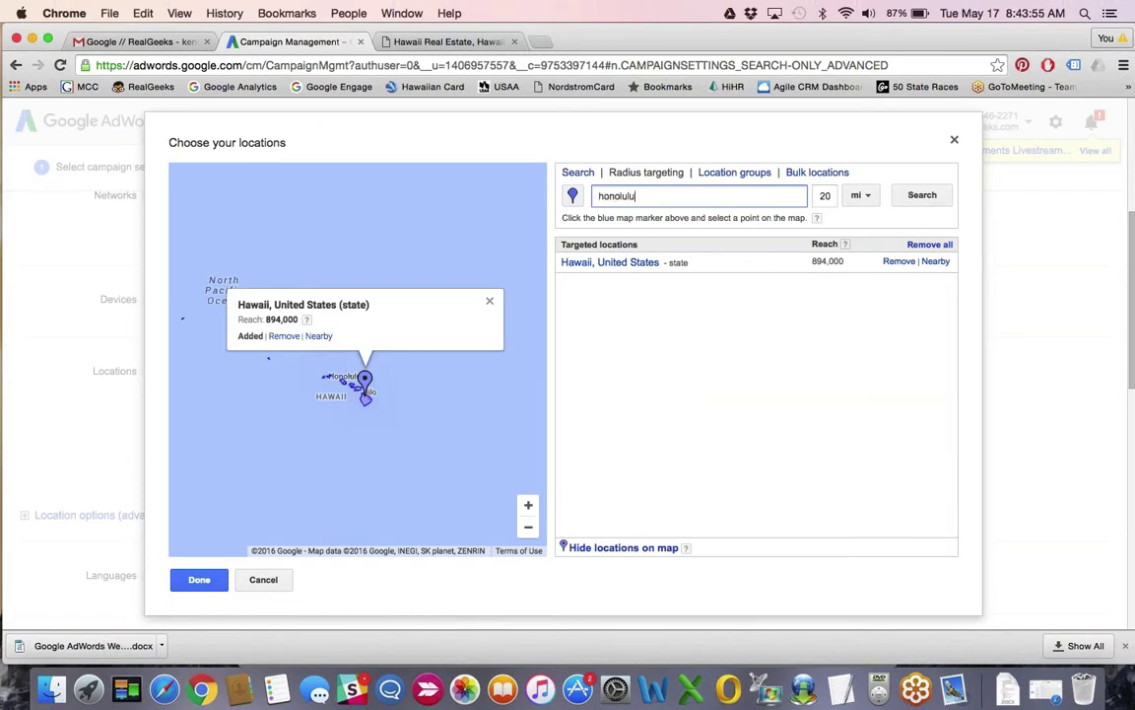
Add the 20 mi radius around Honolulu plus Honolulu, Hawaii (city), making 3 targeted locations.
{"action": "left_click", "coordinate": [912, 204]}
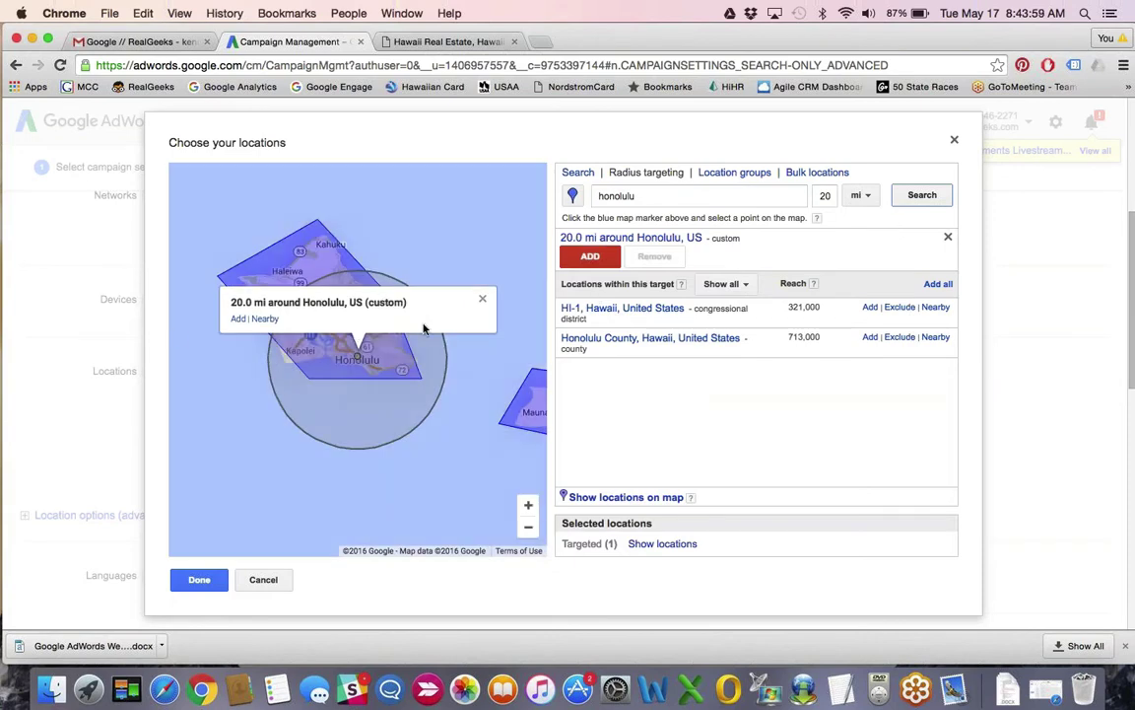
{"action": "left_click", "coordinate": [237, 319]}
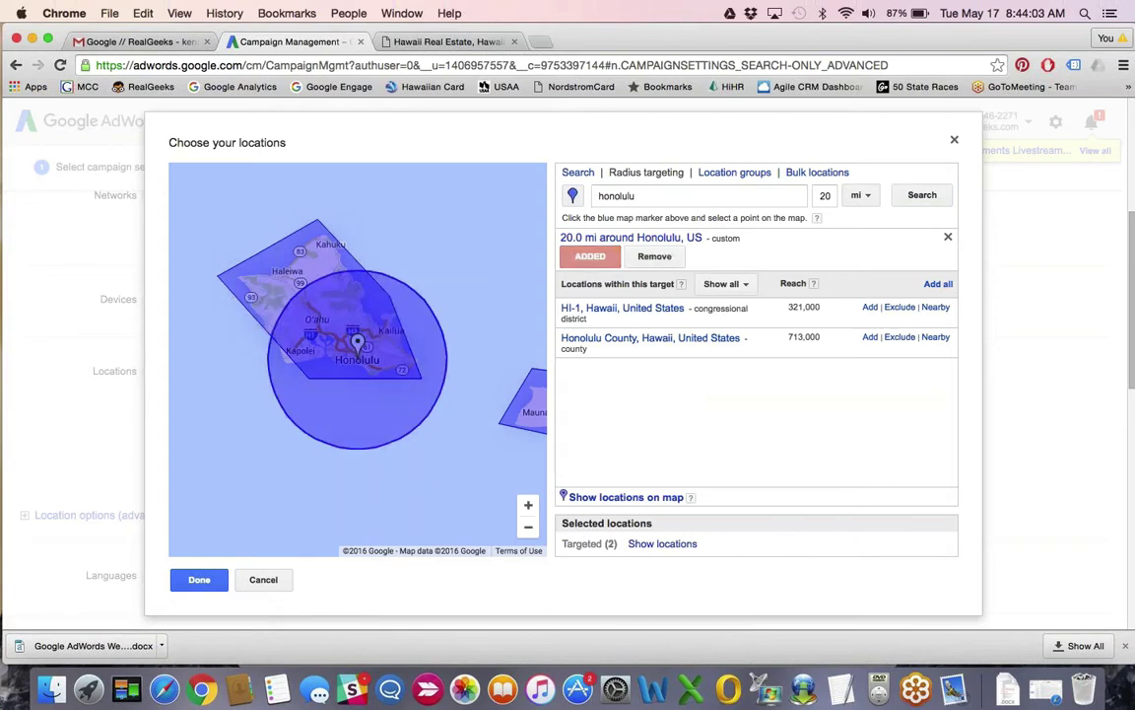
{"action": "left_click", "coordinate": [580, 174]}
{"action": "left_click", "coordinate": [646, 194]}
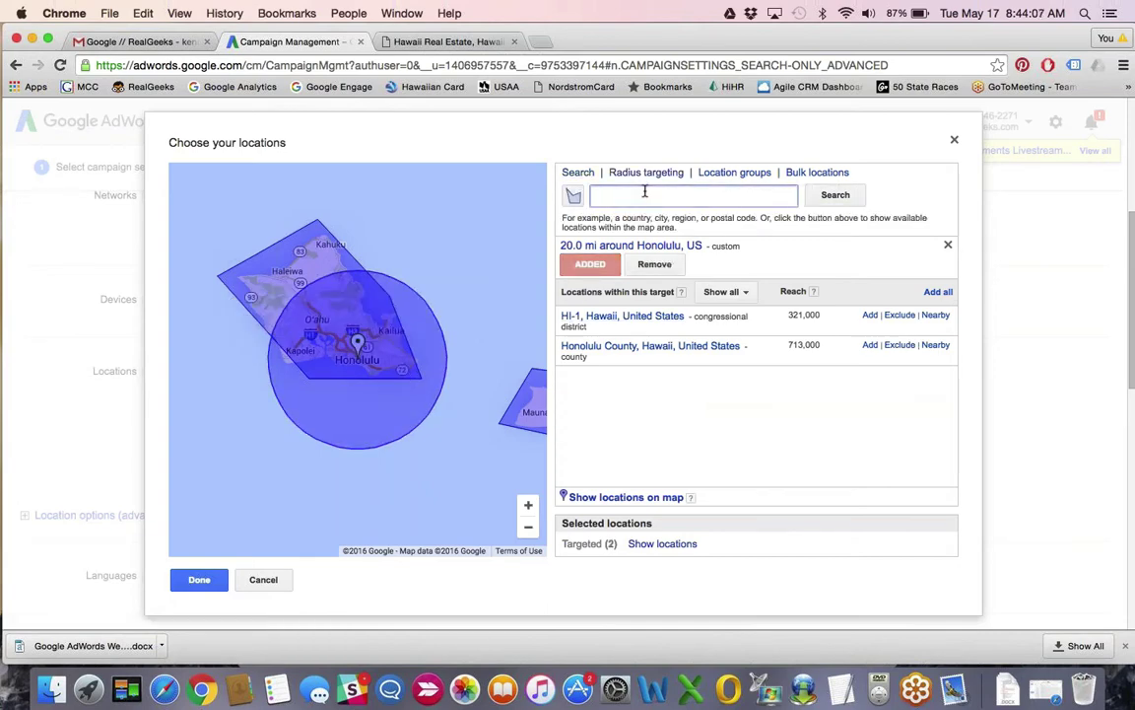
{"action": "type", "text": "honlulu"}
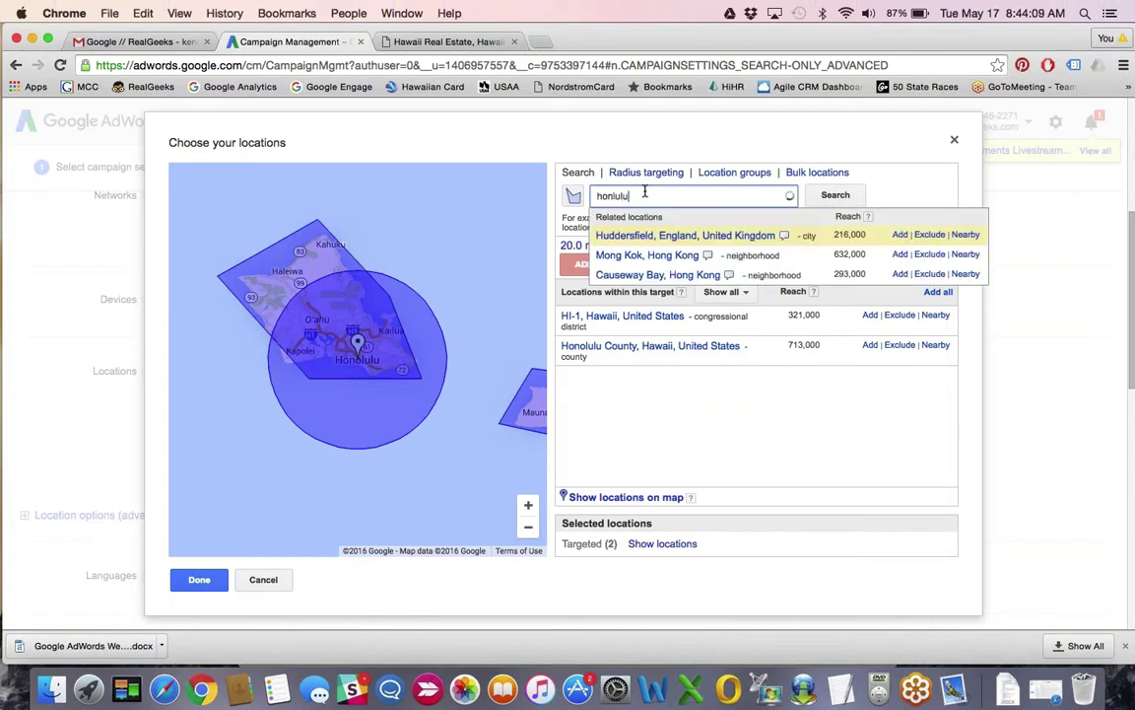
{"action": "left_click", "coordinate": [899, 232]}
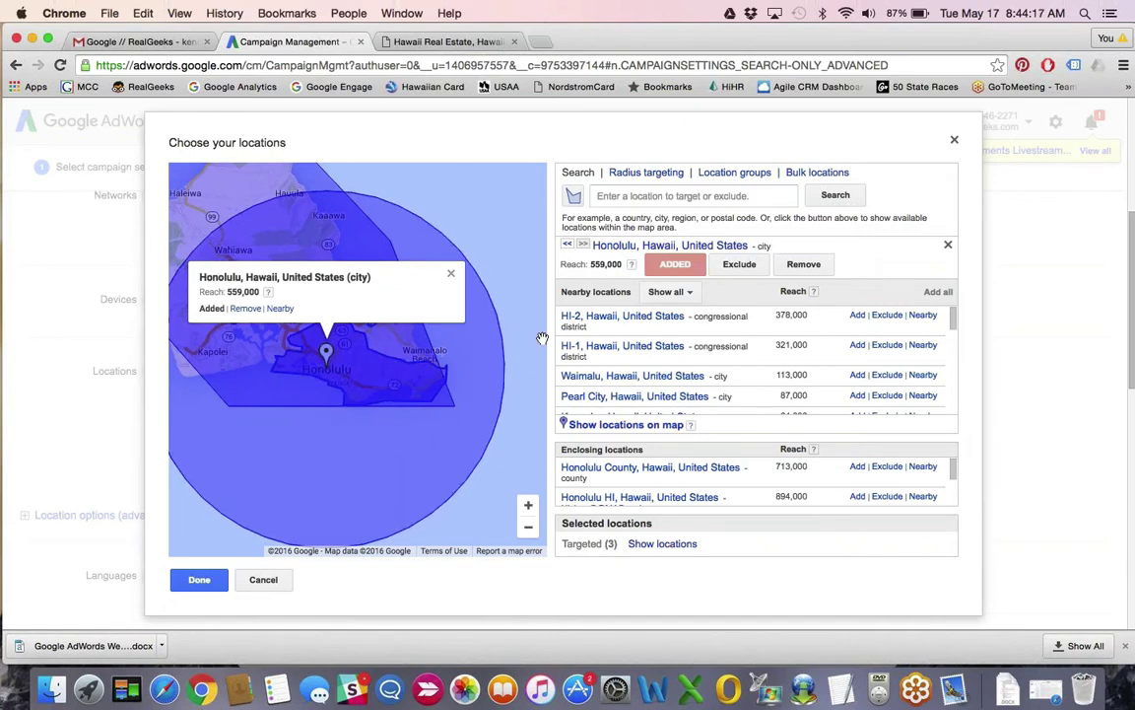
Exclude Maui County, Hawaii (reach 124,000), check it on the map, and close the location chooser.
{"action": "left_click", "coordinate": [596, 195]}
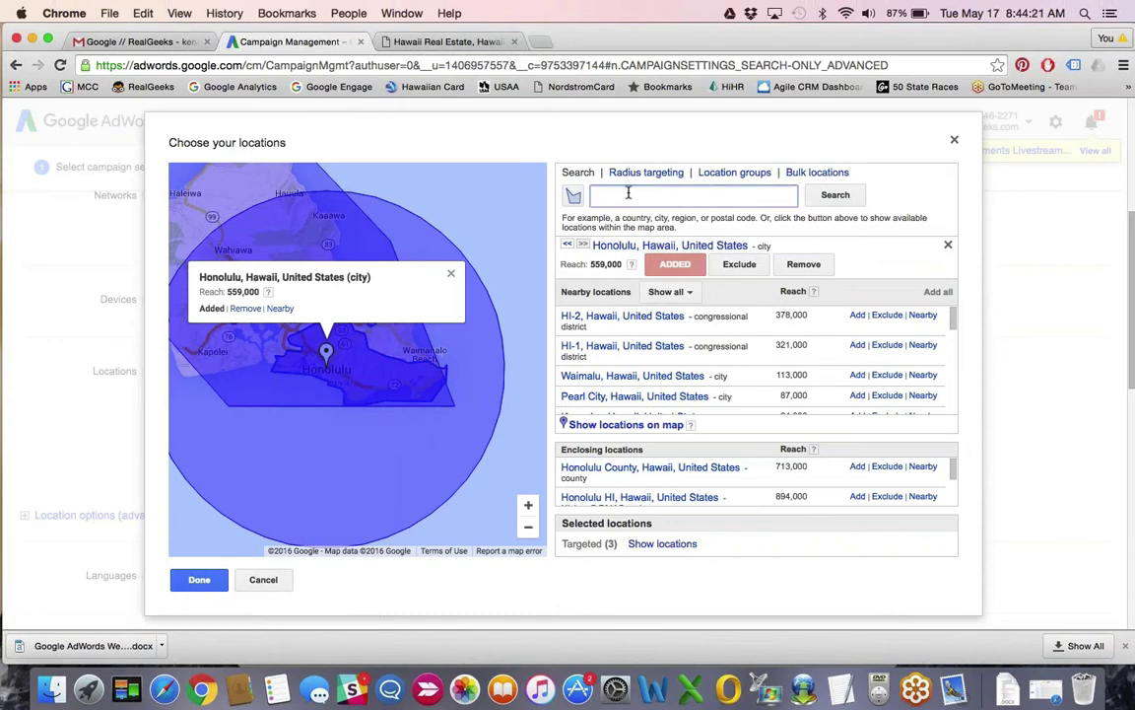
{"action": "type", "text": "maui"}
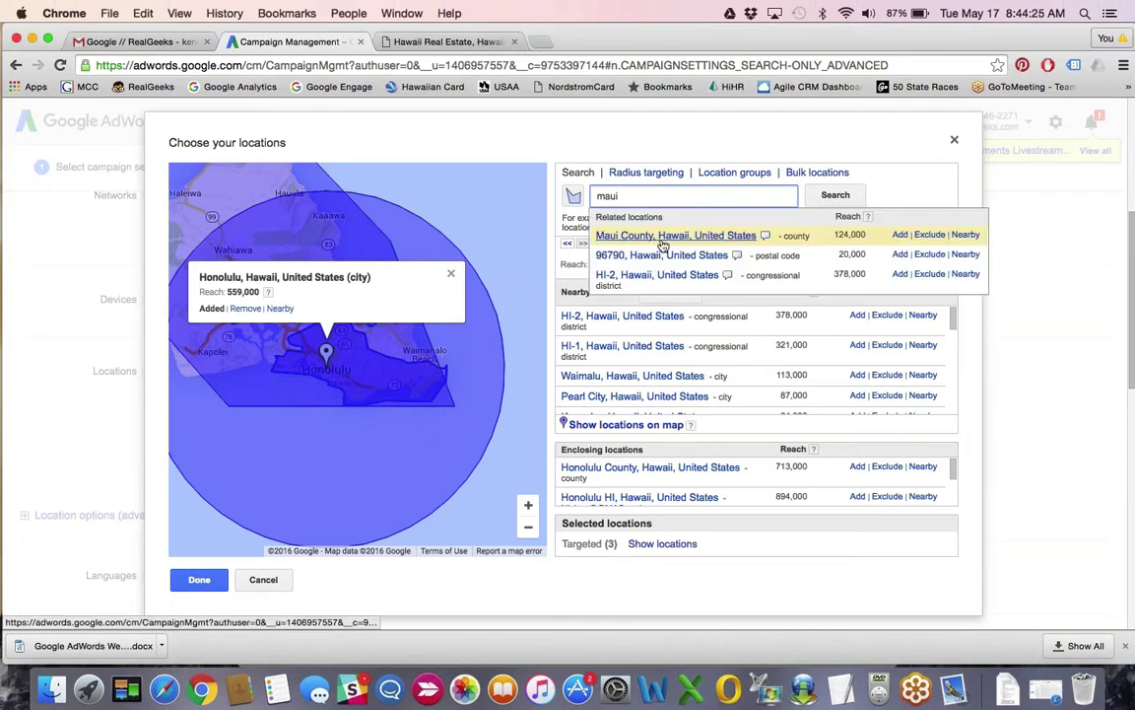
{"action": "left_click", "coordinate": [929, 235]}
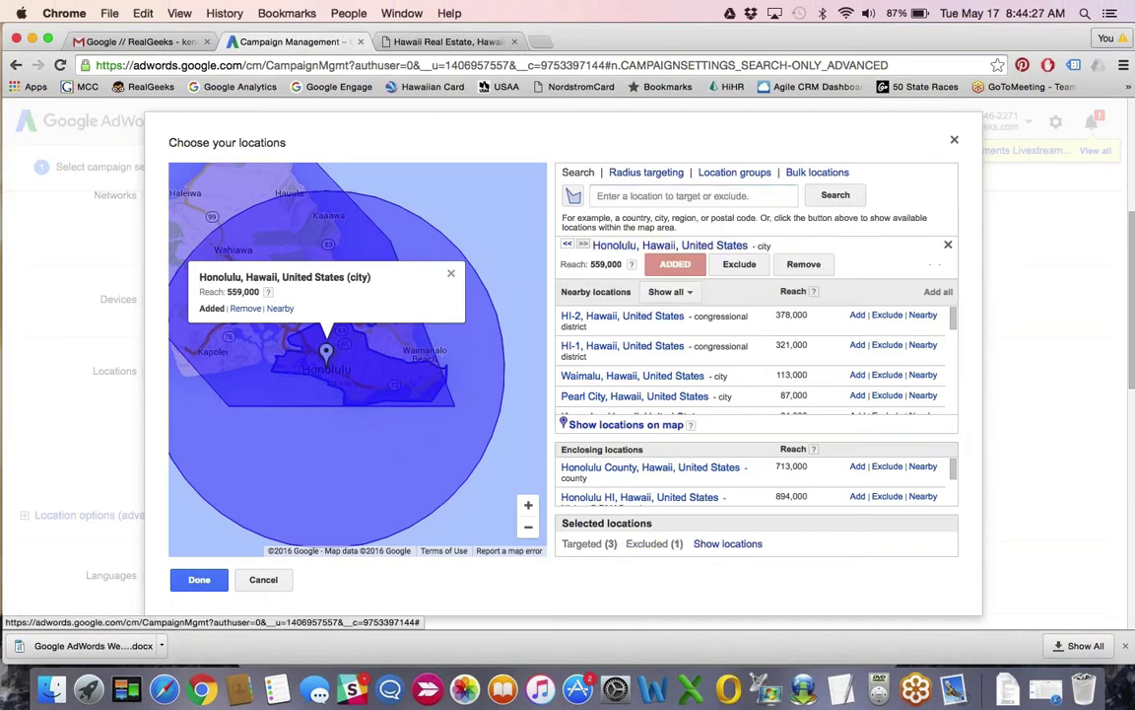
{"action": "left_click", "coordinate": [528, 528]}
{"action": "left_click", "coordinate": [527, 529]}
{"action": "left_click_drag", "start_coordinate": [522, 493], "coordinate": [345, 450]}
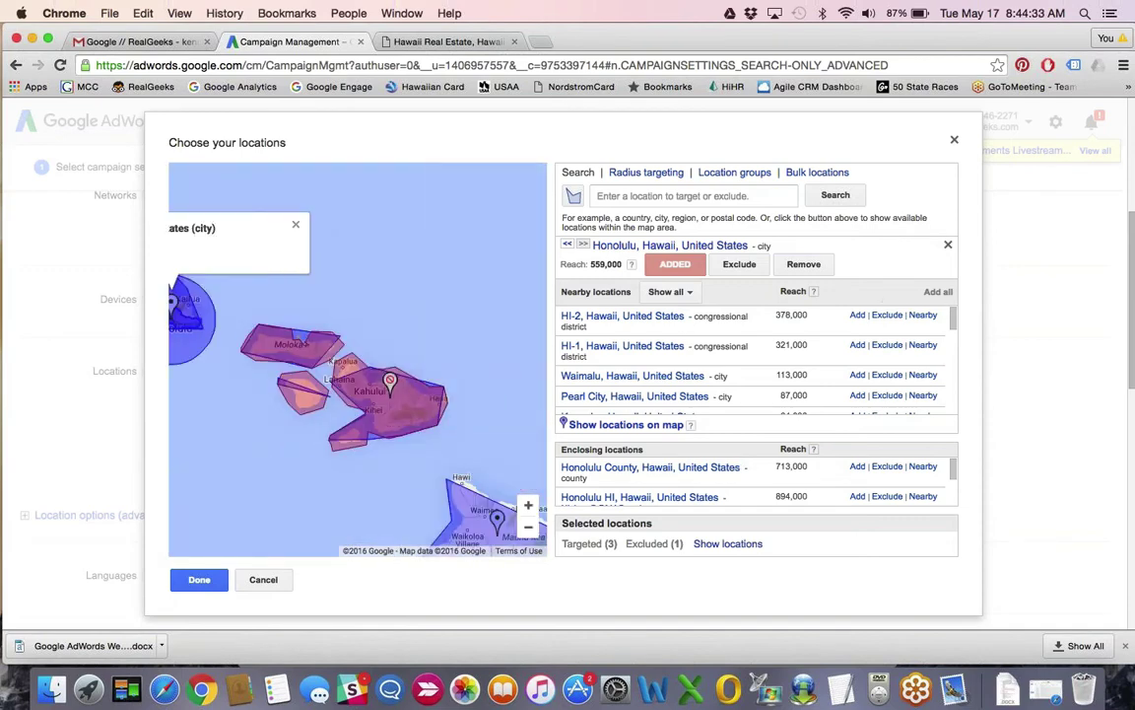
{"action": "left_click_drag", "start_coordinate": [261, 372], "coordinate": [338, 398]}
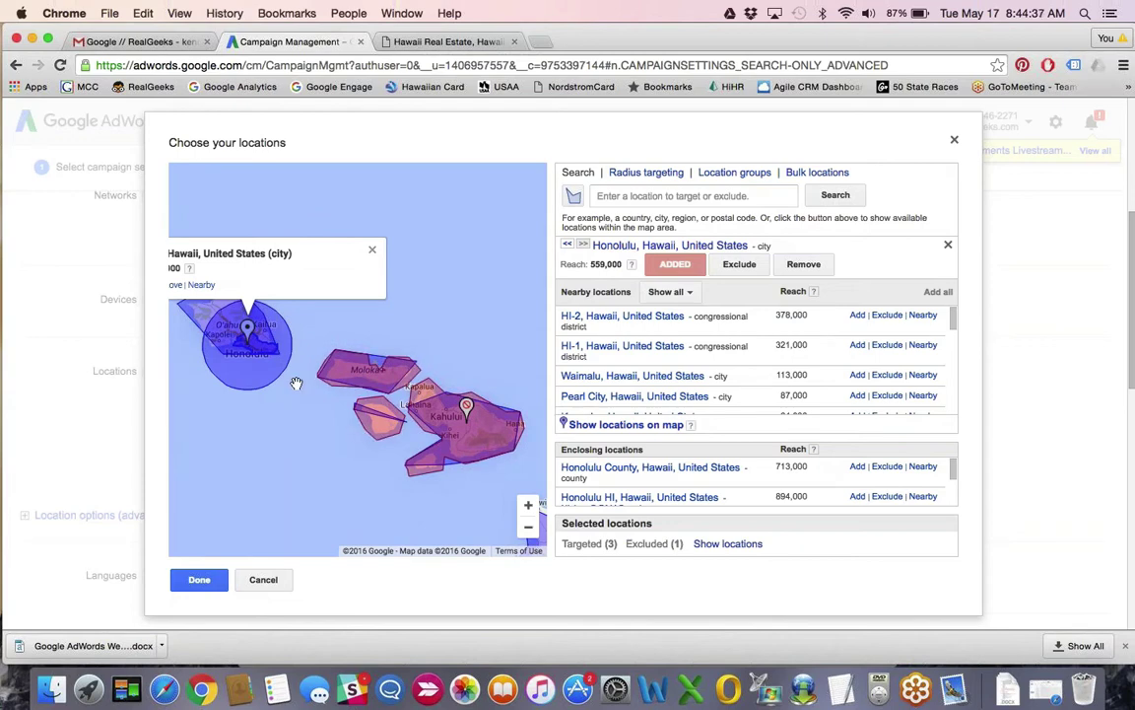
{"action": "left_click_drag", "start_coordinate": [295, 382], "coordinate": [387, 428]}
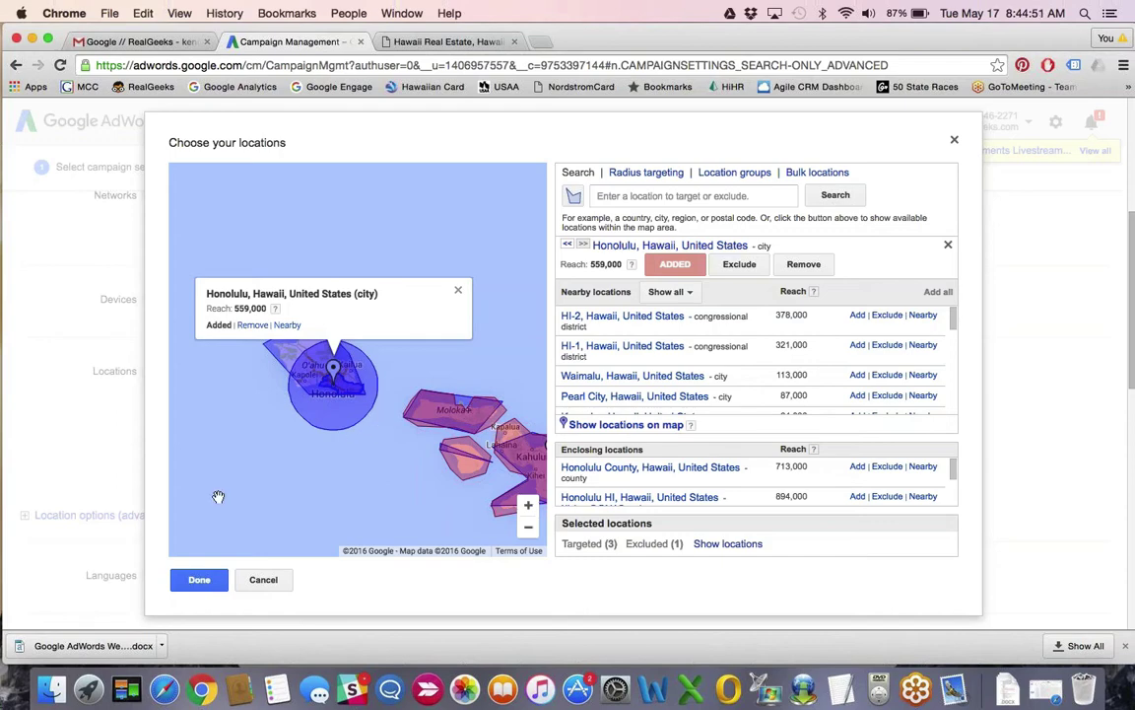
{"action": "left_click", "coordinate": [199, 581]}
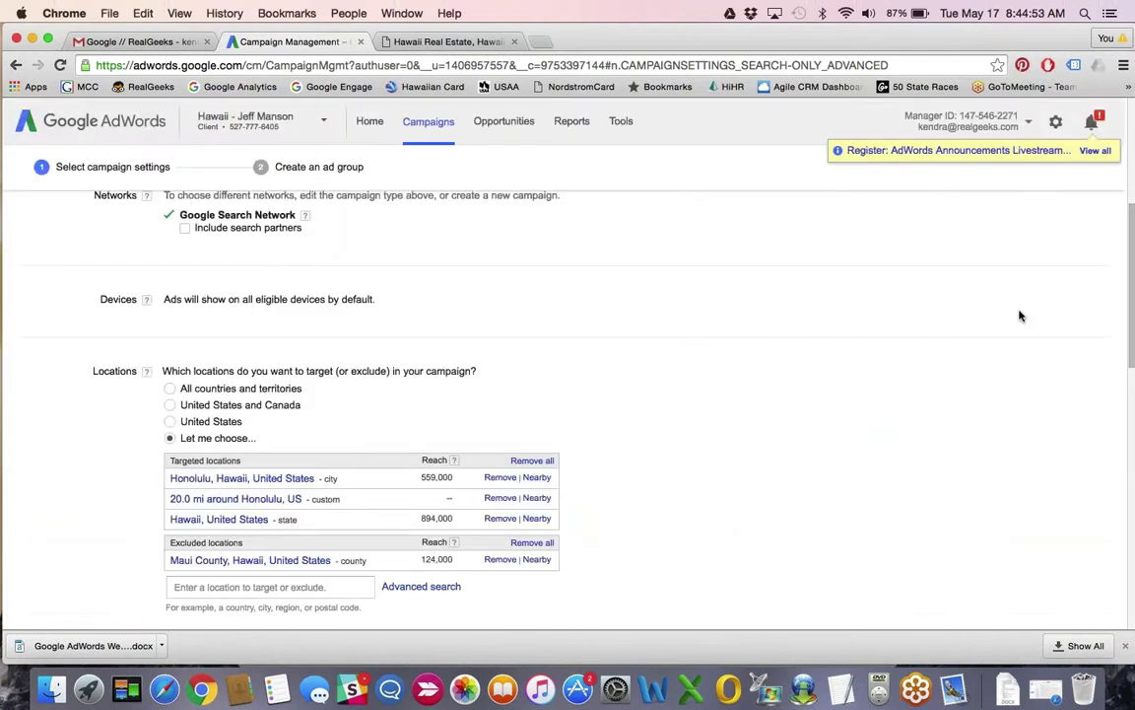
{"action": "scroll", "coordinate": [1132, 299], "scroll_direction": "down", "scroll_amount": 5}
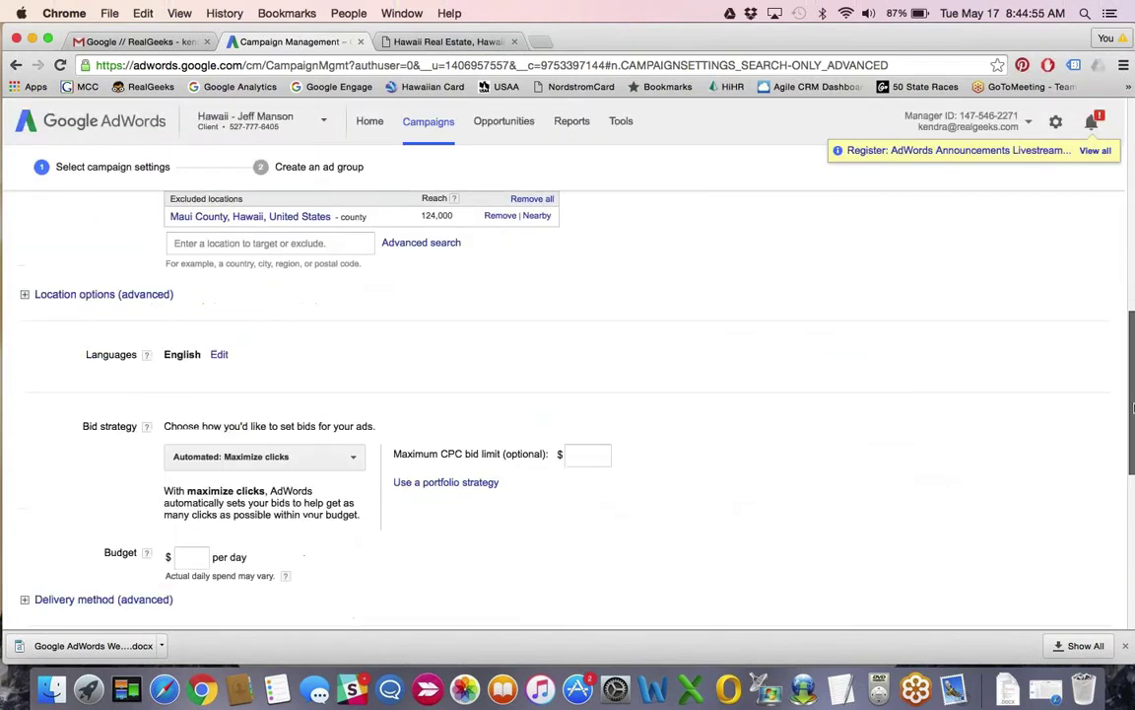
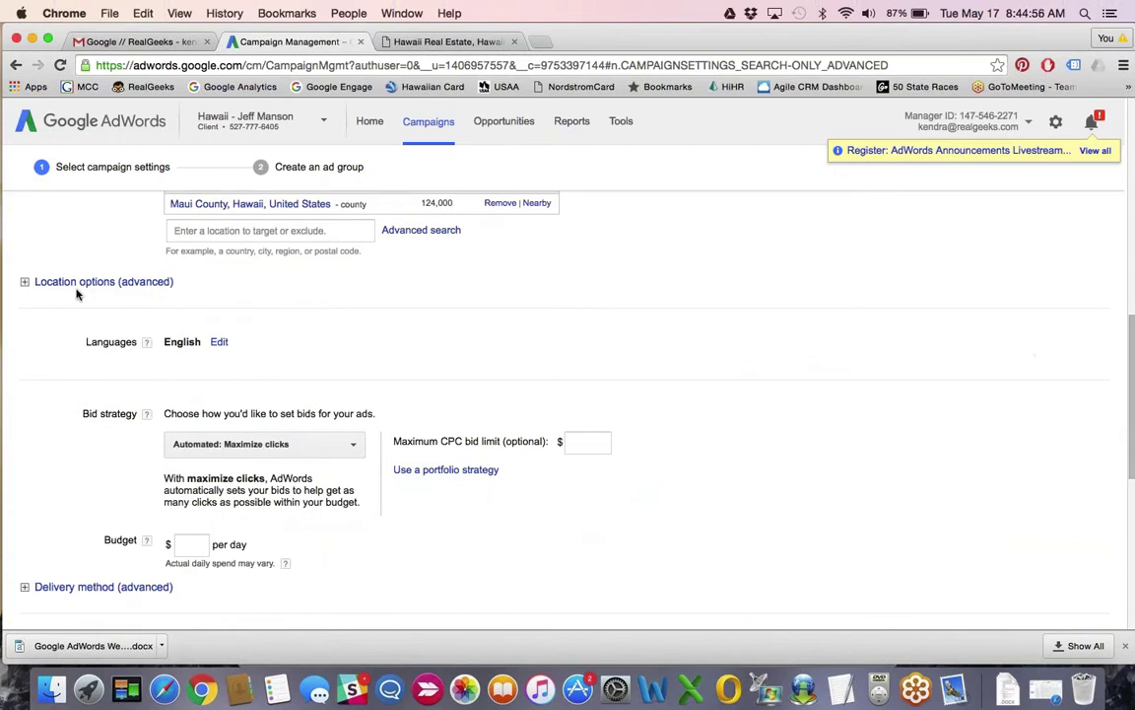
In advanced location options, set Target to 'People in my targeted location'.
{"action": "left_click", "coordinate": [77, 282]}
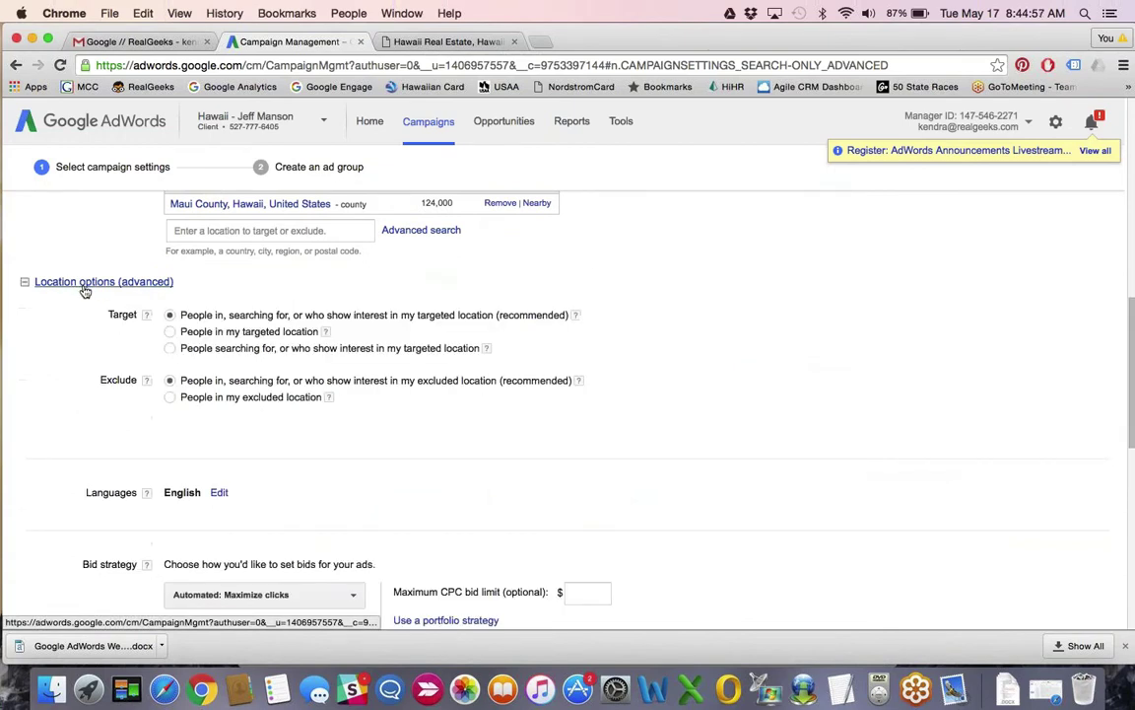
{"action": "left_click", "coordinate": [170, 332]}
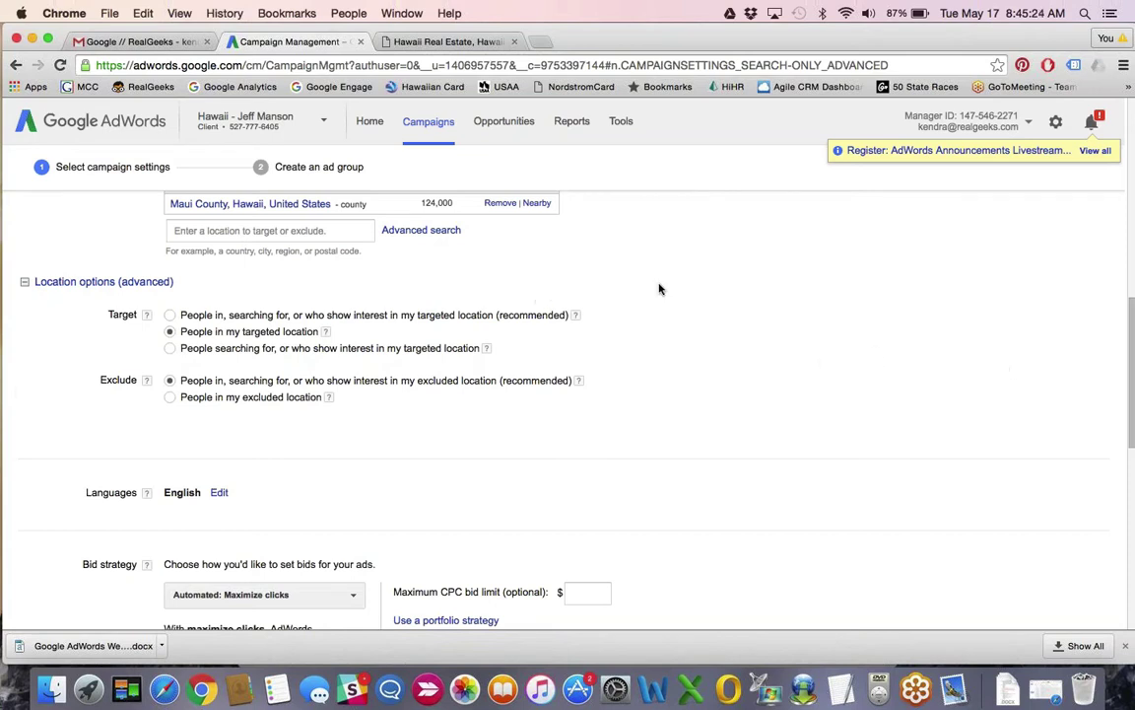
Set Exclude to 'People in my excluded location' and the bid strategy to Manual CPC.
{"action": "left_click", "coordinate": [169, 398]}
{"action": "left_click_drag", "start_coordinate": [1132, 328], "coordinate": [1132, 426]}
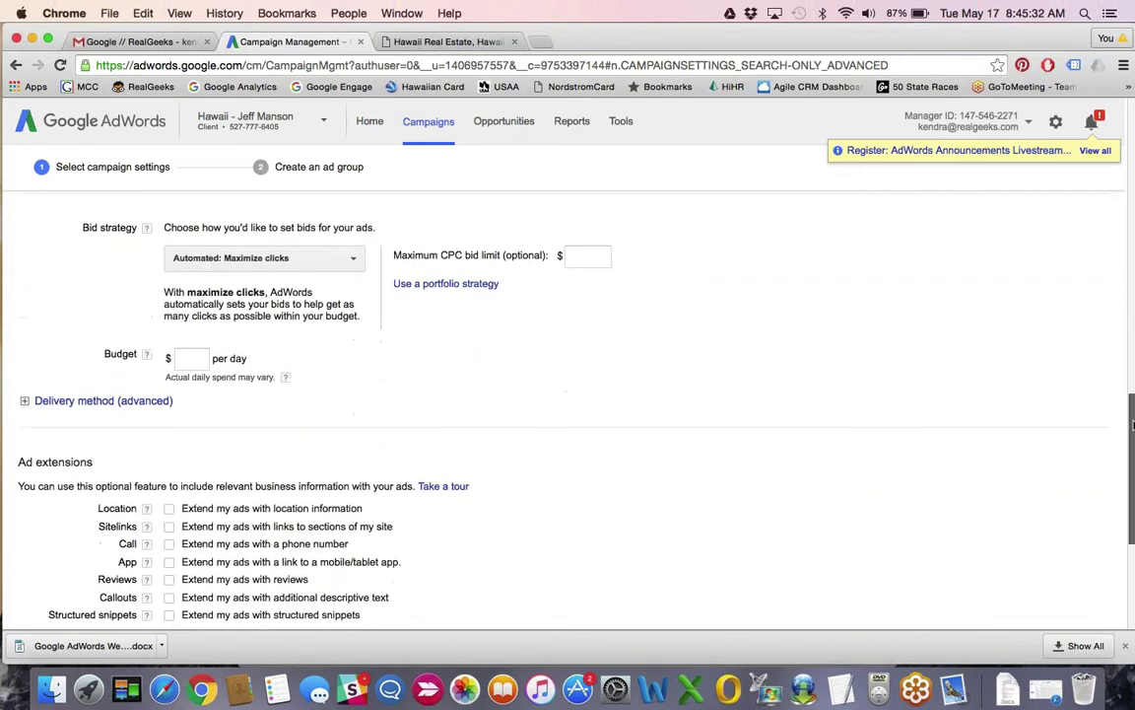
{"action": "left_click", "coordinate": [333, 263]}
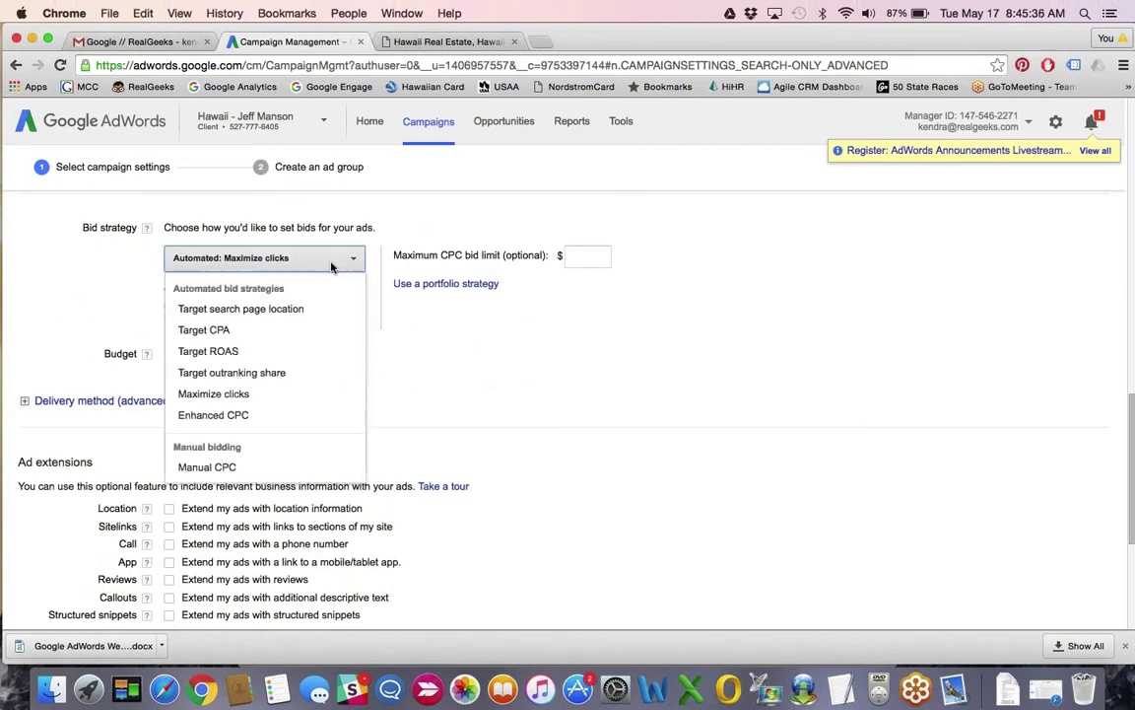
{"action": "left_click", "coordinate": [222, 467]}
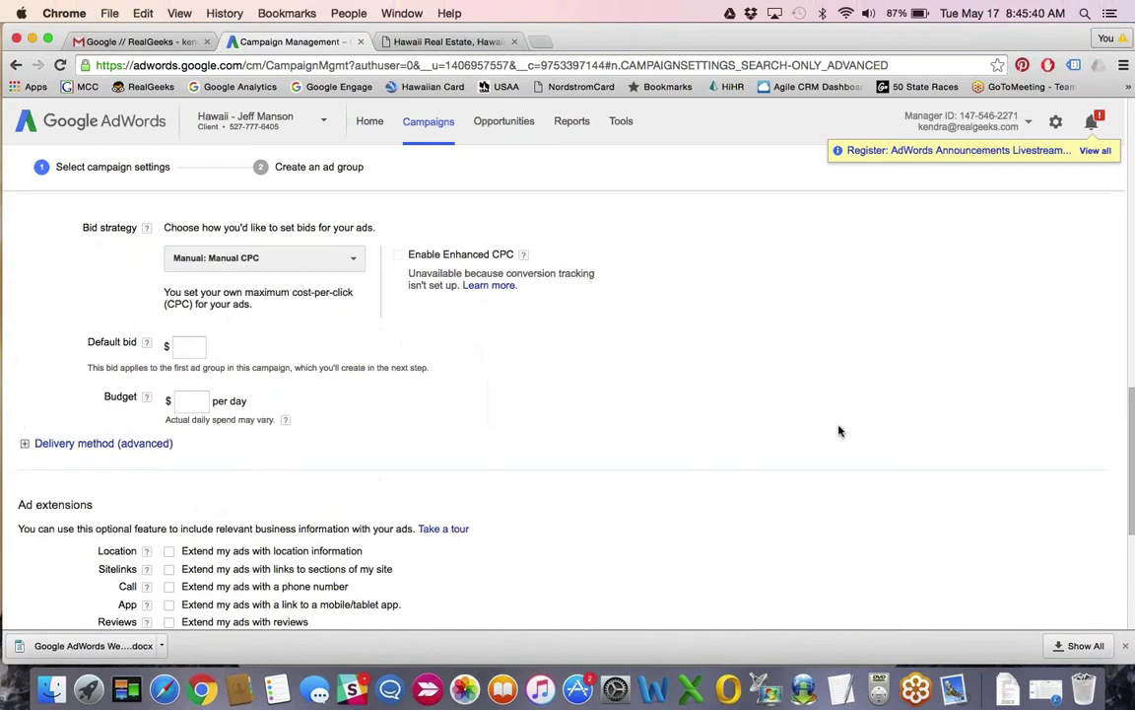
{"action": "left_click", "coordinate": [334, 259]}
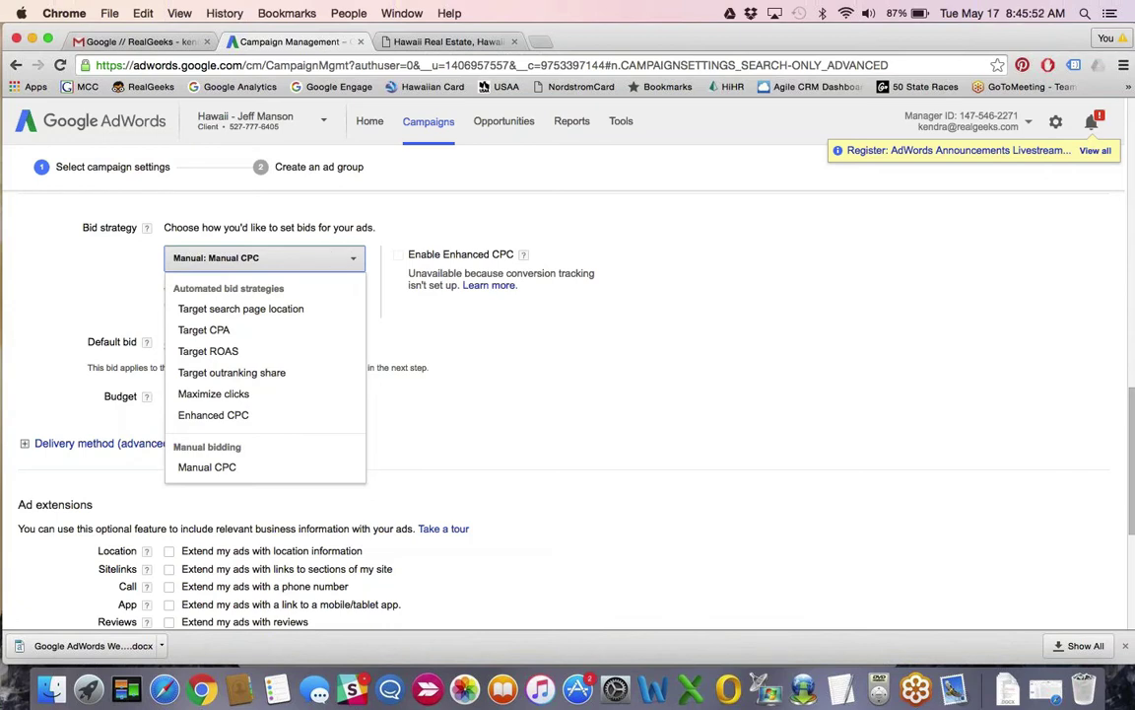
{"action": "left_click", "coordinate": [309, 228]}
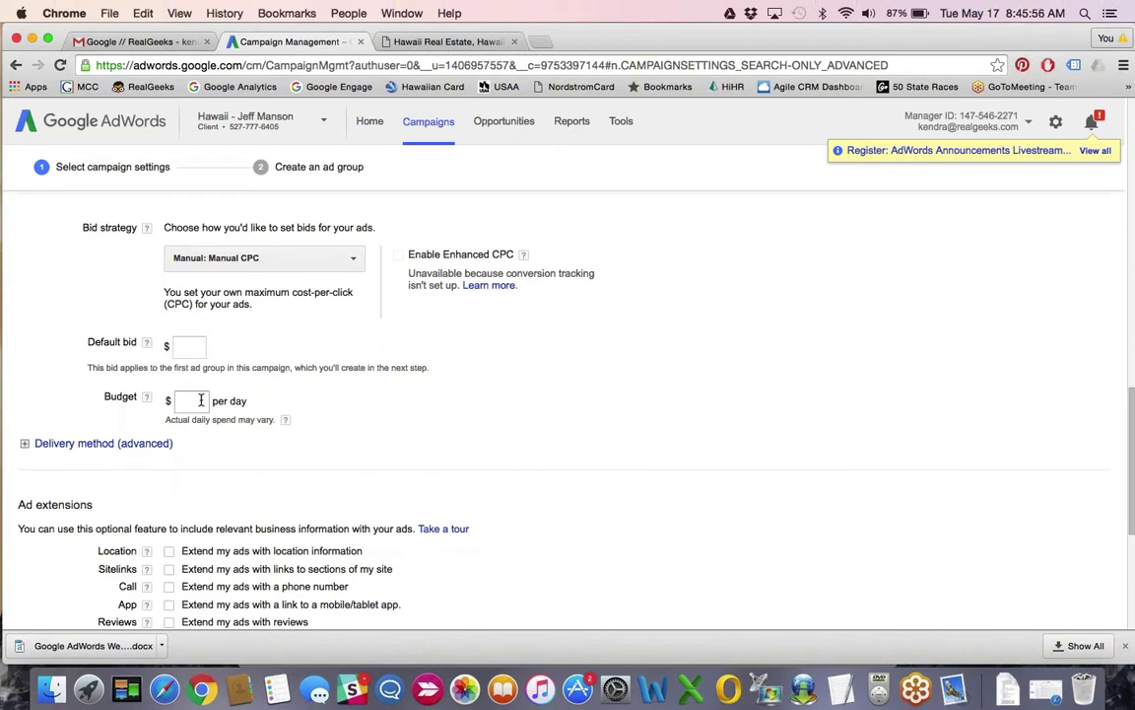
Enter 10.00 as the campaign's per-day budget.
{"action": "left_click", "coordinate": [200, 400]}
{"action": "type", "text": "10.00"}
{"action": "left_click", "coordinate": [575, 386]}
{"action": "left_click_drag", "start_coordinate": [1131, 393], "coordinate": [1131, 487]}
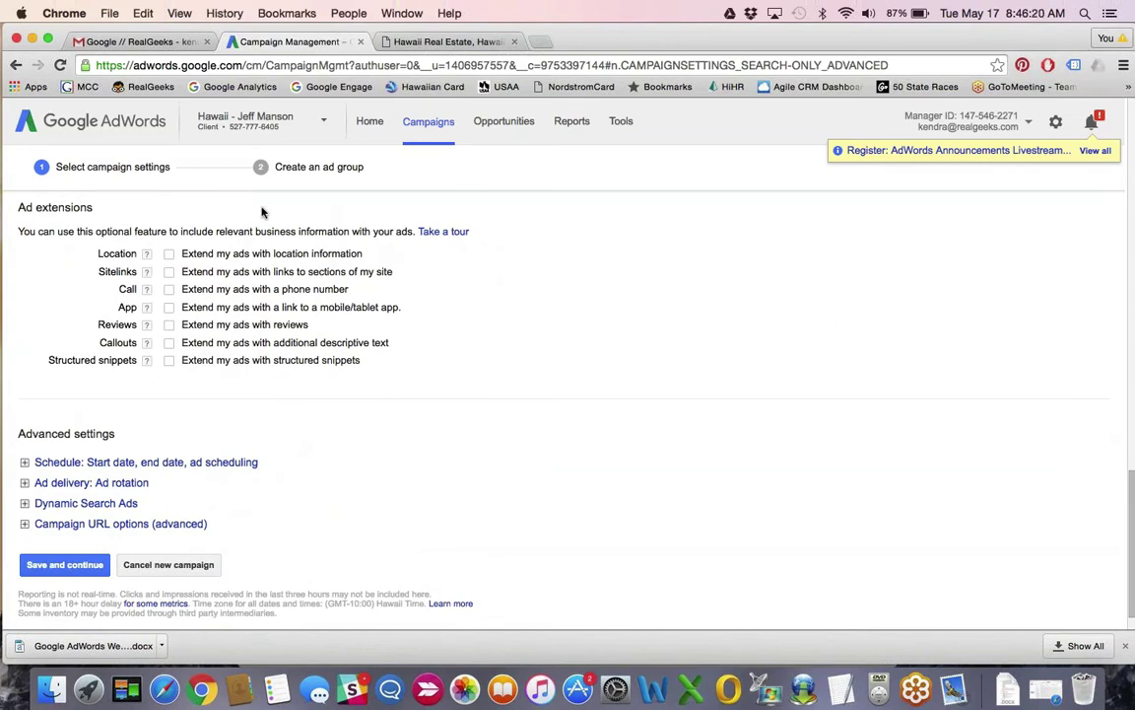
Create a custom ad schedule for Monday–Friday, 8 AM to 6 PM, and add a second schedule row.
{"action": "left_click", "coordinate": [197, 470]}
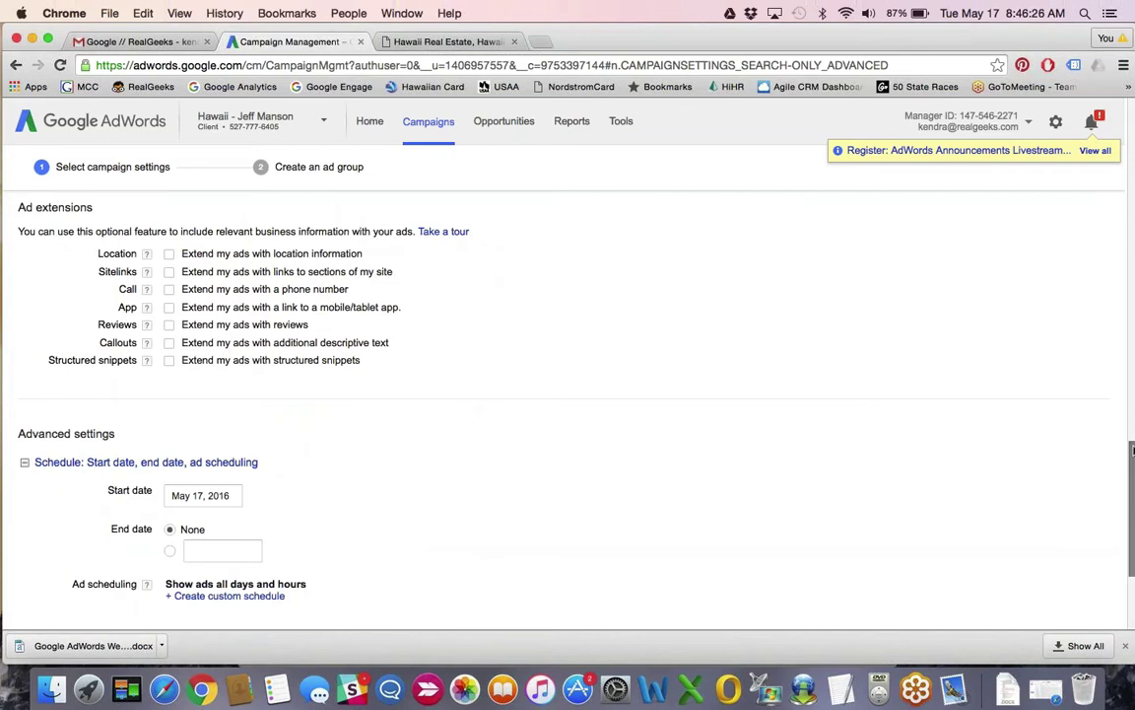
{"action": "scroll", "coordinate": [895, 473], "scroll_direction": "down", "scroll_amount": 3}
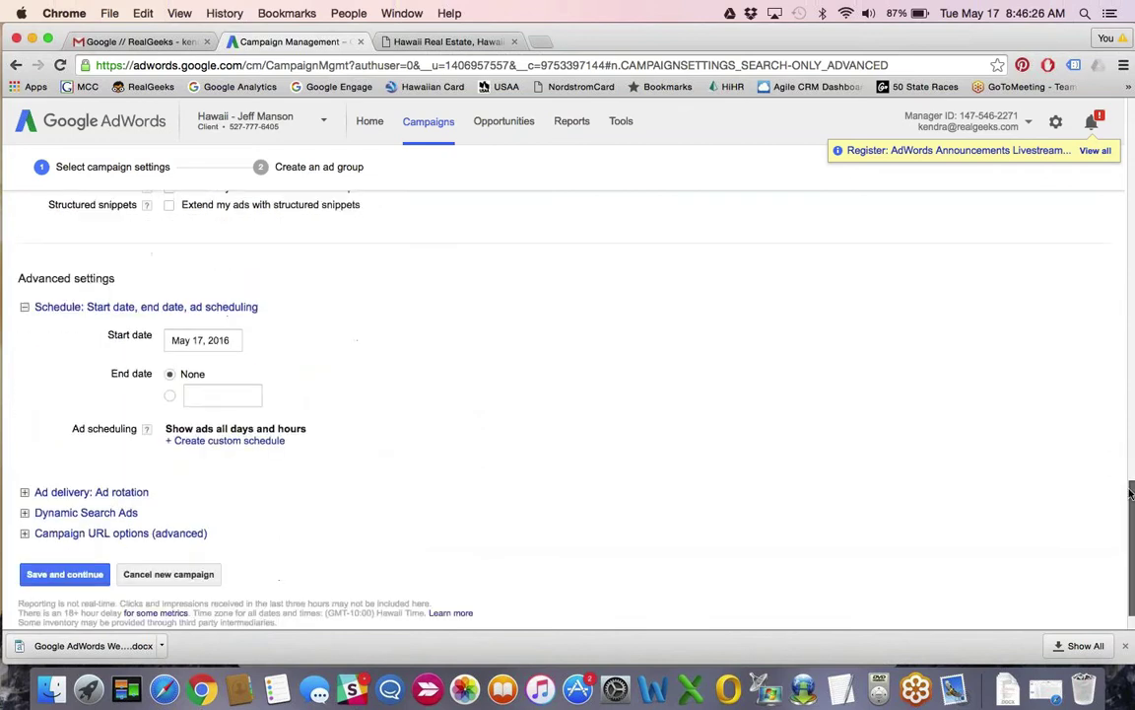
{"action": "left_click", "coordinate": [244, 441]}
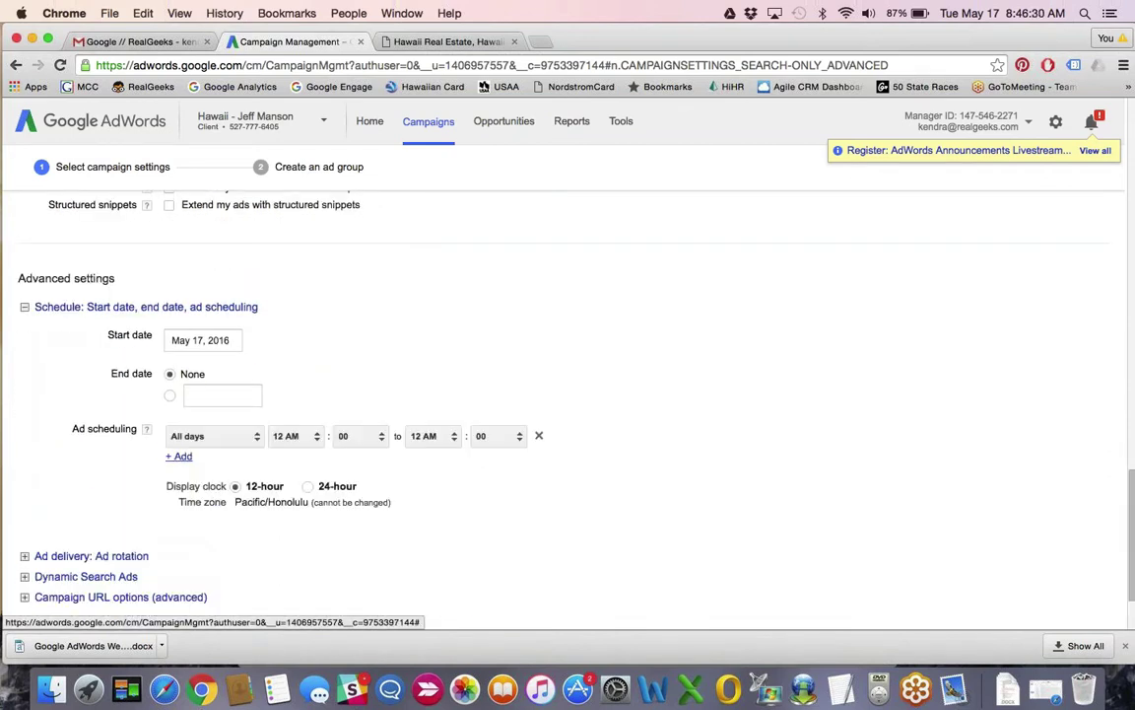
{"action": "left_click", "coordinate": [247, 447]}
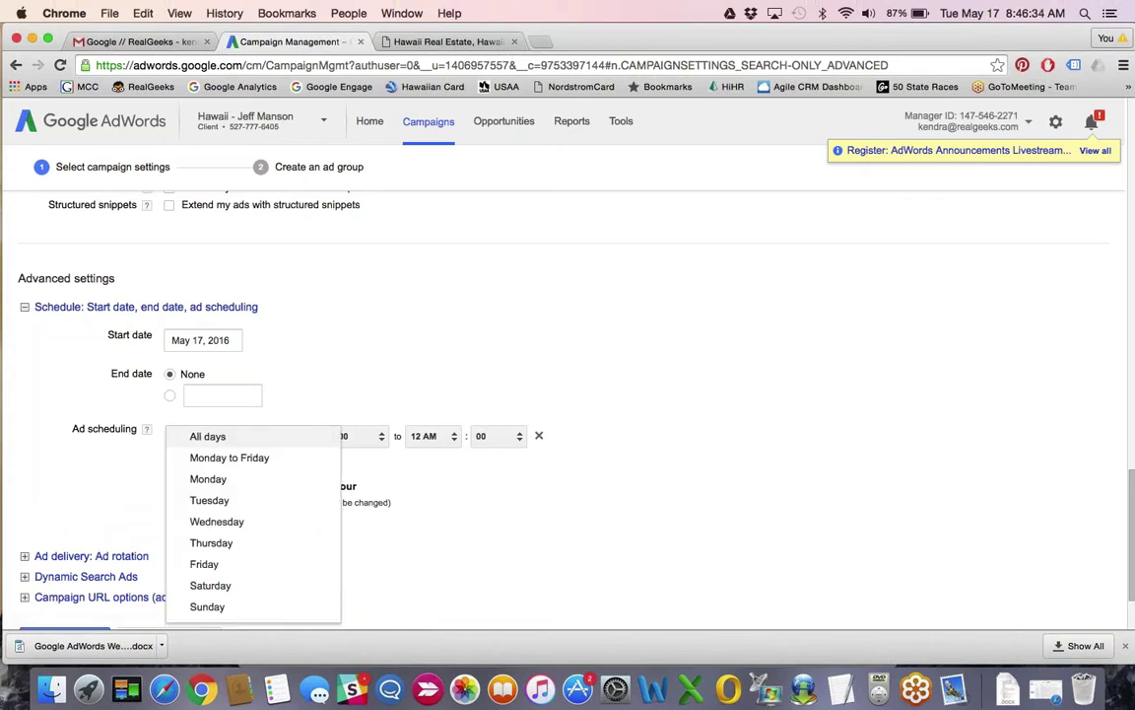
{"action": "left_click", "coordinate": [247, 458]}
{"action": "left_click", "coordinate": [303, 444]}
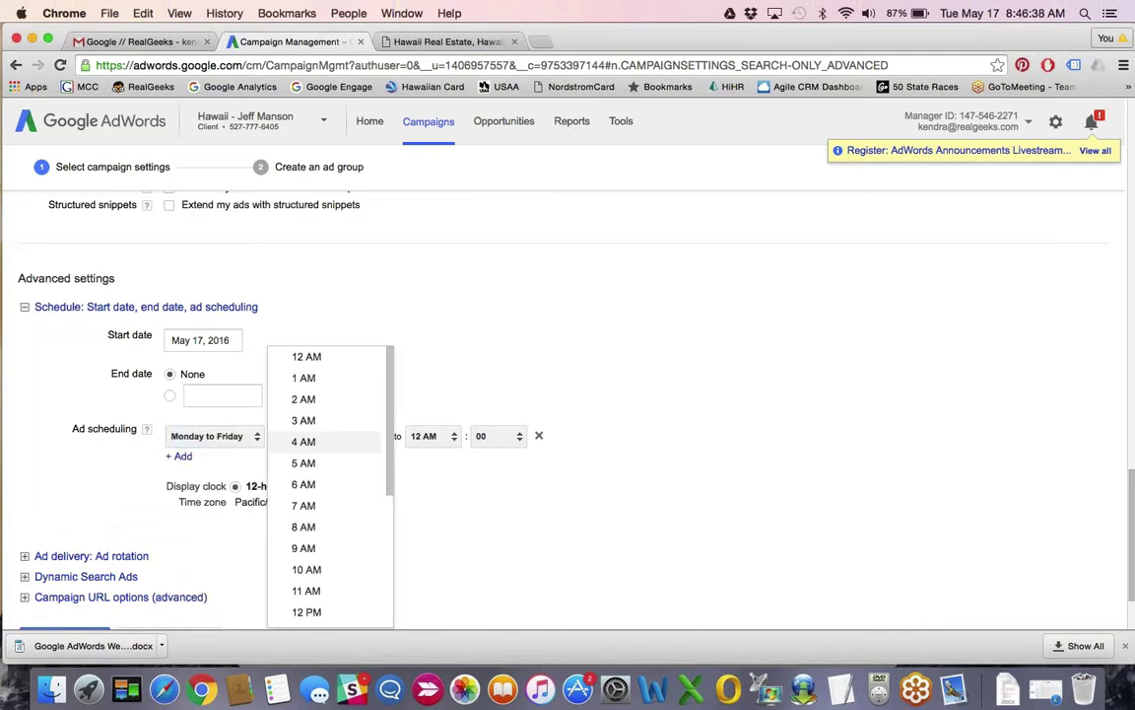
{"action": "left_click", "coordinate": [297, 525]}
{"action": "left_click", "coordinate": [430, 440]}
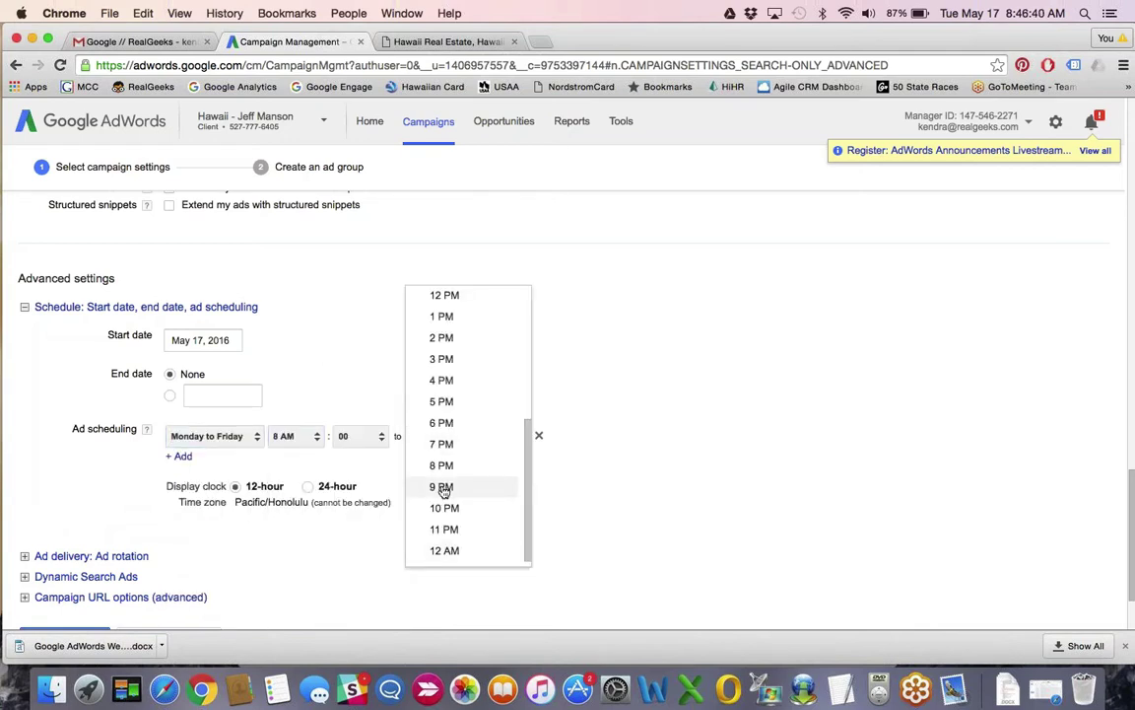
{"action": "left_click", "coordinate": [443, 424]}
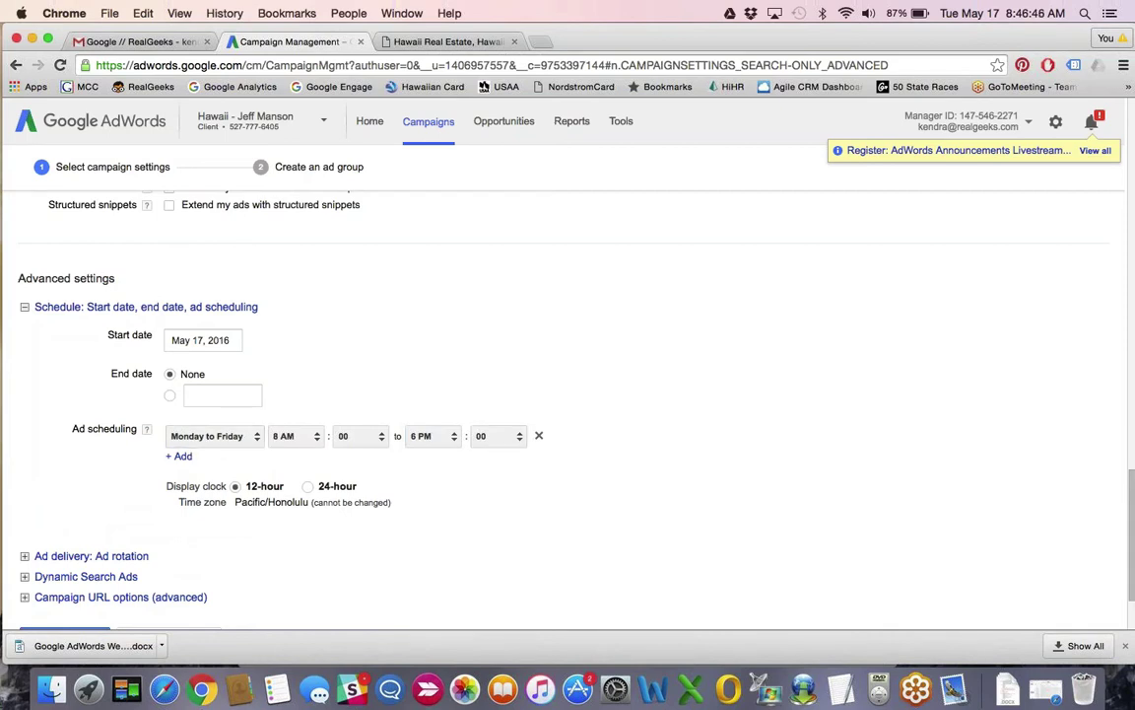
{"action": "left_click", "coordinate": [183, 457]}
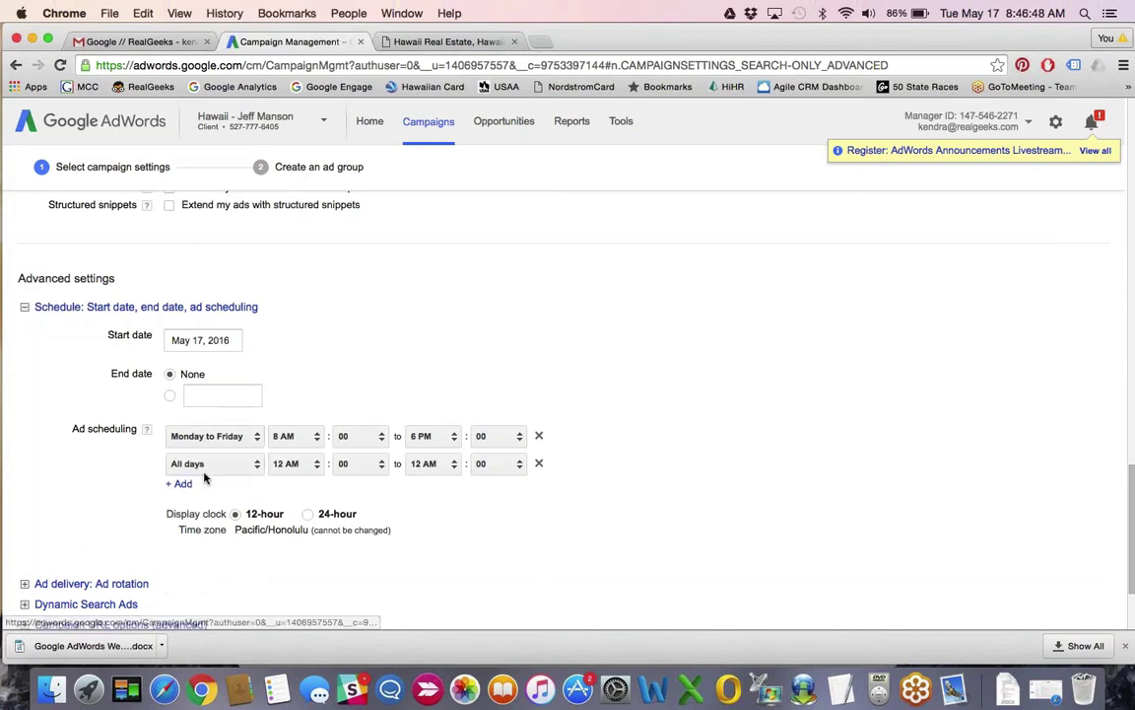
{"action": "left_click", "coordinate": [205, 465]}
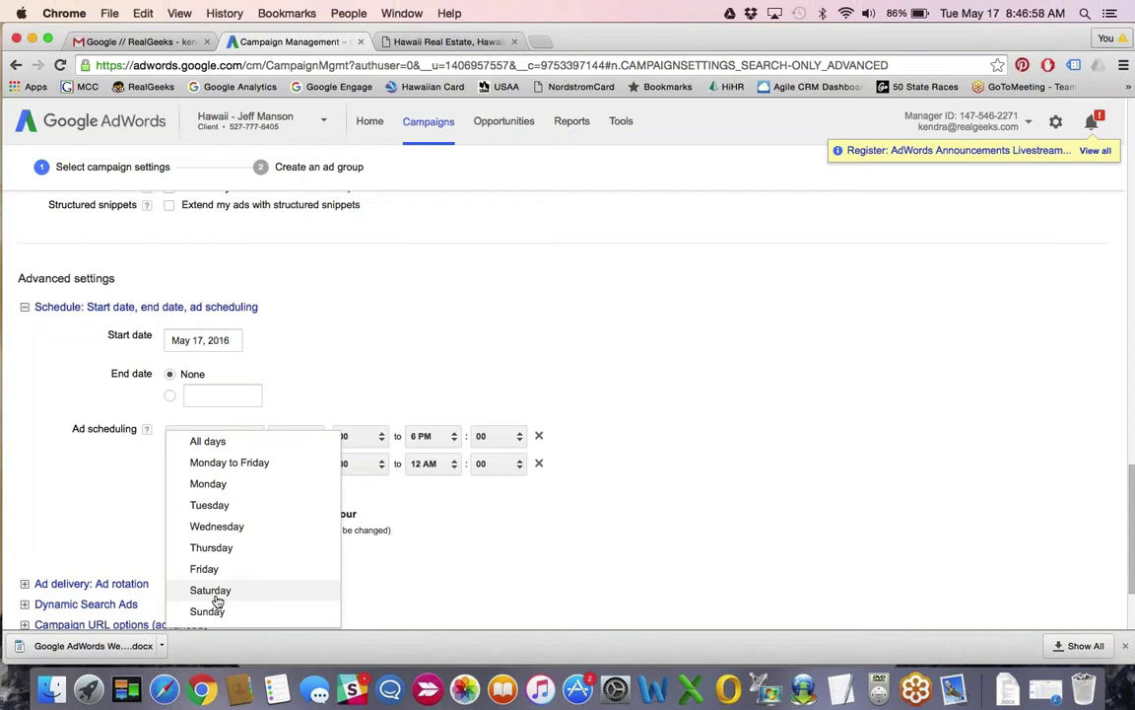
{"action": "left_click", "coordinate": [421, 557]}
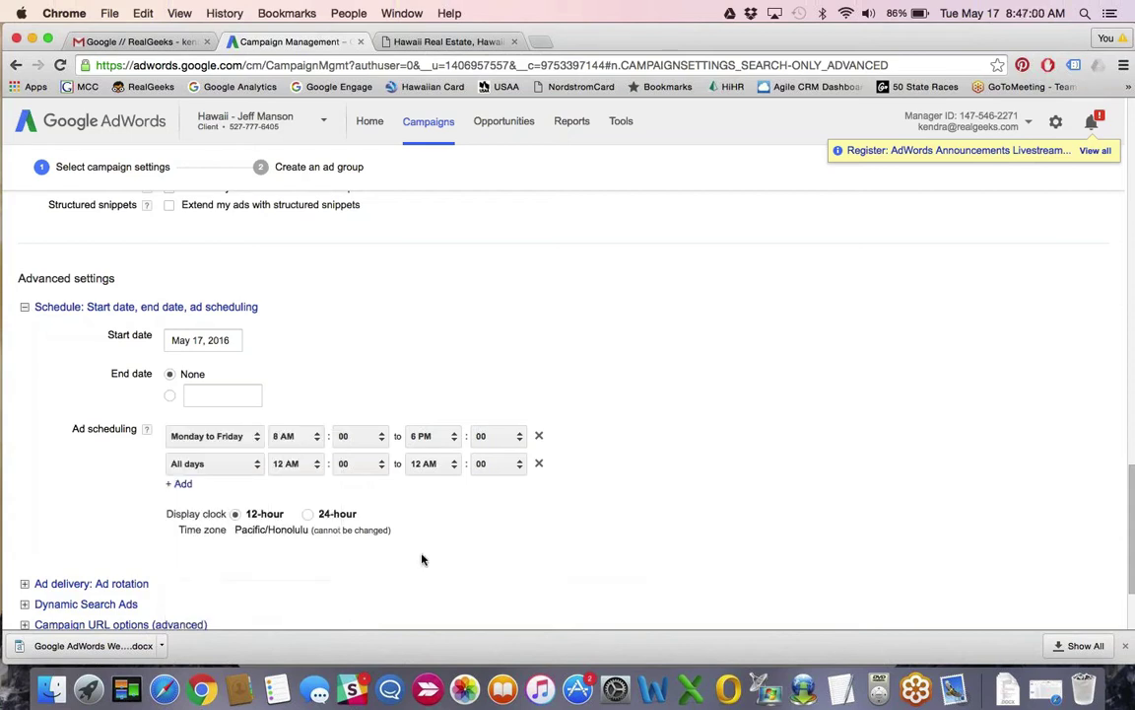
{"action": "scroll", "coordinate": [493, 444], "scroll_direction": "down", "scroll_amount": 3}
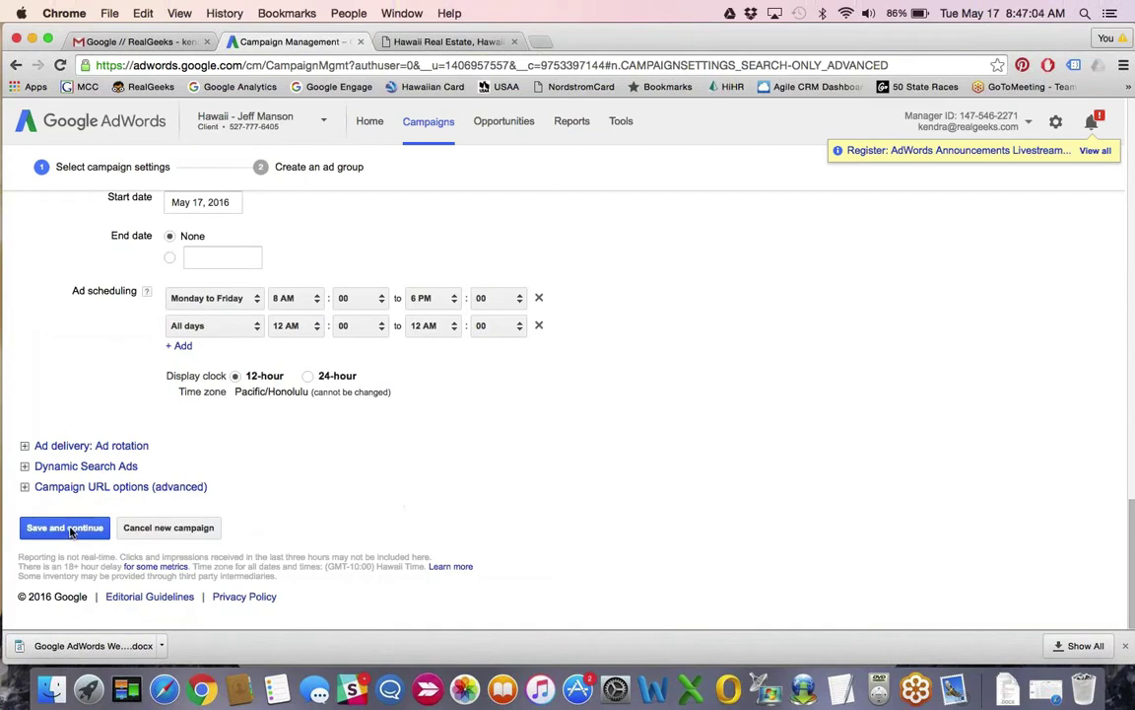
Delete the overlapping All days schedule row flagged on save, then save and continue.
{"action": "left_click", "coordinate": [94, 535]}
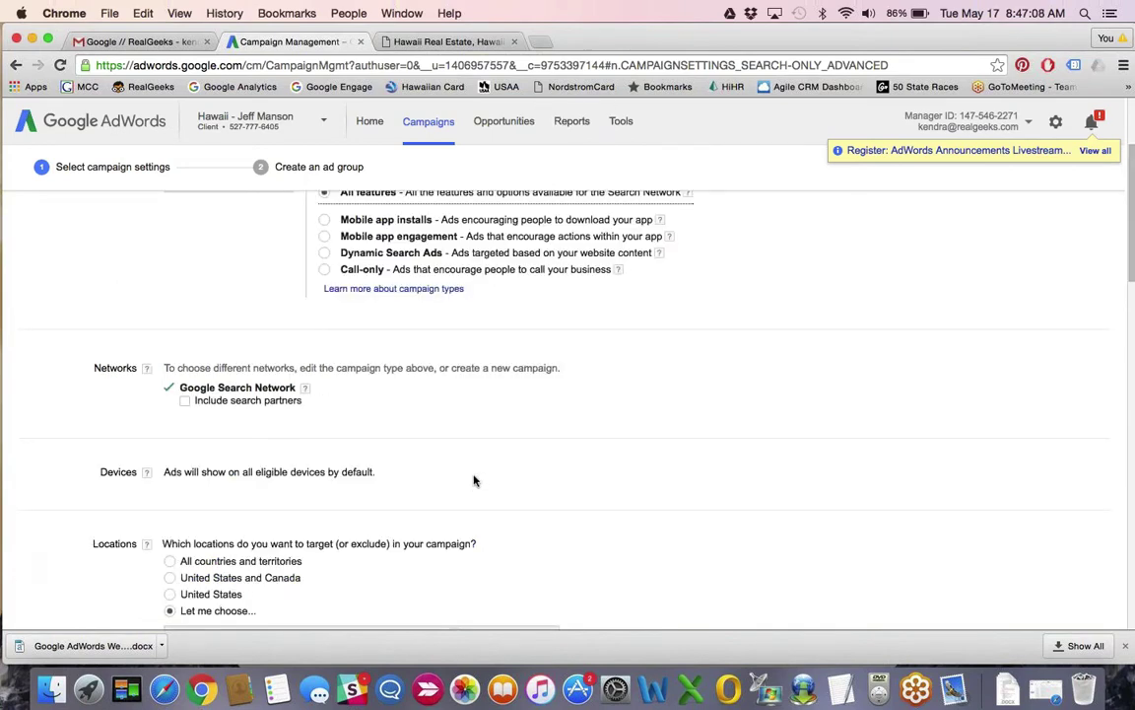
{"action": "left_click_drag", "start_coordinate": [1131, 266], "coordinate": [1131, 623]}
{"action": "left_click", "coordinate": [538, 320]}
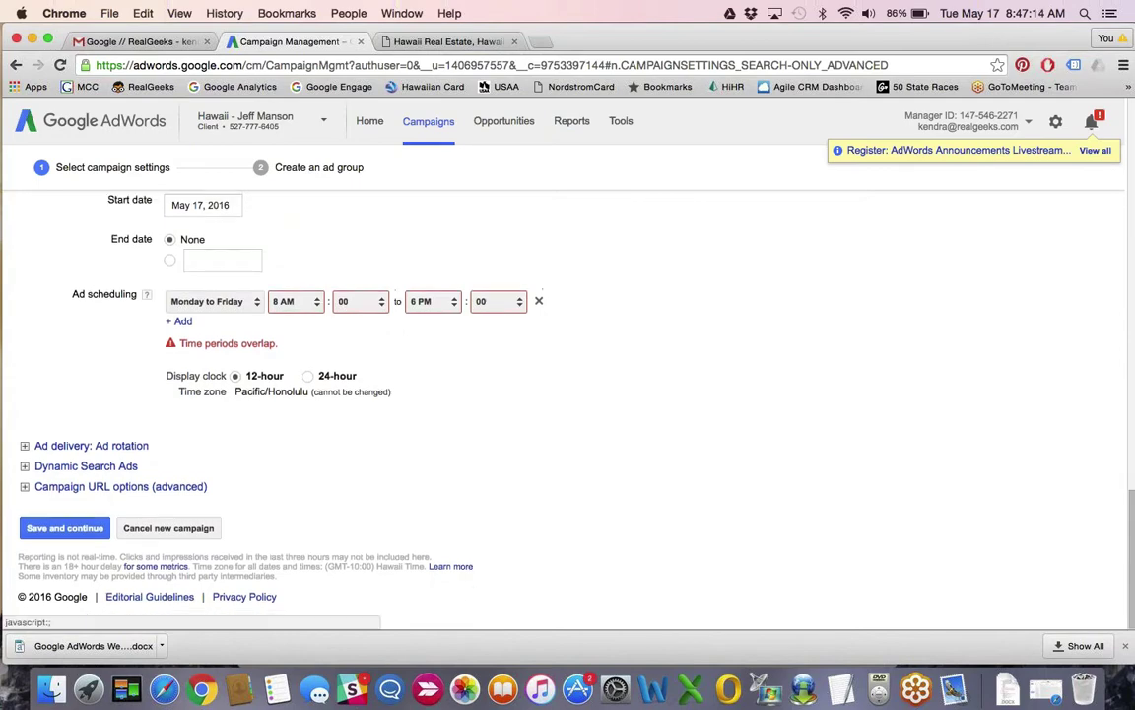
{"action": "left_click", "coordinate": [64, 527]}
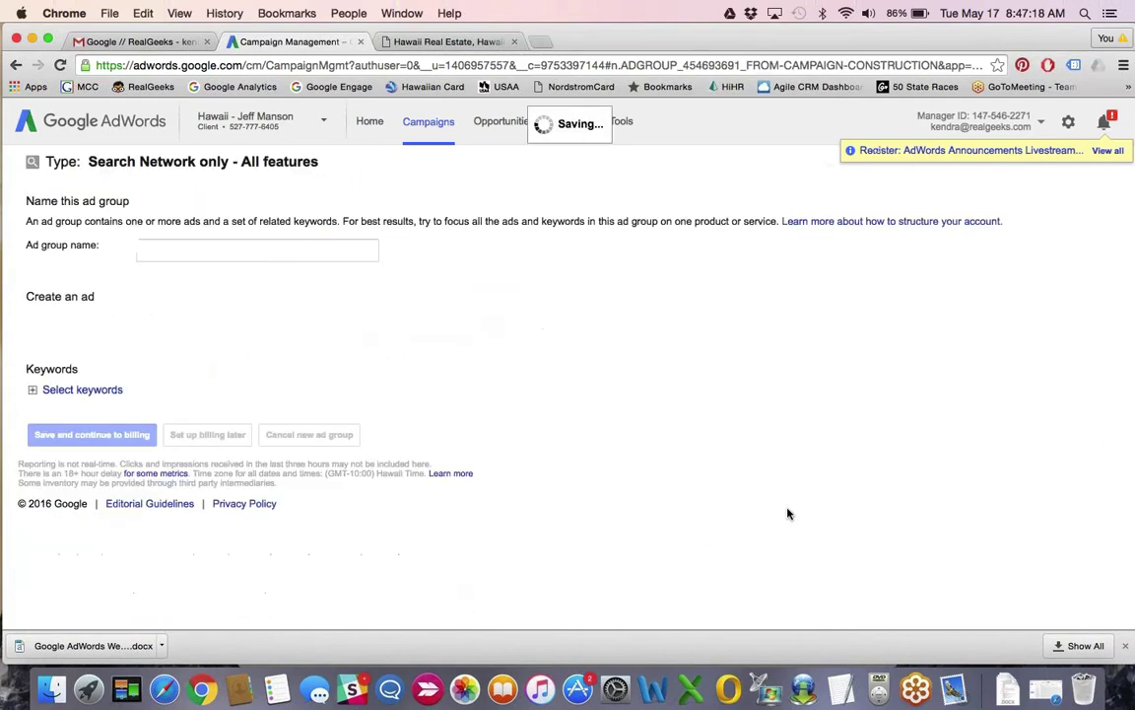
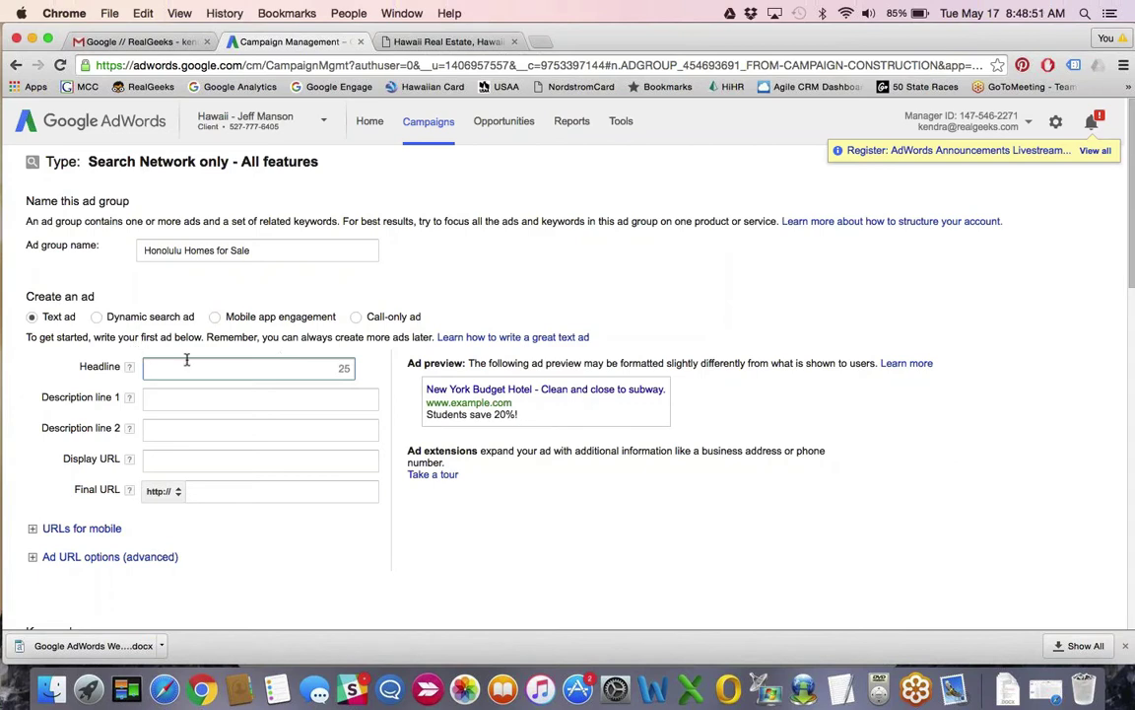
Enter headline 'Honolulu Homes for Sale' and description line 1 'Search All Honolulu Homes for Sale.'.
{"action": "type", "text": "Hon"}
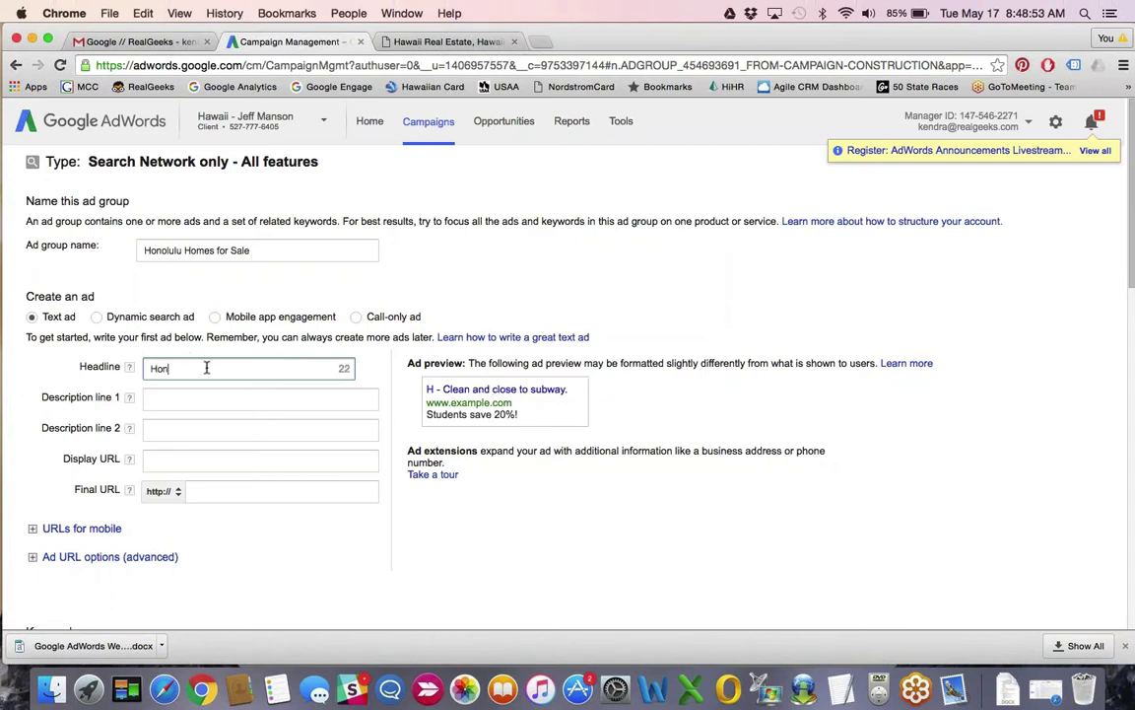
{"action": "type", "text": "lulu Homes for Sale"}
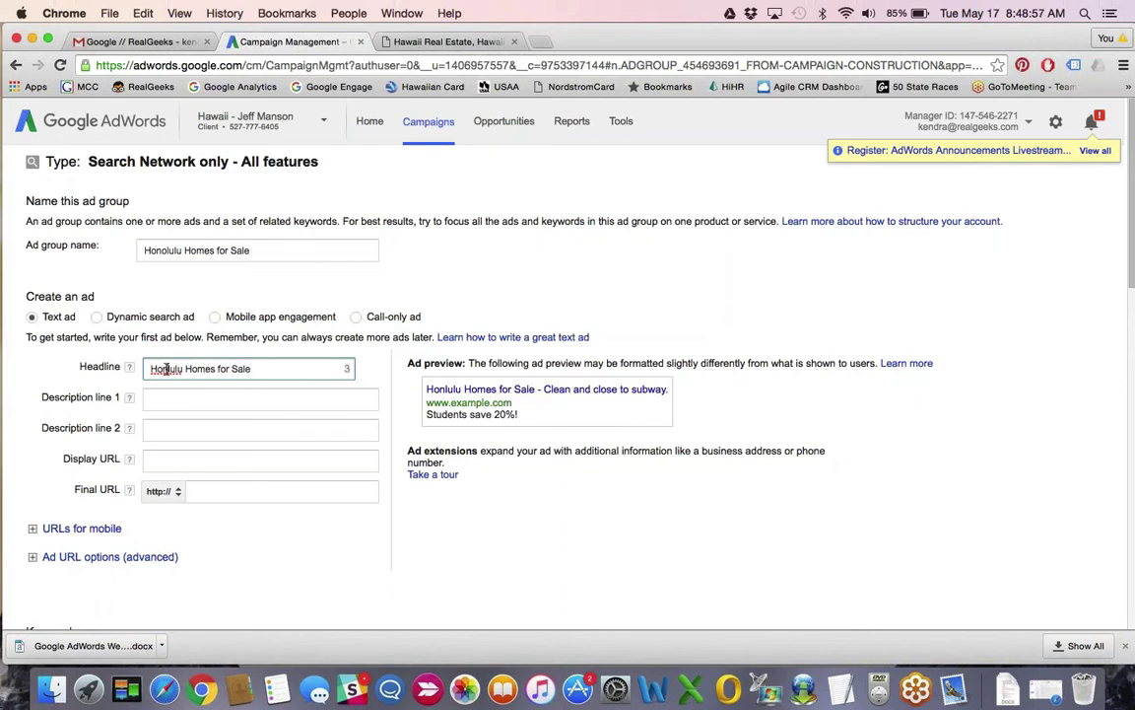
{"action": "left_click", "coordinate": [186, 399]}
{"action": "type", "text": "Search All Hon"}
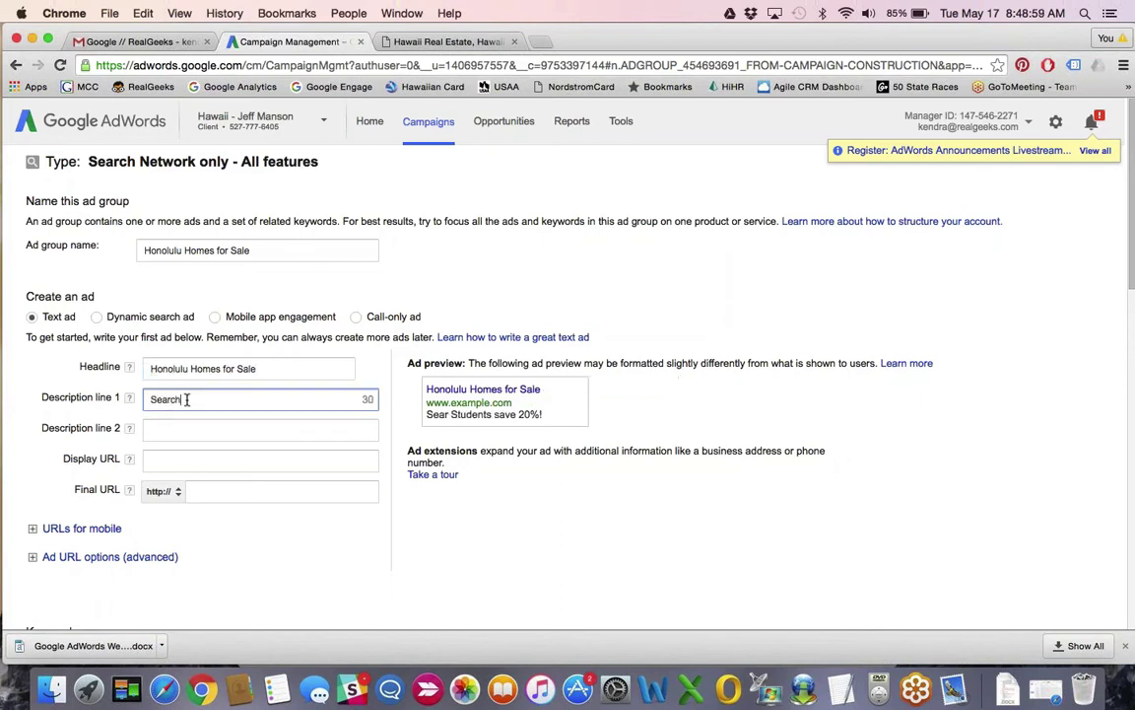
{"action": "key", "text": "BackSpace"}
{"action": "type", "text": "olulu Homes f"}
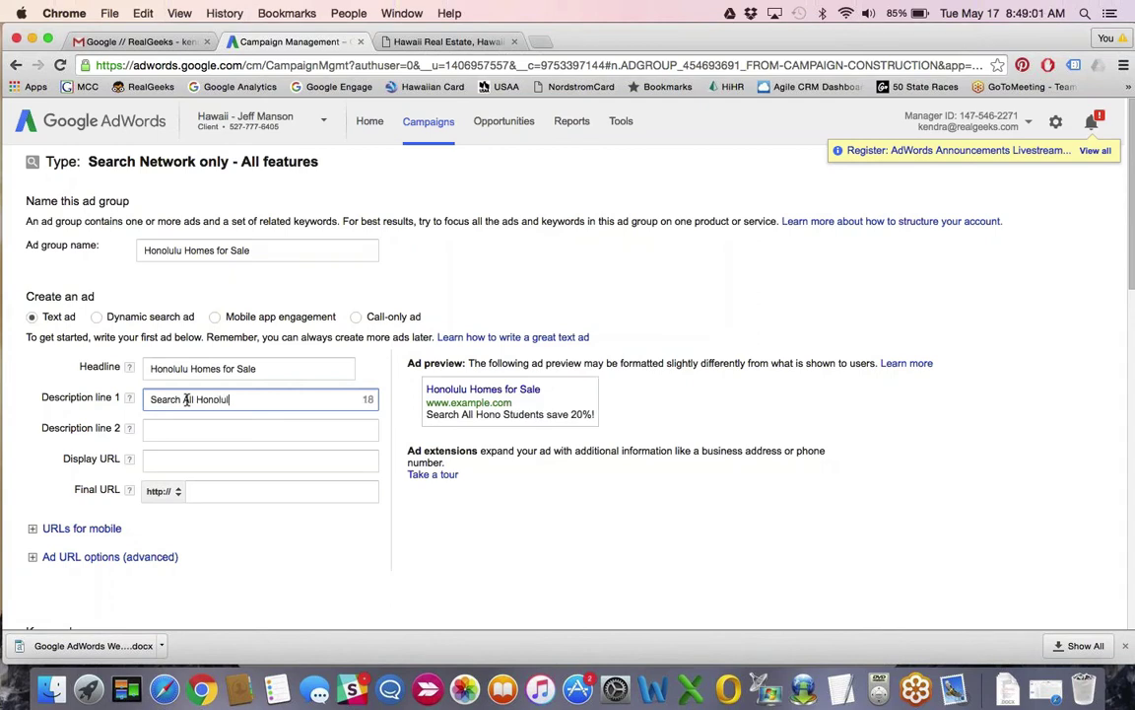
{"action": "type", "text": "or Sale."}
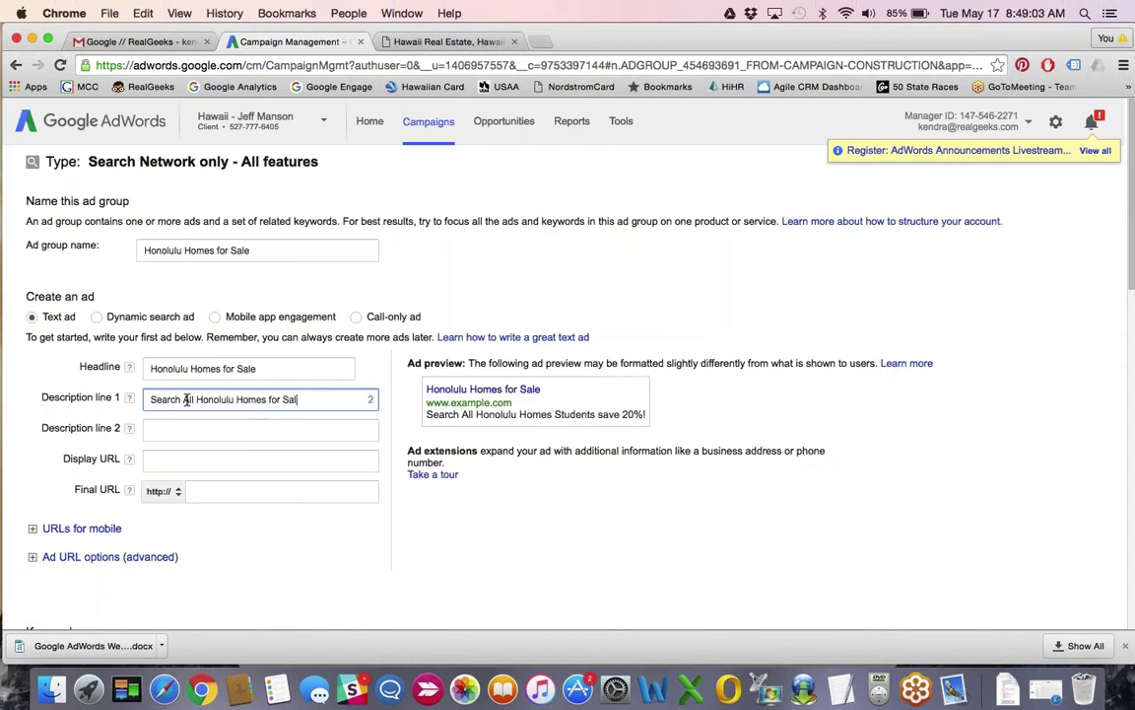
Enter description line 2 'Home Info, Photos, Maps & More.'.
{"action": "left_click", "coordinate": [206, 430]}
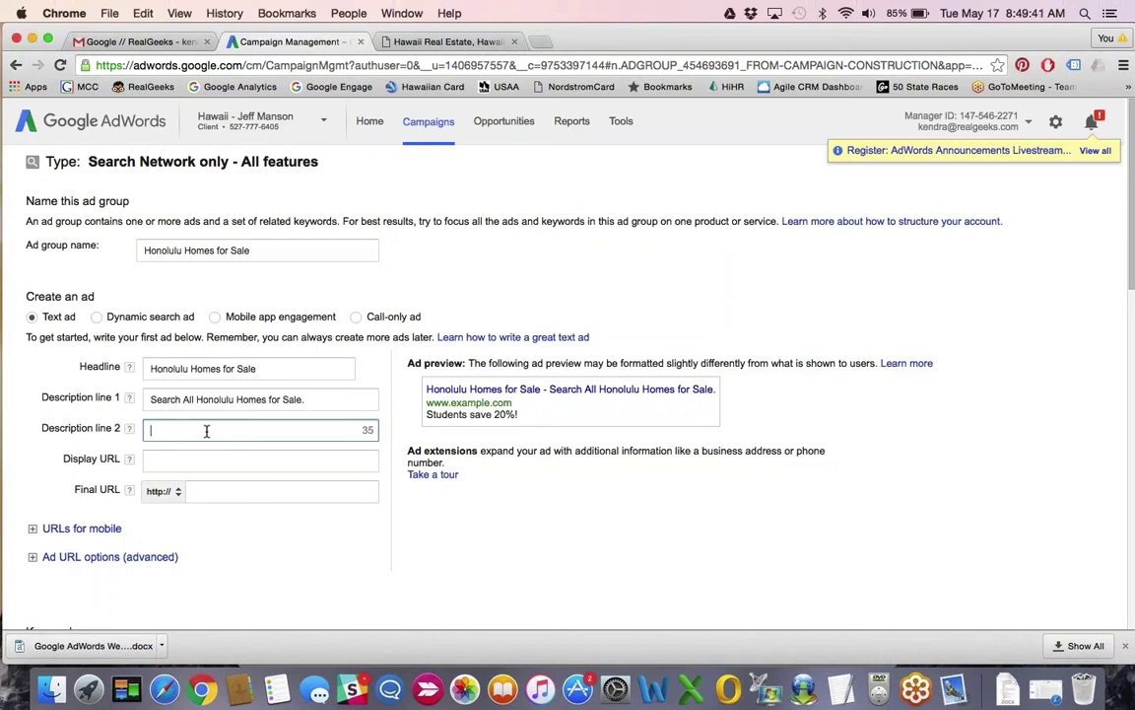
{"action": "type", "text": "Home Hom"}
{"action": "key", "text": "BackSpace"}
{"action": "key", "text": "BackSpace"}
{"action": "key", "text": "BackSpace"}
{"action": "type", "text": "Info, Photos, "}
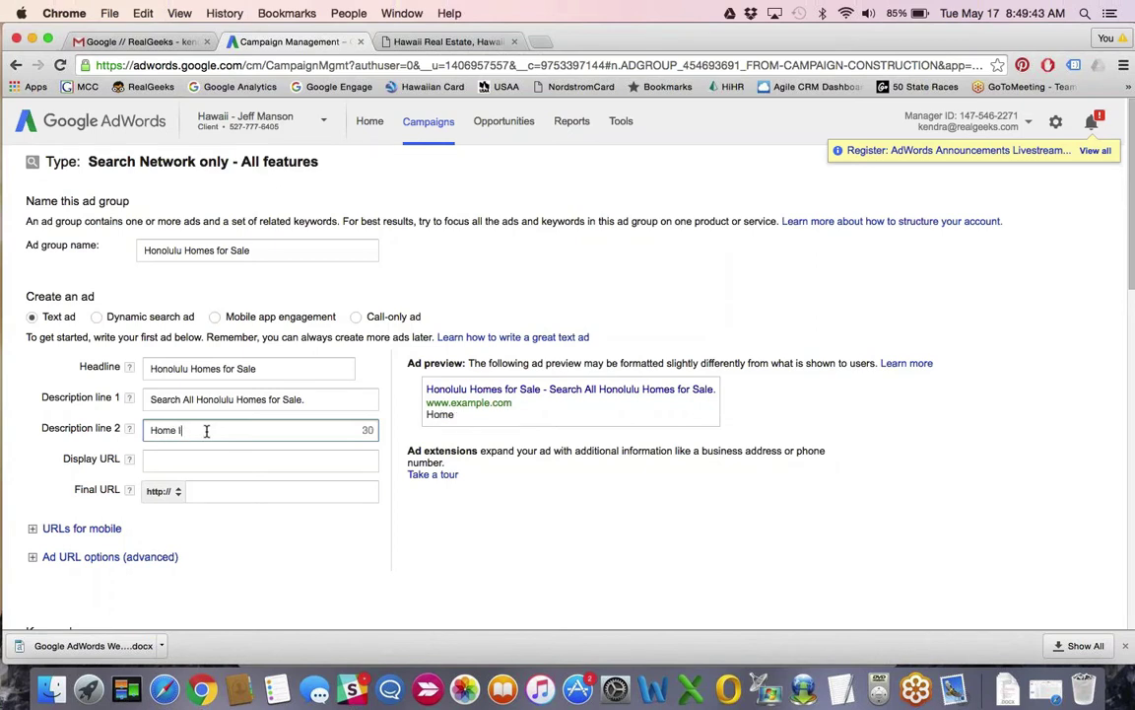
{"action": "type", "text": "Maps & More."}
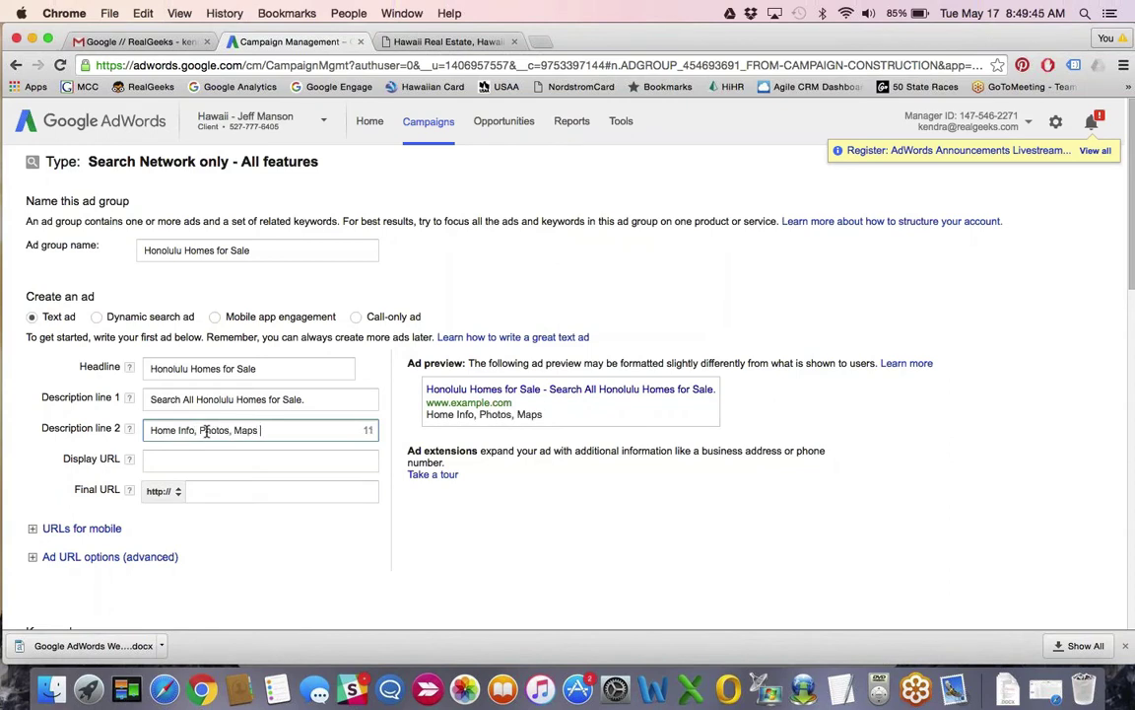
{"action": "left_click", "coordinate": [322, 467]}
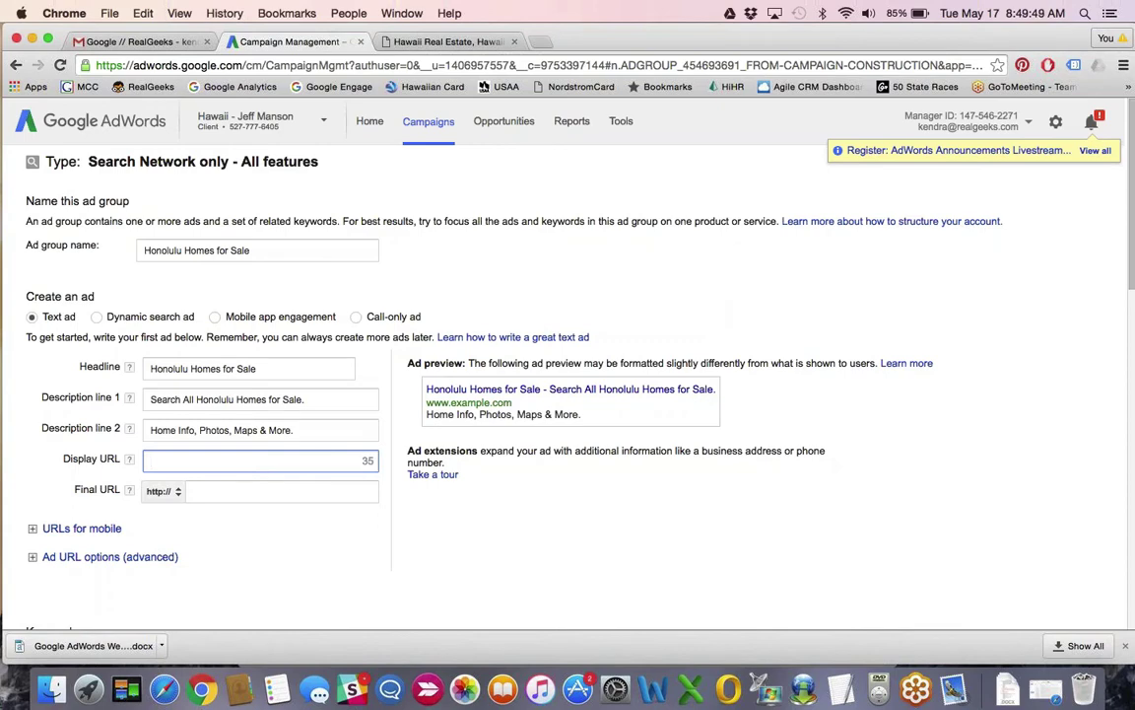
Open the Honolulu real estate page on the Hawaii Realty International site.
{"action": "left_click_drag", "start_coordinate": [424, 402], "coordinate": [538, 404]}
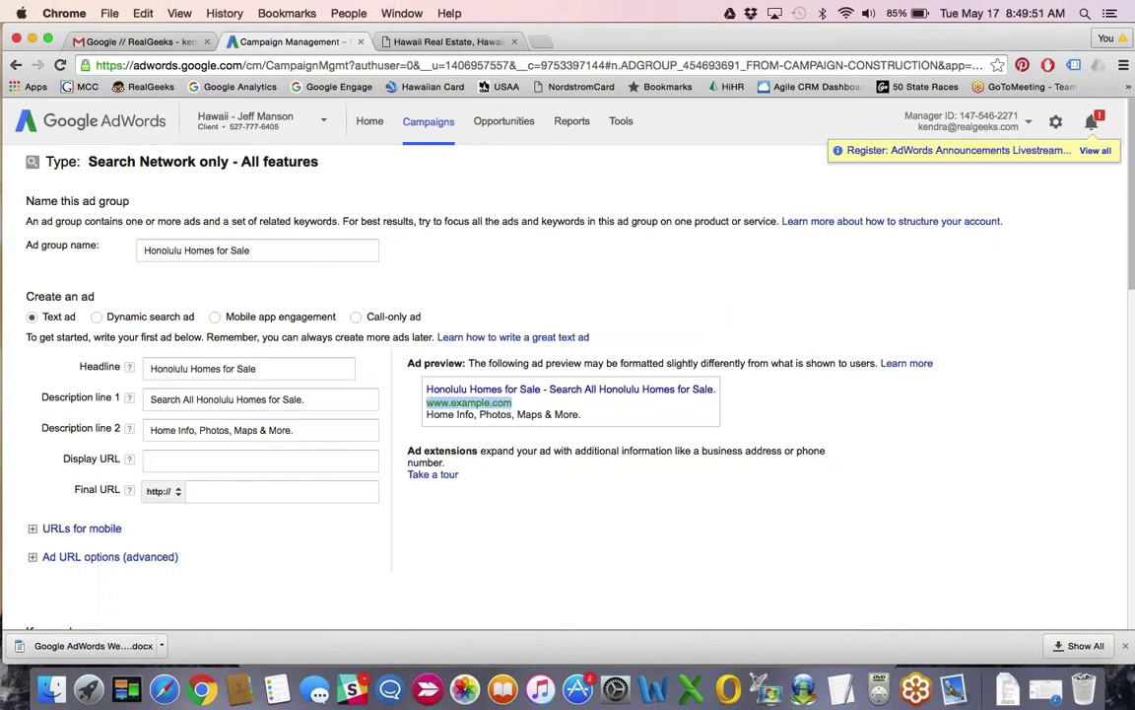
{"action": "left_click", "coordinate": [454, 41]}
{"action": "left_click", "coordinate": [197, 65]}
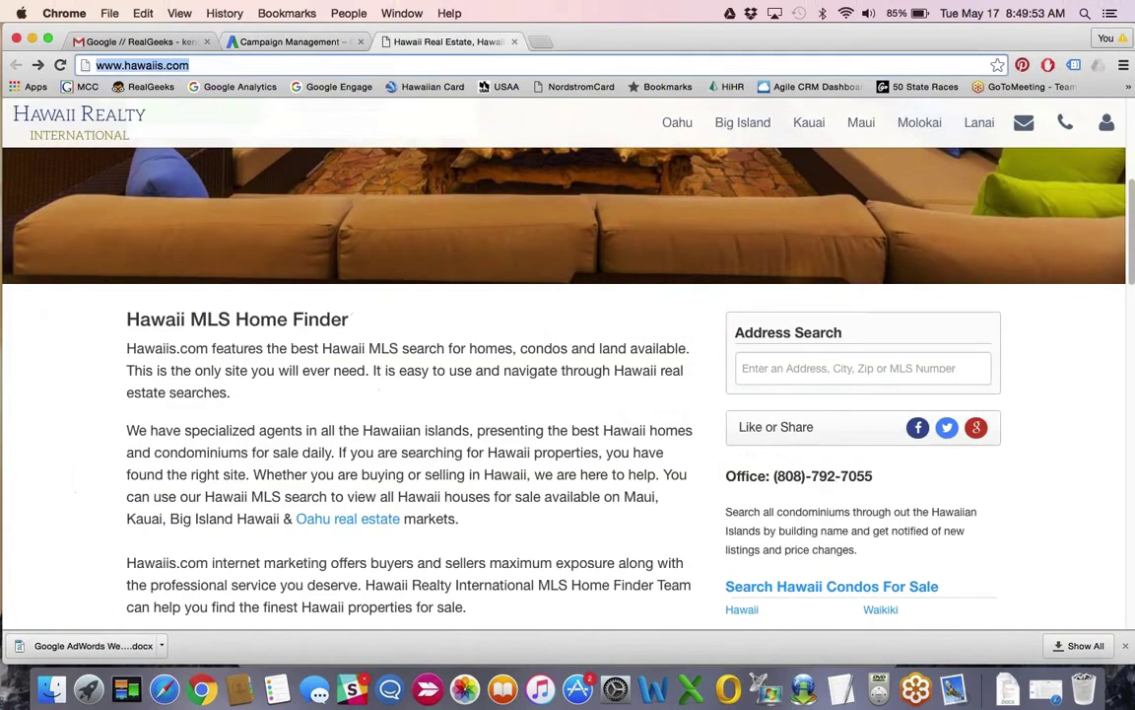
{"action": "scroll", "coordinate": [567, 394], "scroll_direction": "down", "scroll_amount": 3}
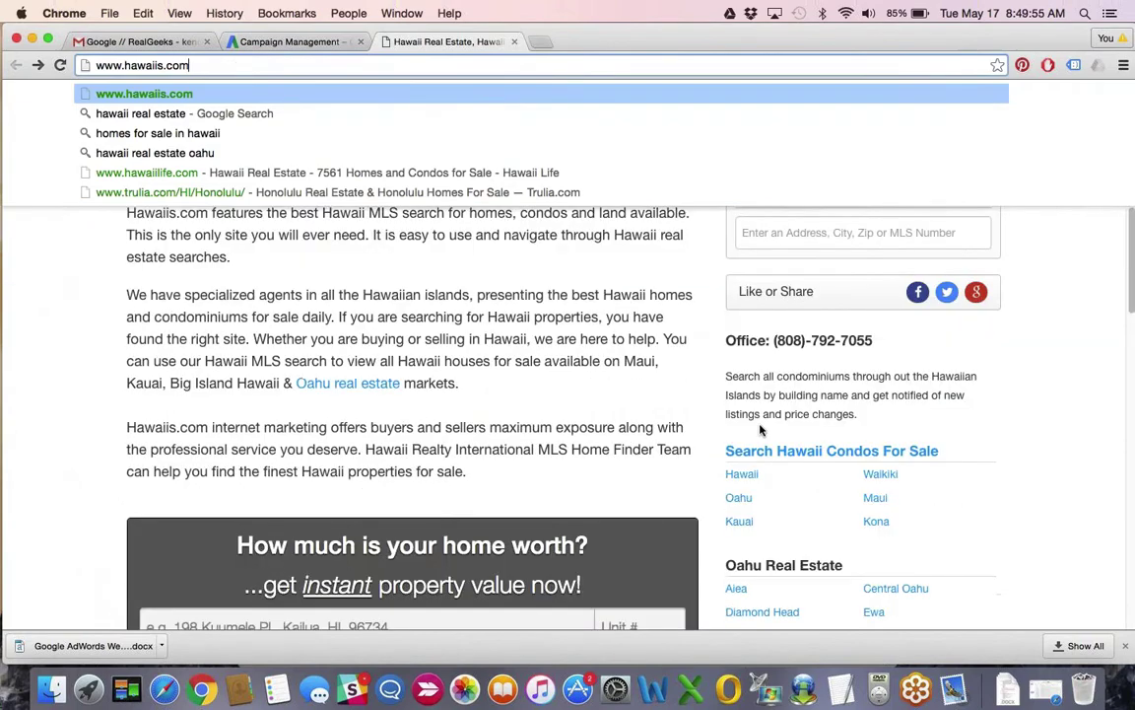
{"action": "scroll", "coordinate": [760, 424], "scroll_direction": "down", "scroll_amount": 2}
{"action": "left_click", "coordinate": [873, 550]}
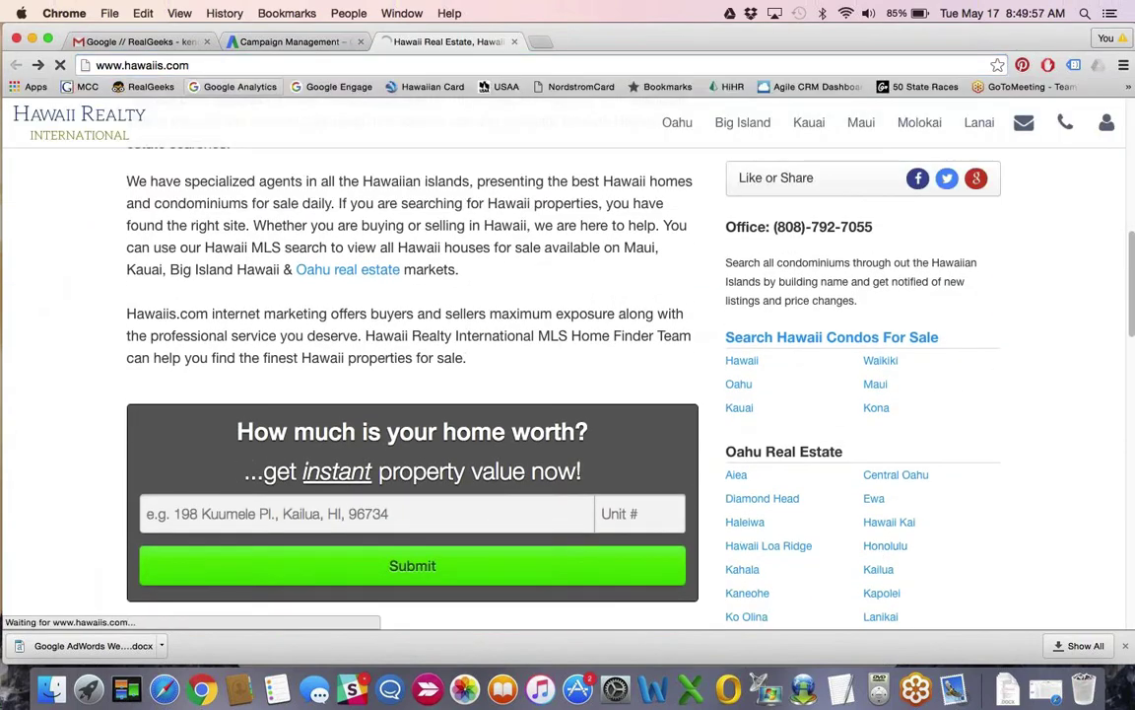
{"action": "left_click", "coordinate": [304, 65]}
{"action": "right_click", "coordinate": [303, 65]}
{"action": "left_click", "coordinate": [328, 88]}
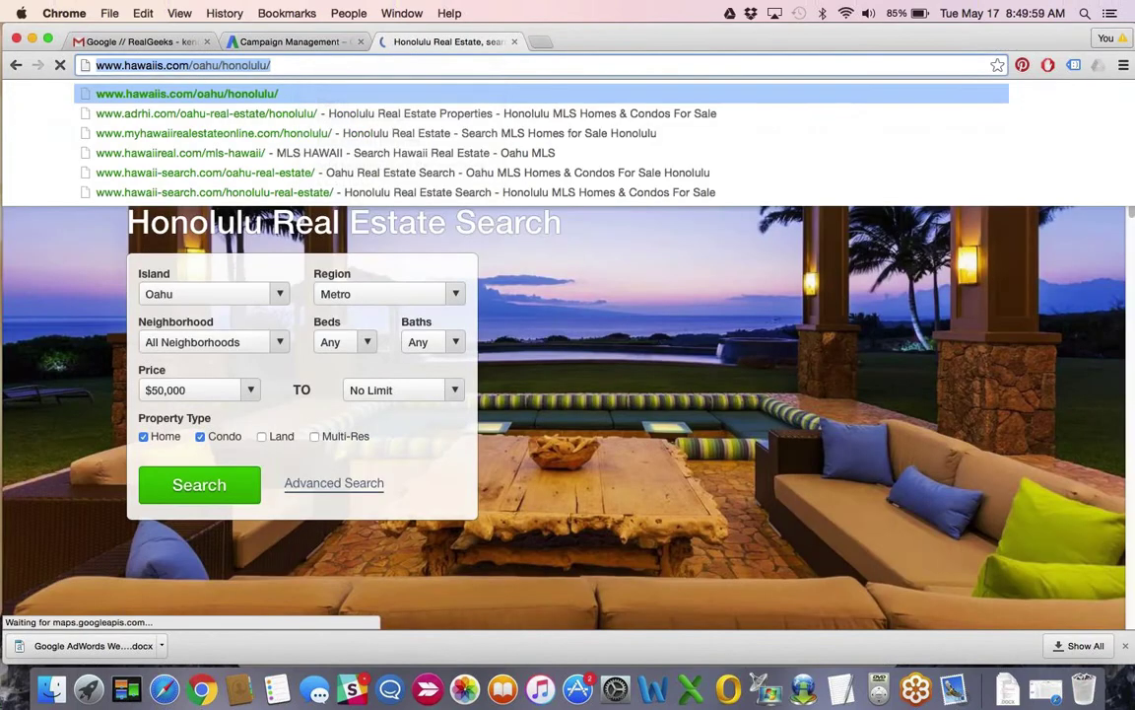
{"action": "left_click", "coordinate": [293, 41]}
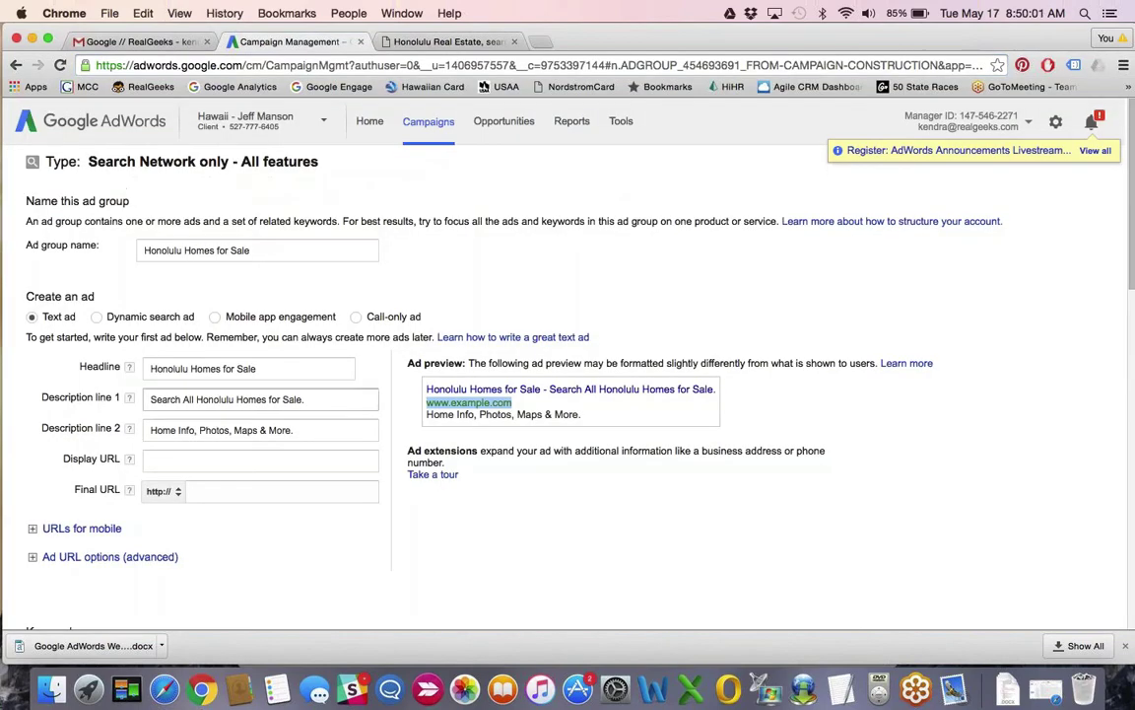
{"action": "left_click", "coordinate": [254, 458]}
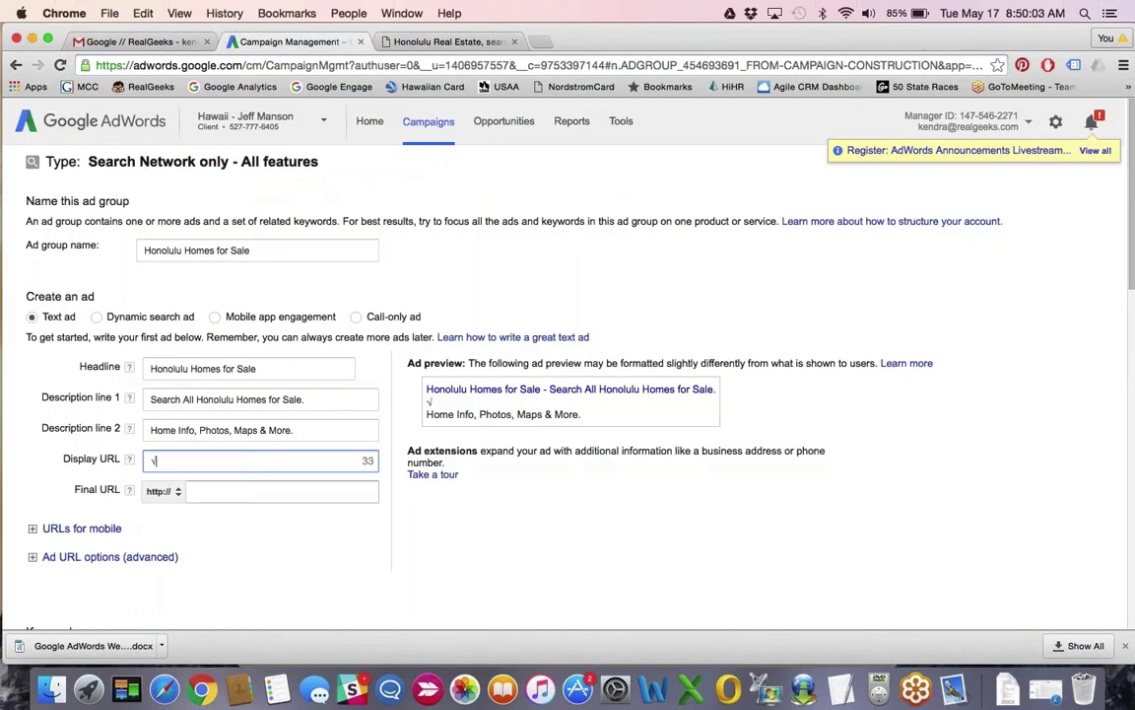
{"action": "key", "text": "super+v"}
{"action": "left_click", "coordinate": [259, 493]}
{"action": "key", "text": "super+v"}
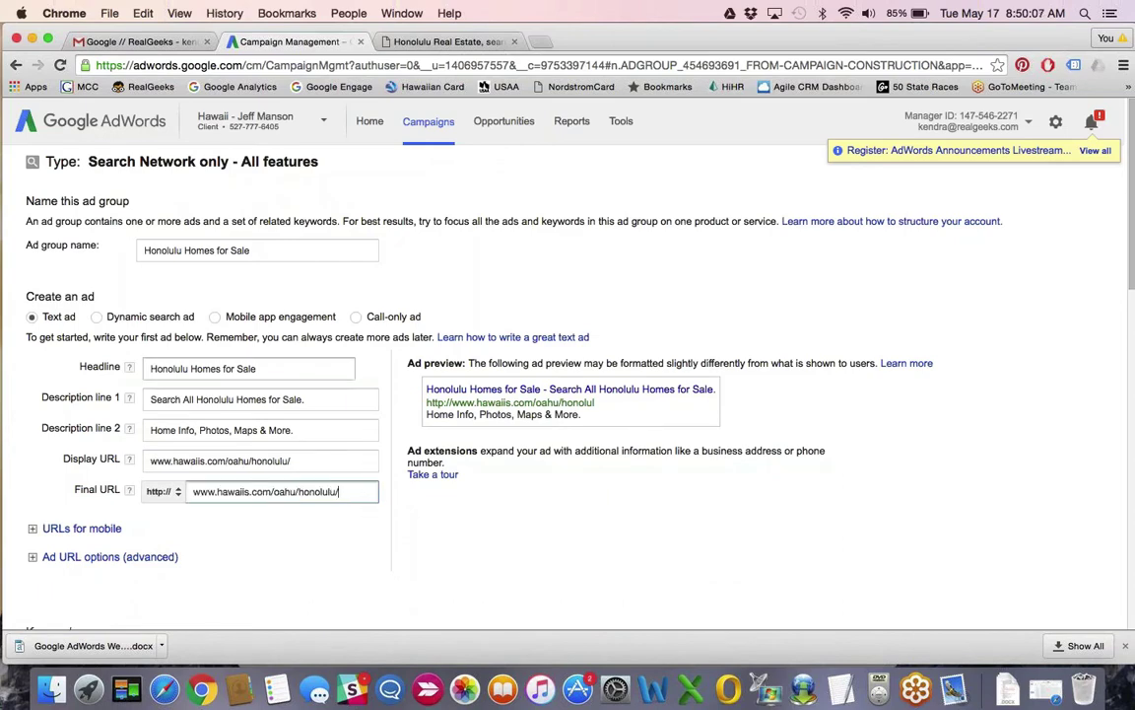
{"action": "left_click", "coordinate": [446, 42]}
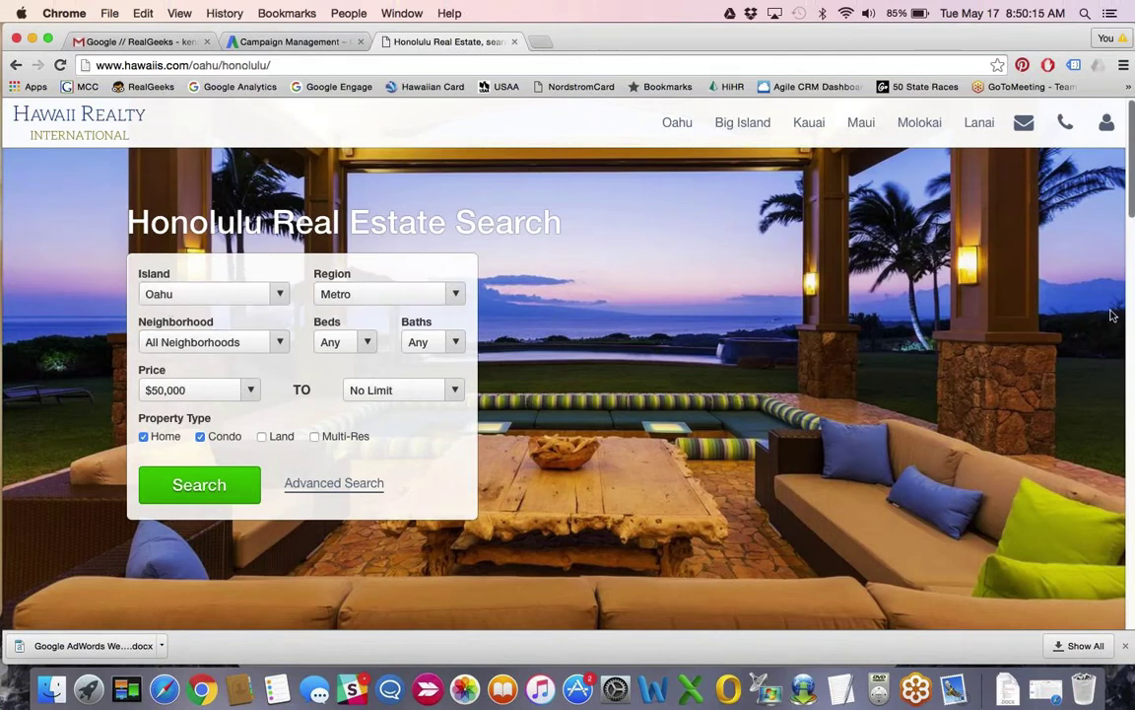
Review the Honolulu page's content and featured properties, then go back to the AdWords ad.
{"action": "scroll", "coordinate": [703, 301], "scroll_direction": "down", "scroll_amount": 10}
{"action": "scroll", "coordinate": [730, 325], "scroll_direction": "down", "scroll_amount": 5}
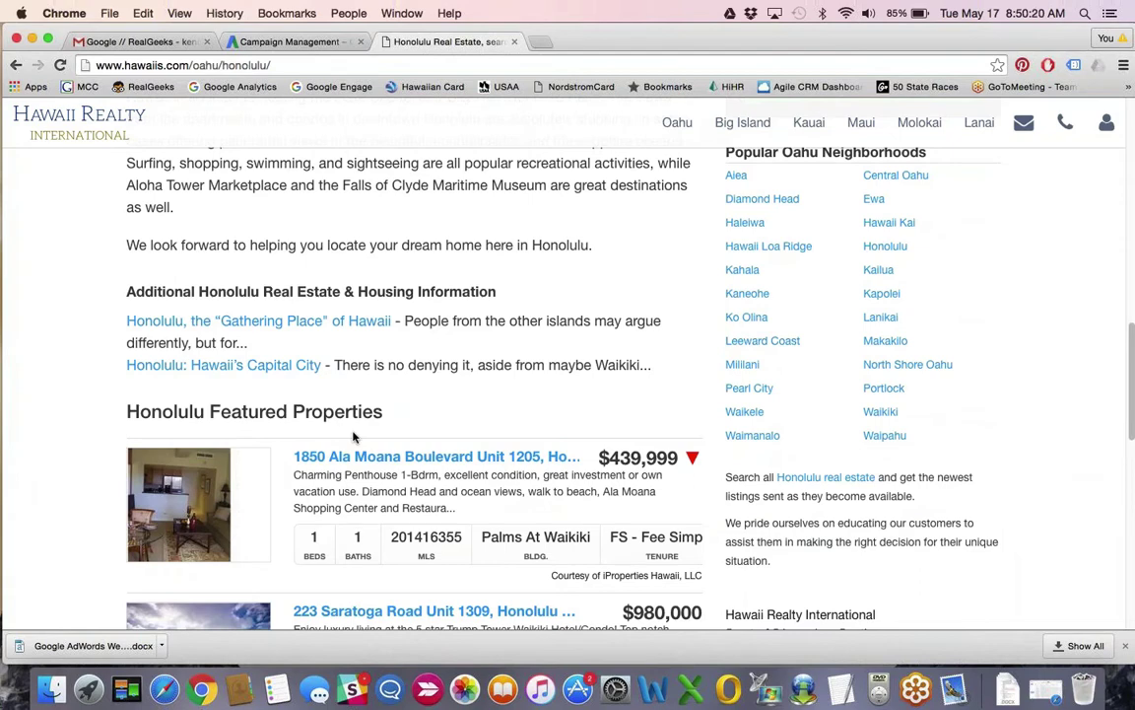
{"action": "scroll", "coordinate": [354, 436], "scroll_direction": "up", "scroll_amount": 1}
{"action": "left_click", "coordinate": [276, 42]}
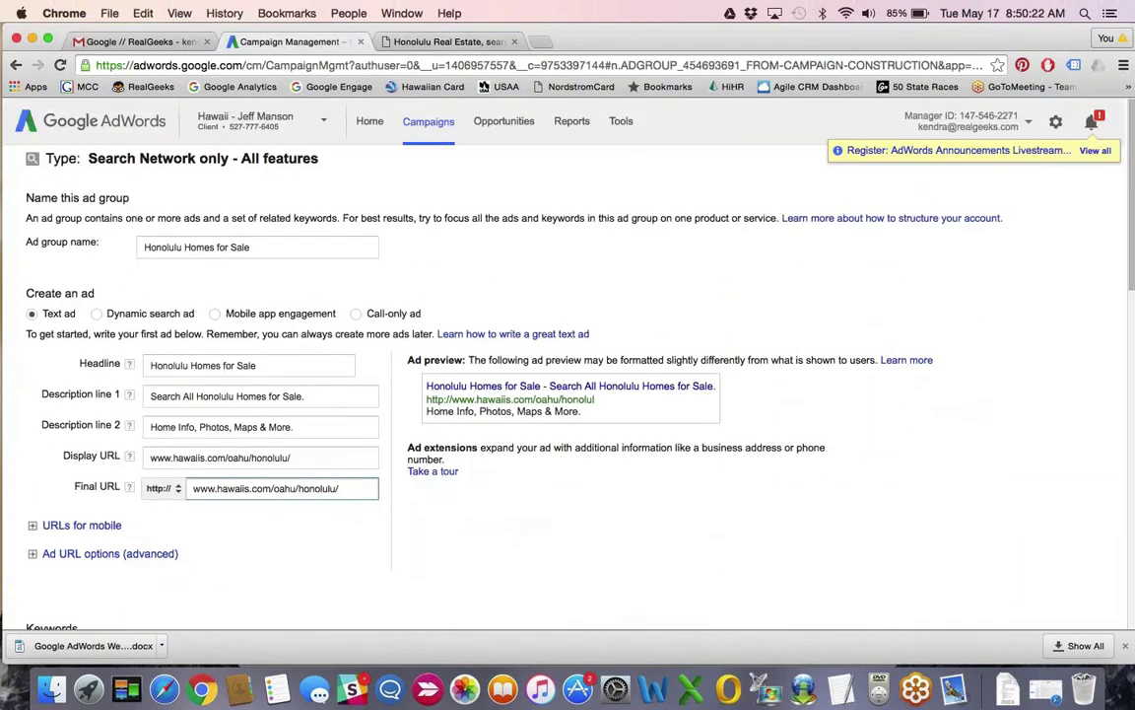
{"action": "scroll", "coordinate": [79, 532], "scroll_direction": "down", "scroll_amount": 1}
{"action": "left_click", "coordinate": [79, 556]}
{"action": "scroll", "coordinate": [78, 542], "scroll_direction": "down", "scroll_amount": 1}
{"action": "scroll", "coordinate": [182, 484], "scroll_direction": "down", "scroll_amount": 1}
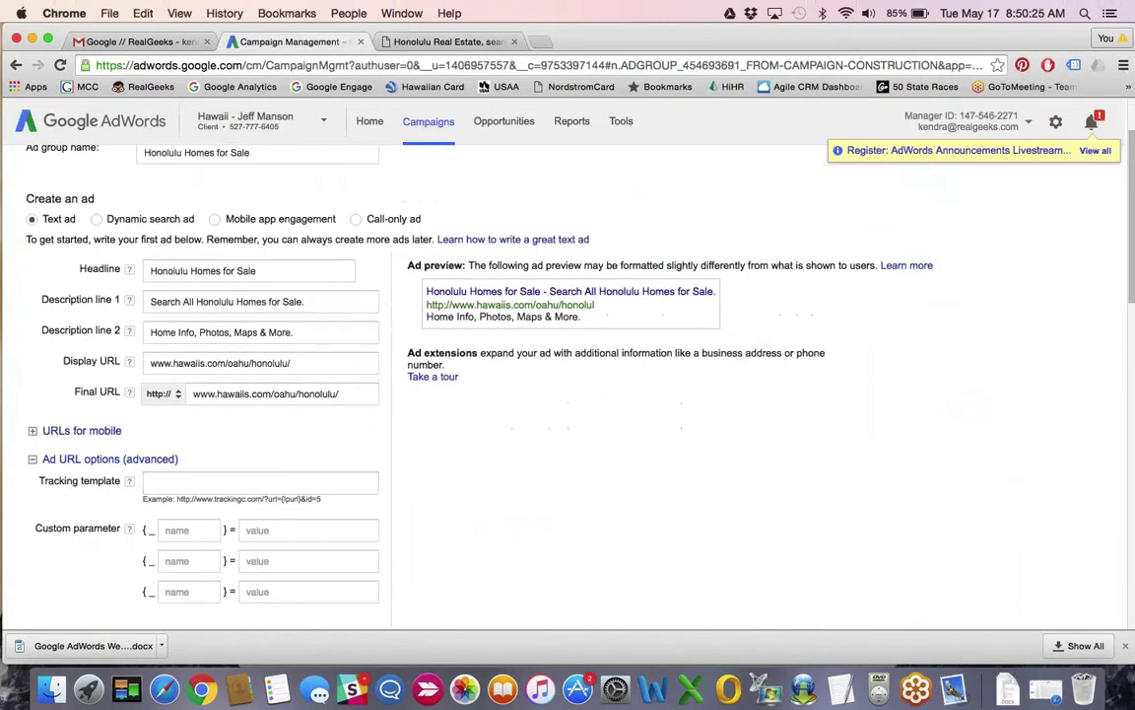
{"action": "left_click", "coordinate": [182, 484]}
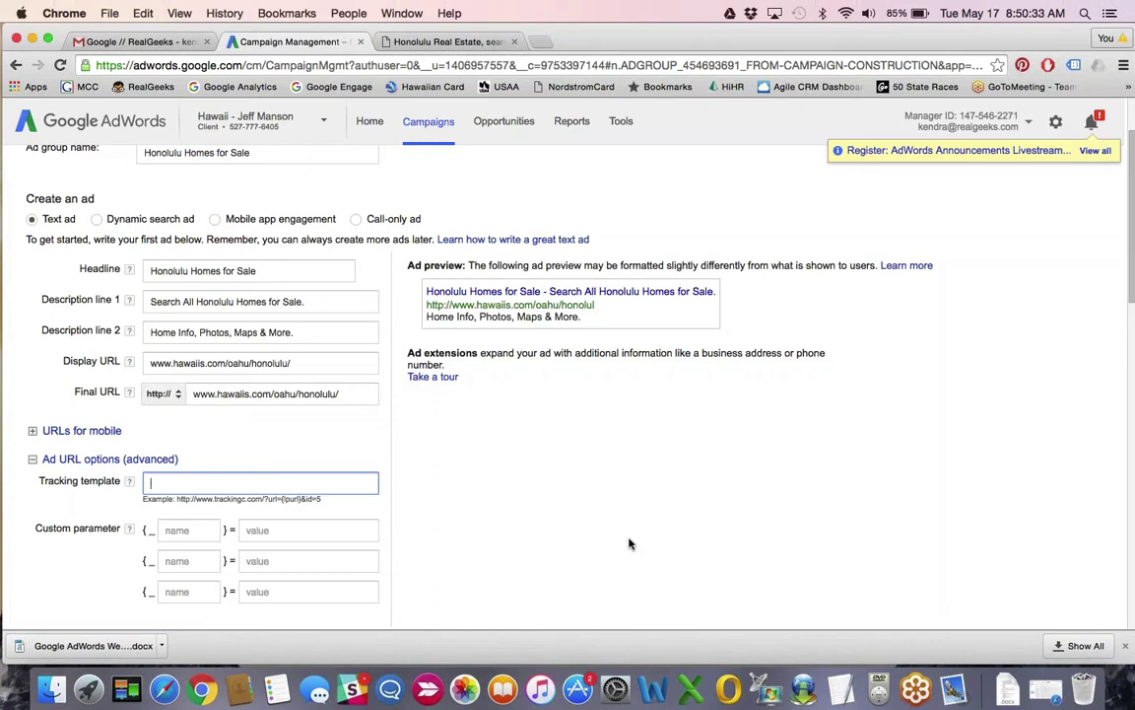
{"action": "left_click", "coordinate": [343, 393]}
{"action": "right_click", "coordinate": [343, 393]}
{"action": "triple_click", "coordinate": [326, 395]}
{"action": "right_click", "coordinate": [325, 395]}
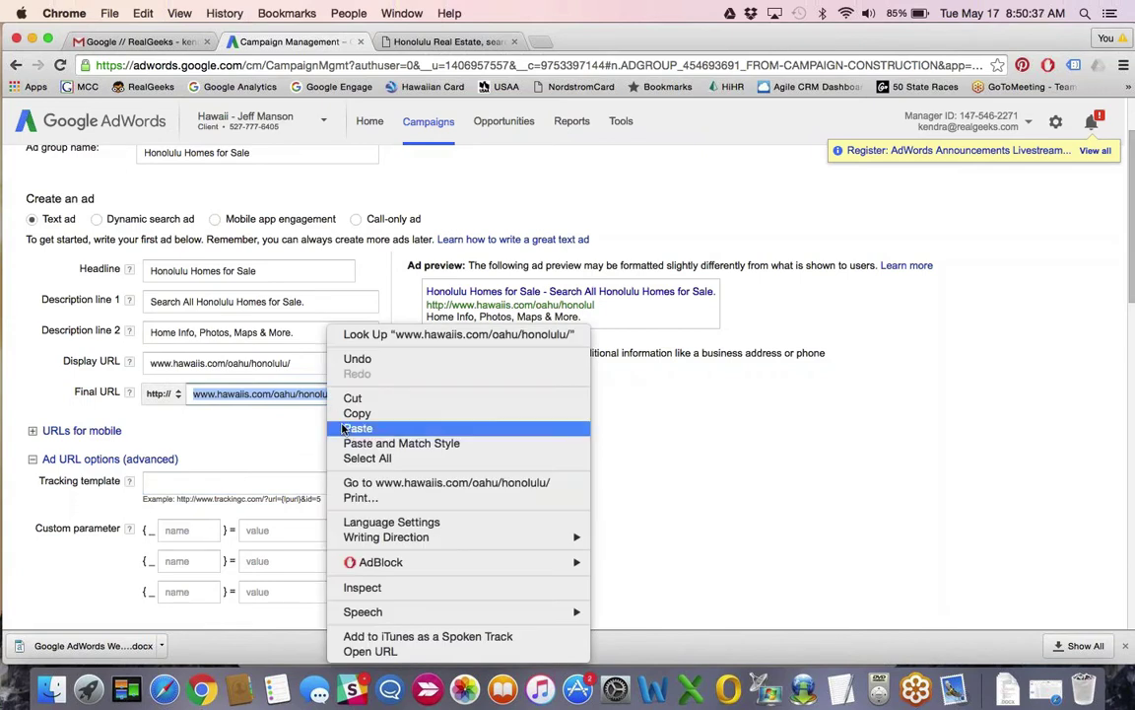
{"action": "left_click", "coordinate": [349, 411]}
{"action": "left_click", "coordinate": [169, 496]}
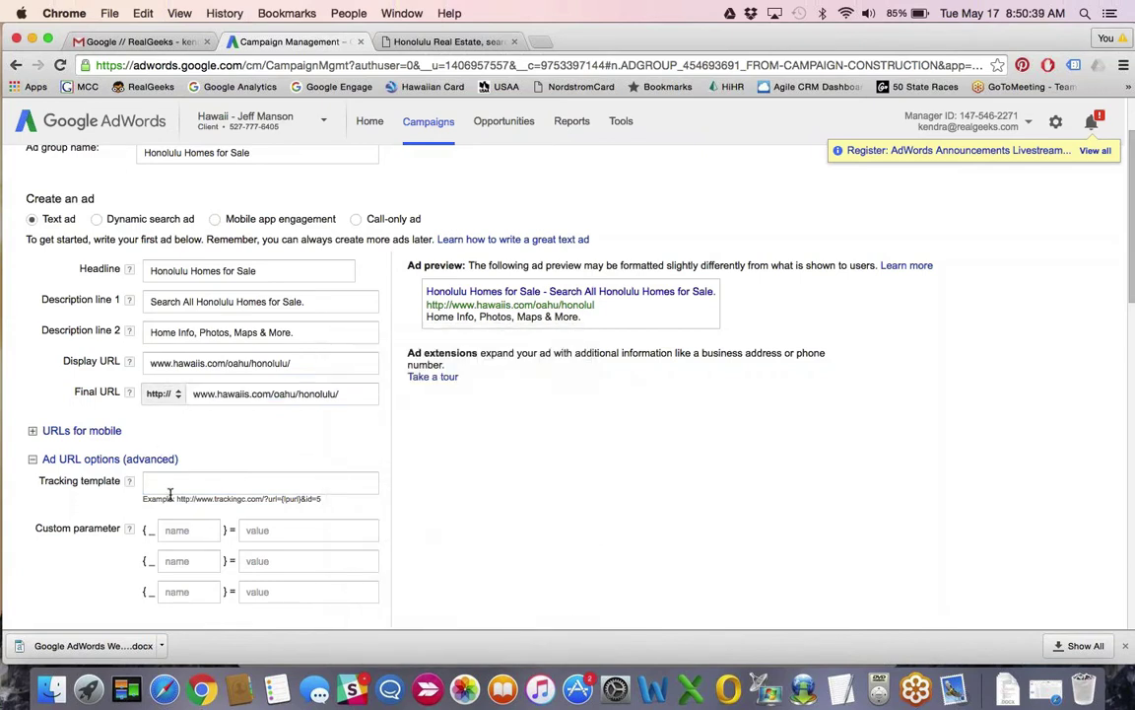
{"action": "left_click", "coordinate": [183, 485]}
{"action": "type", "text": "http:"}
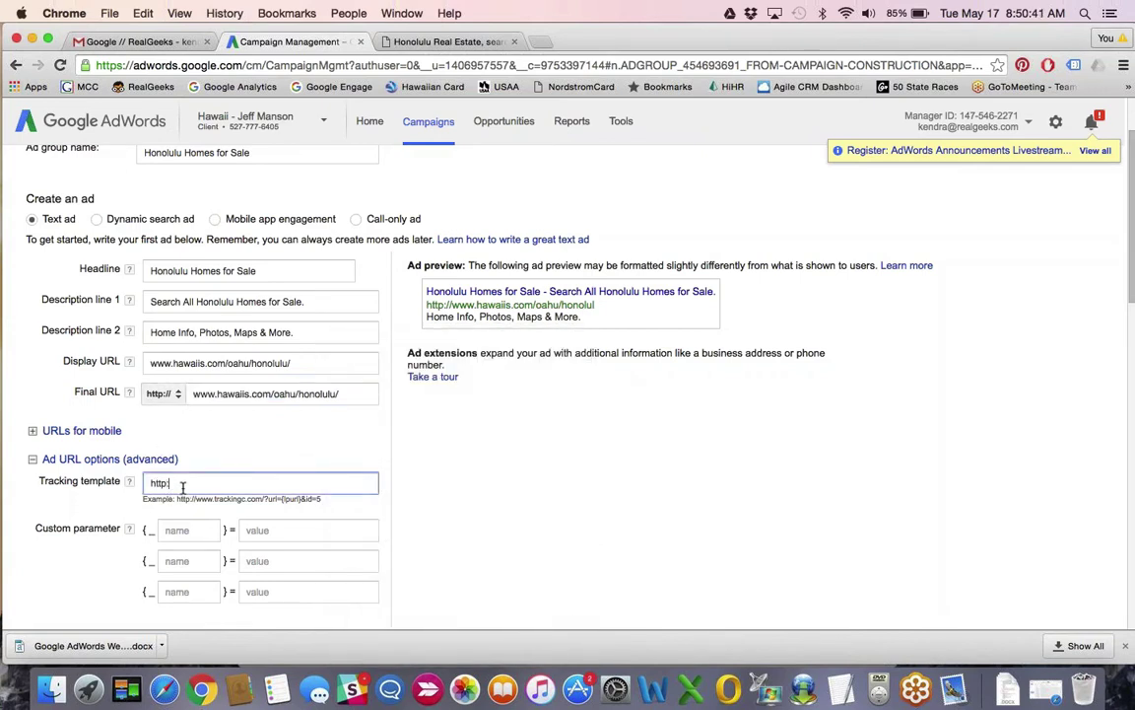
{"action": "type", "text": "//"}
{"action": "key", "text": "super+v"}
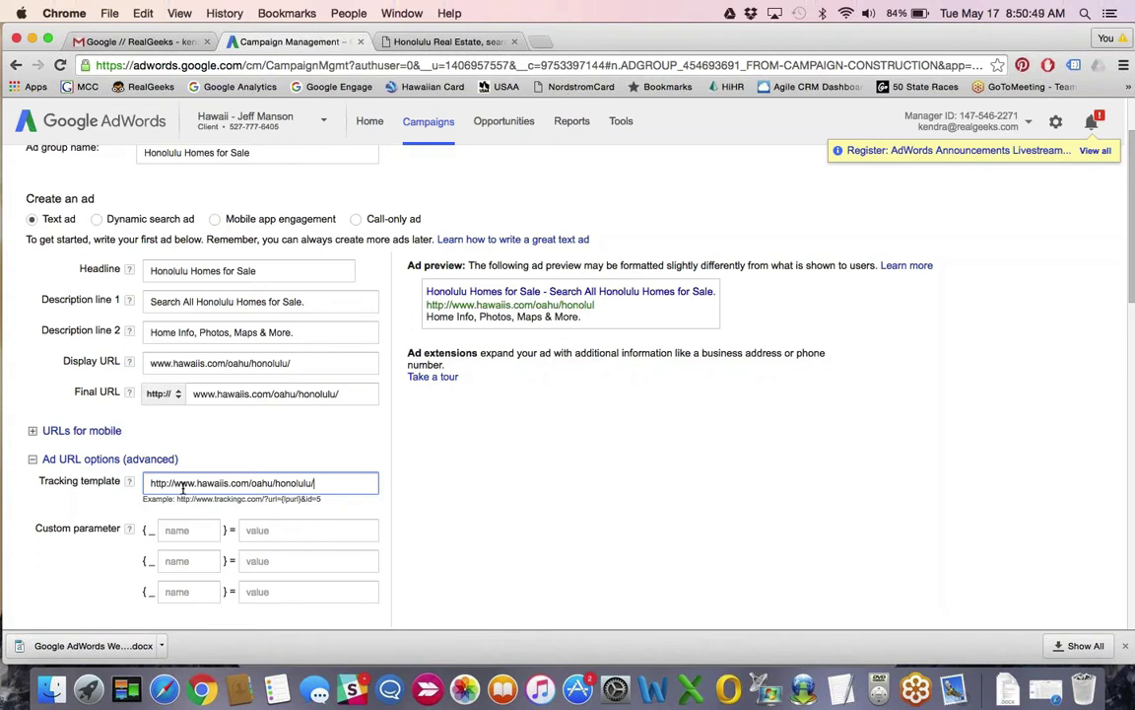
{"action": "type", "text": "?keyword={keyword"}
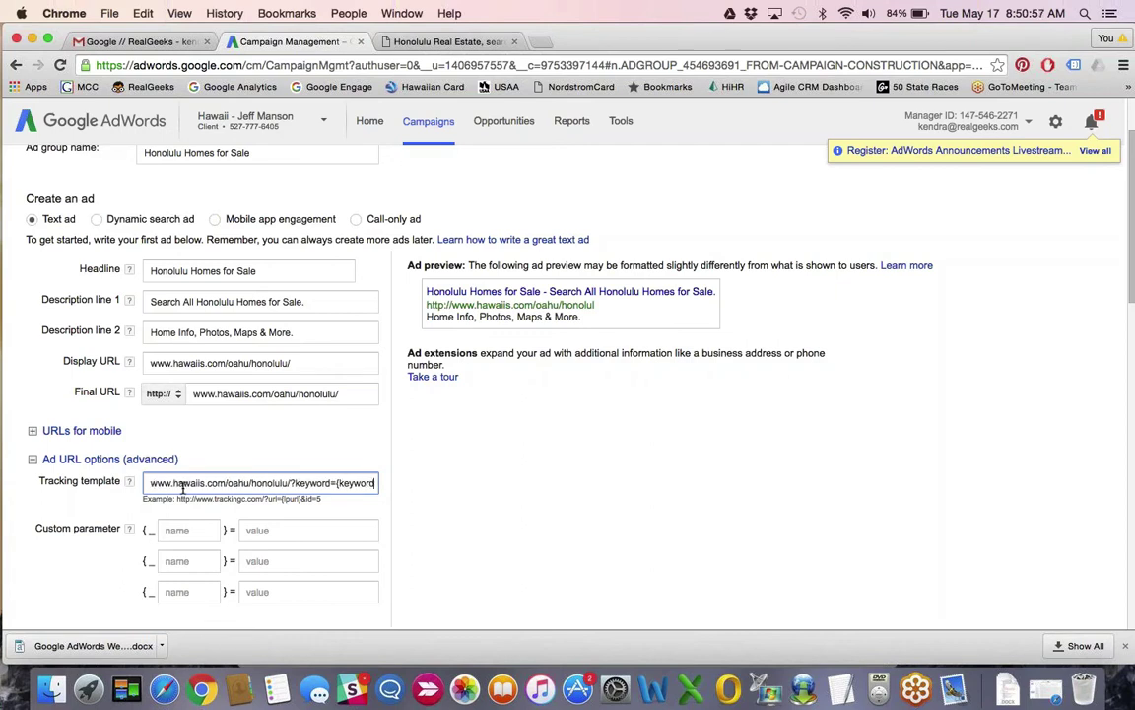
{"action": "type", "text": "}"}
{"action": "double_click", "coordinate": [288, 483]}
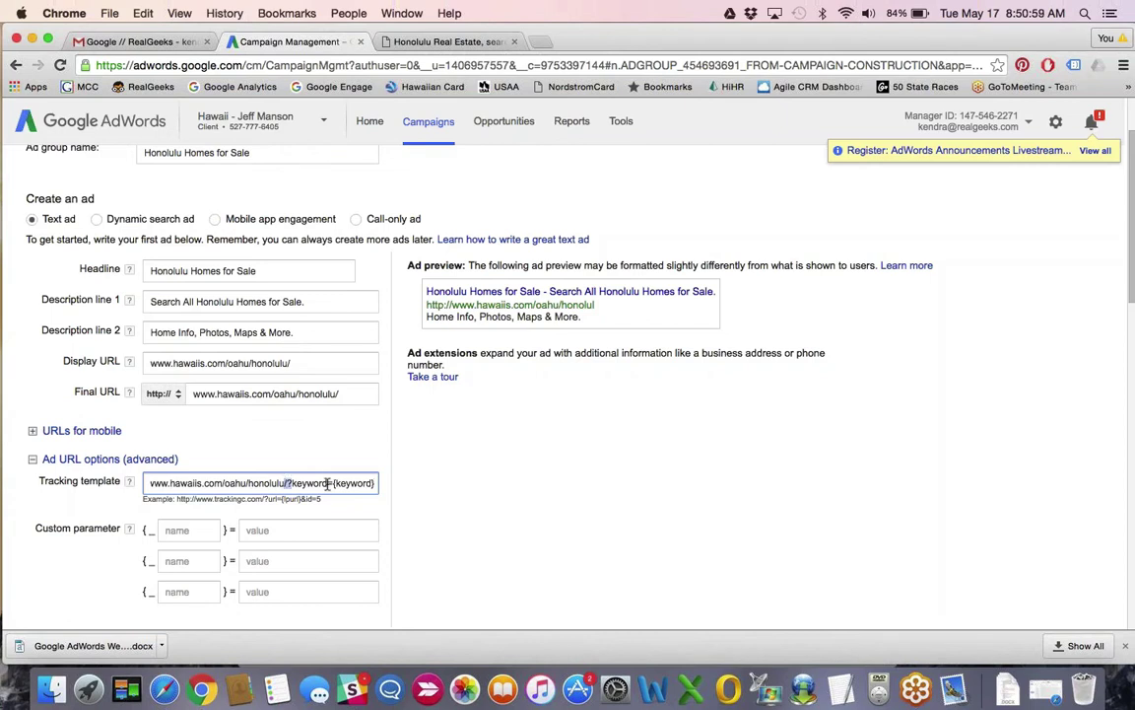
{"action": "left_click_drag", "start_coordinate": [327, 483], "coordinate": [423, 482]}
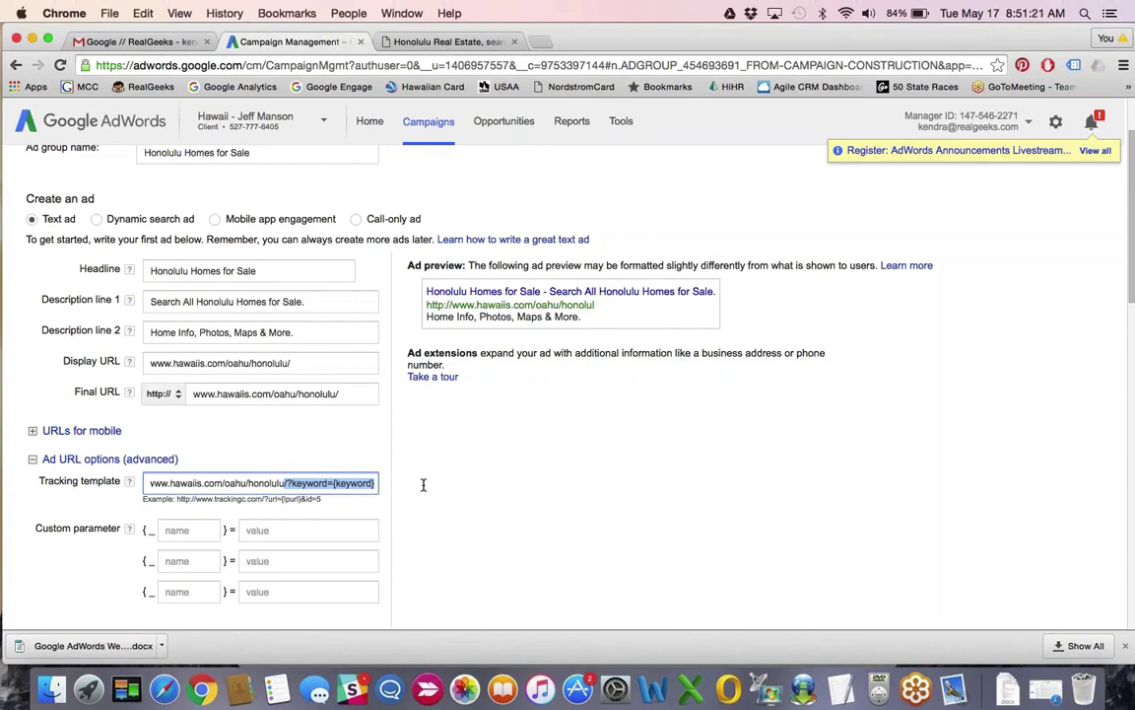
{"action": "left_click", "coordinate": [423, 484]}
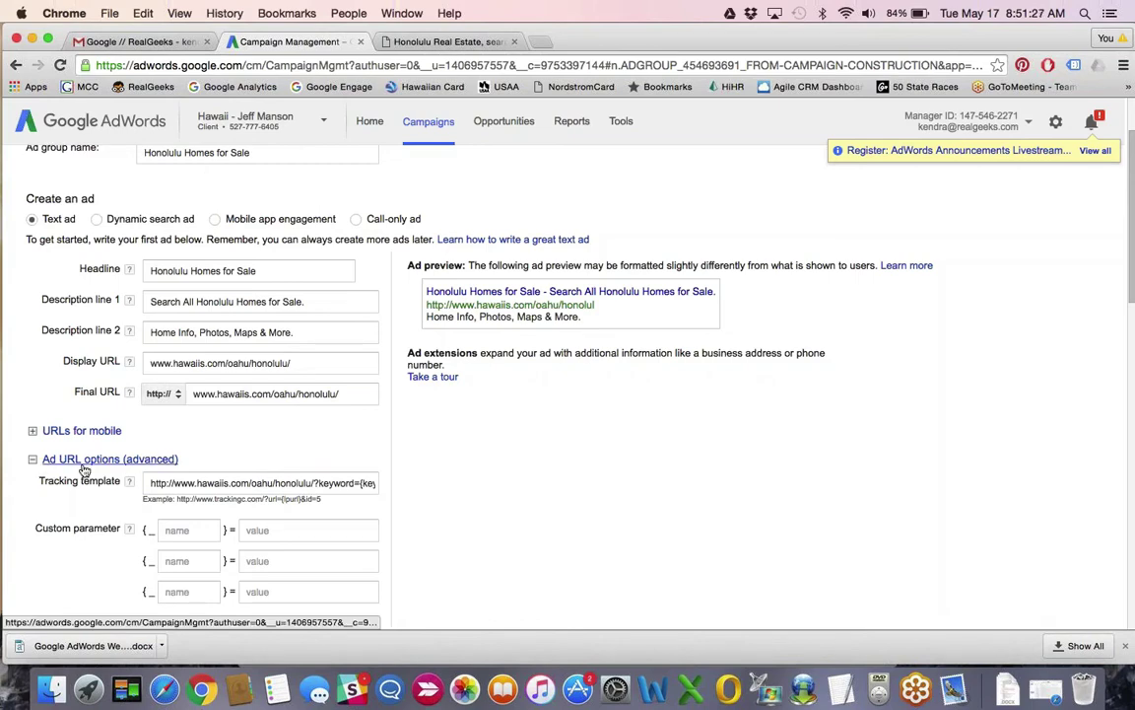
{"action": "scroll", "coordinate": [581, 461], "scroll_direction": "down", "scroll_amount": 5}
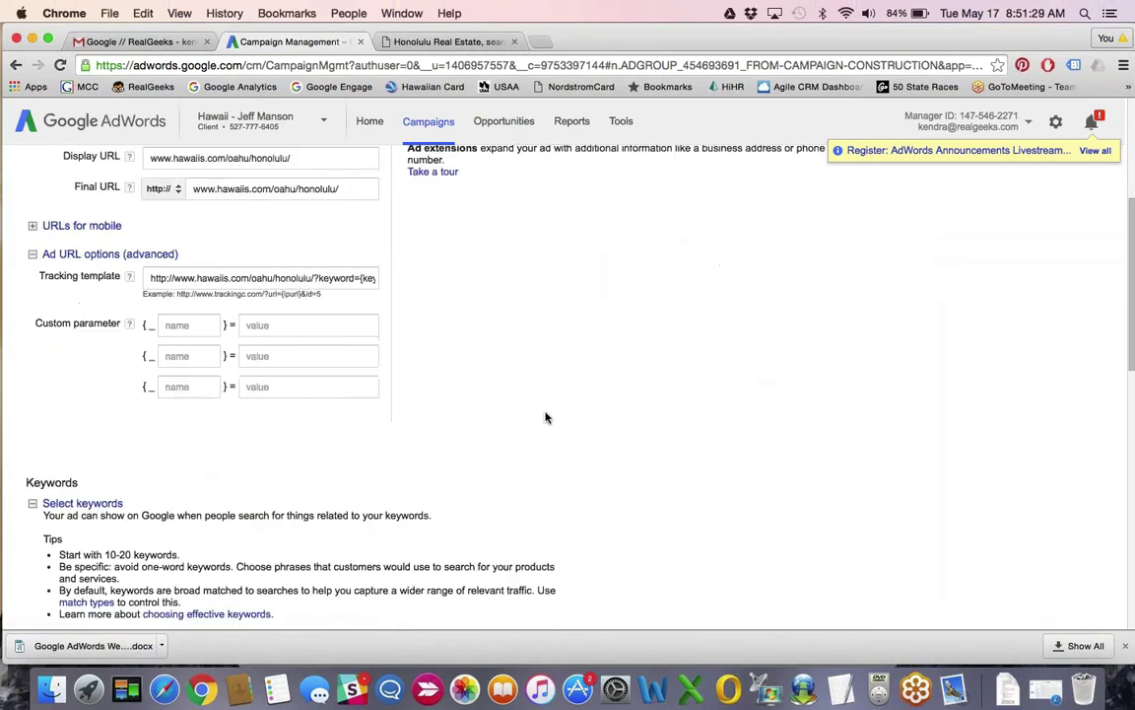
Add exact-match keywords [honolulu homes for sale] and [houses for sale in honolulu].
{"action": "scroll", "coordinate": [542, 417], "scroll_direction": "down", "scroll_amount": 10}
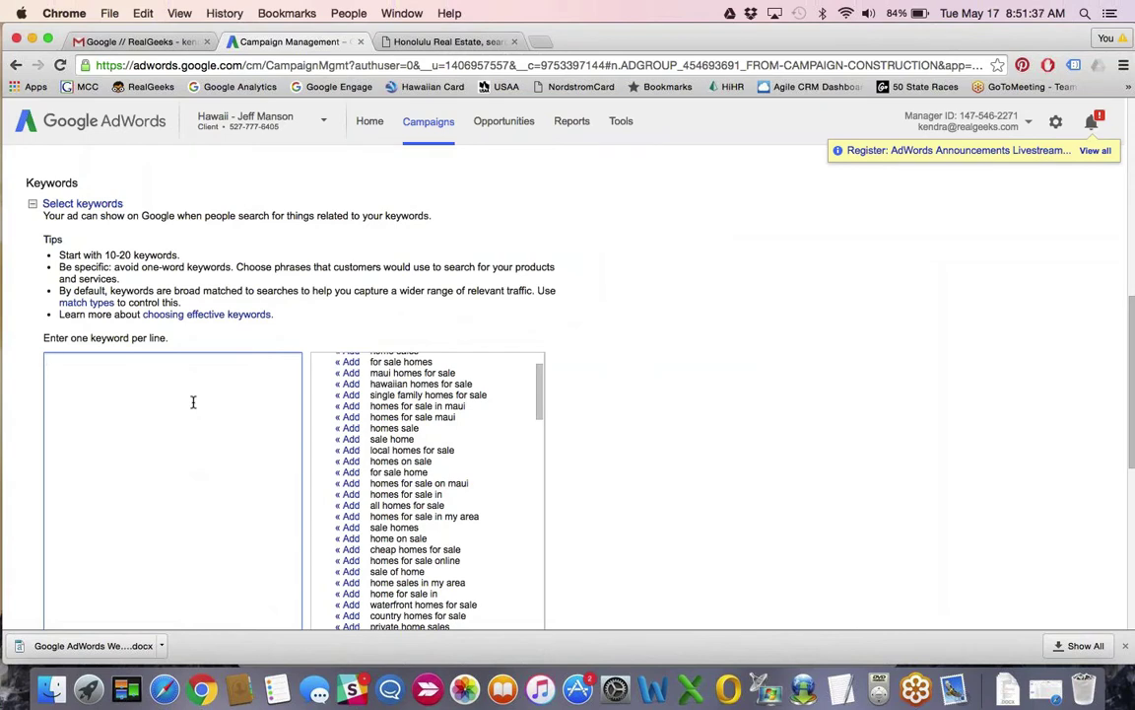
{"action": "left_click", "coordinate": [194, 402]}
{"action": "type", "text": "[honolulu homes for sa;"}
{"action": "key", "text": "BackSpace"}
{"action": "type", "text": "le] "}
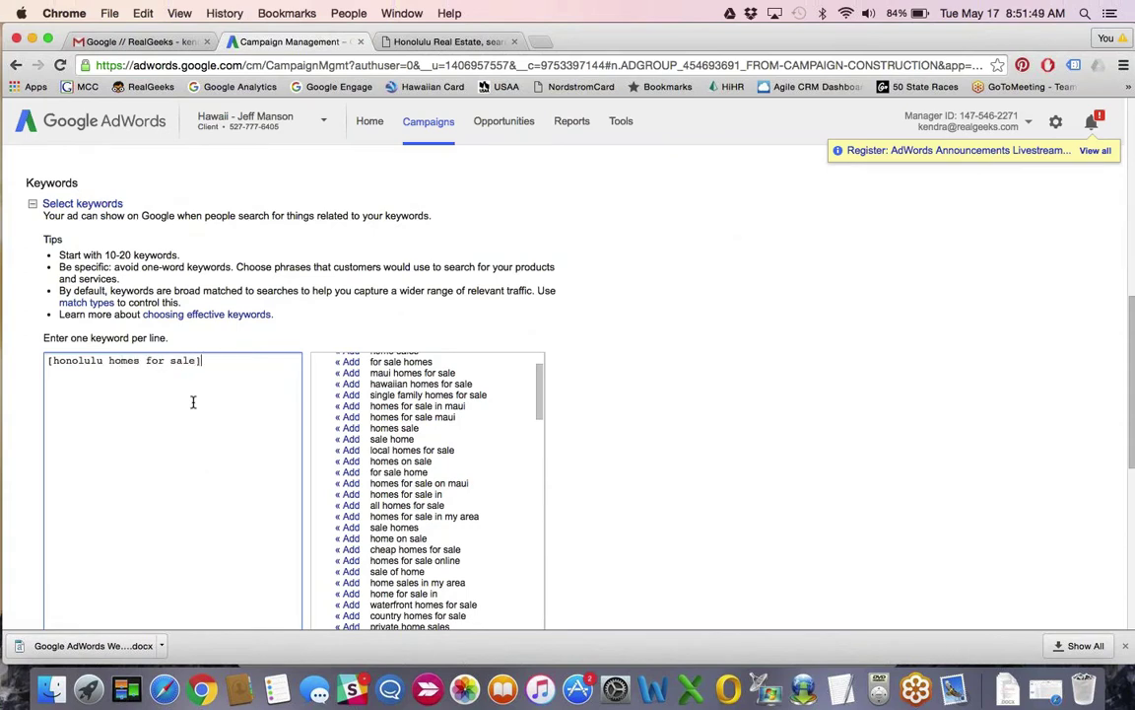
{"action": "type", "text": "[houses for sale in hono"}
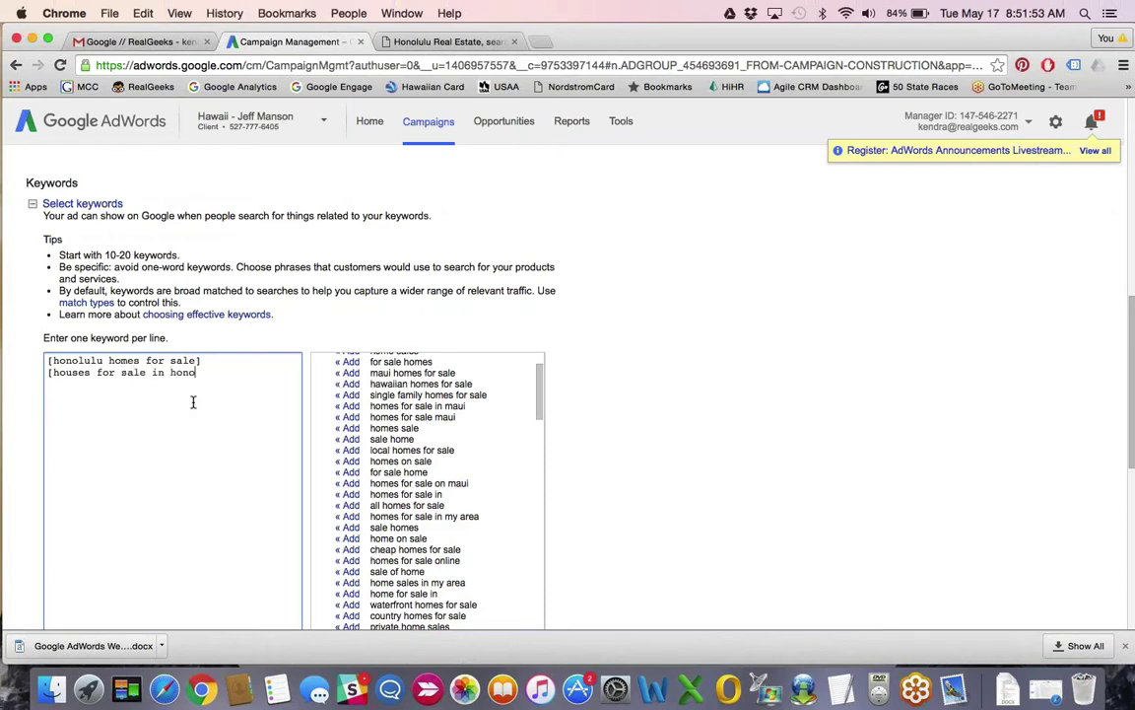
{"action": "type", "text": "lulu]"}
{"action": "key", "text": "Return"}
Add phrase keyword "honolulu homes for sale" and broad-modified keyword +honolulu +homes +sale.
{"action": "type", "text": "\"ho"}
{"action": "type", "text": "lu homes for sale\""}
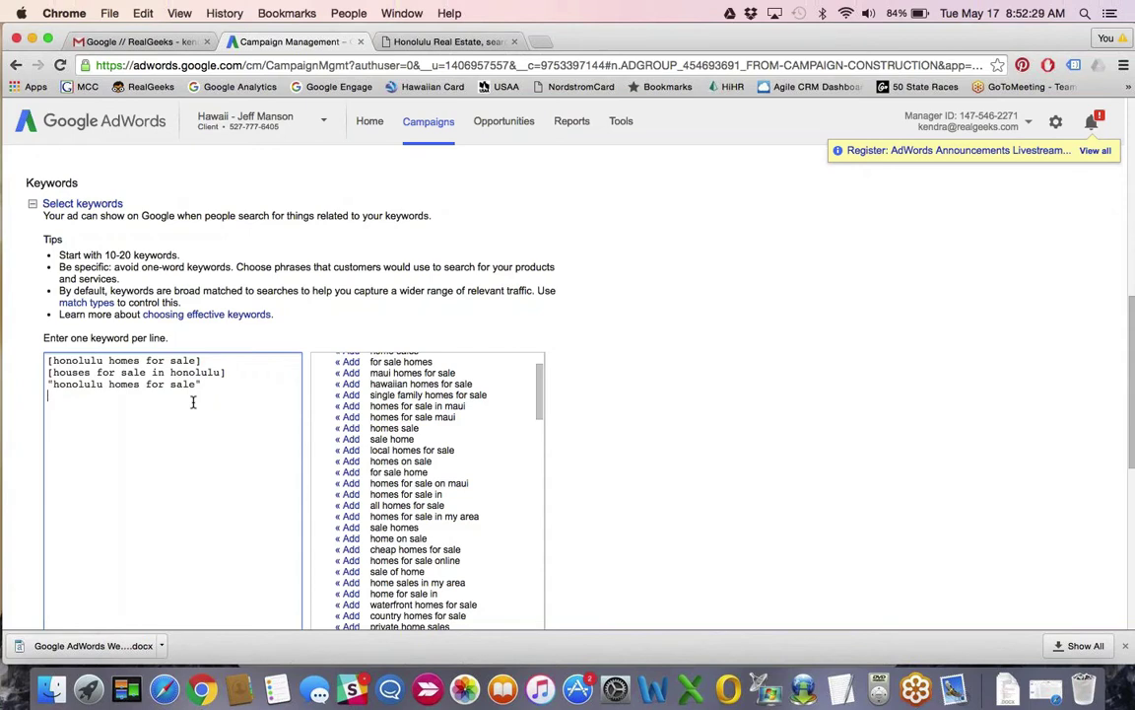
{"action": "key", "text": "Return"}
{"action": "type", "text": "+hn"}
{"action": "key", "text": "BackSpace"}
{"action": "type", "text": "olu"}
{"action": "key", "text": "BackSpace"}
{"action": "key", "text": "BackSpace"}
{"action": "key", "text": "BackSpace"}
{"action": "type", "text": "onolulu +homes +sale"}
Enter a 2.00 default bid and save the ad group, choosing to set up billing later.
{"action": "scroll", "coordinate": [674, 368], "scroll_direction": "down", "scroll_amount": 1}
{"action": "scroll", "coordinate": [674, 368], "scroll_direction": "down", "scroll_amount": 6}
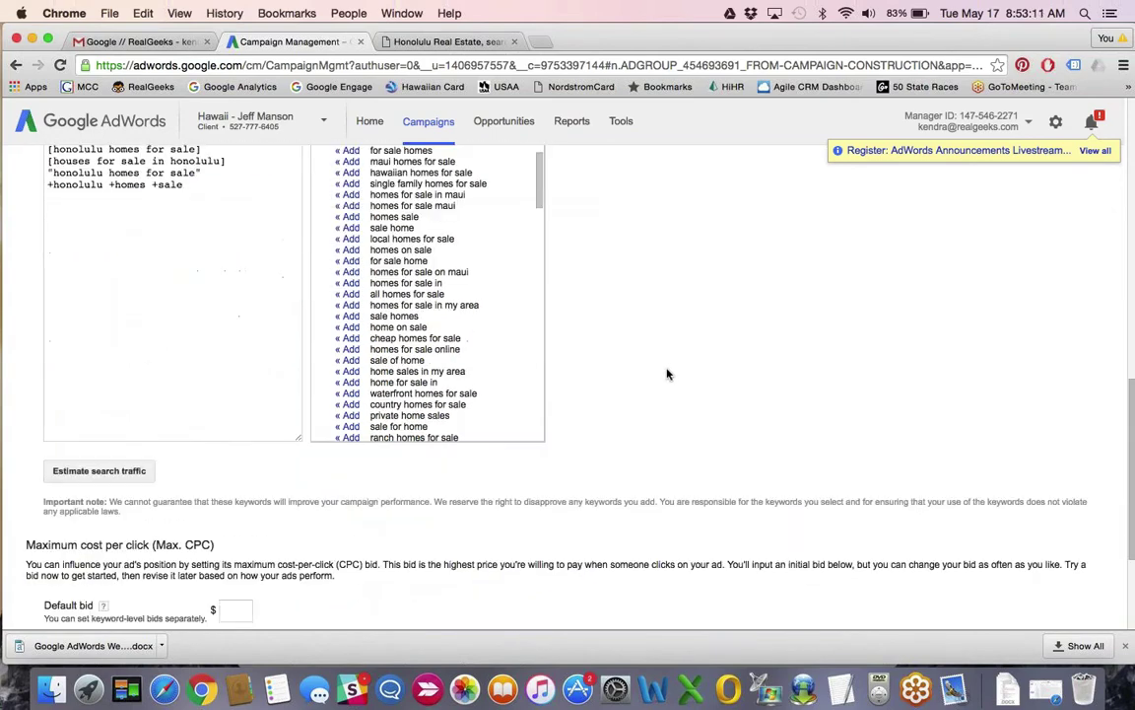
{"action": "left_click", "coordinate": [237, 410]}
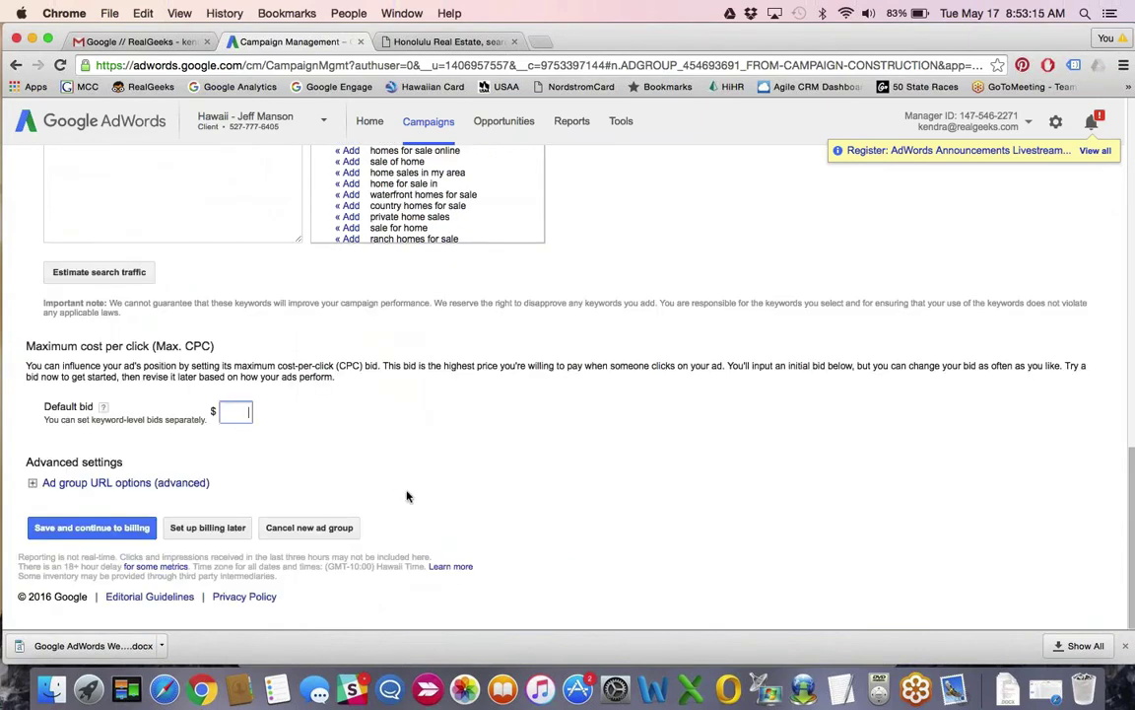
{"action": "type", "text": "2.00"}
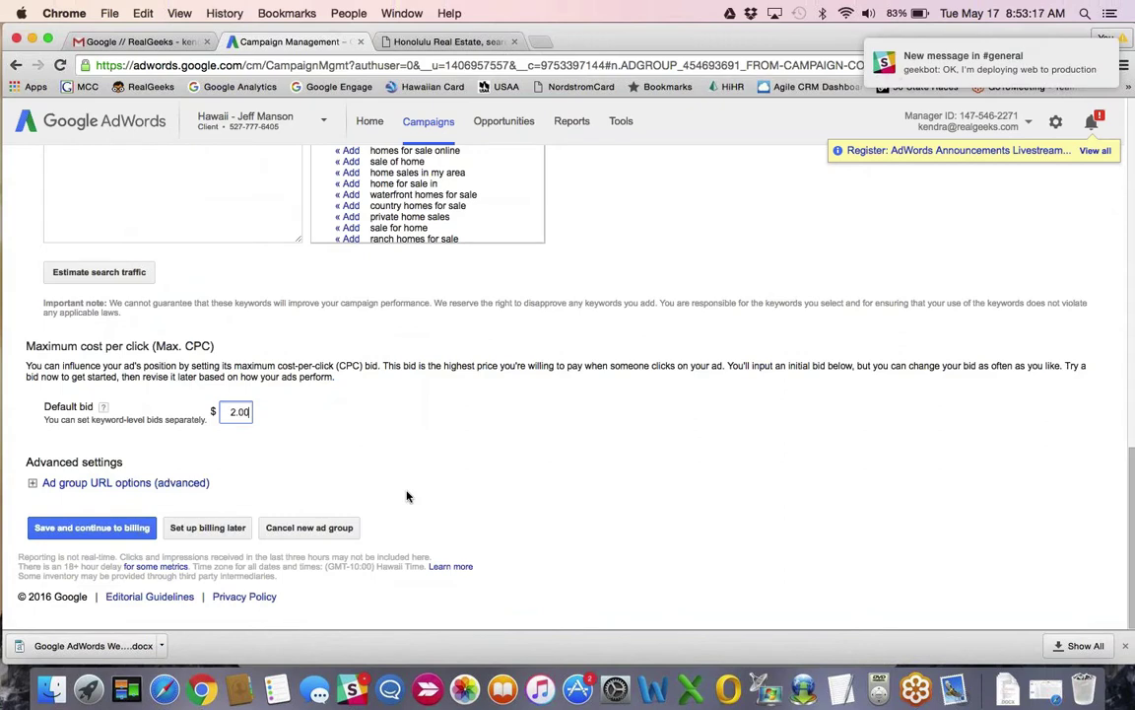
{"action": "left_click", "coordinate": [473, 407]}
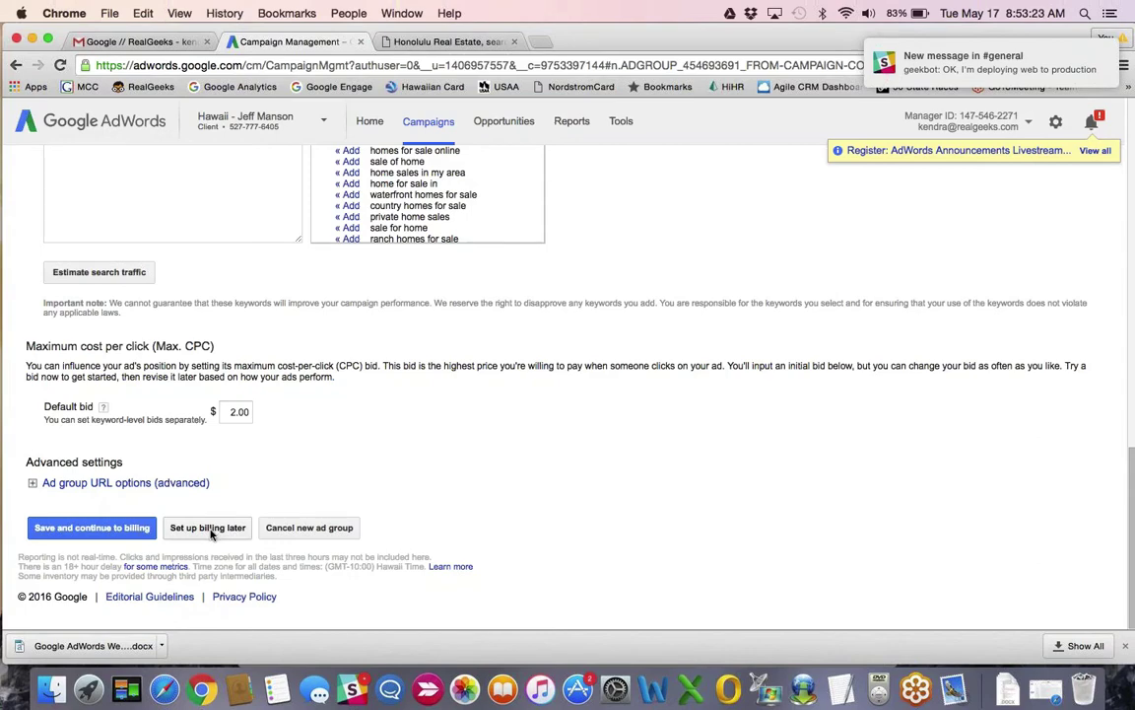
{"action": "left_click", "coordinate": [216, 530]}
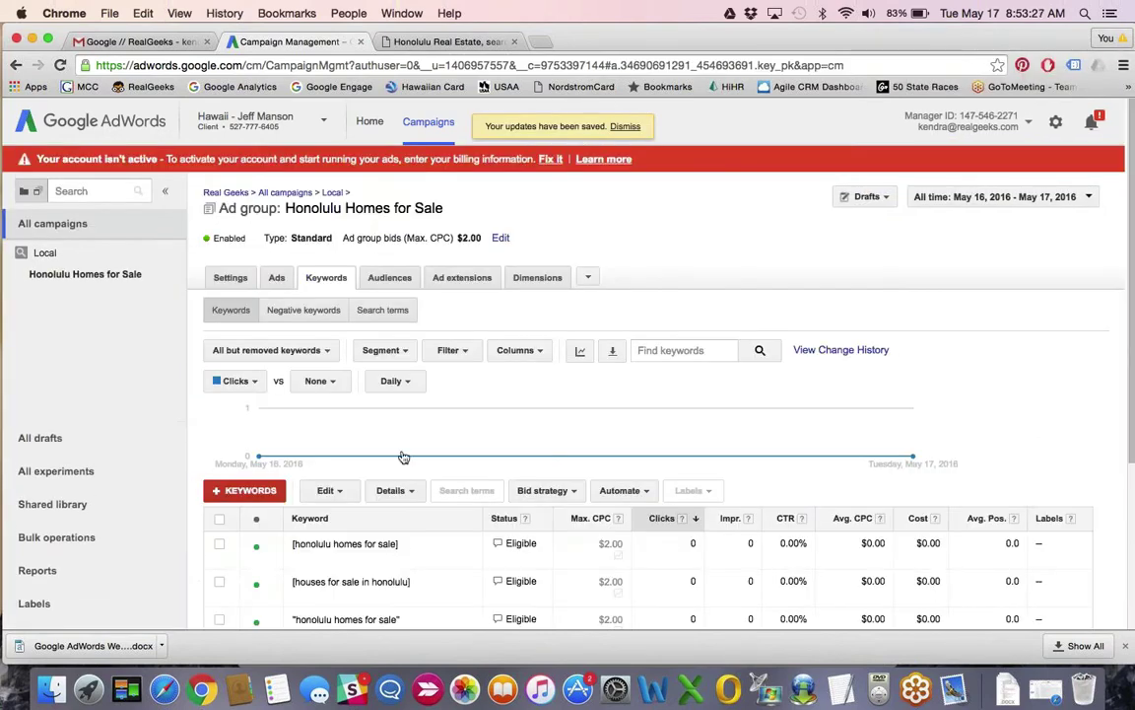
Scroll down to view the four Eligible keywords, each at $2.00 max CPC.
{"action": "scroll", "coordinate": [810, 323], "scroll_direction": "down", "scroll_amount": 3}
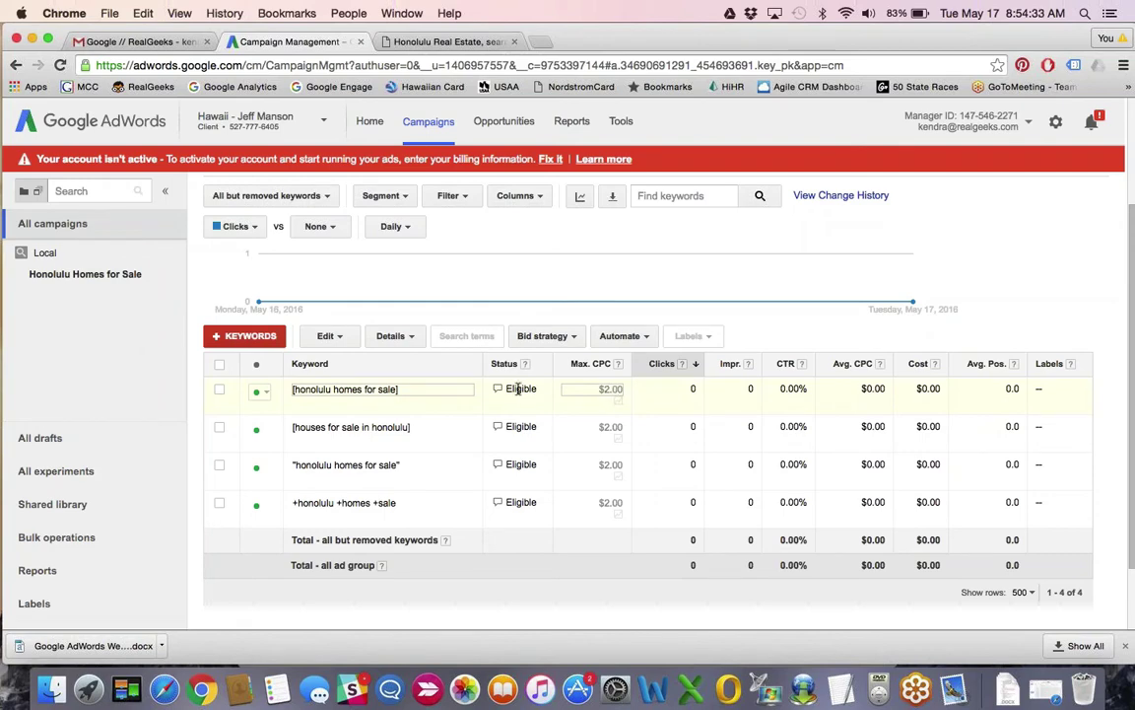
Raise the [honolulu homes for sale] keyword's max CPC to $2.50 and view the ad group's ads.
{"action": "left_click", "coordinate": [610, 388]}
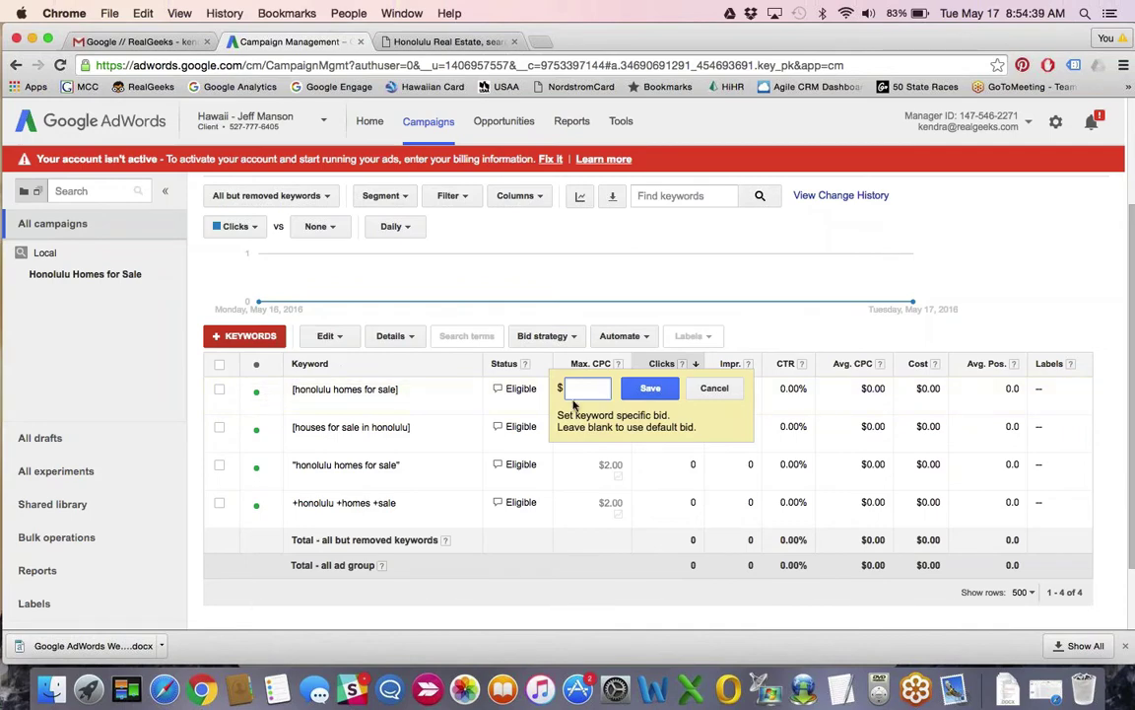
{"action": "type", "text": "2.50"}
{"action": "left_click", "coordinate": [648, 388]}
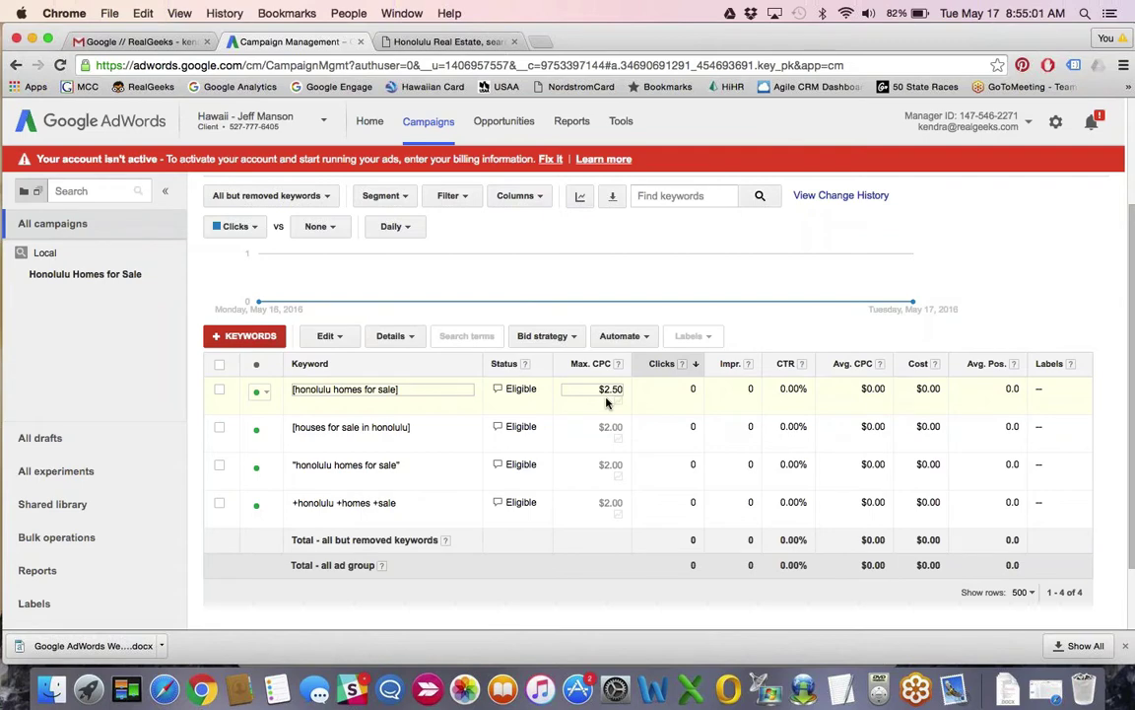
{"action": "key", "text": "Return"}
{"action": "scroll", "coordinate": [525, 313], "scroll_direction": "up", "scroll_amount": 2}
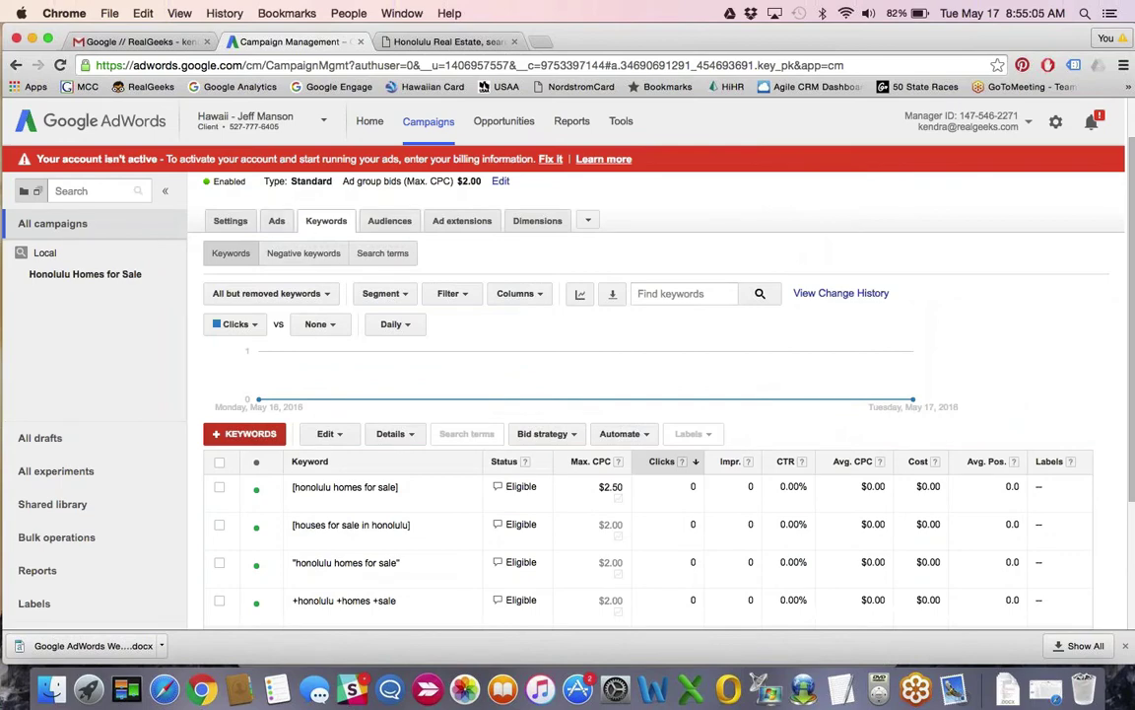
{"action": "scroll", "coordinate": [414, 397], "scroll_direction": "down", "scroll_amount": 1}
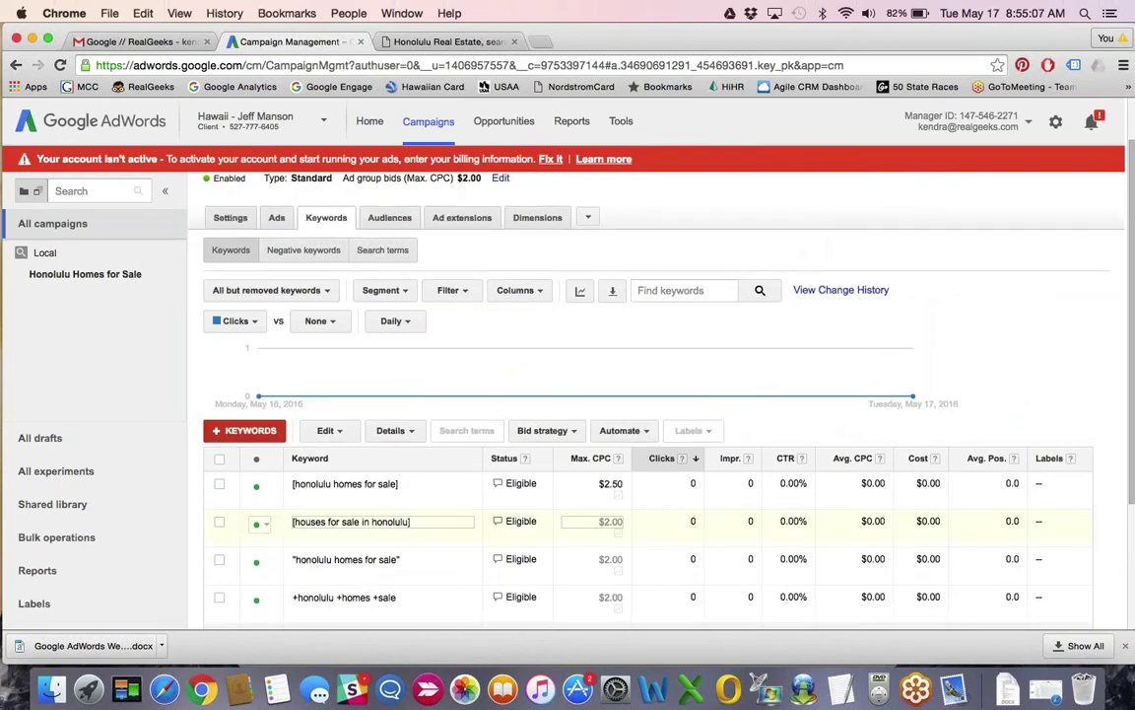
{"action": "left_click", "coordinate": [277, 217]}
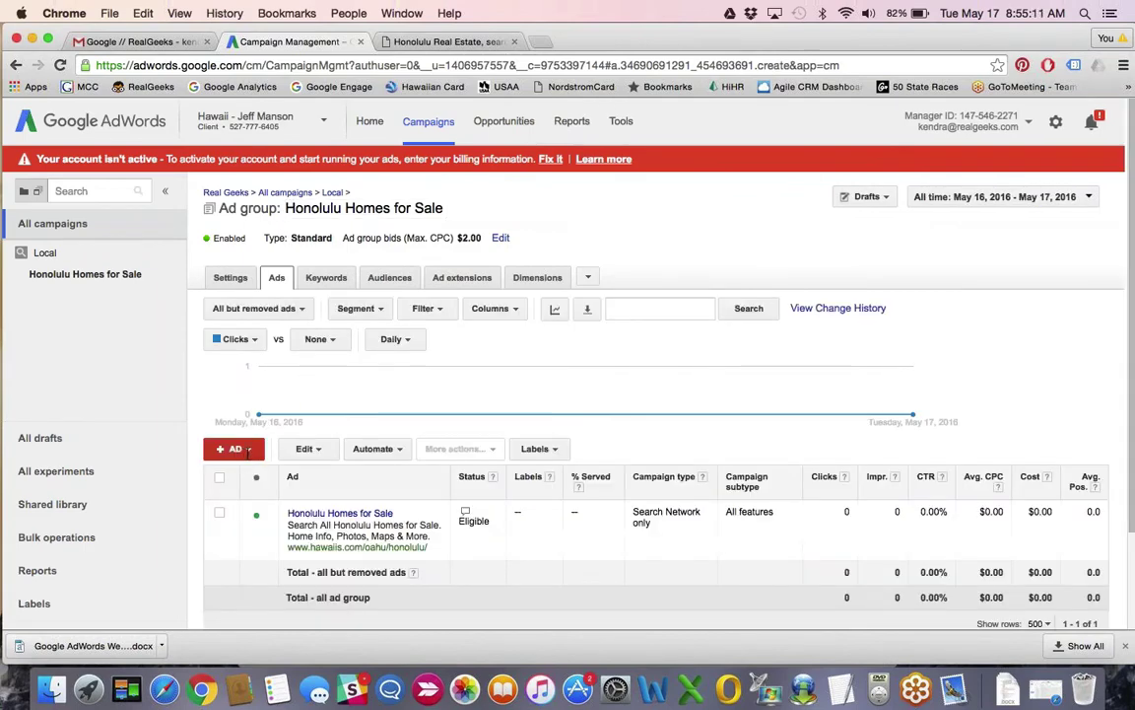
Create a new text ad and clear its final URL and tracking template.
{"action": "left_click", "coordinate": [241, 450]}
{"action": "left_click", "coordinate": [296, 474]}
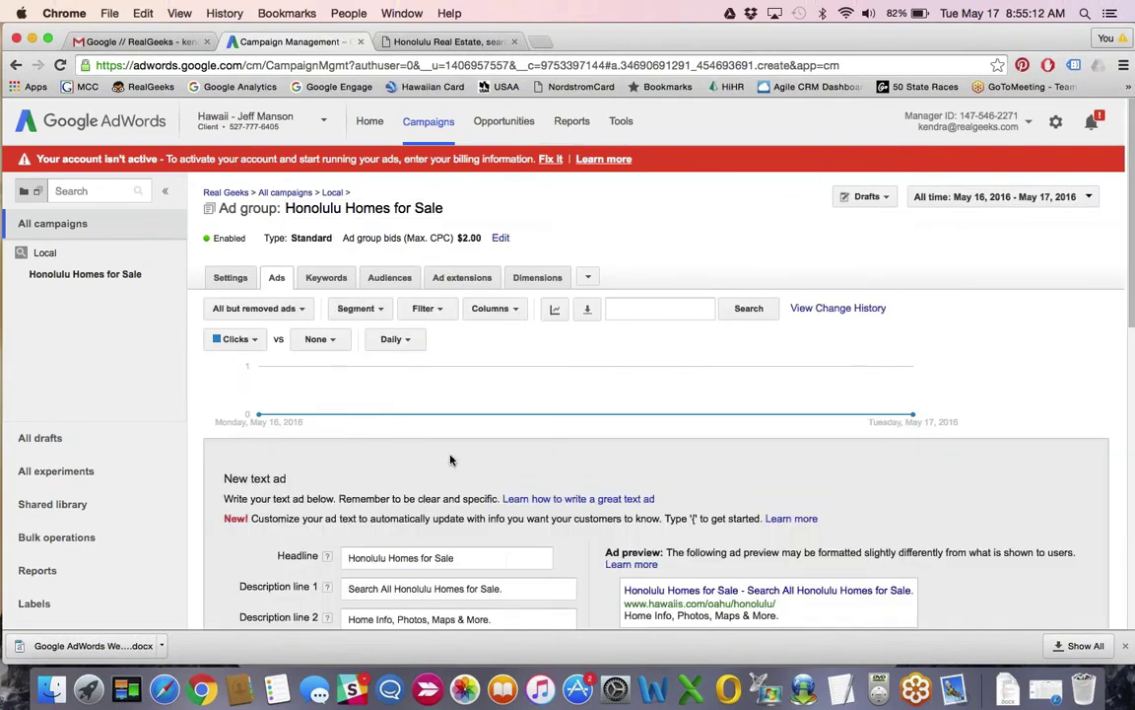
{"action": "scroll", "coordinate": [449, 463], "scroll_direction": "down", "scroll_amount": 3}
{"action": "scroll", "coordinate": [445, 466], "scroll_direction": "down", "scroll_amount": 1}
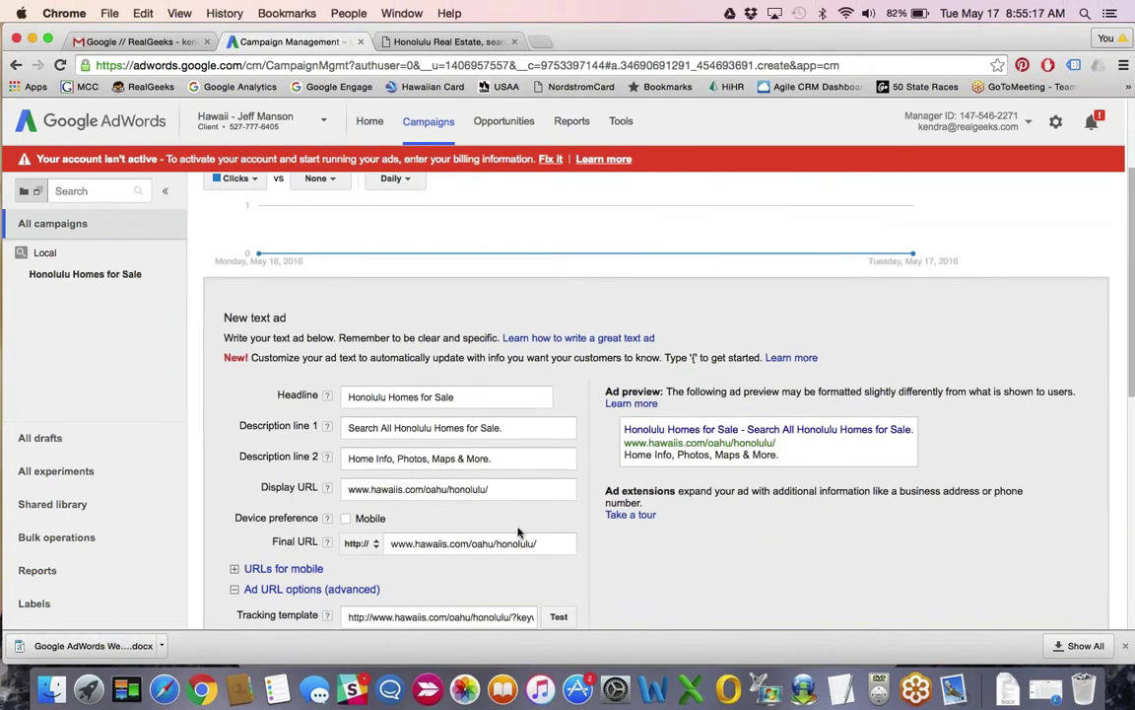
{"action": "triple_click", "coordinate": [528, 544]}
{"action": "key", "text": "BackSpace"}
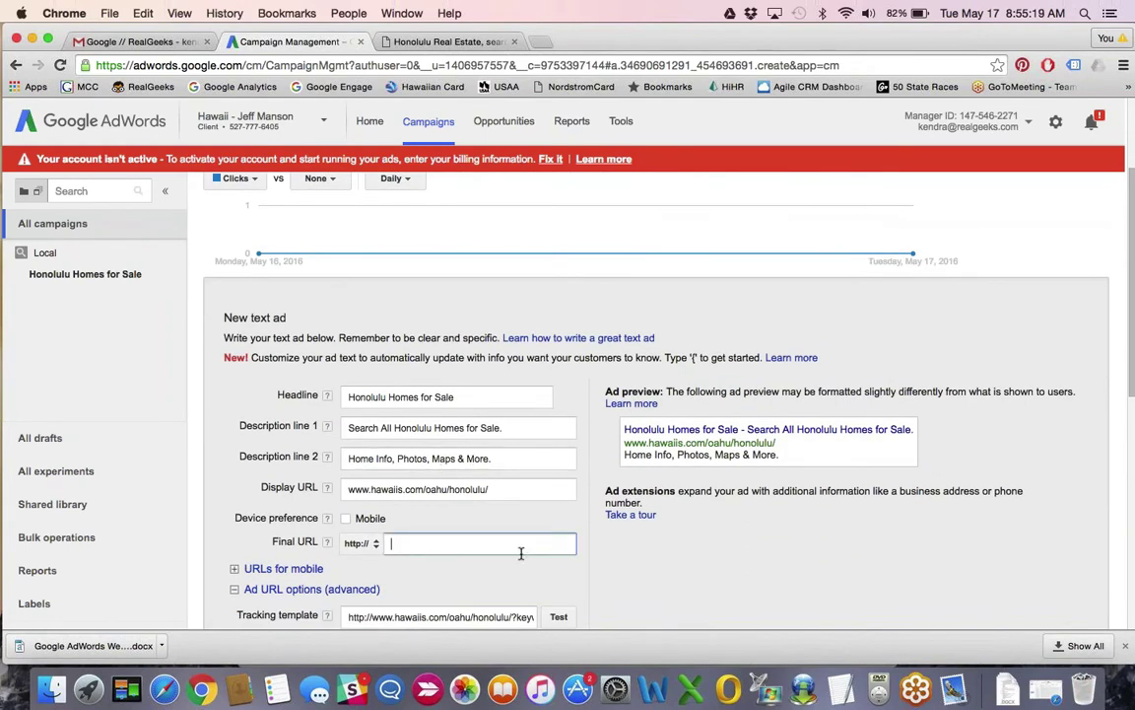
{"action": "scroll", "coordinate": [520, 552], "scroll_direction": "down", "scroll_amount": 1}
{"action": "triple_click", "coordinate": [492, 572]}
{"action": "key", "text": "BackSpace"}
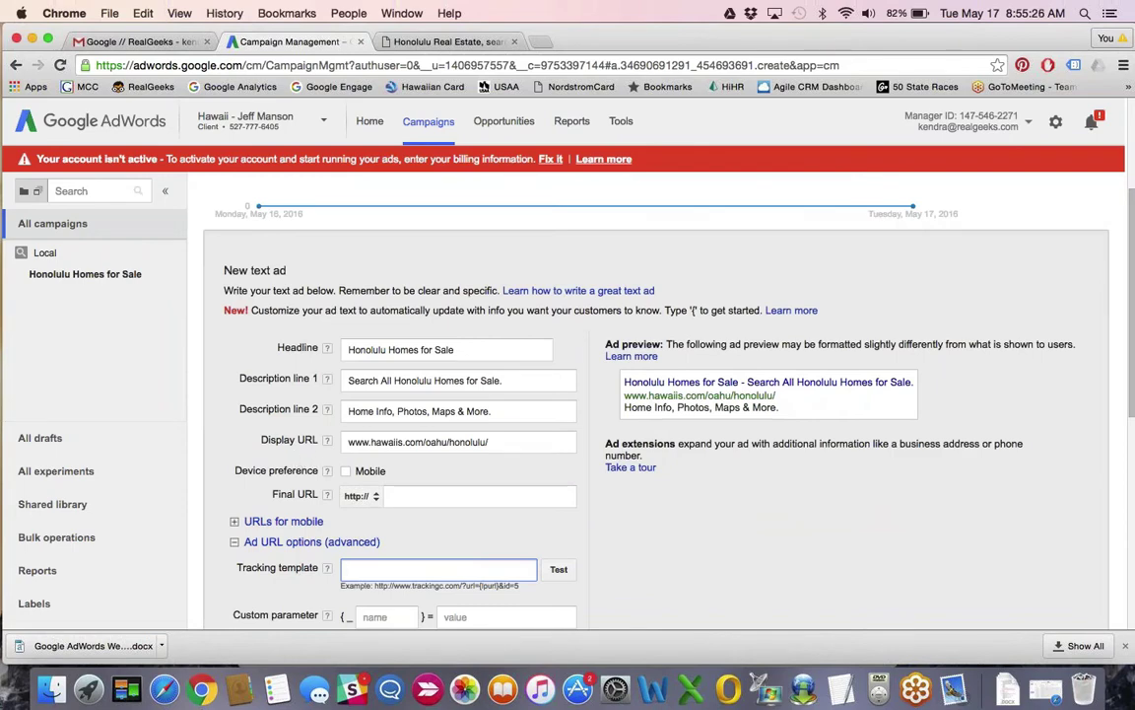
Copy the display URL into the final URL, clear it again, and switch to the Honolulu page.
{"action": "left_click_drag", "start_coordinate": [349, 442], "coordinate": [496, 445]}
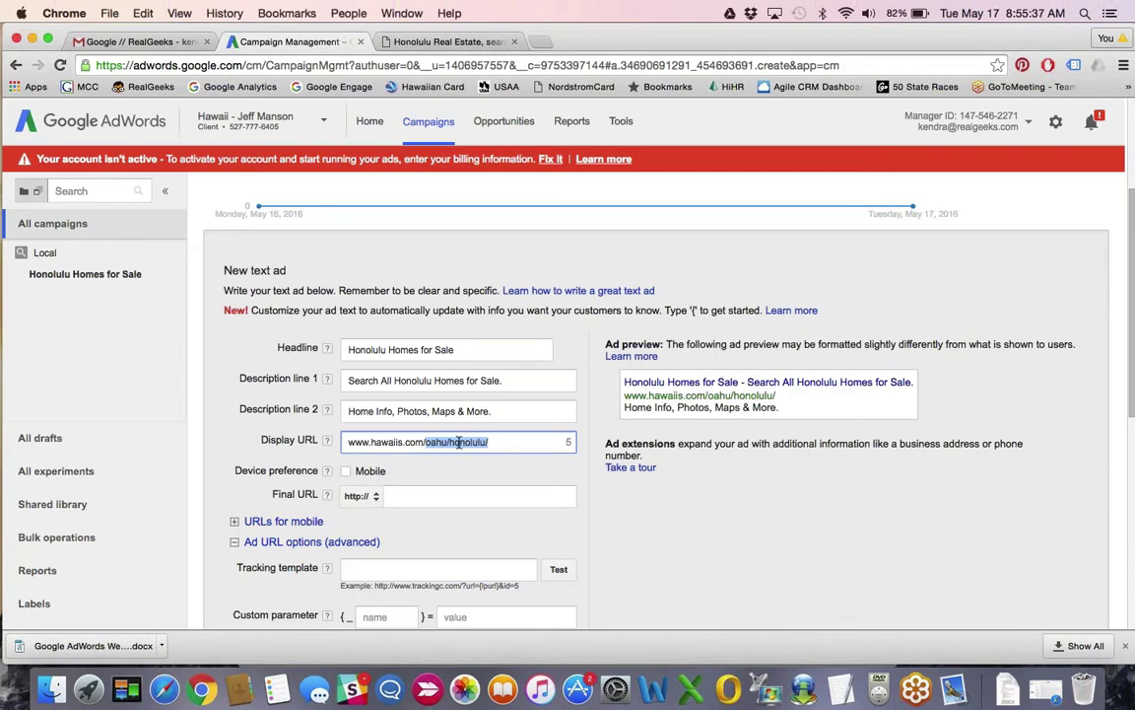
{"action": "key", "text": "super+a"}
{"action": "key", "text": "super+c"}
{"action": "left_click", "coordinate": [471, 496]}
{"action": "key", "text": "super+v"}
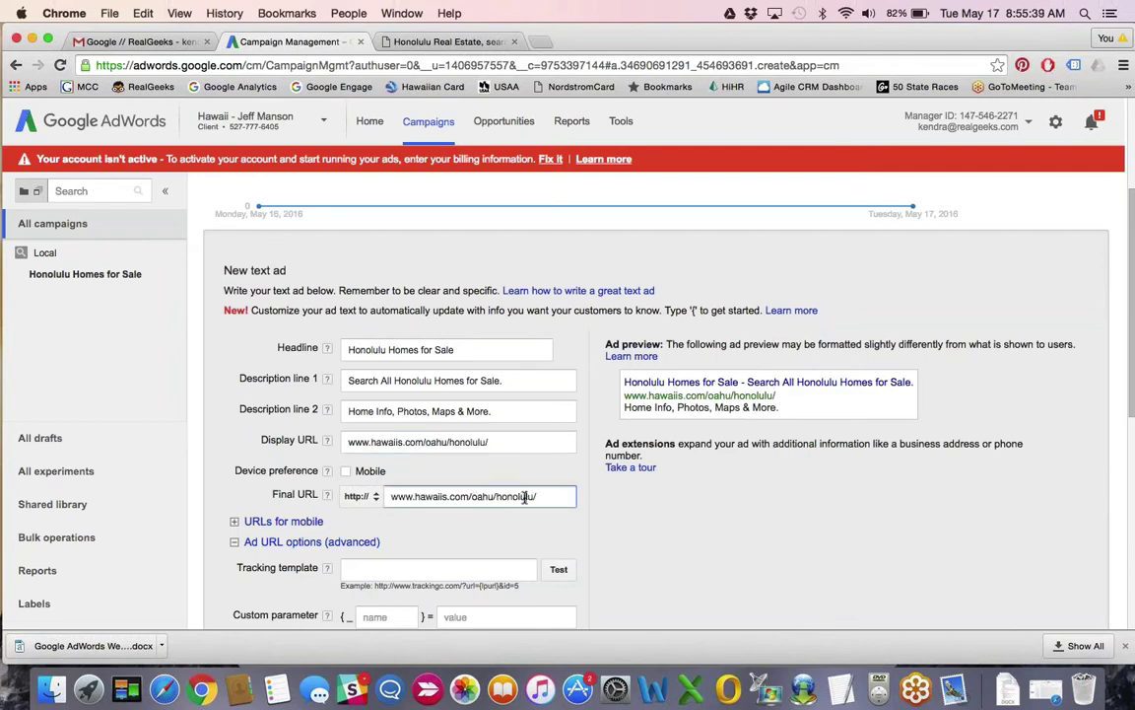
{"action": "key", "text": "super+a"}
{"action": "key", "text": "BackSpace"}
{"action": "left_click", "coordinate": [467, 41]}
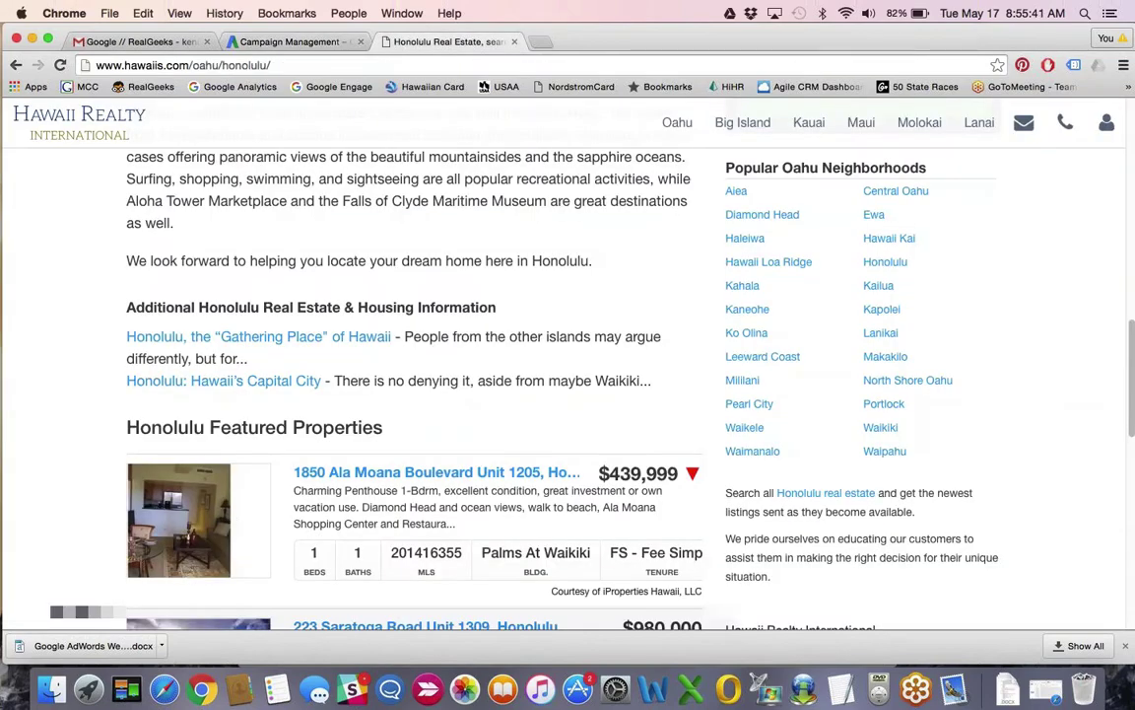
Run the Honolulu home search with condos excluded and sort the results by Newest.
{"action": "scroll", "coordinate": [555, 281], "scroll_direction": "up", "scroll_amount": 15}
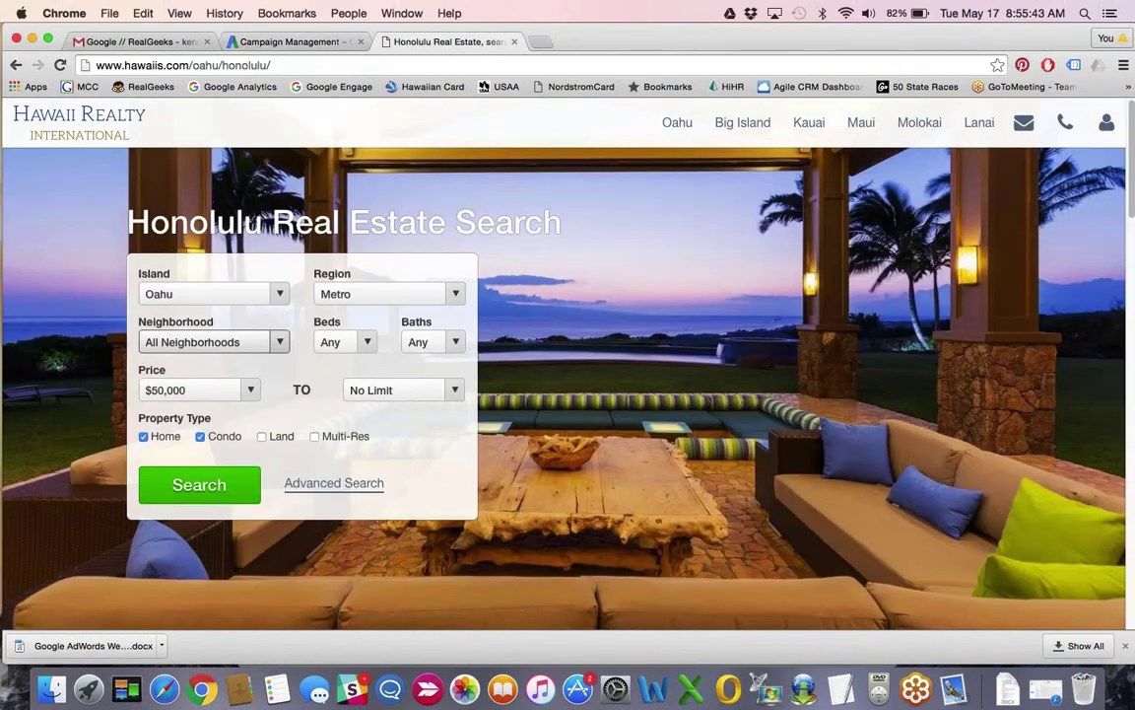
{"action": "left_click", "coordinate": [212, 341]}
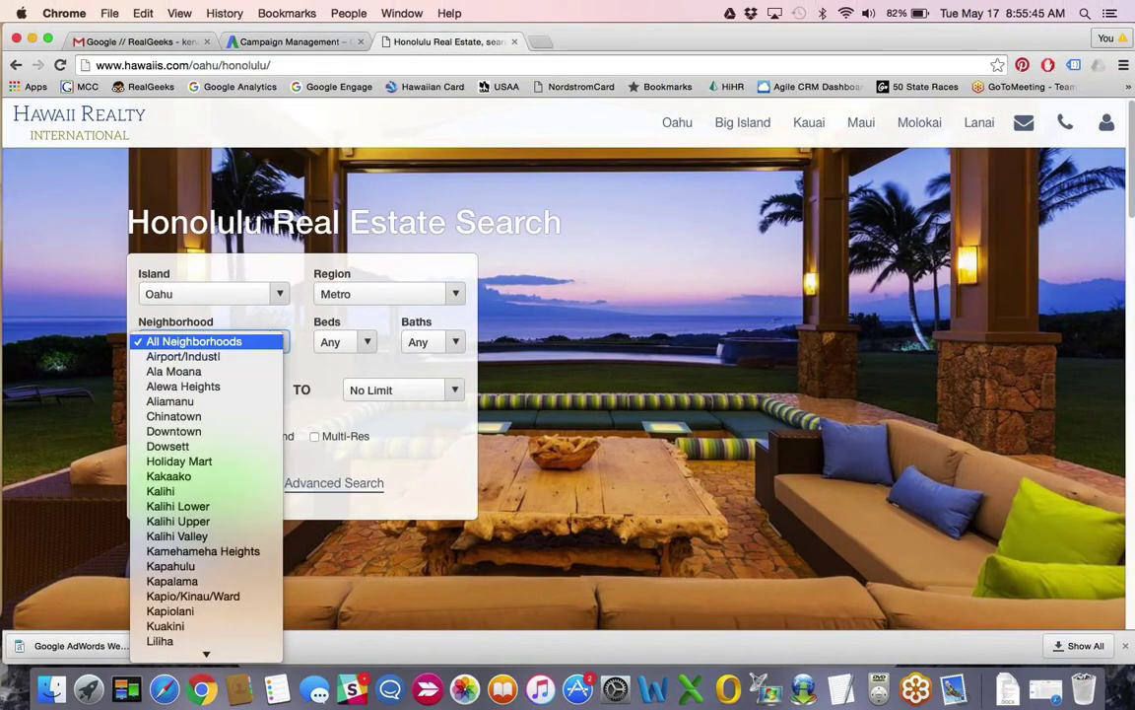
{"action": "scroll", "coordinate": [258, 367], "scroll_direction": "down", "scroll_amount": 3}
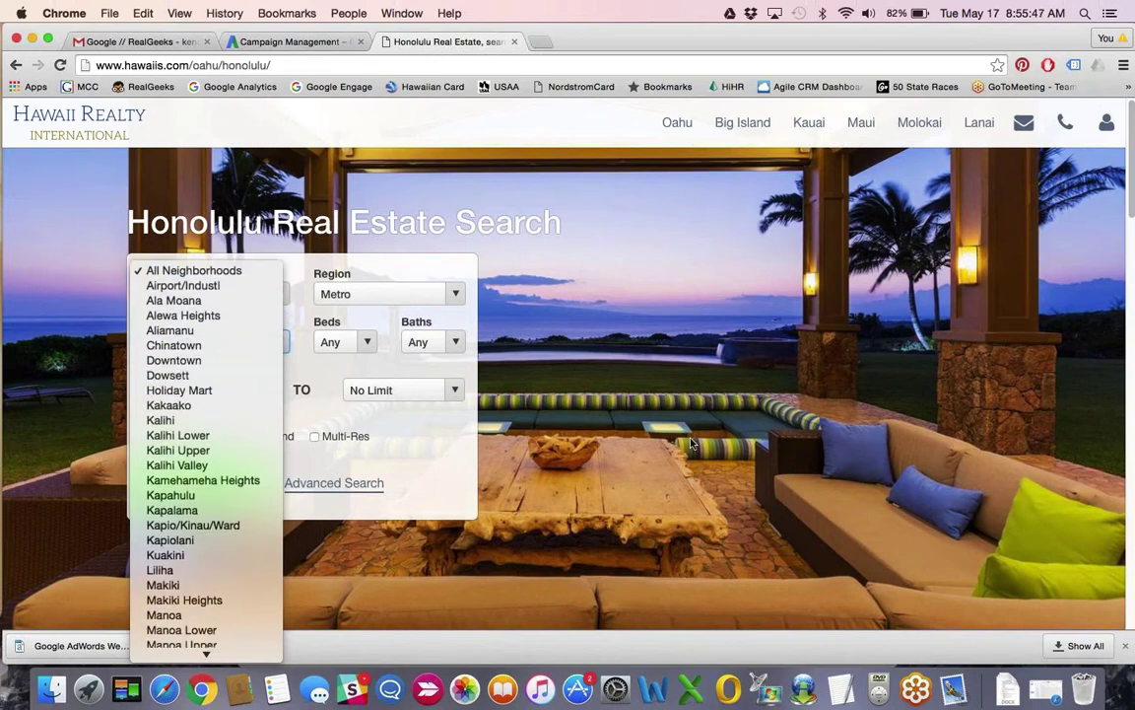
{"action": "left_click", "coordinate": [623, 401]}
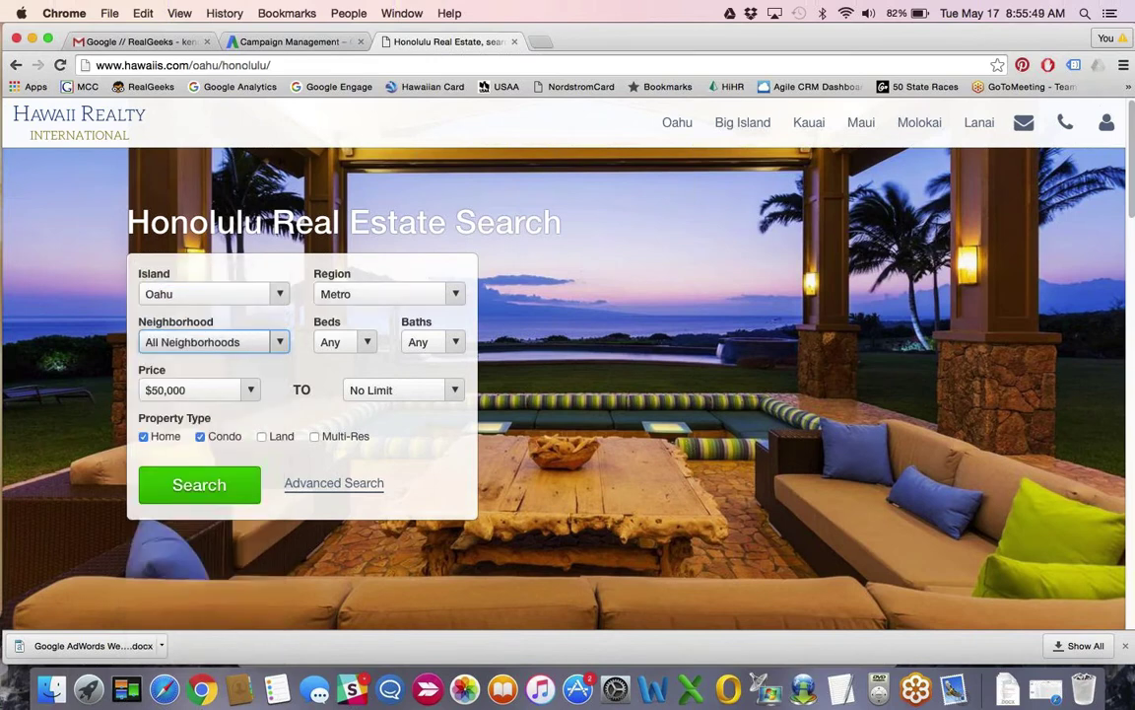
{"action": "left_click", "coordinate": [200, 436]}
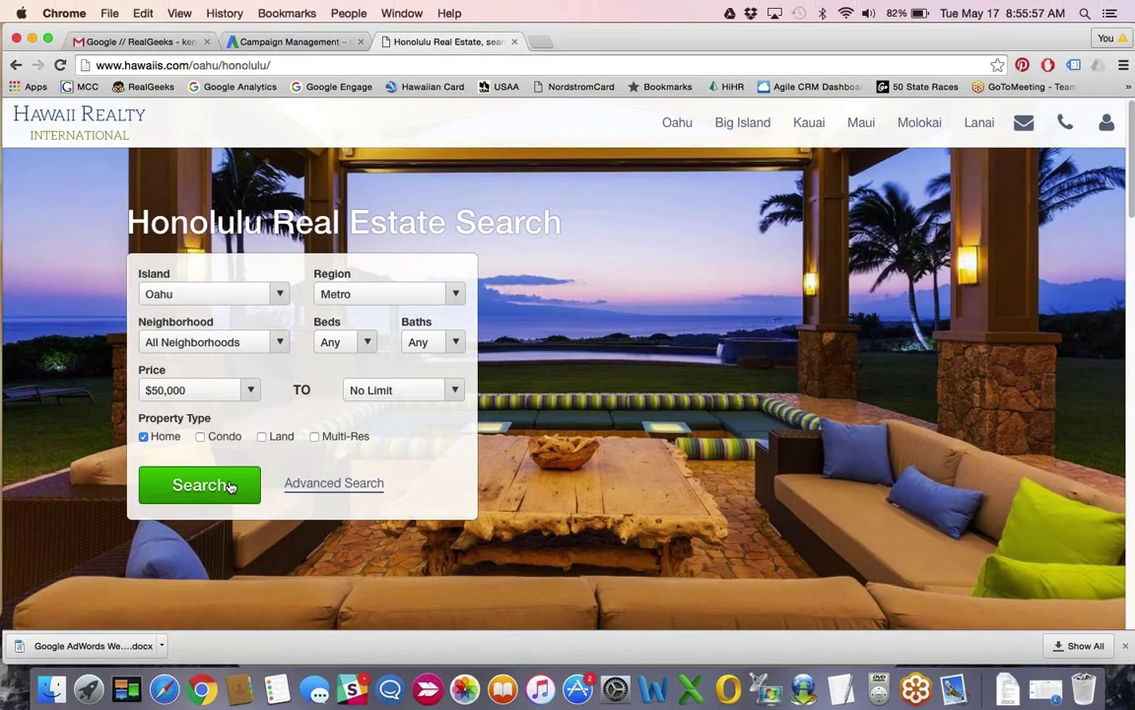
{"action": "left_click", "coordinate": [230, 486]}
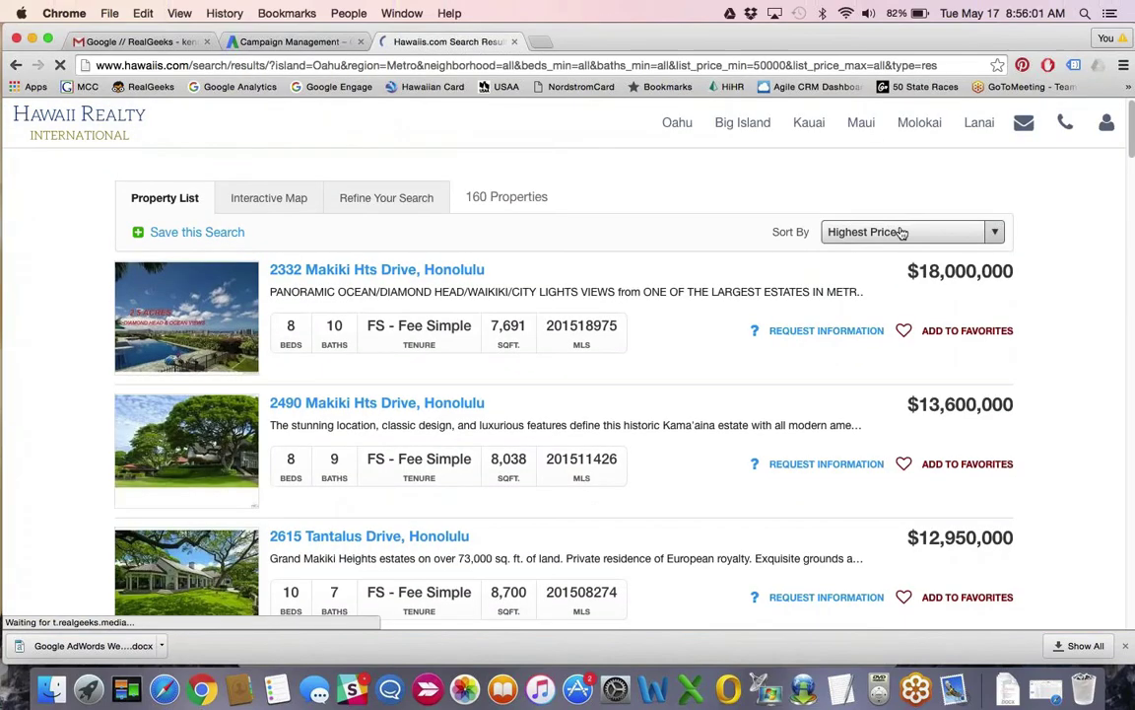
{"action": "left_click", "coordinate": [898, 234]}
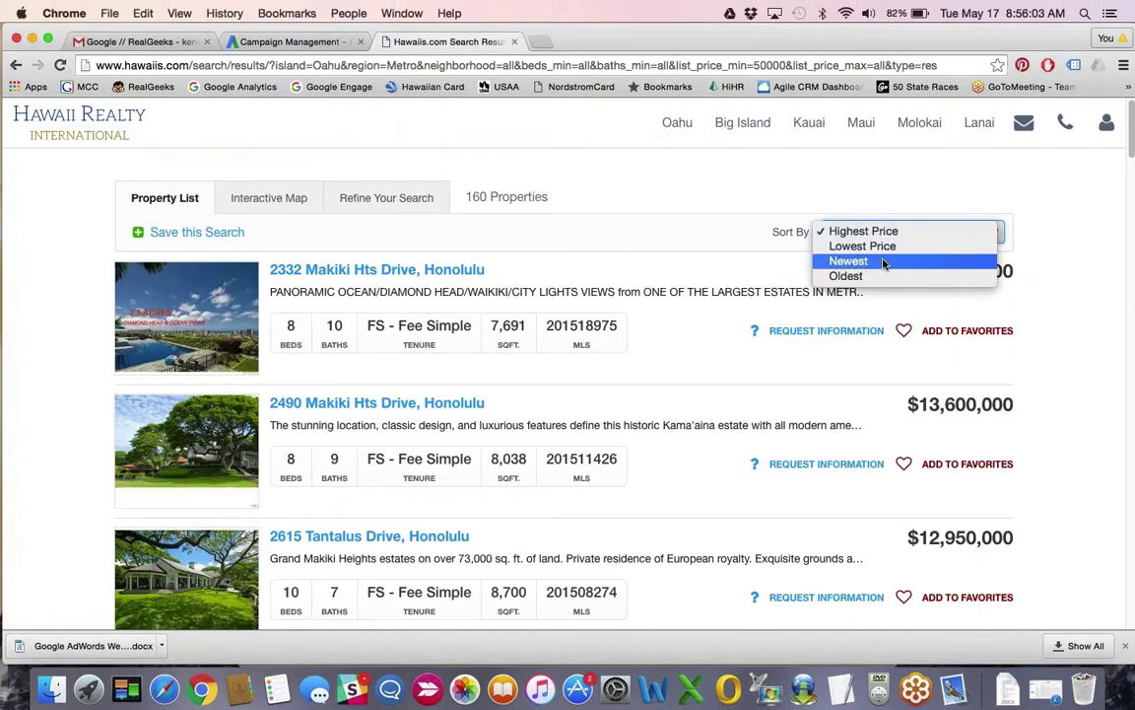
{"action": "left_click", "coordinate": [885, 261]}
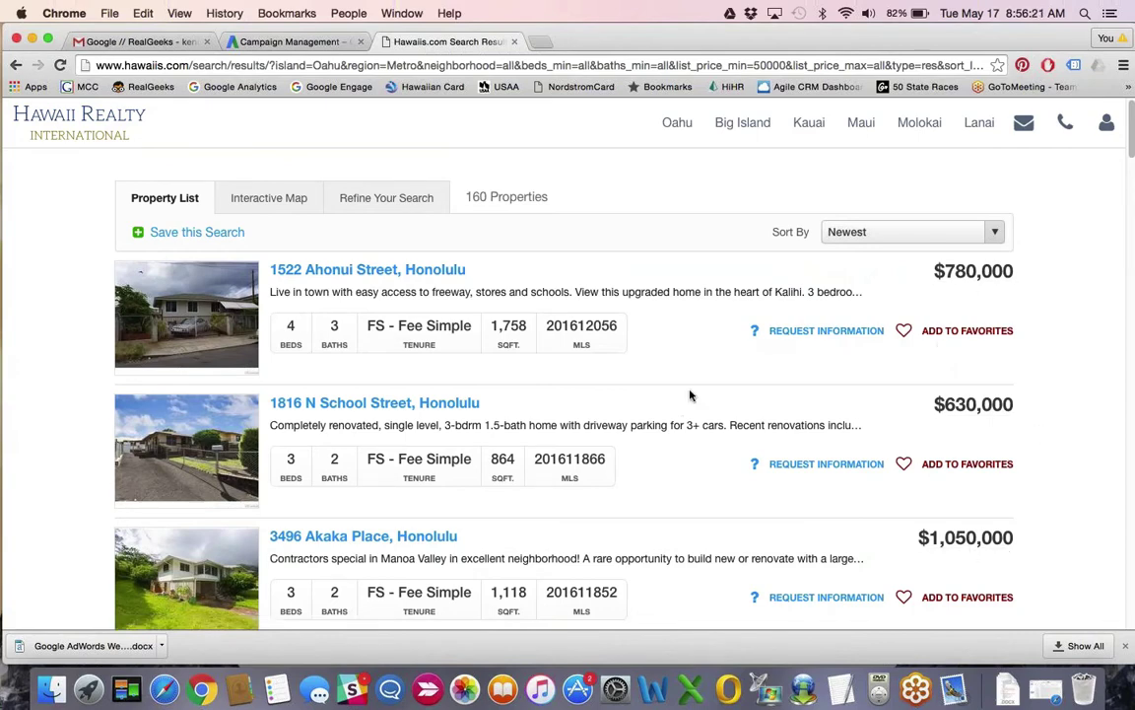
Copy the results page's web address and return to the AdWords ad form.
{"action": "left_click", "coordinate": [514, 65]}
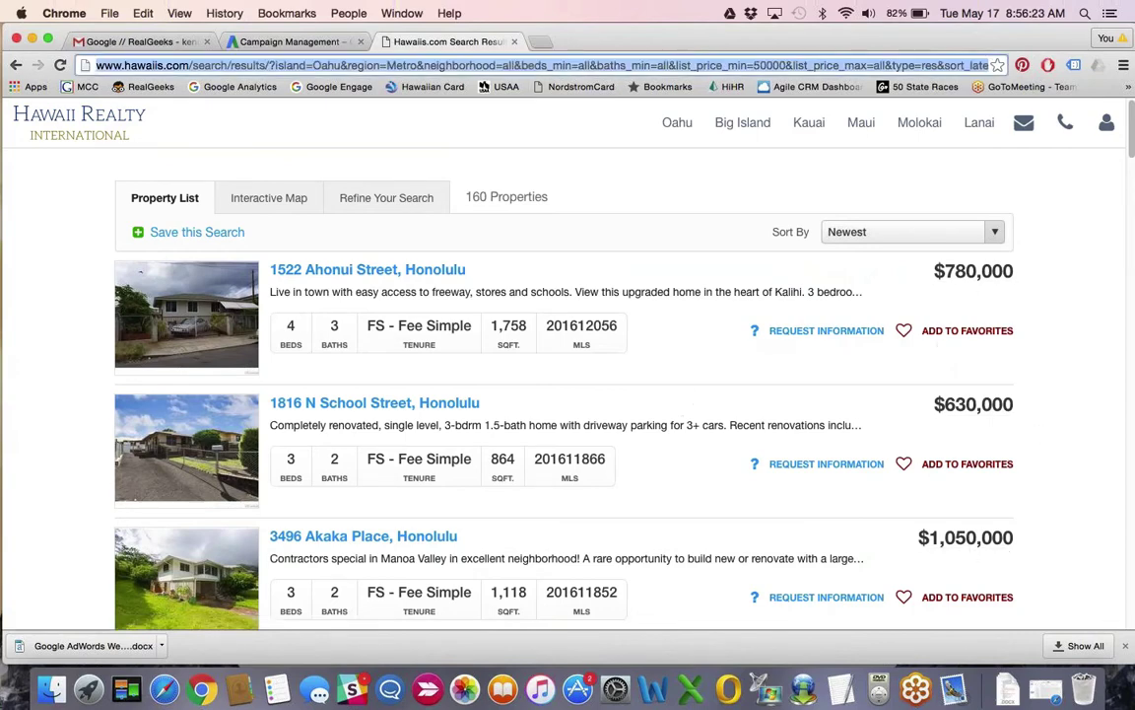
{"action": "right_click", "coordinate": [516, 65]}
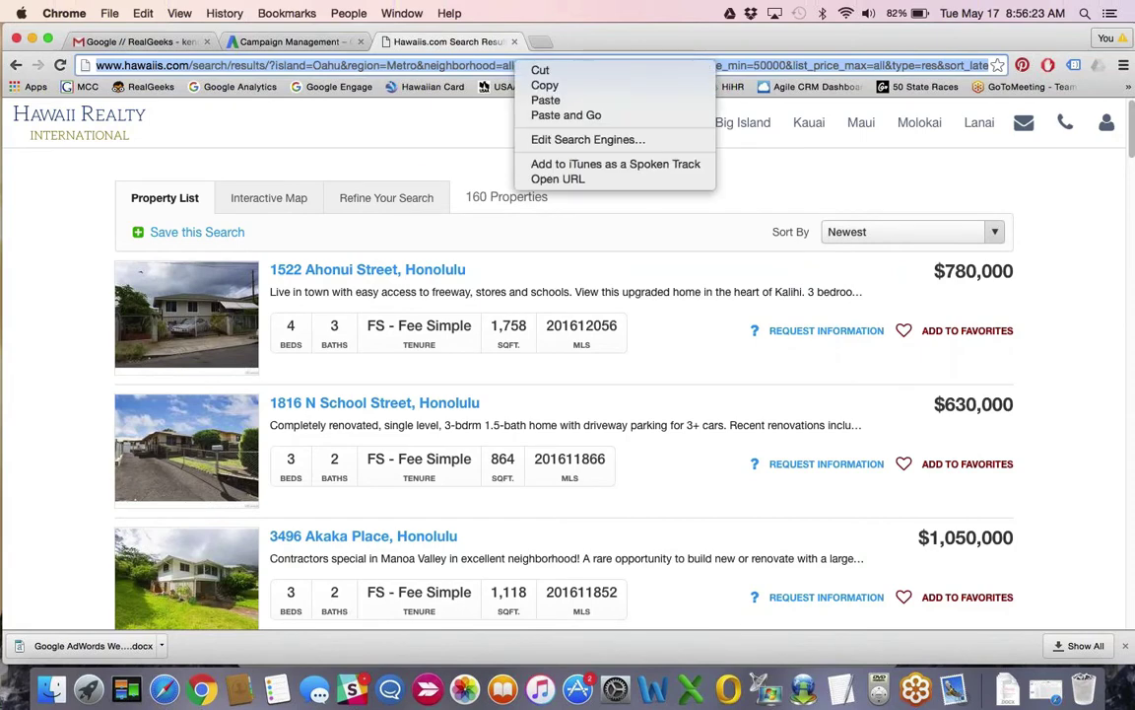
{"action": "left_click", "coordinate": [532, 86]}
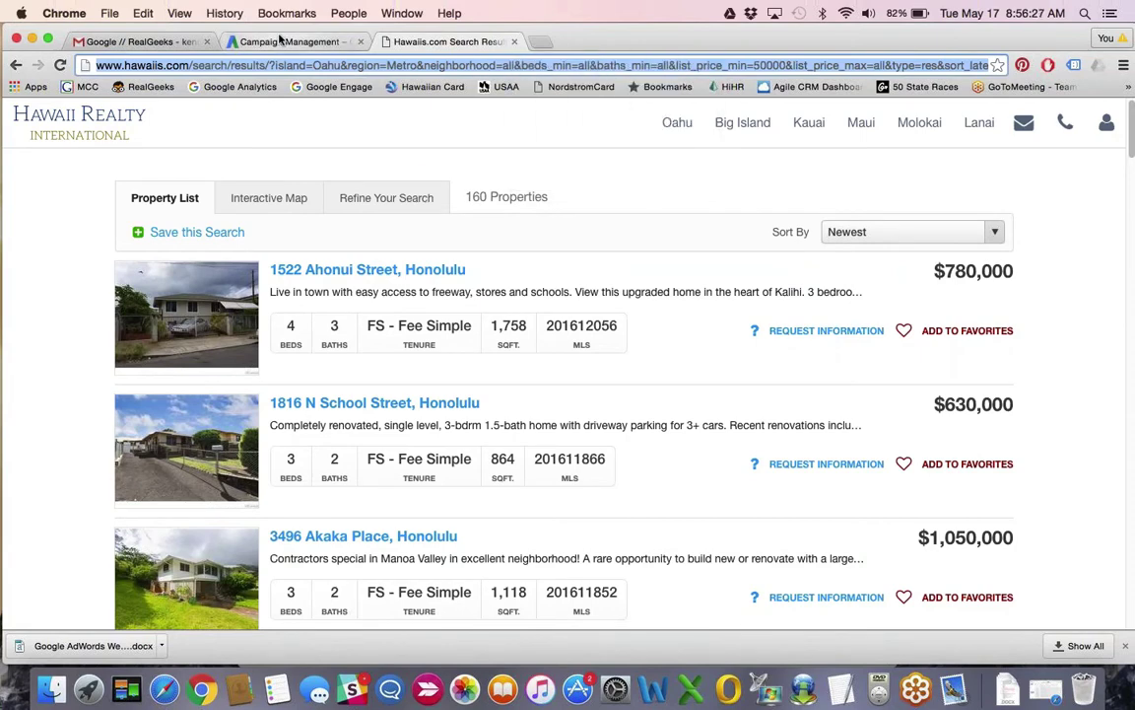
{"action": "left_click", "coordinate": [286, 42]}
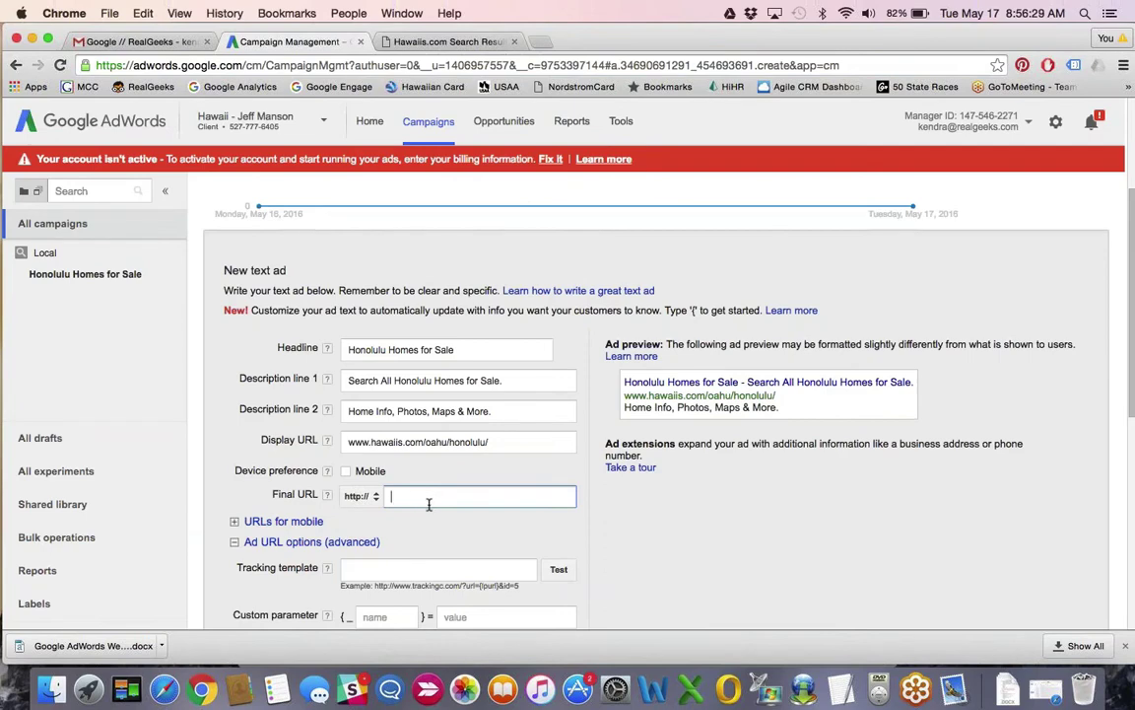
Paste the search address as Final URL and tracking template with &keyword={keyword}, then save the ad.
{"action": "key", "text": "super+v"}
{"action": "left_click", "coordinate": [431, 570]}
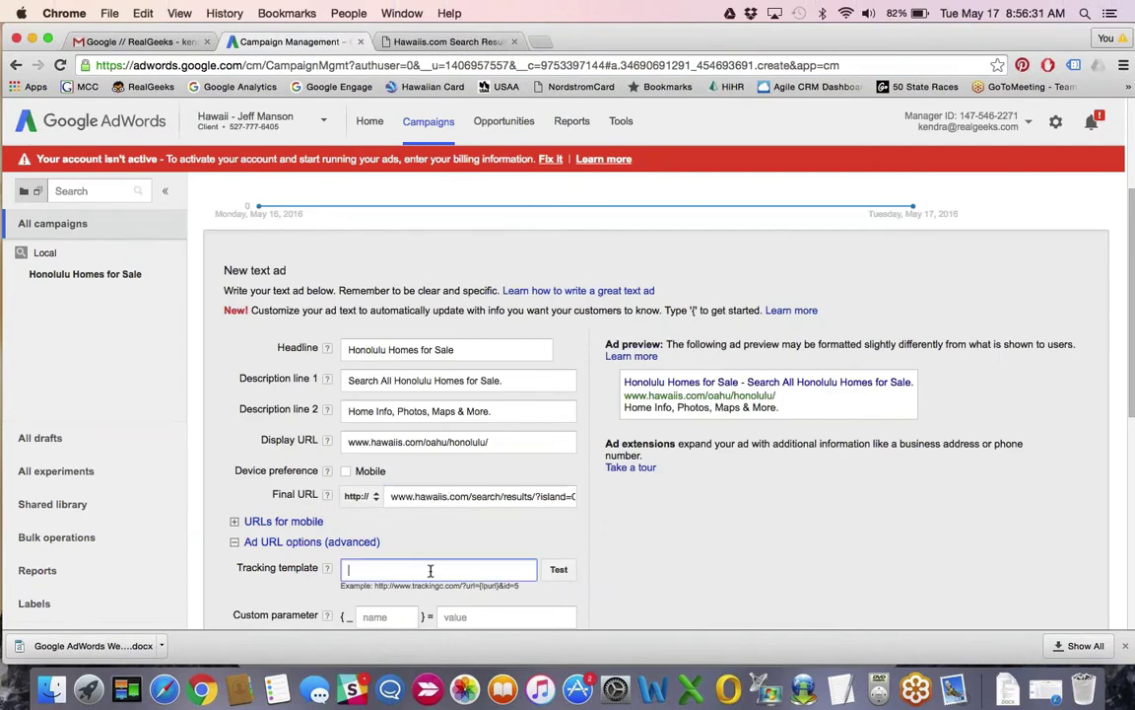
{"action": "key", "text": "super+v"}
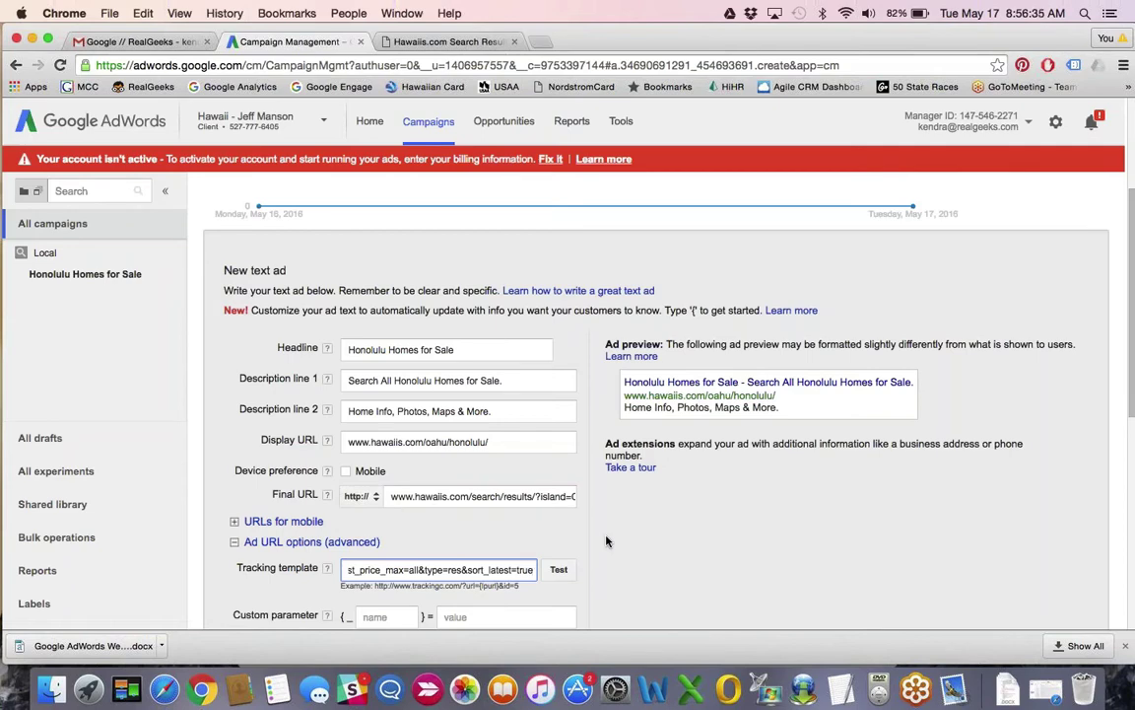
{"action": "type", "text": "&"}
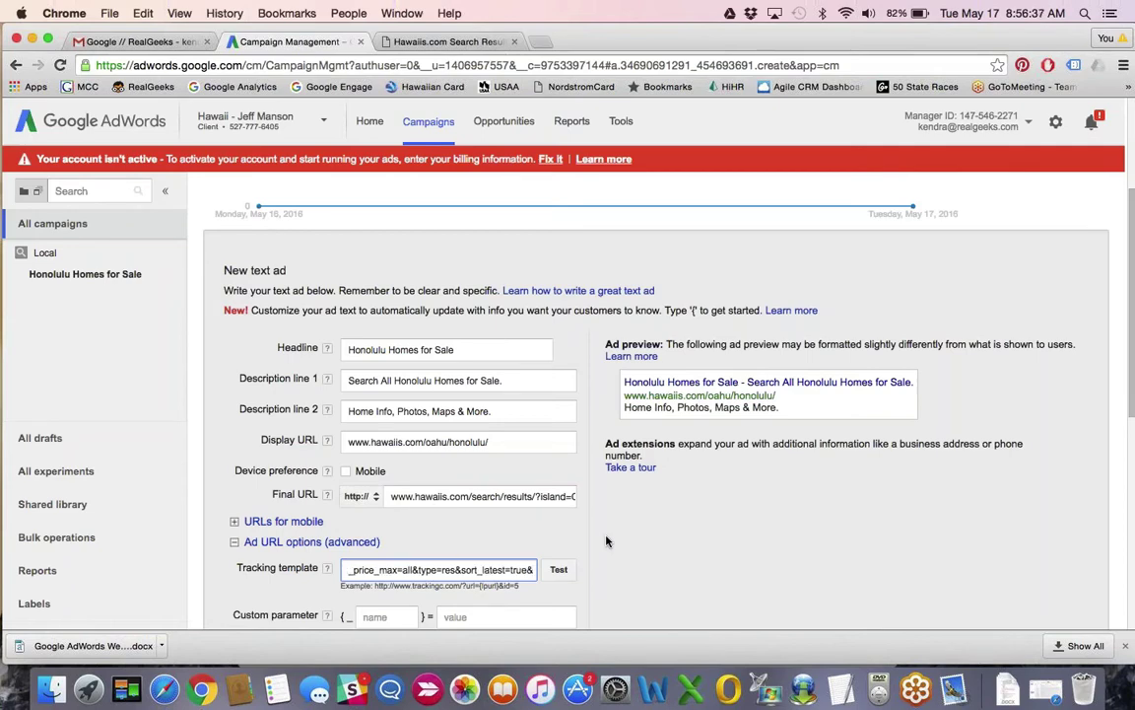
{"action": "type", "text": "key"}
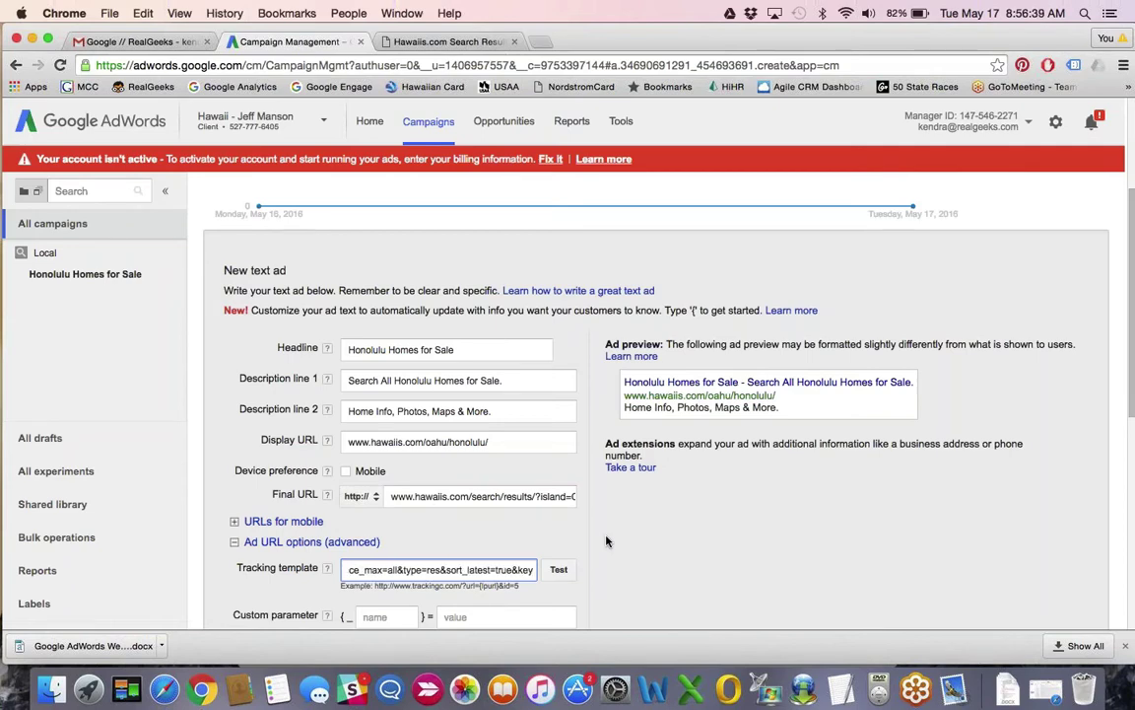
{"action": "type", "text": "word={keyword"}
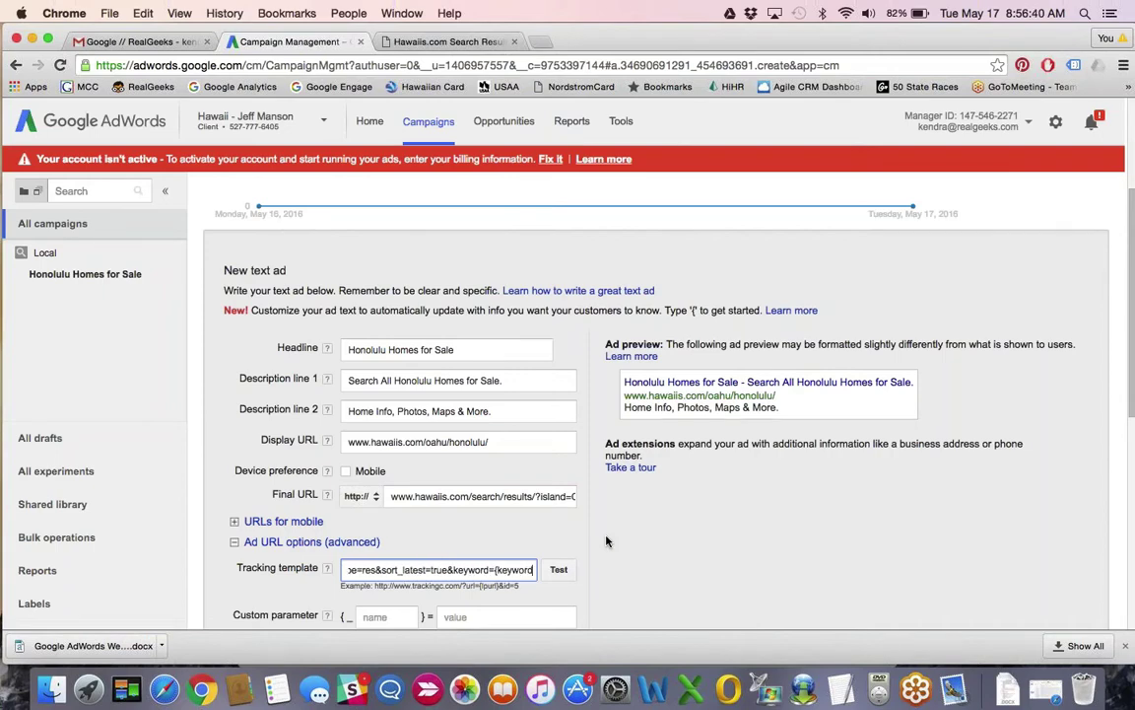
{"action": "type", "text": "}"}
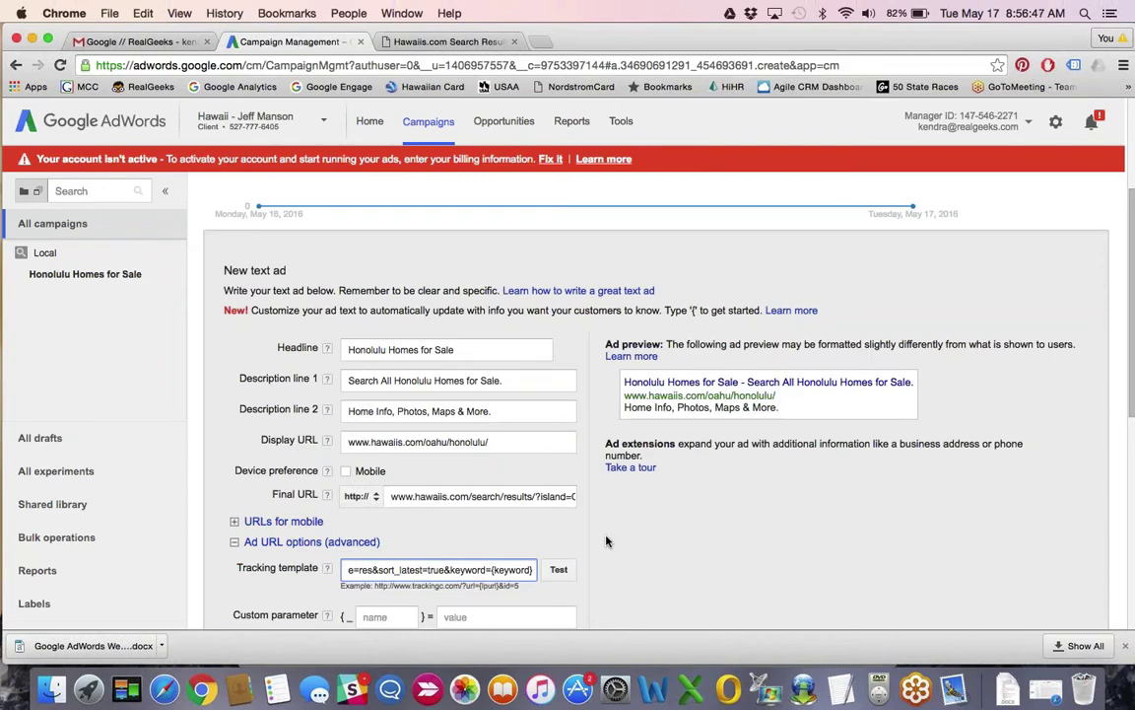
{"action": "scroll", "coordinate": [613, 495], "scroll_direction": "down", "scroll_amount": 5}
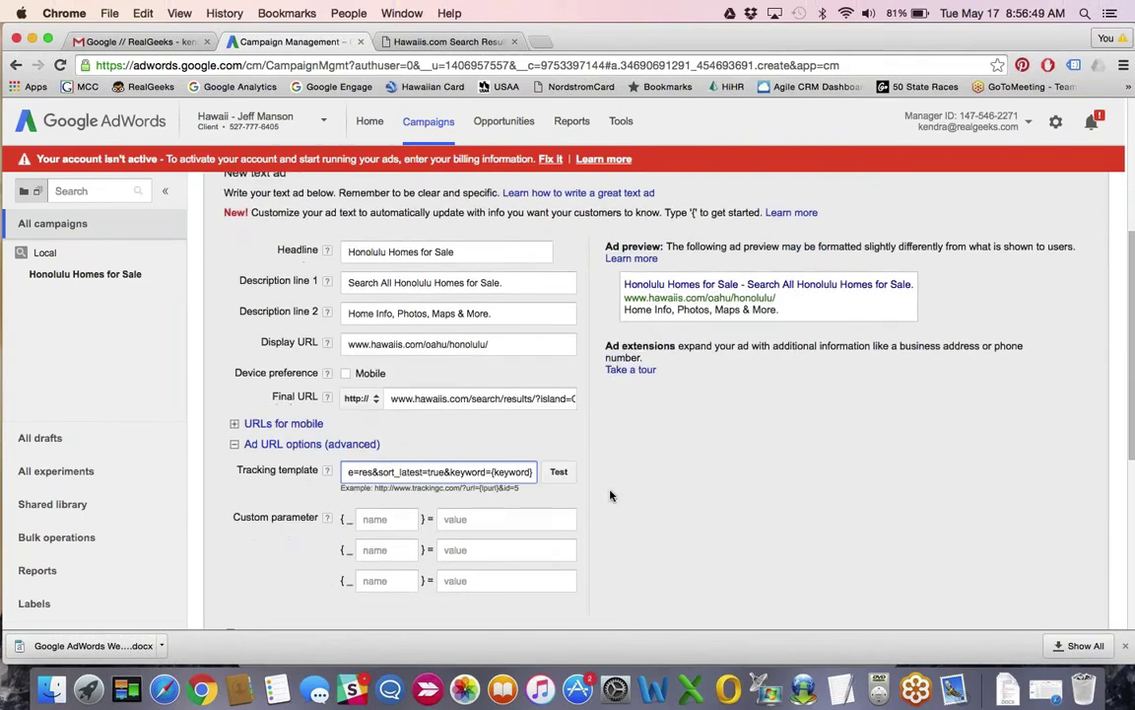
{"action": "left_click", "coordinate": [254, 569]}
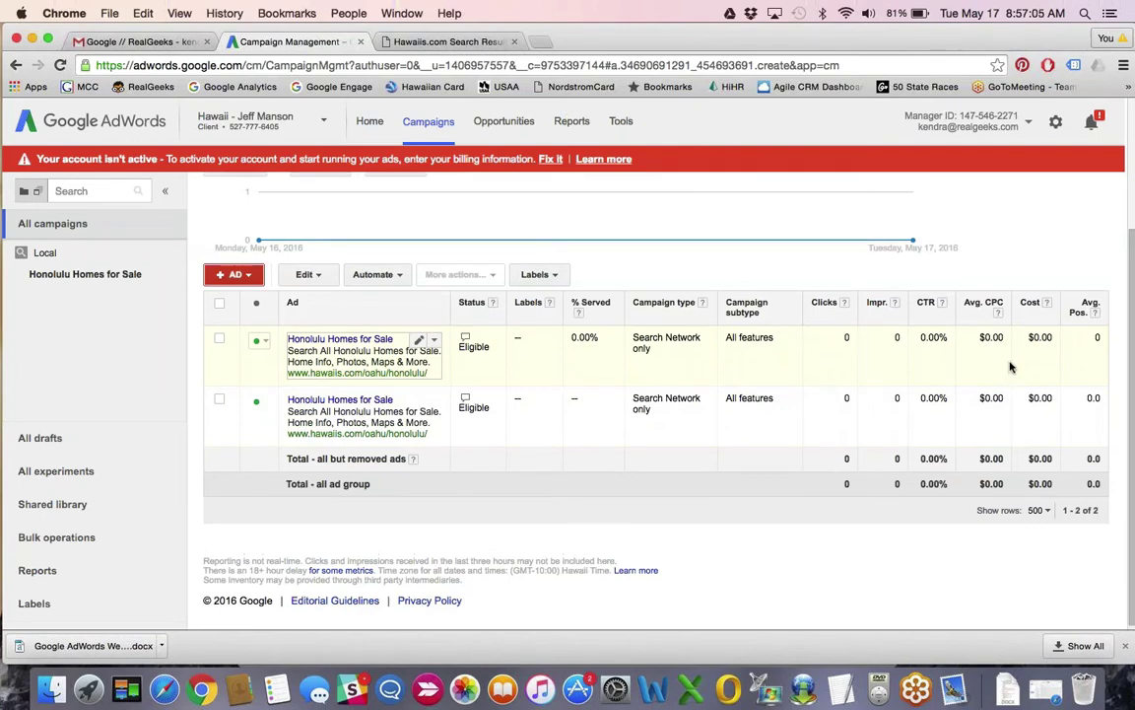
Select the Local campaign in the sidebar to list both Honolulu Homes for Sale ads.
{"action": "scroll", "coordinate": [482, 325], "scroll_direction": "up", "scroll_amount": 3}
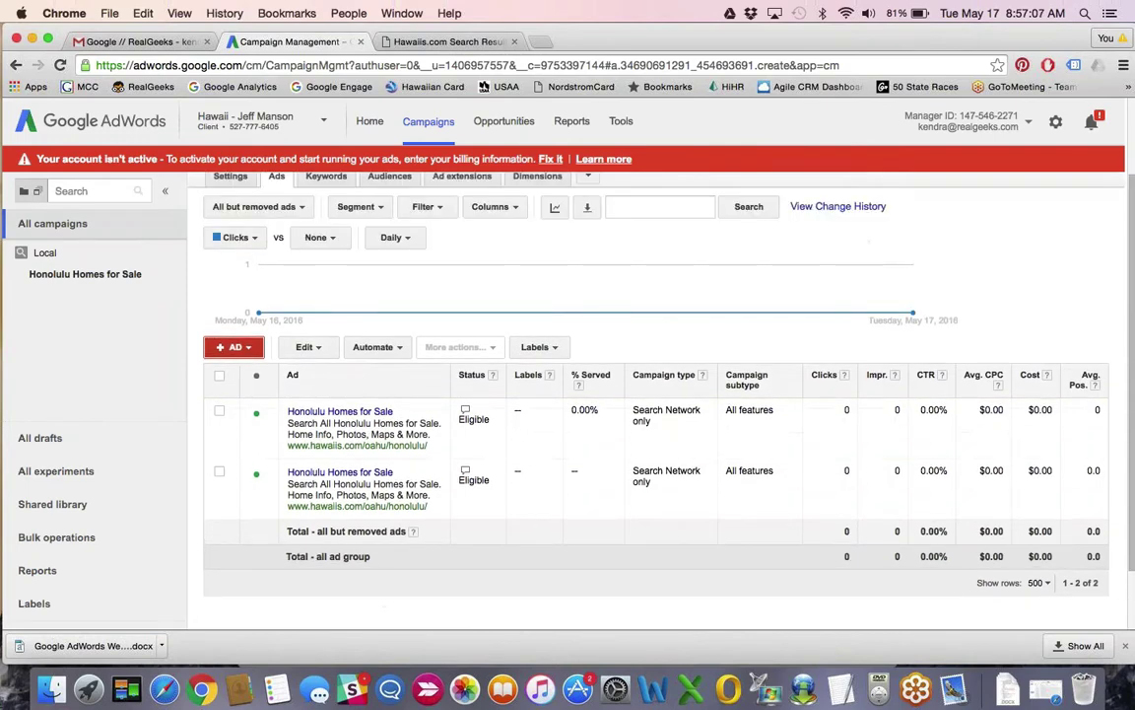
{"action": "scroll", "coordinate": [482, 325], "scroll_direction": "up", "scroll_amount": 1}
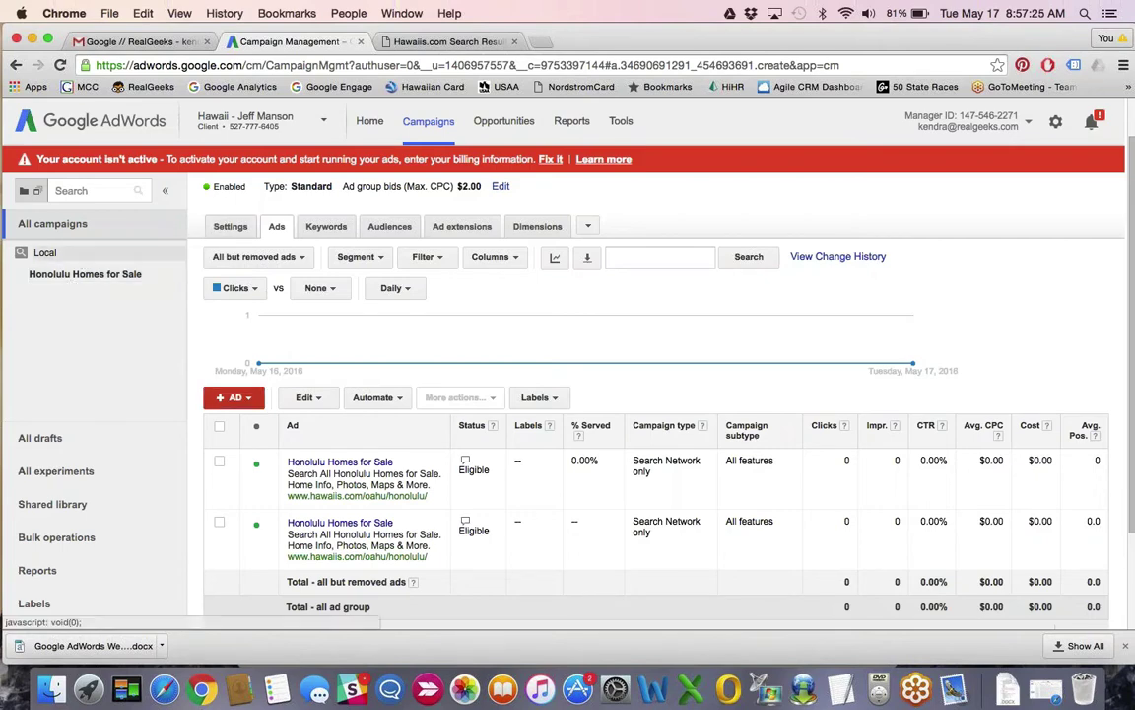
{"action": "left_click", "coordinate": [44, 253]}
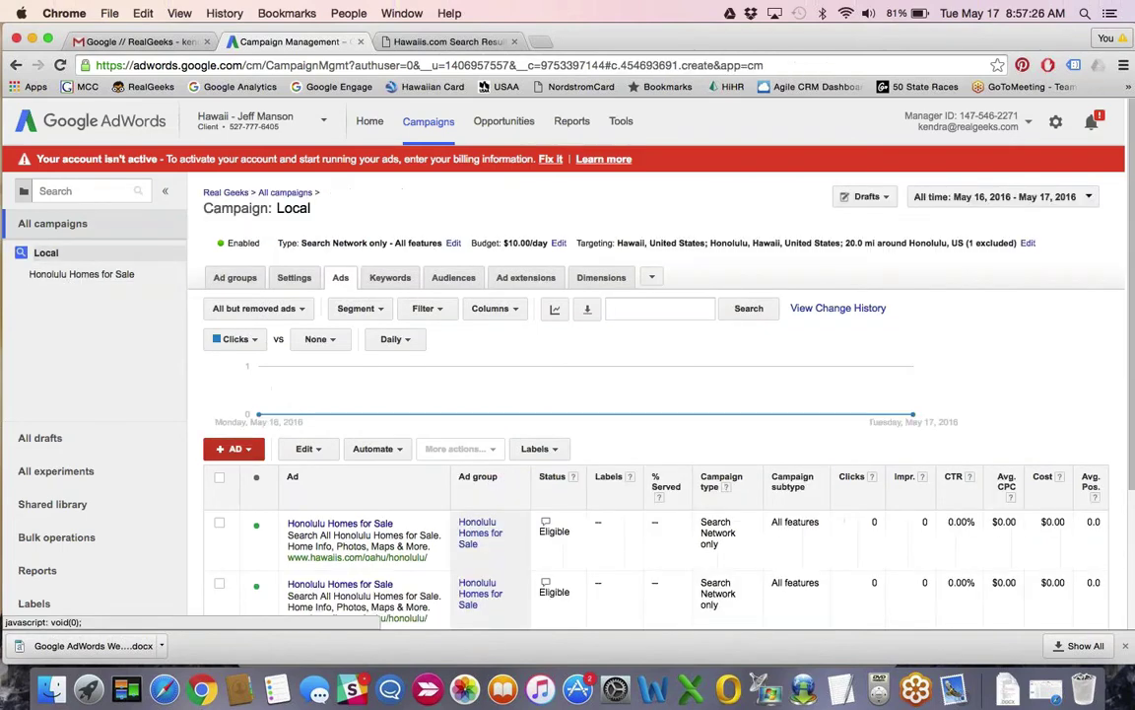
Show the Local campaign's Devices settings.
{"action": "left_click", "coordinate": [295, 281]}
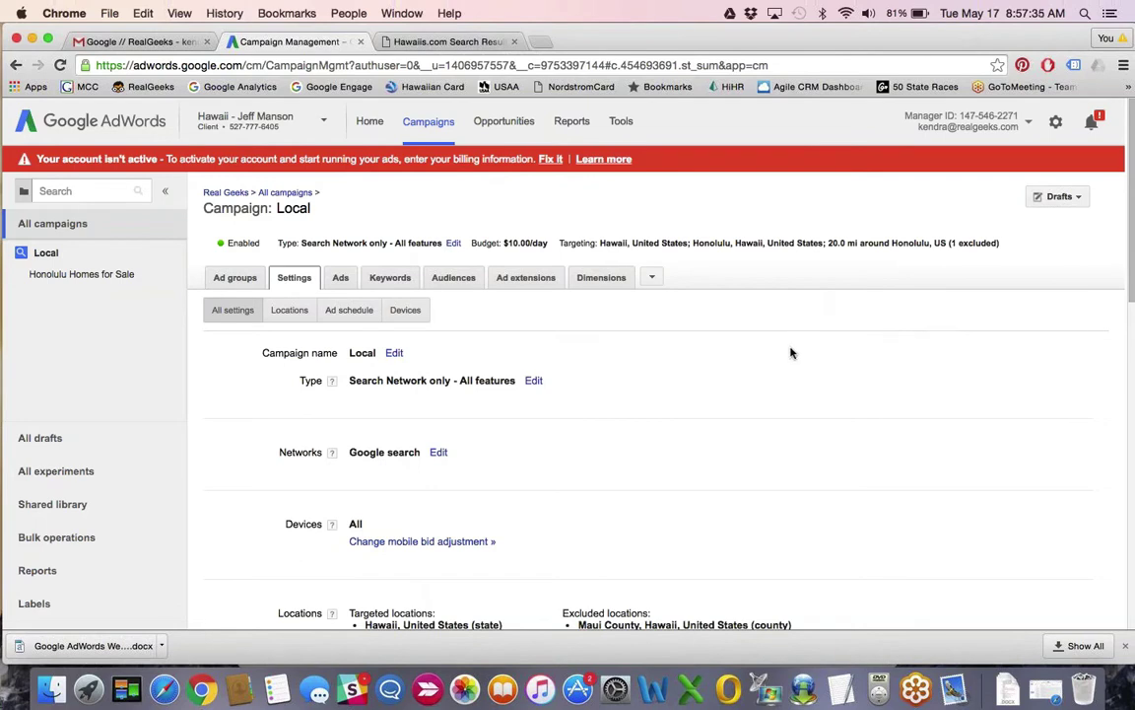
{"action": "left_click", "coordinate": [405, 311]}
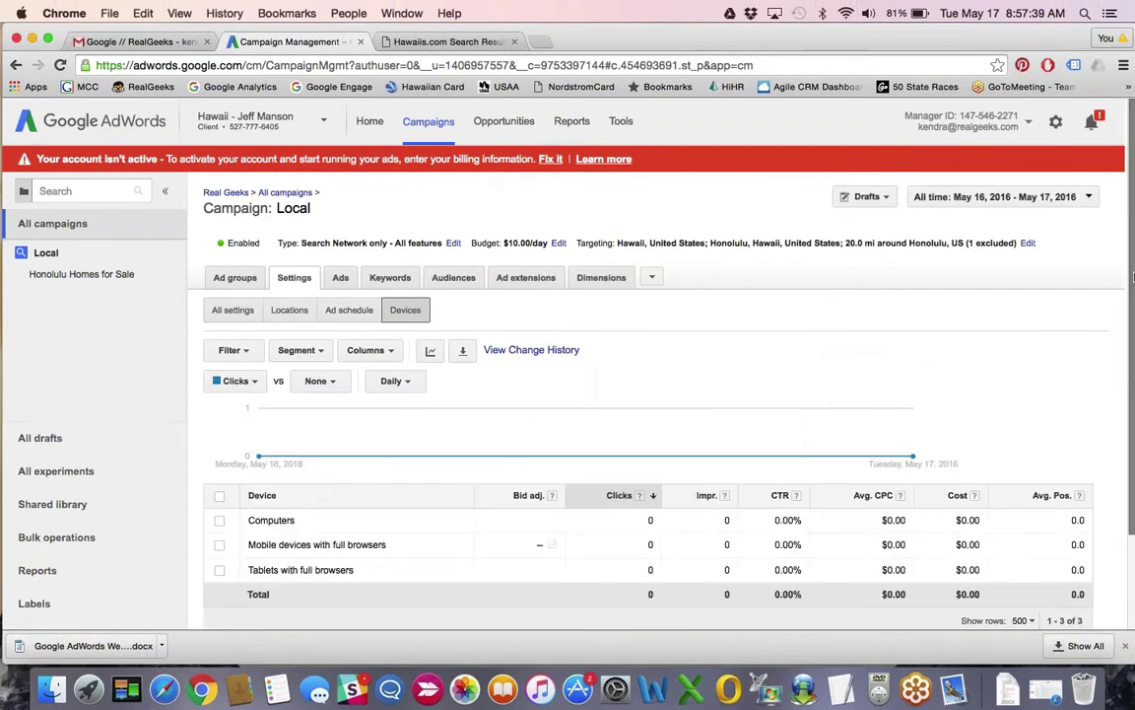
{"action": "left_click_drag", "start_coordinate": [1129, 300], "coordinate": [1132, 404]}
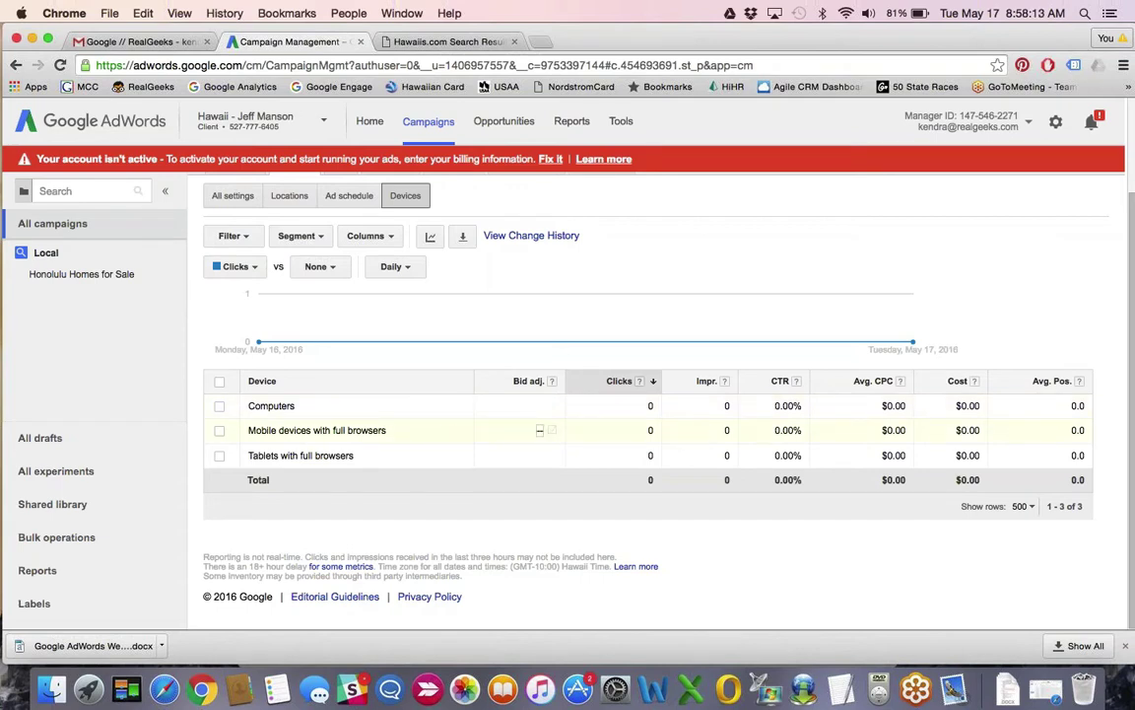
Try a mobile bid decrease of 10, 100, then 50 percent, clearing each value.
{"action": "left_click", "coordinate": [540, 429]}
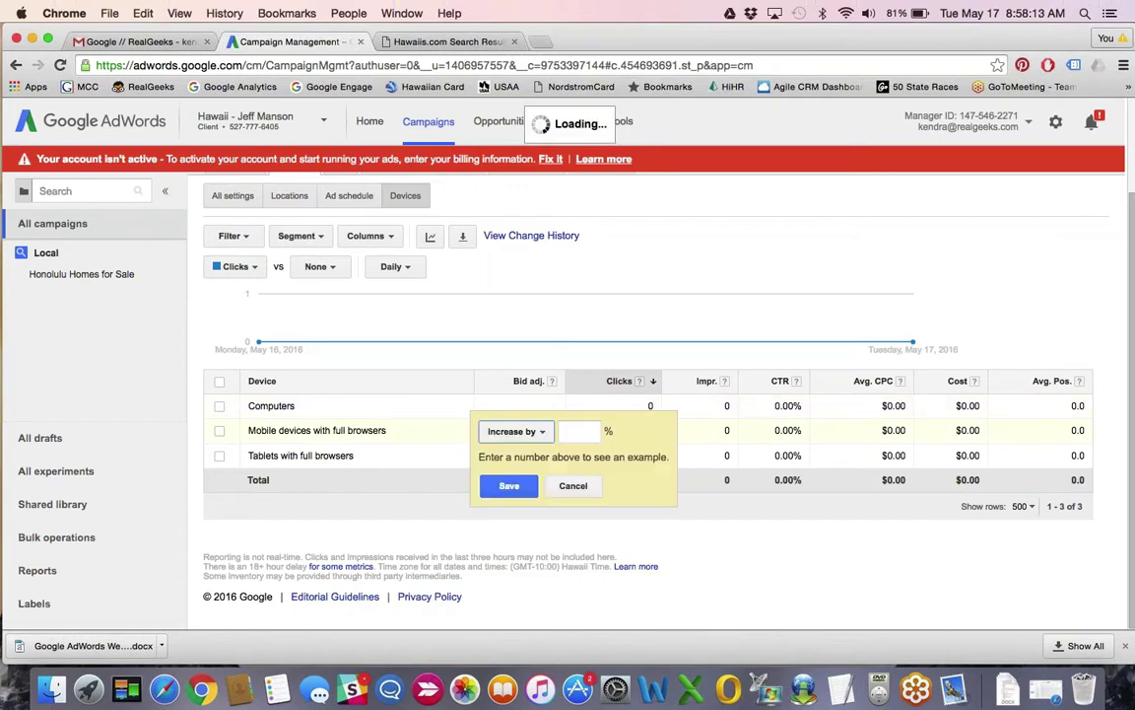
{"action": "left_click", "coordinate": [535, 430]}
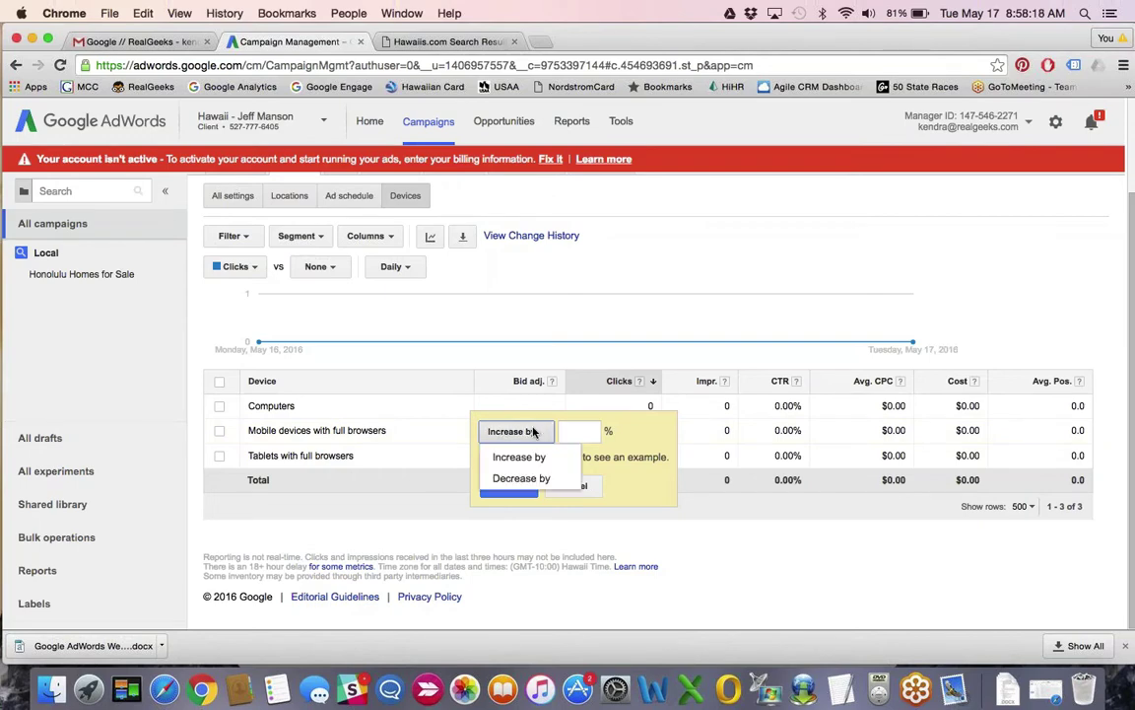
{"action": "left_click", "coordinate": [513, 476]}
{"action": "type", "text": "100"}
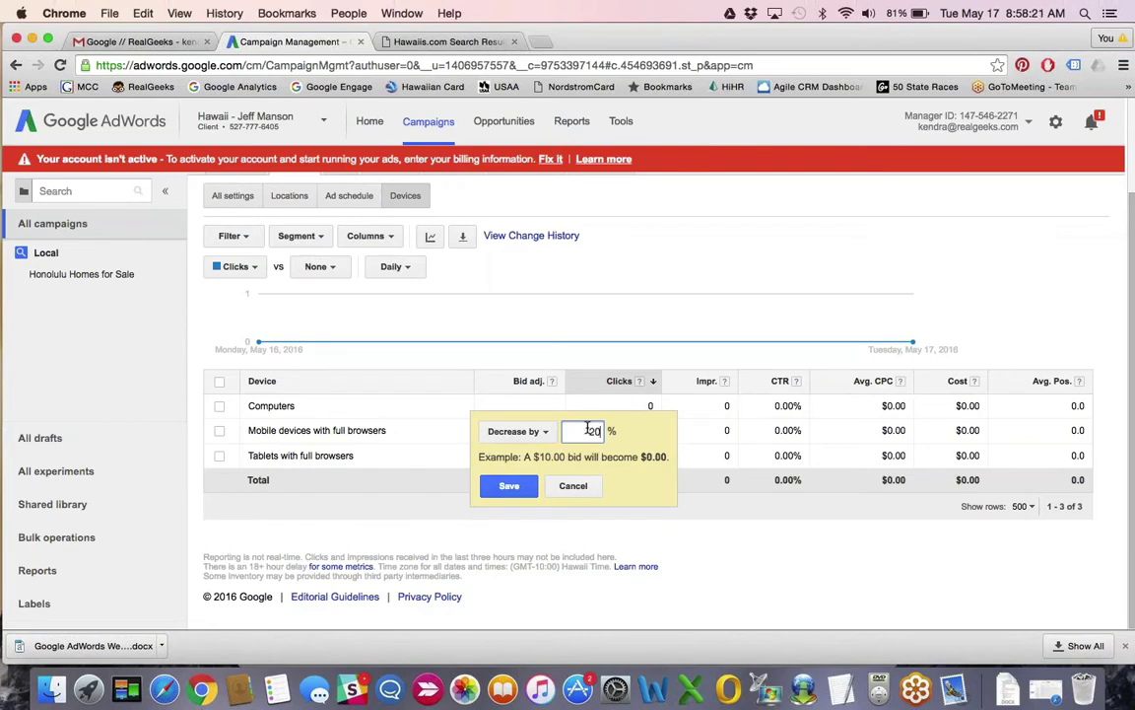
{"action": "key", "text": "BackSpace"}
{"action": "key", "text": "BackSpace"}
{"action": "type", "text": "100"}
{"action": "key", "text": "BackSpace"}
{"action": "key", "text": "BackSpace"}
{"action": "key", "text": "BackSpace"}
{"action": "type", "text": "50"}
{"action": "key", "text": "BackSpace"}
{"action": "key", "text": "BackSpace"}
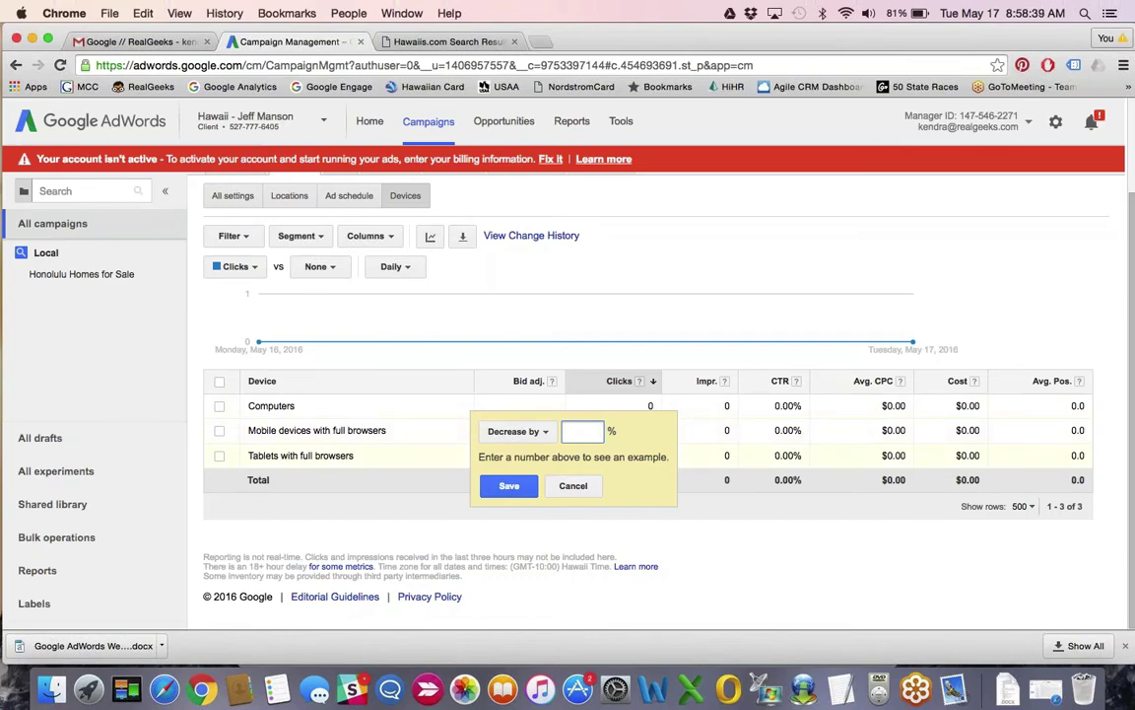
Try a 50 percent mobile bid increase, then close the editor without saving.
{"action": "left_click", "coordinate": [515, 431]}
{"action": "left_click", "coordinate": [513, 456]}
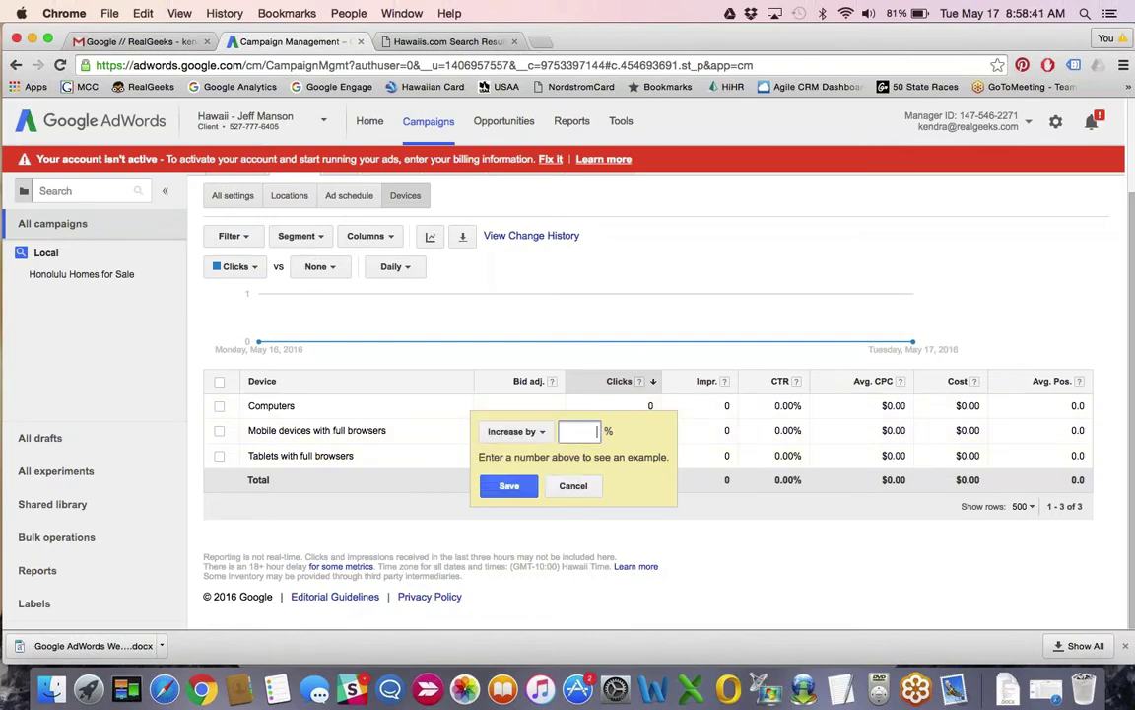
{"action": "type", "text": "50"}
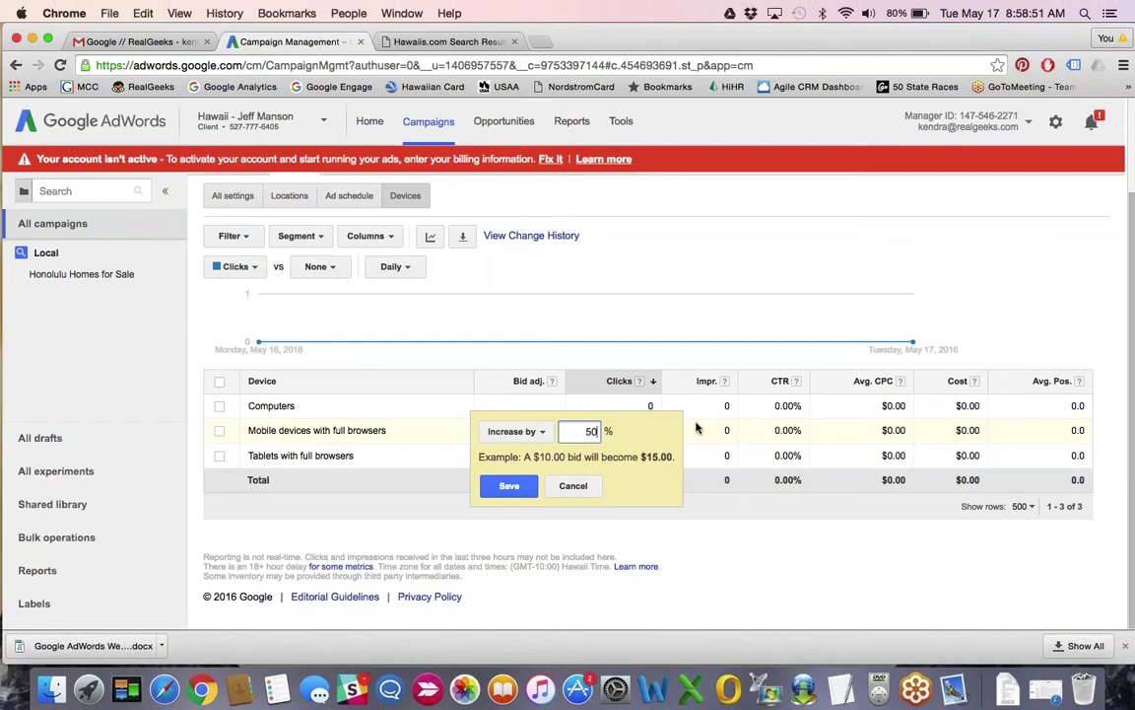
{"action": "key", "text": "BackSpace"}
{"action": "key", "text": "BackSpace"}
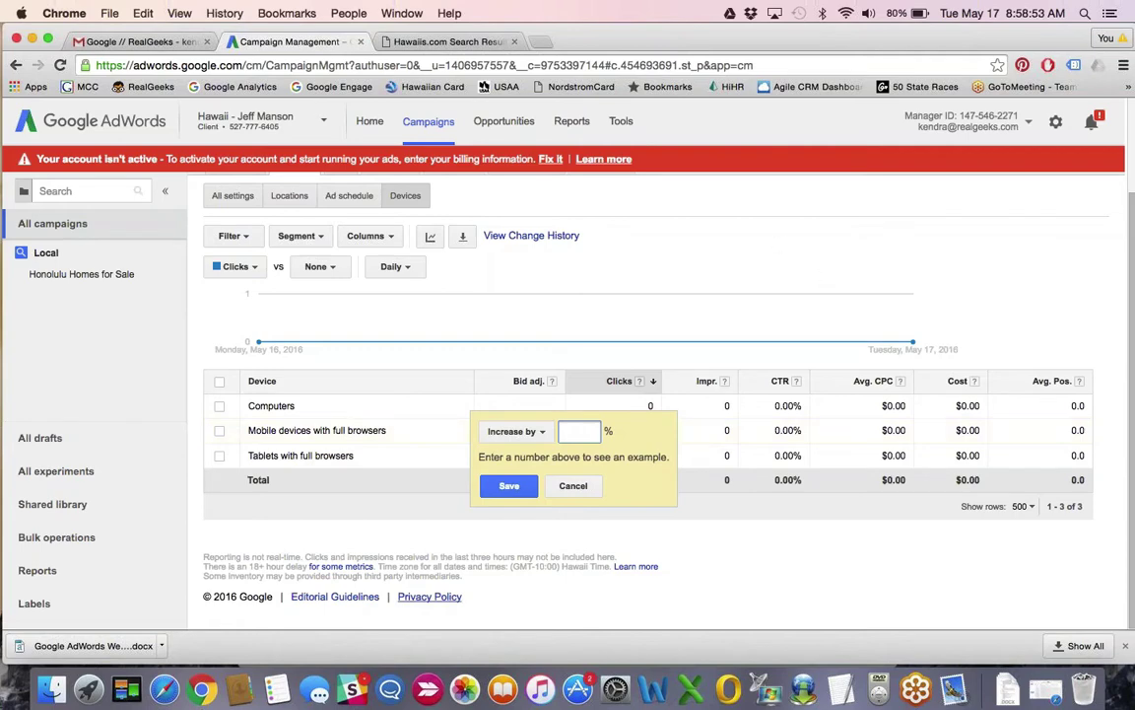
{"action": "left_click", "coordinate": [572, 485]}
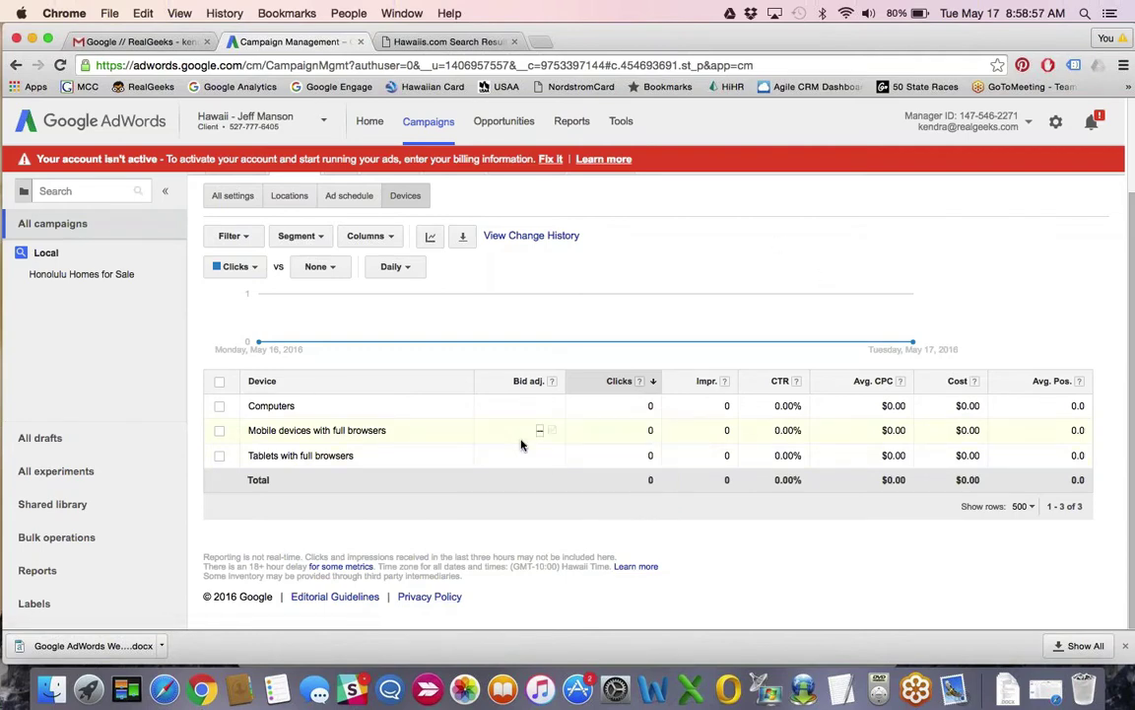
{"action": "scroll", "coordinate": [701, 324], "scroll_direction": "up", "scroll_amount": 3}
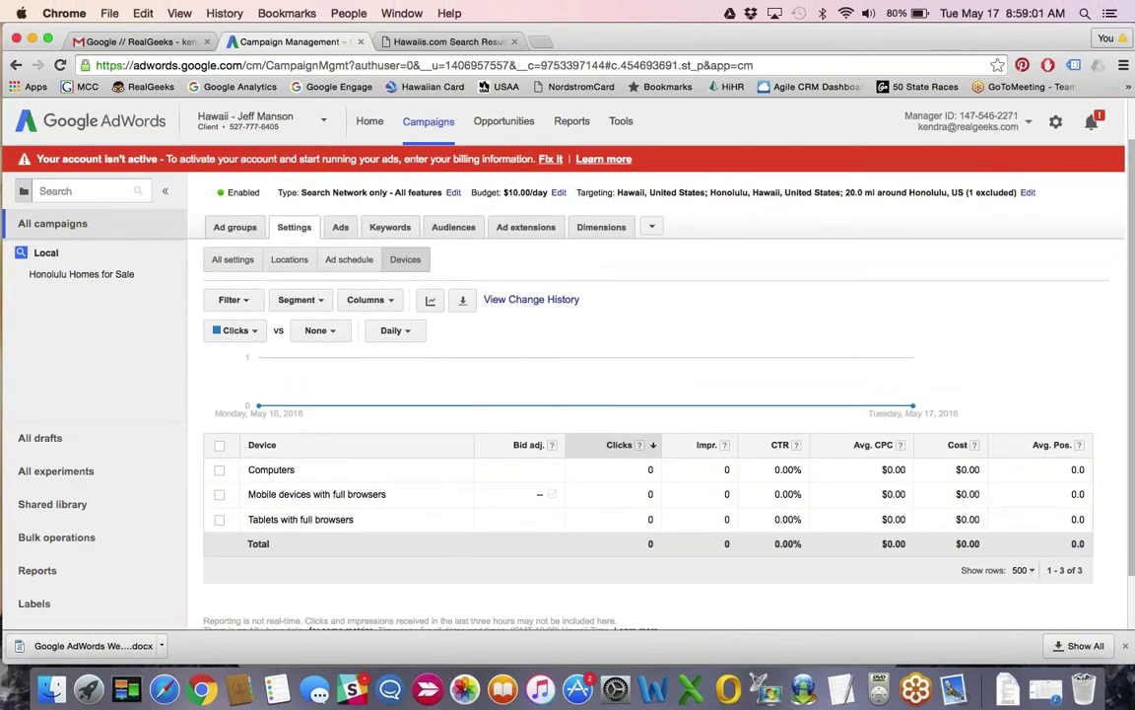
Save commercial and rentals as campaign-level negative keywords on the Local campaign.
{"action": "left_click", "coordinate": [392, 228]}
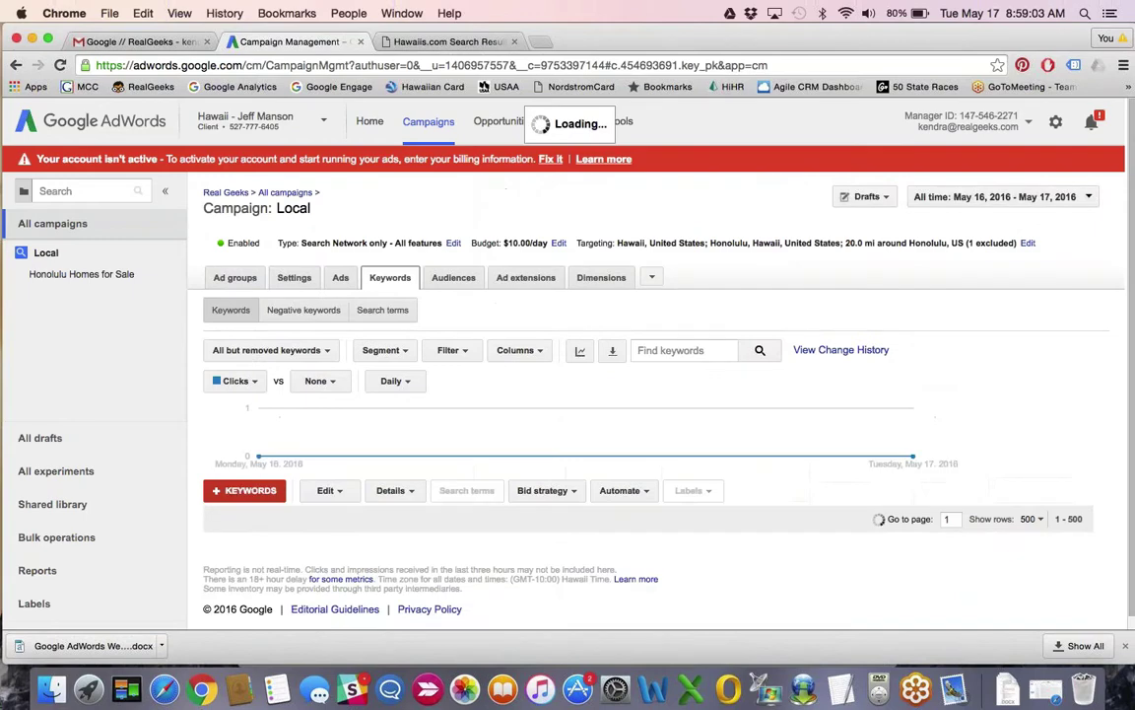
{"action": "left_click", "coordinate": [305, 317]}
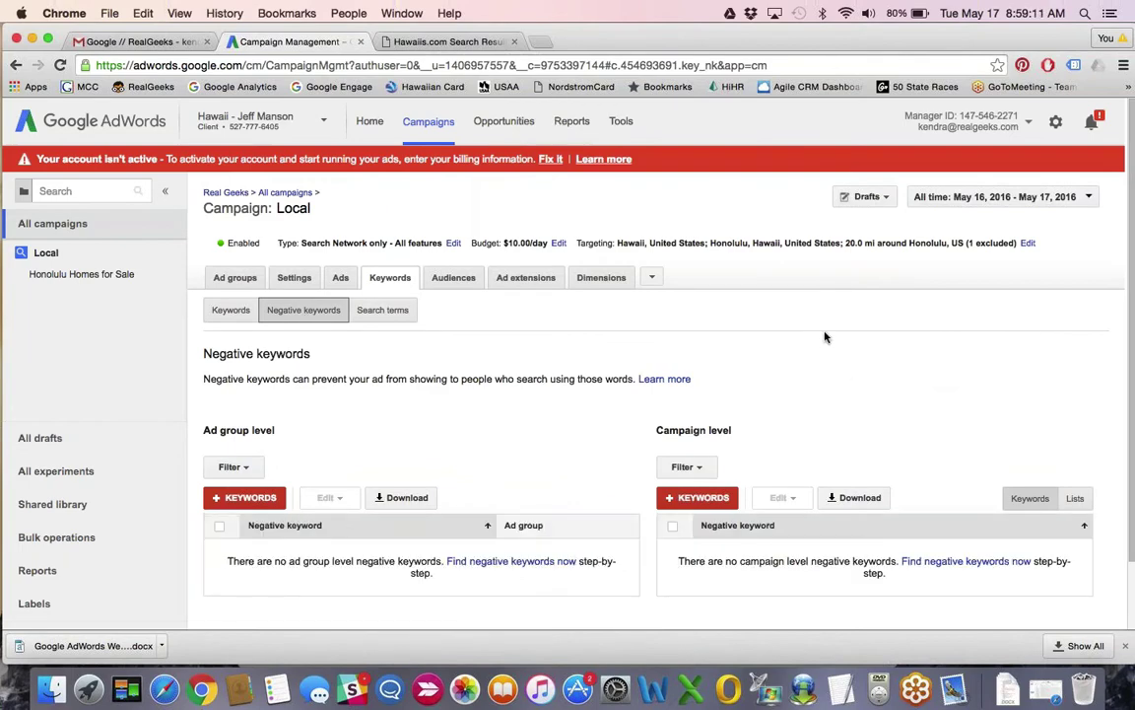
{"action": "scroll", "coordinate": [699, 481], "scroll_direction": "down", "scroll_amount": 1}
{"action": "left_click", "coordinate": [700, 484]}
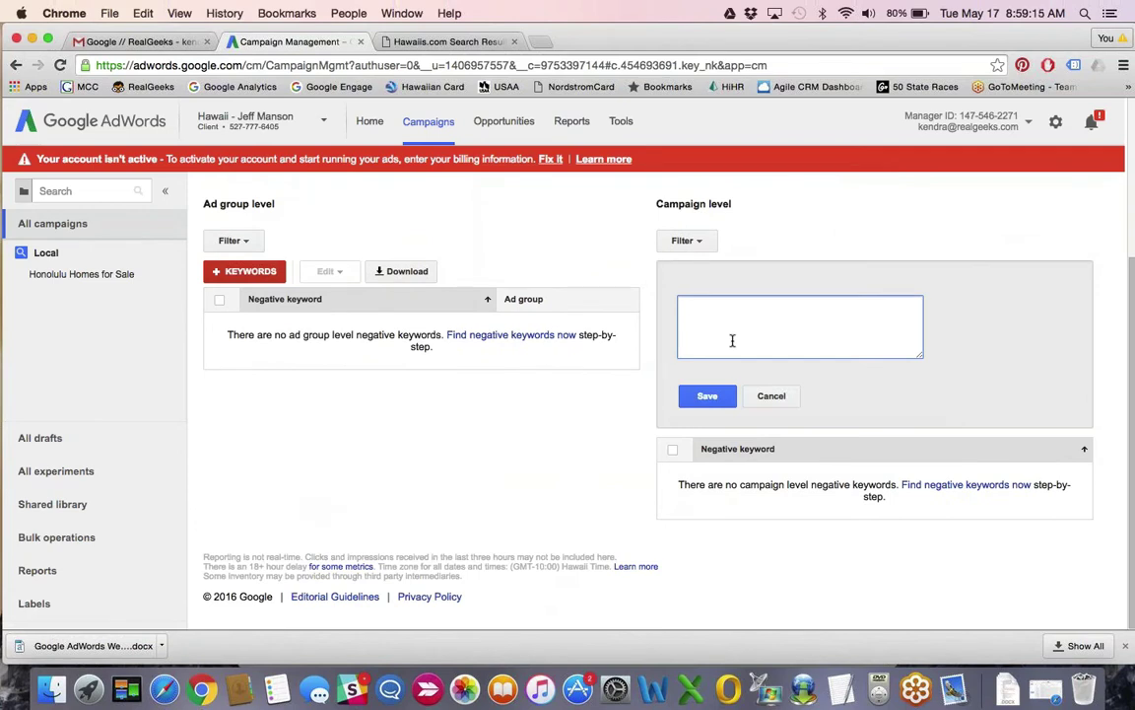
{"action": "type", "text": "commercial"}
{"action": "key", "text": "Return"}
{"action": "type", "text": "rentals"}
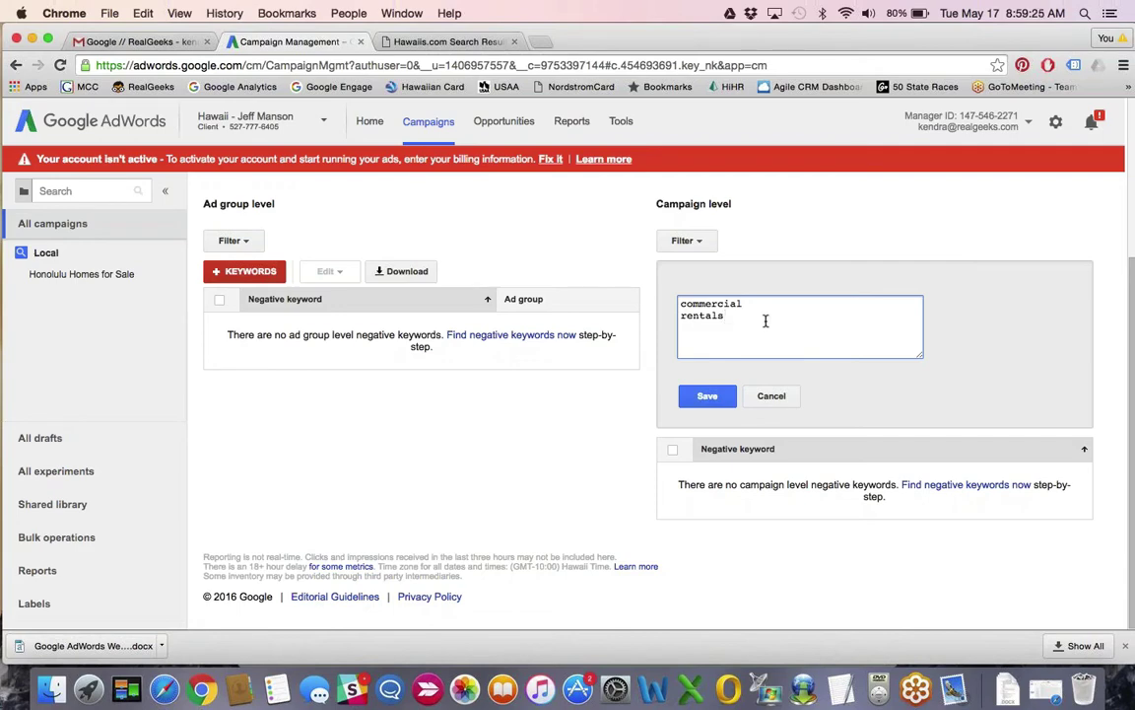
{"action": "scroll", "coordinate": [749, 307], "scroll_direction": "up", "scroll_amount": 1}
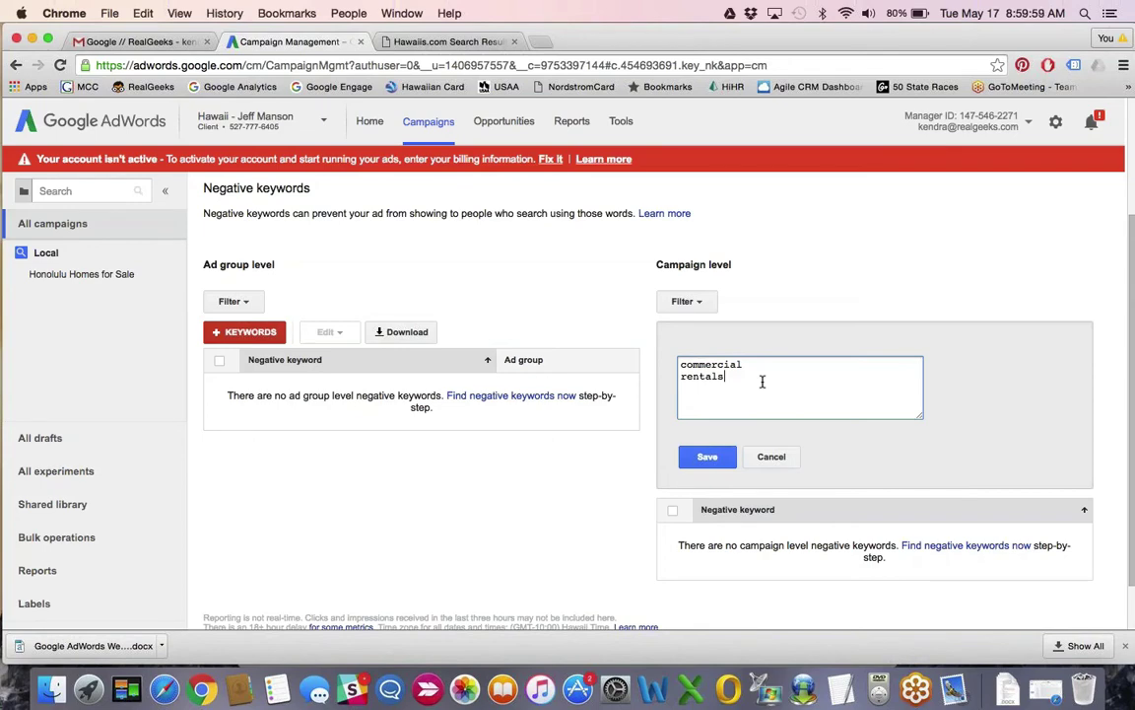
{"action": "left_click", "coordinate": [707, 456]}
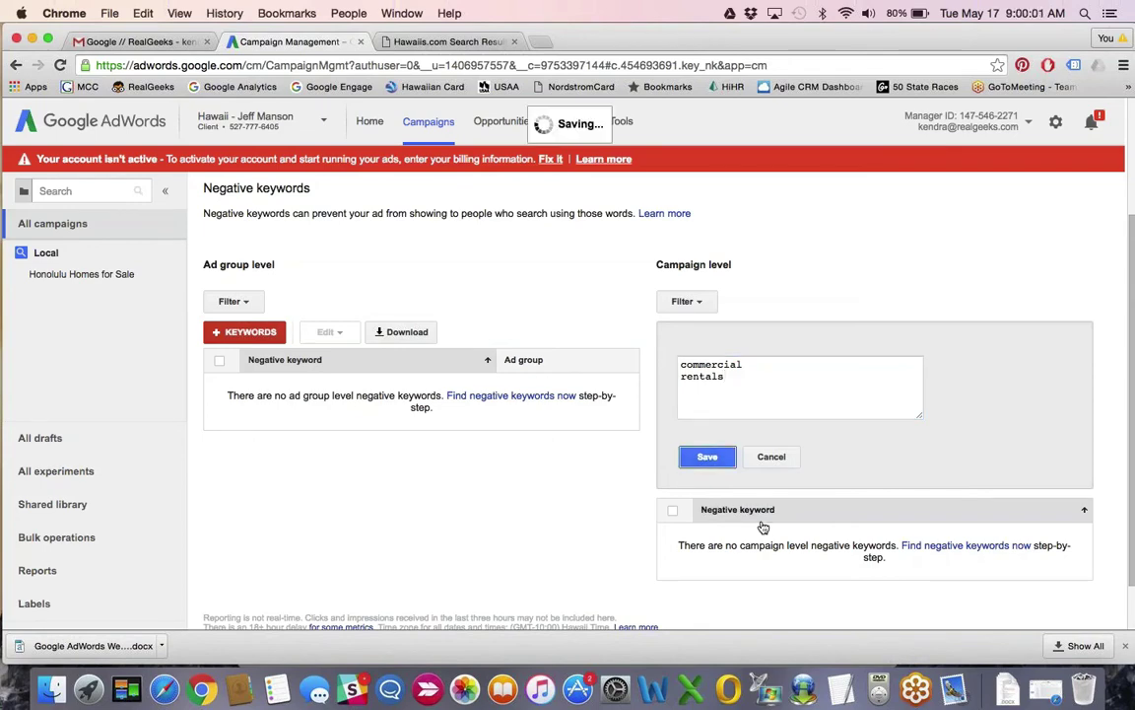
{"action": "scroll", "coordinate": [851, 496], "scroll_direction": "up", "scroll_amount": 2}
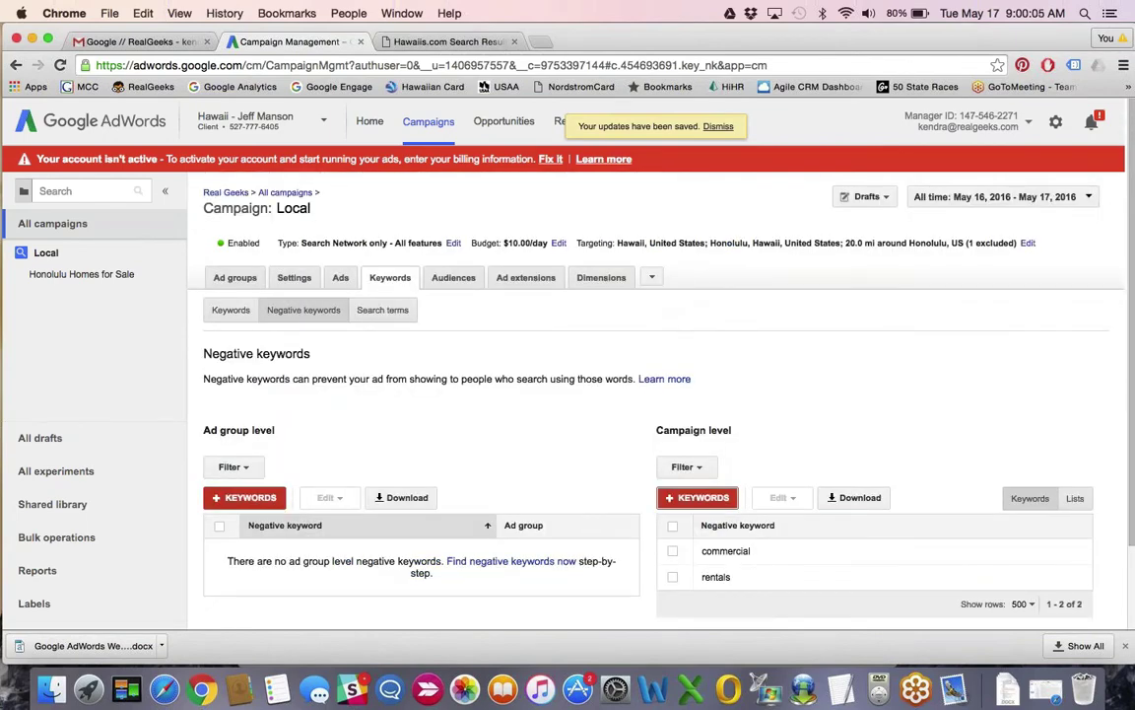
{"action": "left_click", "coordinate": [59, 223]}
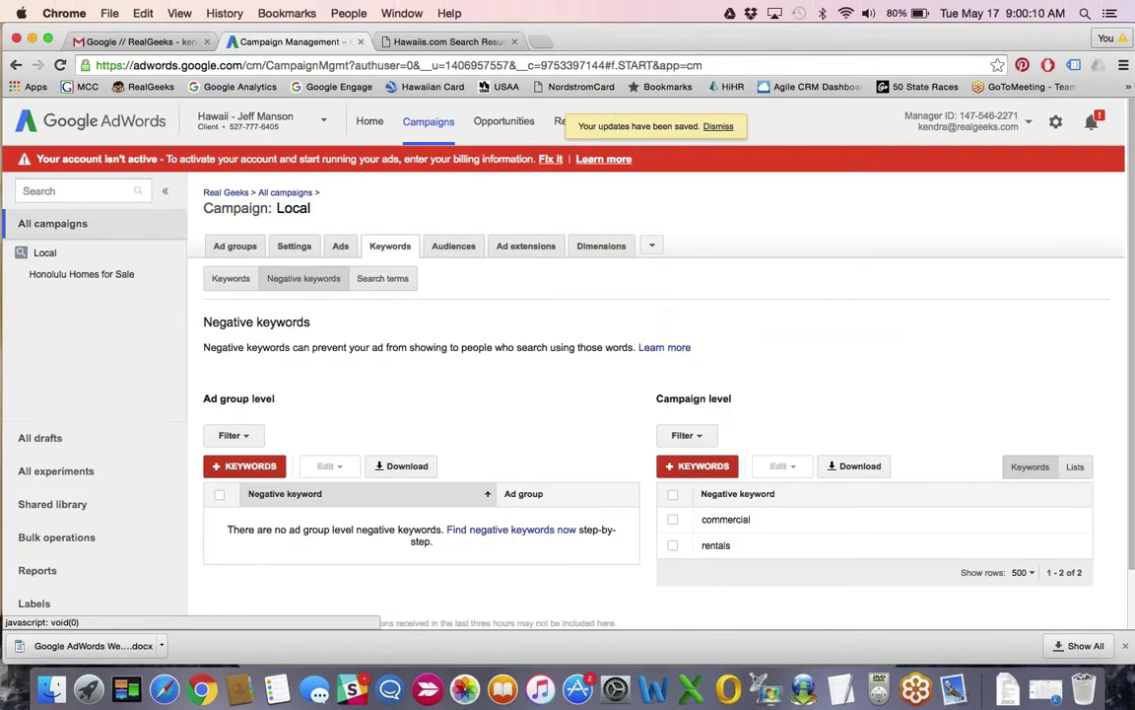
From the All campaigns overview, begin a new Search Network only campaign.
{"action": "left_click", "coordinate": [43, 252]}
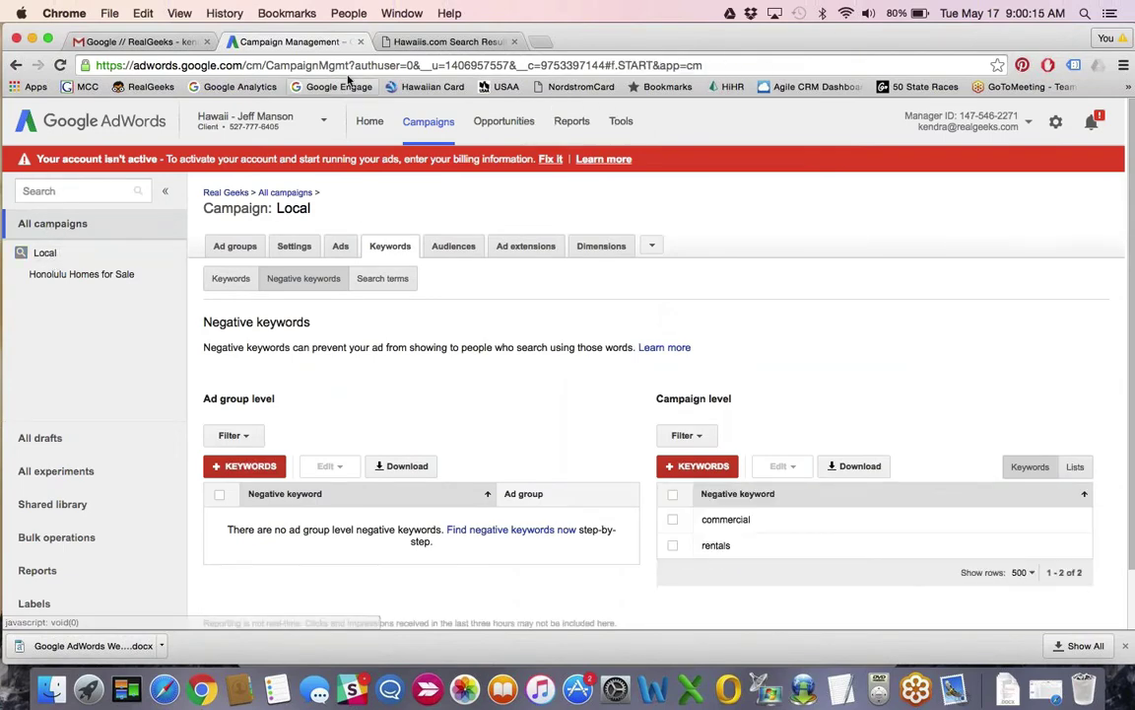
{"action": "left_click", "coordinate": [45, 223]}
{"action": "key", "text": "Return"}
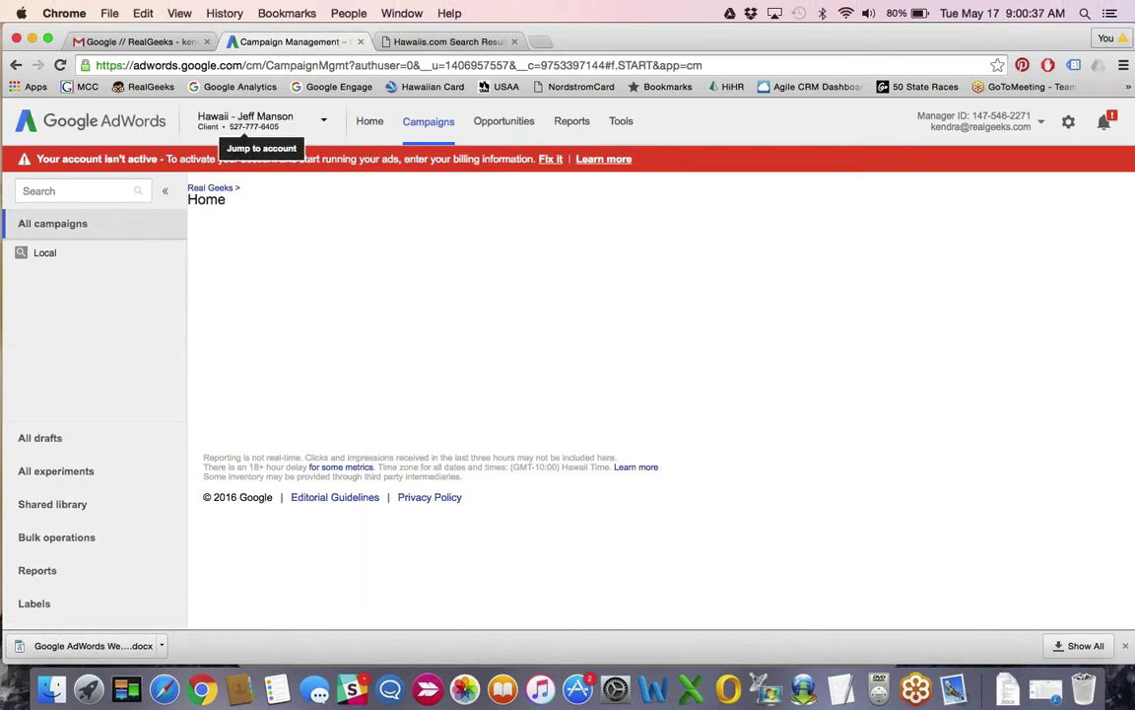
{"action": "left_click", "coordinate": [61, 236]}
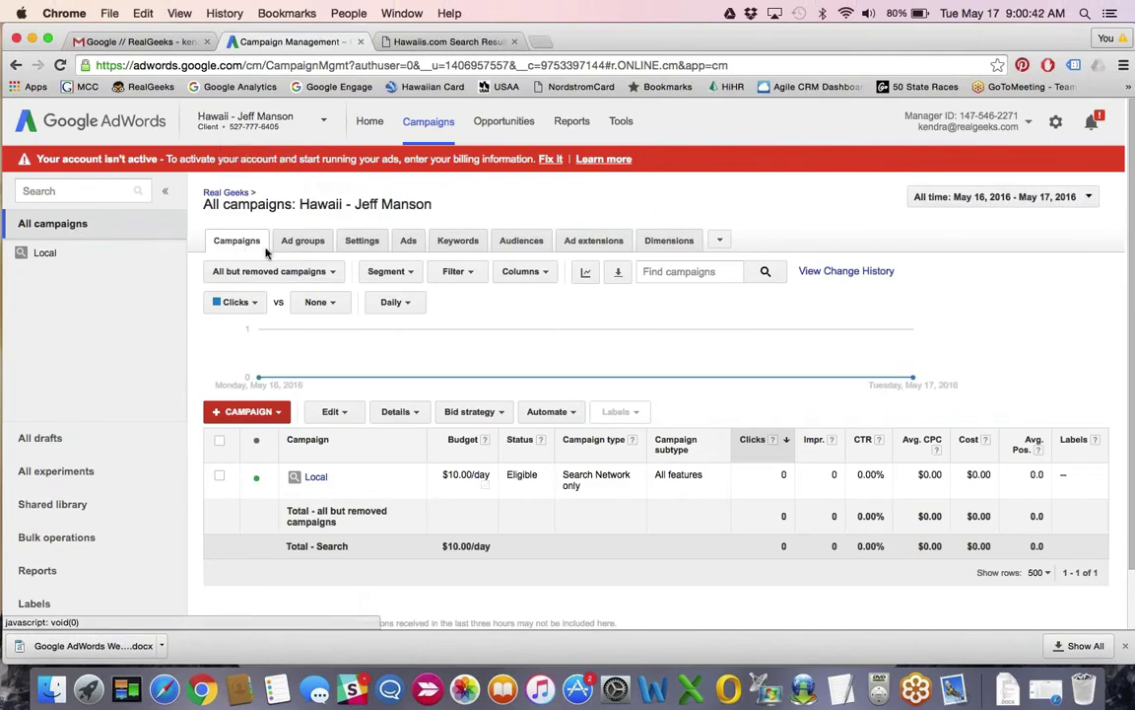
{"action": "left_click", "coordinate": [253, 412]}
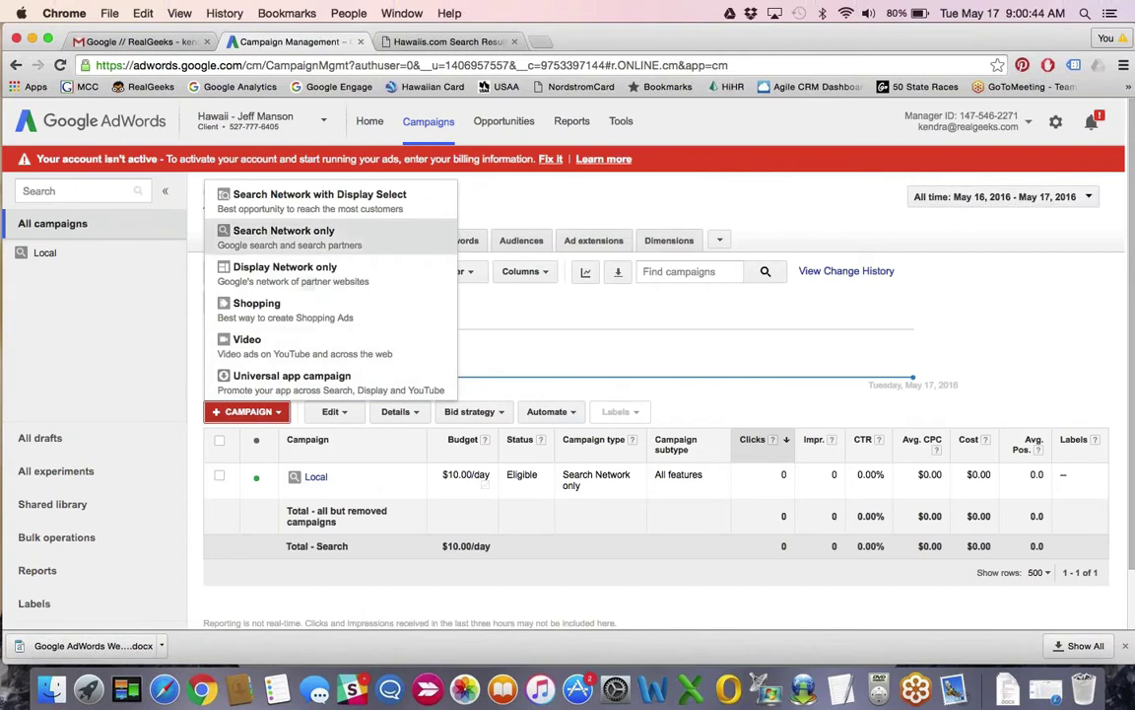
{"action": "left_click", "coordinate": [268, 237]}
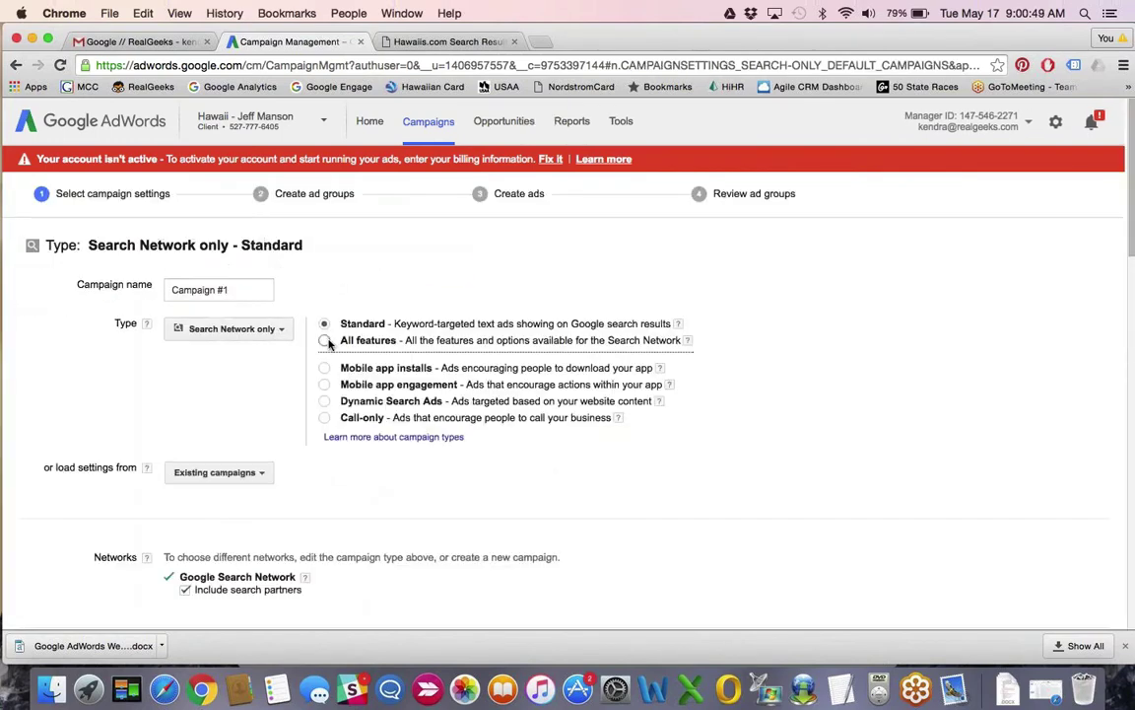
Switch to All features, name the campaign National, and exclude search partners.
{"action": "left_click", "coordinate": [325, 340]}
{"action": "left_click", "coordinate": [219, 290]}
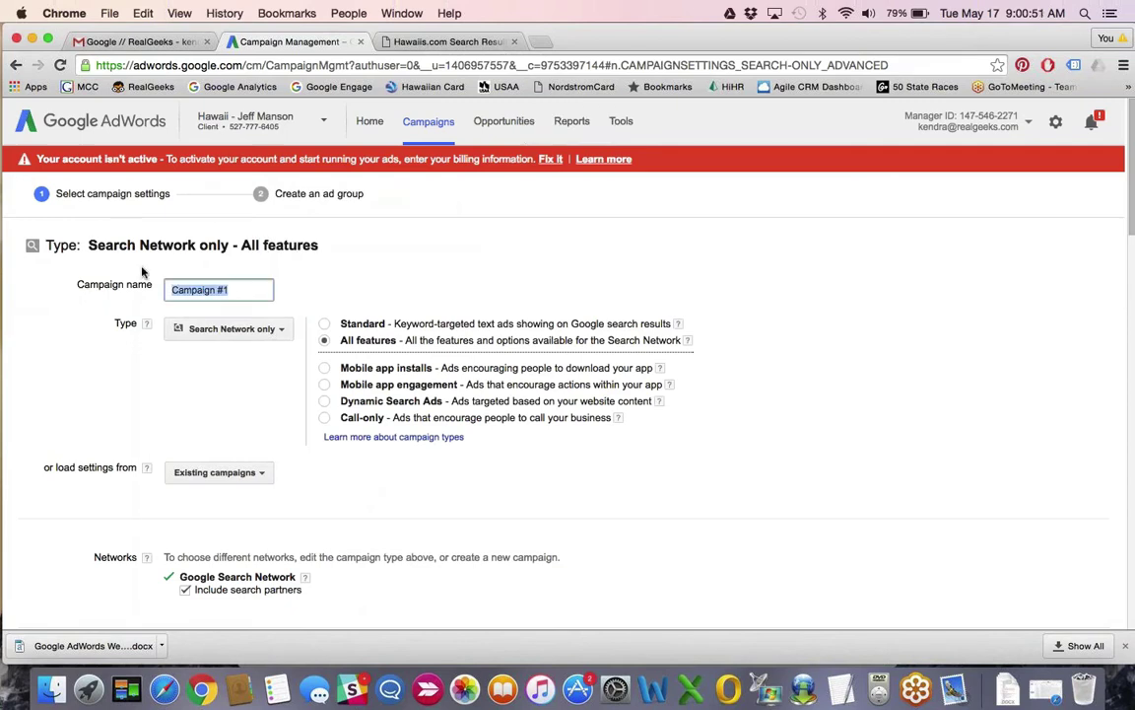
{"action": "type", "text": "nation"}
{"action": "key", "text": "BackSpace"}
{"action": "key", "text": "BackSpace"}
{"action": "key", "text": "BackSpace"}
{"action": "key", "text": "BackSpace"}
{"action": "key", "text": "BackSpace"}
{"action": "key", "text": "BackSpace"}
{"action": "type", "text": "National"}
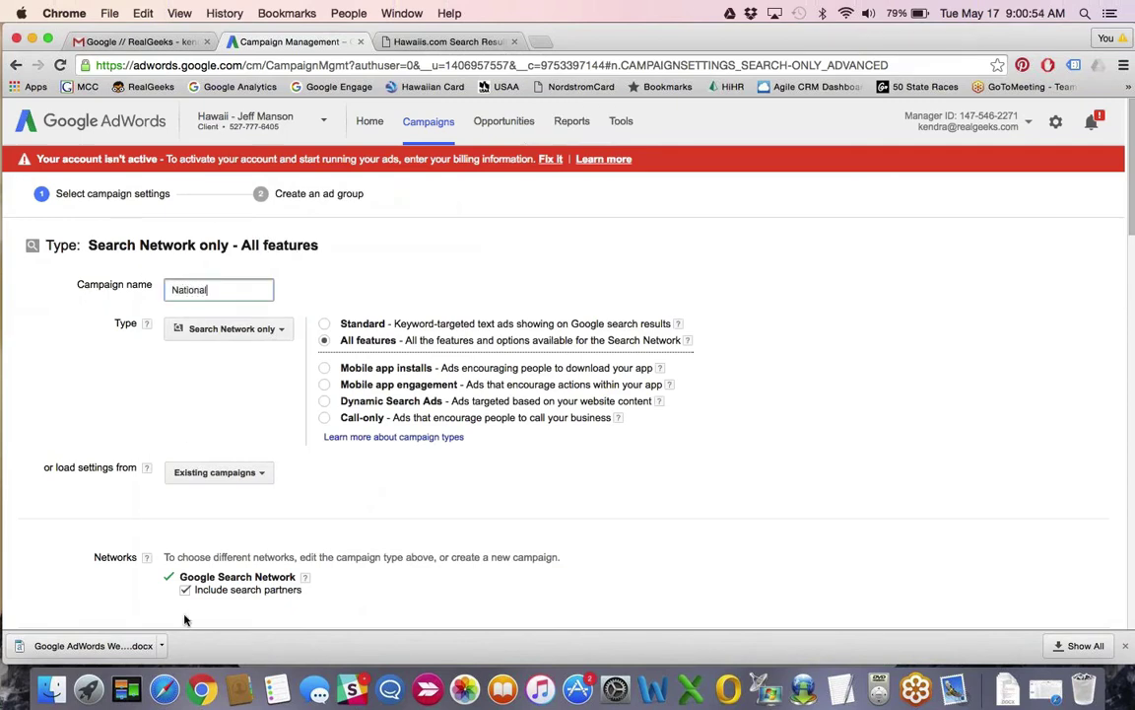
{"action": "left_click", "coordinate": [185, 589]}
Target the United States, expand location options, and enter a 10.00 daily budget.
{"action": "scroll", "coordinate": [594, 506], "scroll_direction": "down", "scroll_amount": 5}
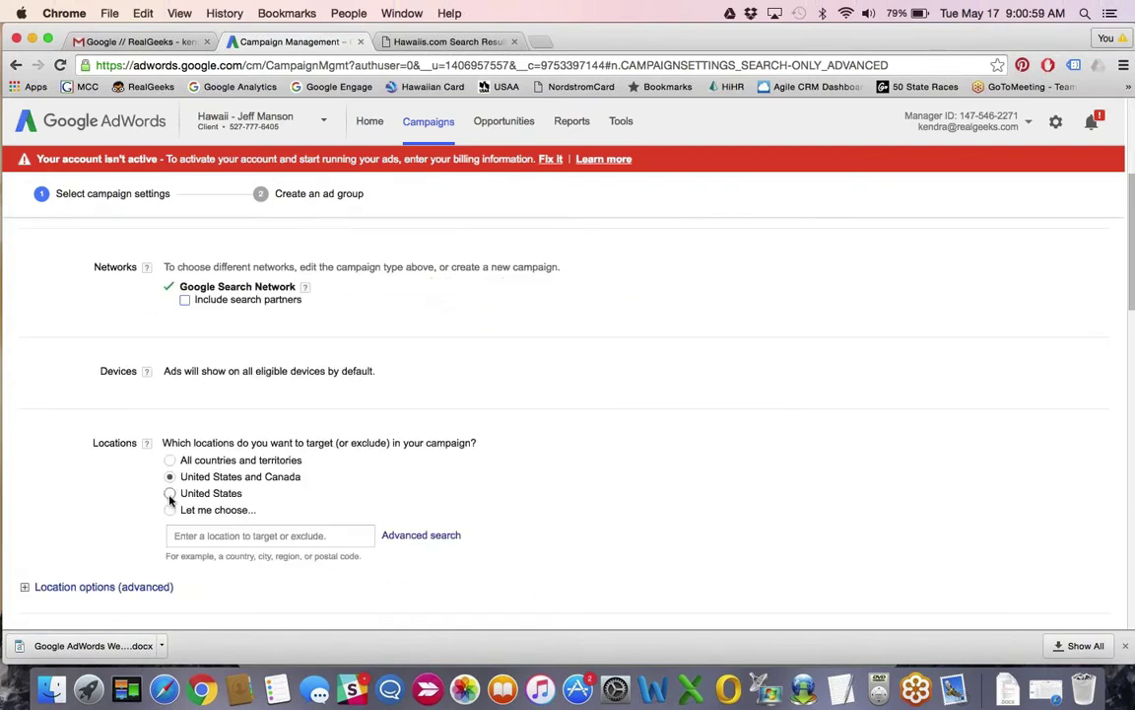
{"action": "left_click", "coordinate": [170, 497]}
{"action": "scroll", "coordinate": [453, 466], "scroll_direction": "down", "scroll_amount": 1}
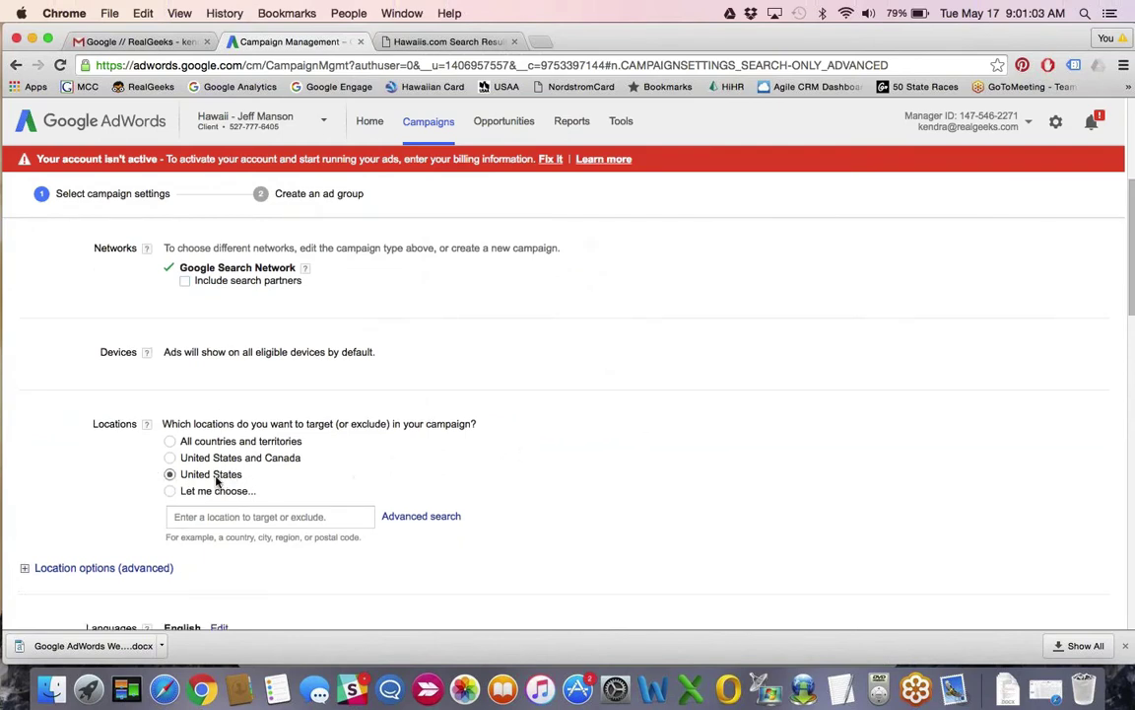
{"action": "scroll", "coordinate": [219, 481], "scroll_direction": "down", "scroll_amount": 1}
{"action": "left_click", "coordinate": [98, 561]}
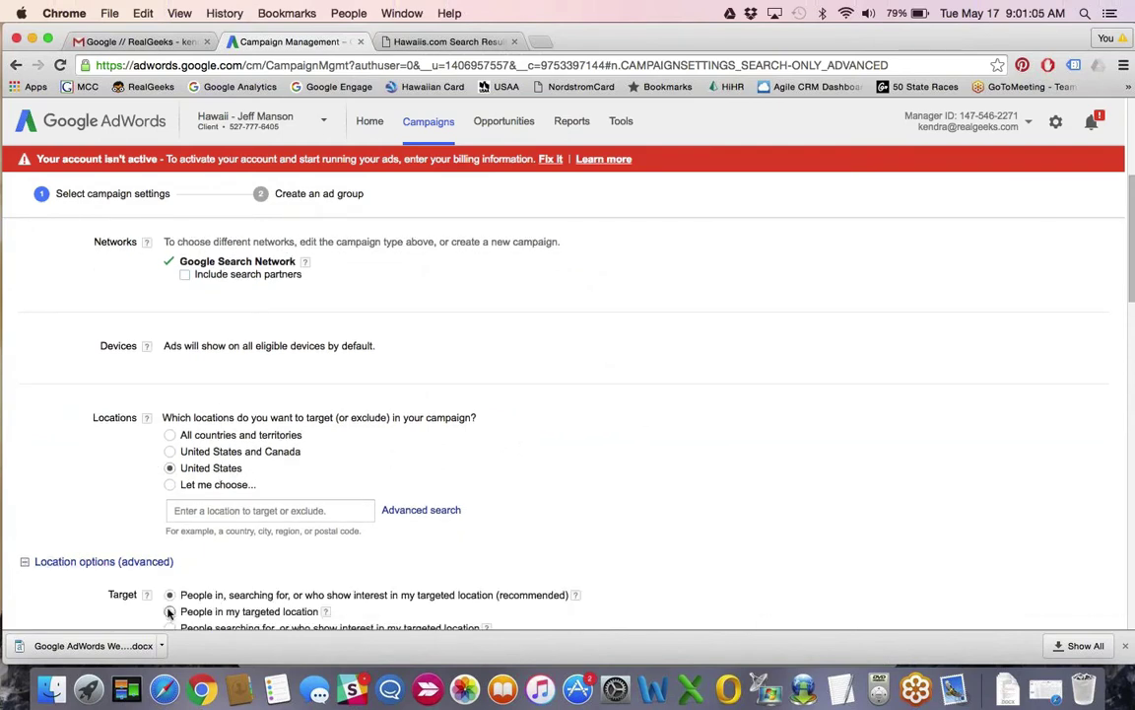
{"action": "scroll", "coordinate": [695, 485], "scroll_direction": "down", "scroll_amount": 10}
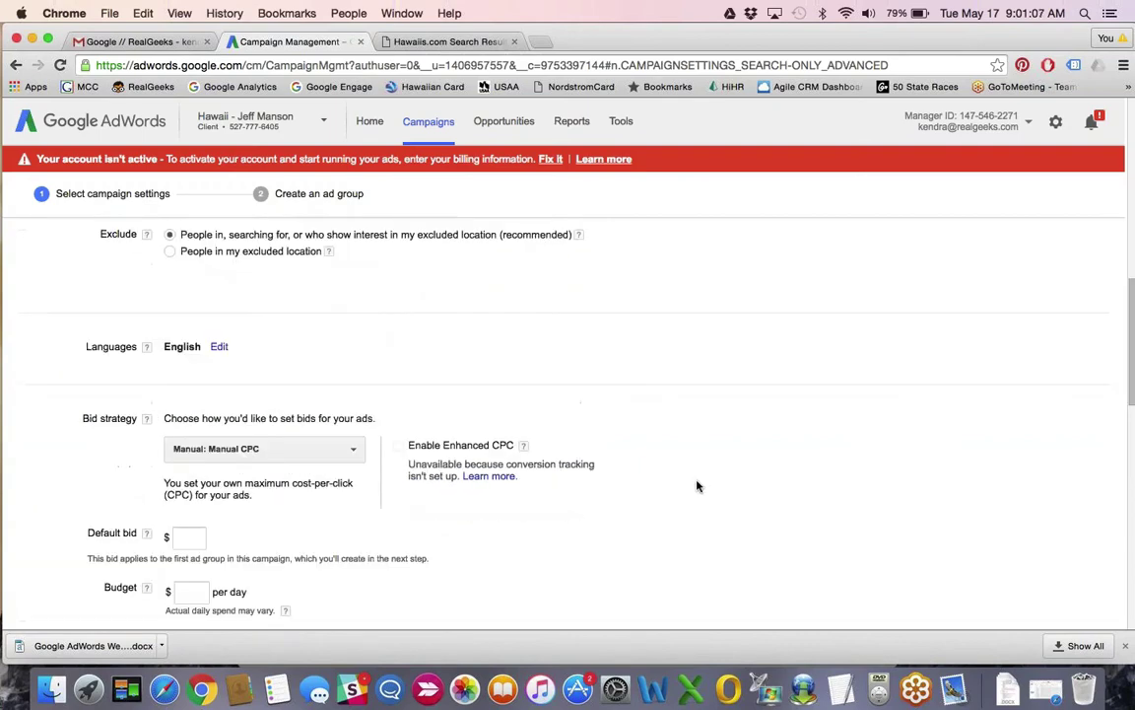
{"action": "scroll", "coordinate": [695, 485], "scroll_direction": "down", "scroll_amount": 2}
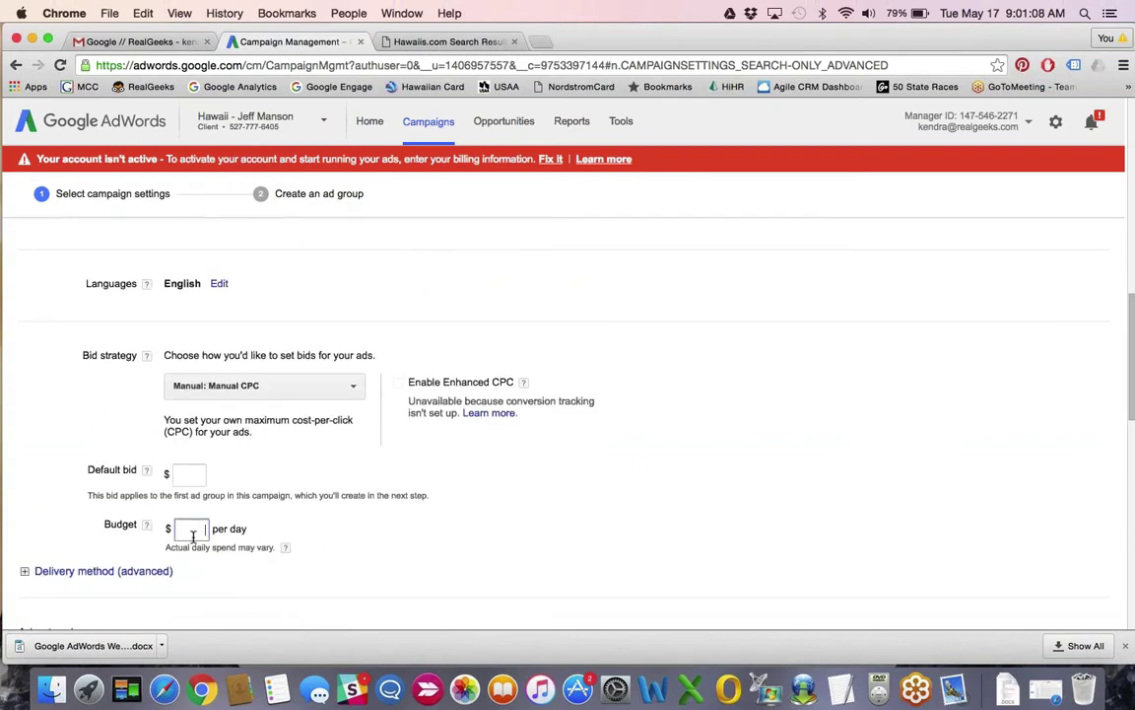
{"action": "type", "text": "10.00"}
{"action": "scroll", "coordinate": [788, 488], "scroll_direction": "down", "scroll_amount": 3}
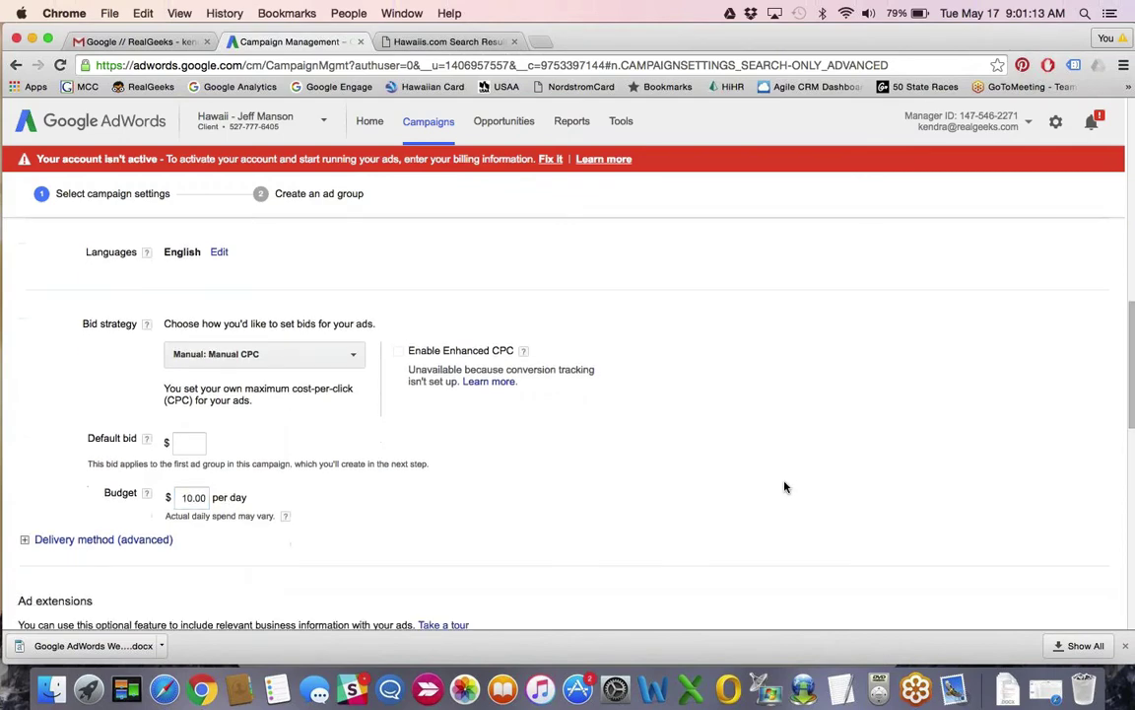
{"action": "scroll", "coordinate": [780, 489], "scroll_direction": "down", "scroll_amount": 10}
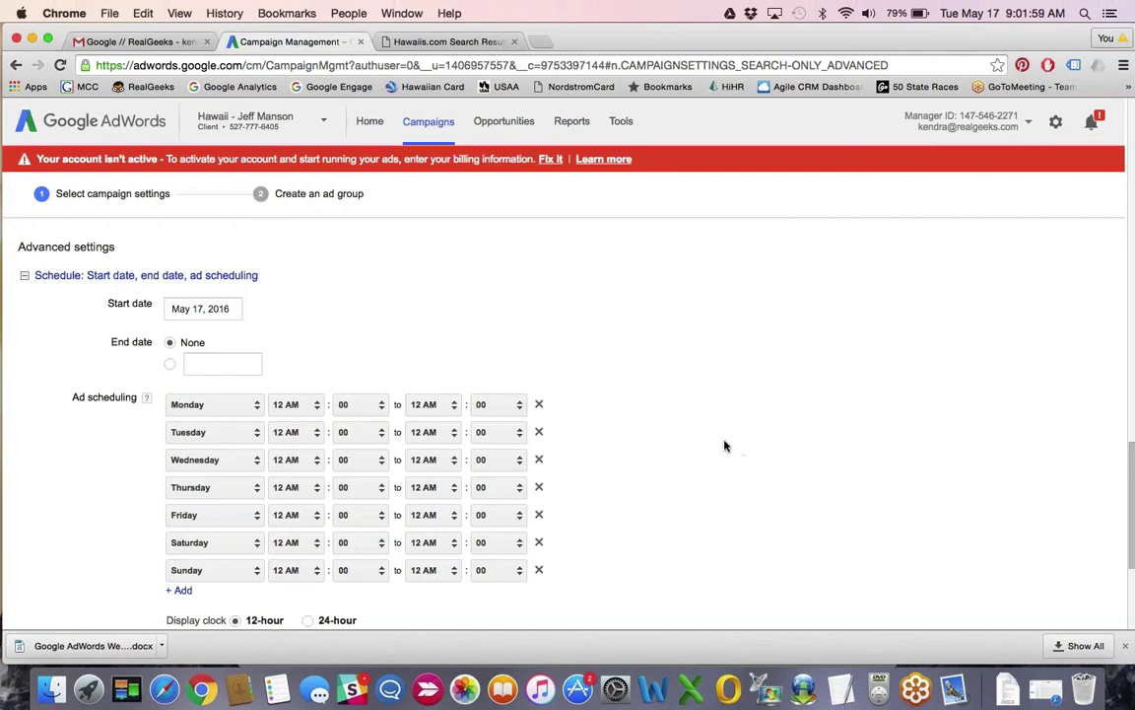
{"action": "scroll", "coordinate": [716, 439], "scroll_direction": "down", "scroll_amount": 5}
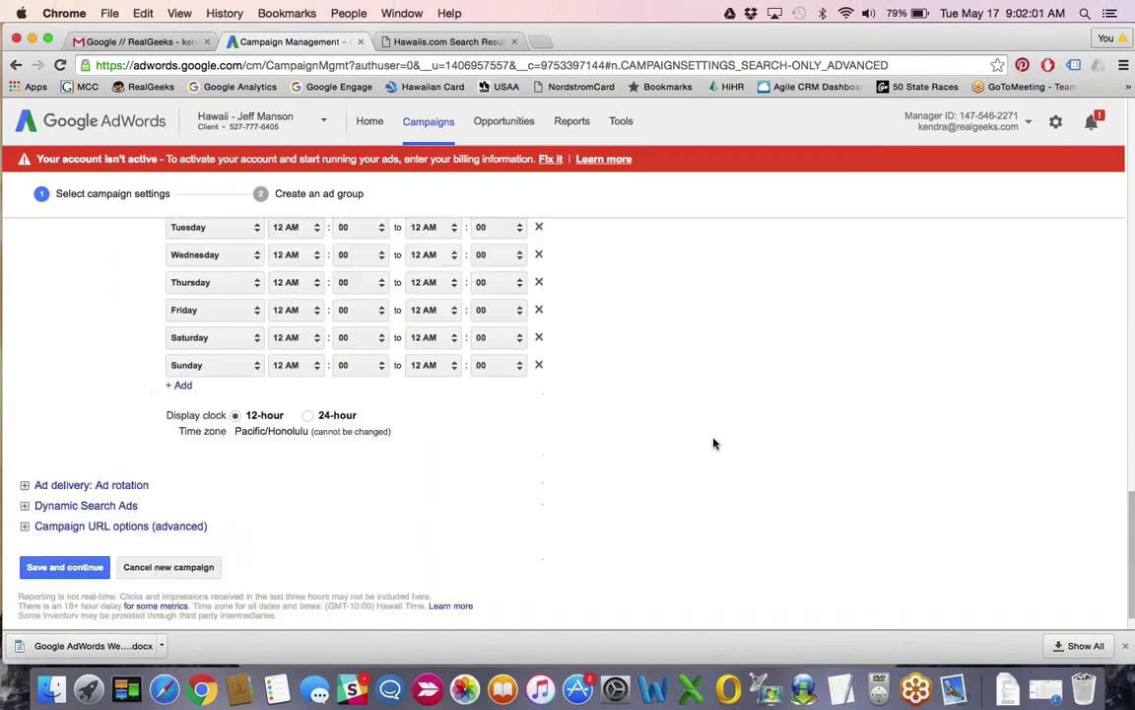
Save the campaign settings and name the ad group 'Honolulu, HI Homes for Sale'.
{"action": "left_click", "coordinate": [90, 527]}
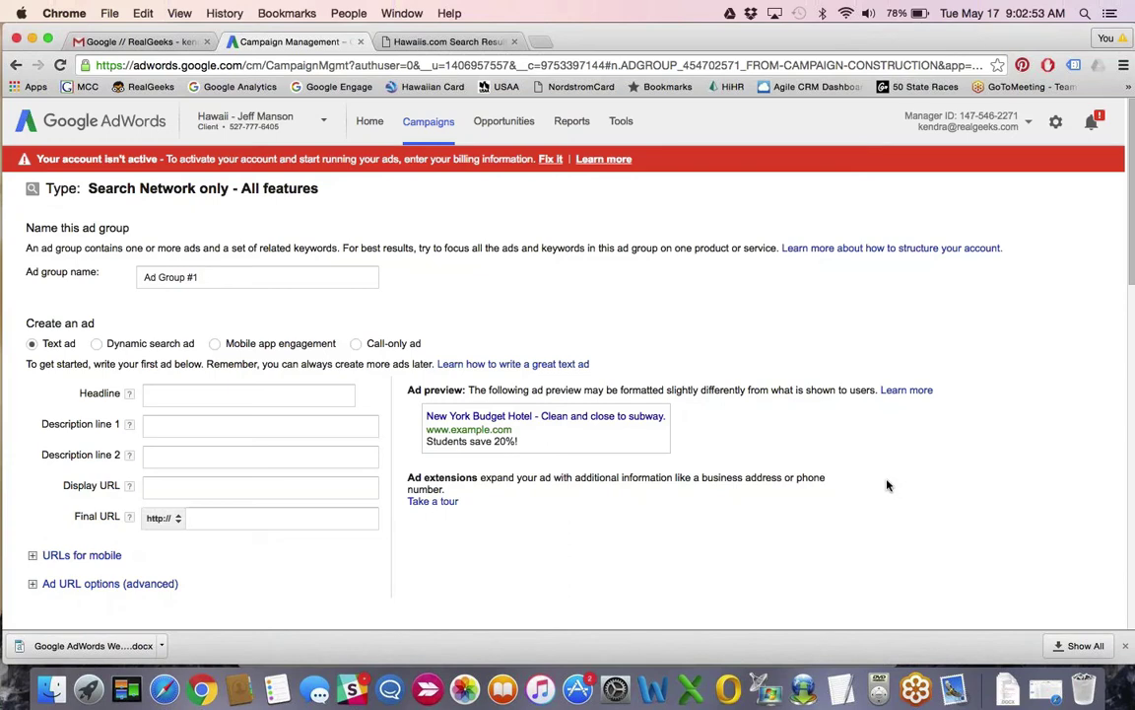
{"action": "triple_click", "coordinate": [177, 277]}
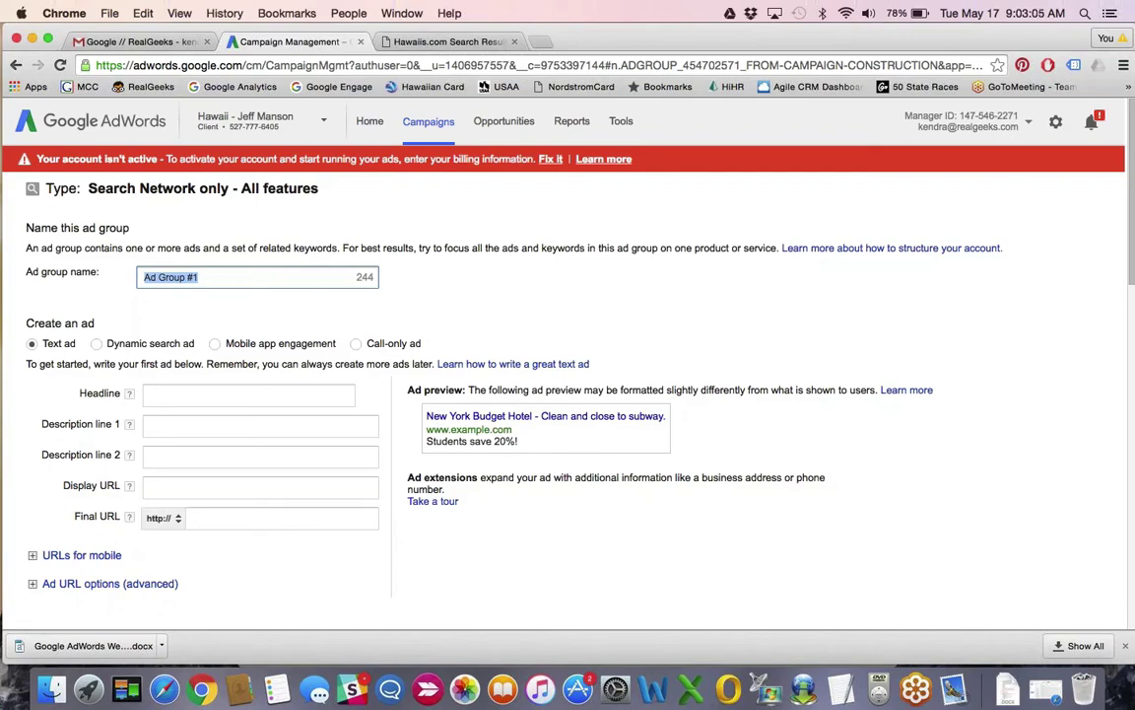
{"action": "type", "text": "Ho"}
{"action": "key", "text": "BackSpace"}
{"action": "type", "text": "onolulu, HI Homes for Sale"}
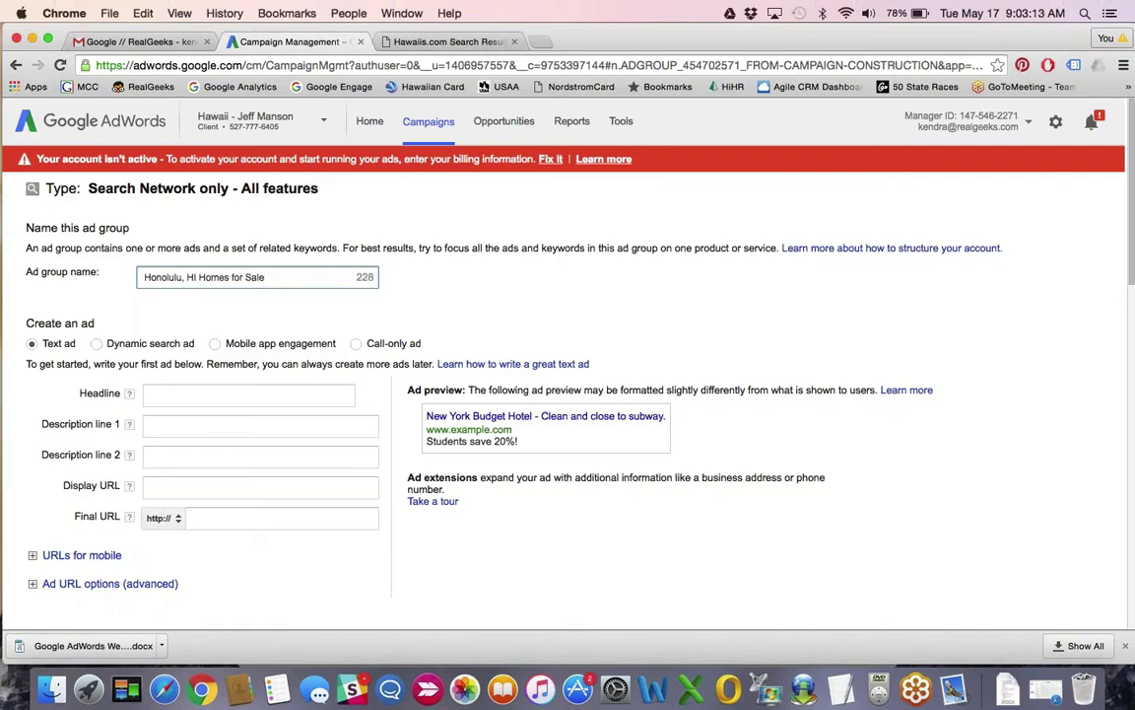
Write headline 'Honolulu Homes for Sale' with descriptions 'View Honolulu, HI Homes for Sale.' and 'Home Info, Photos, Maps & More.'.
{"action": "left_click", "coordinate": [153, 393]}
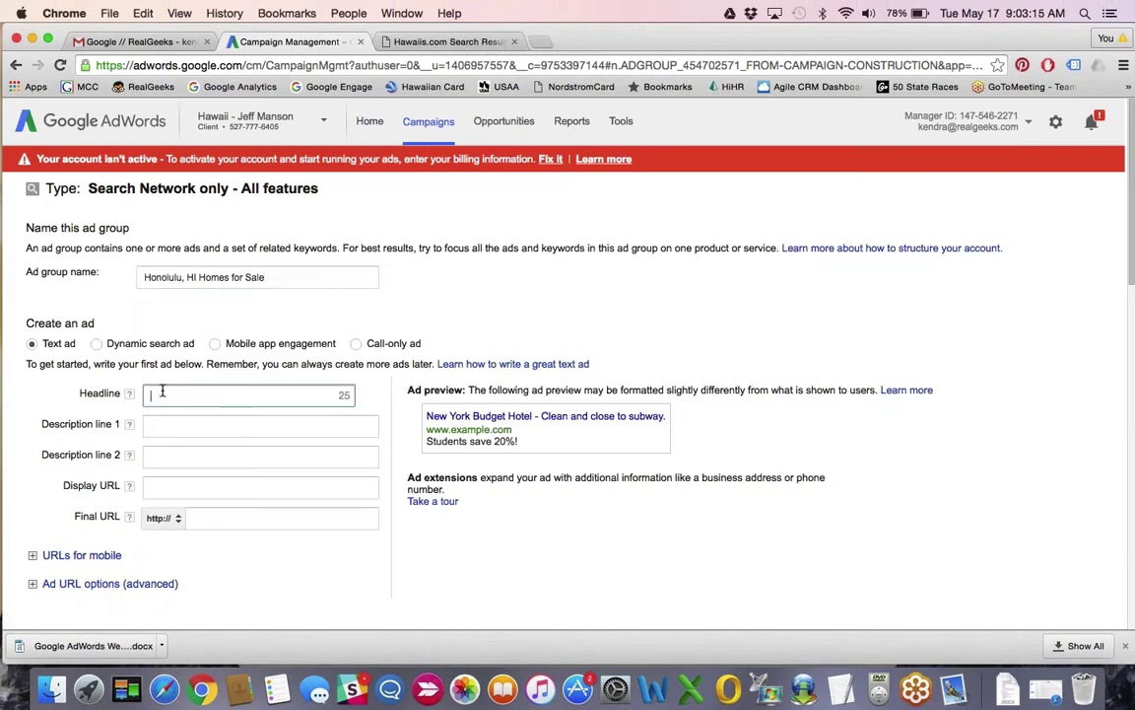
{"action": "type", "text": "Honolulu Homes of r"}
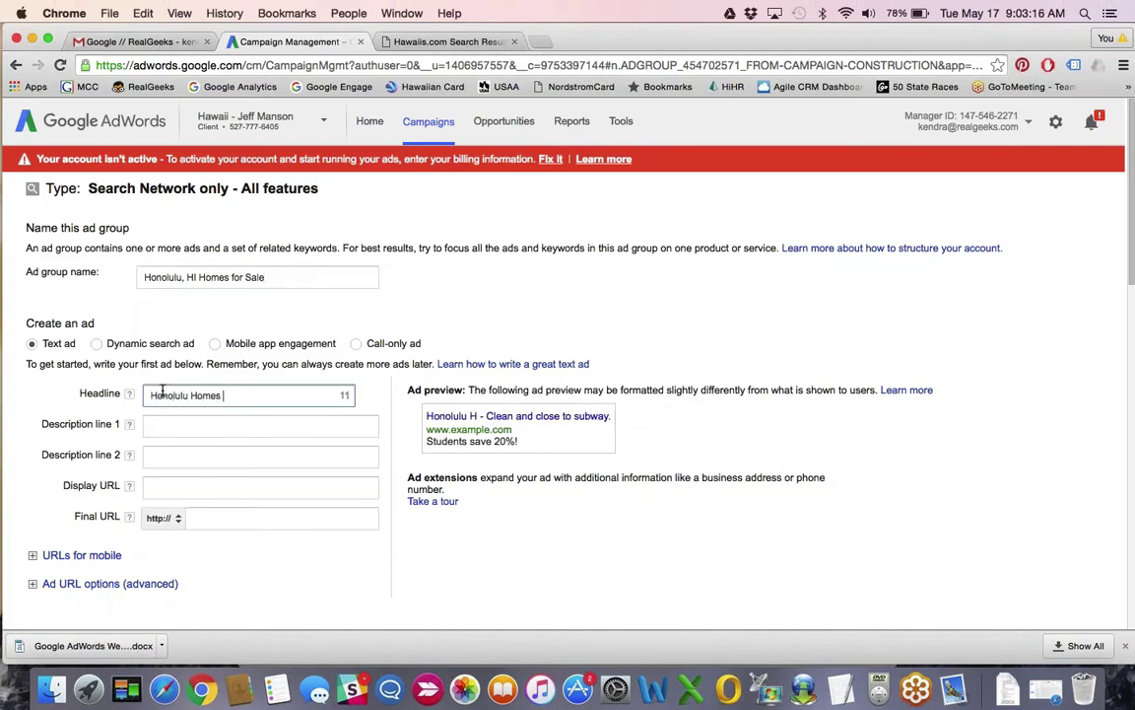
{"action": "key", "text": "BackSpace"}
{"action": "key", "text": "BackSpace"}
{"action": "key", "text": "BackSpace"}
{"action": "key", "text": "BackSpace"}
{"action": "type", "text": "for Sale"}
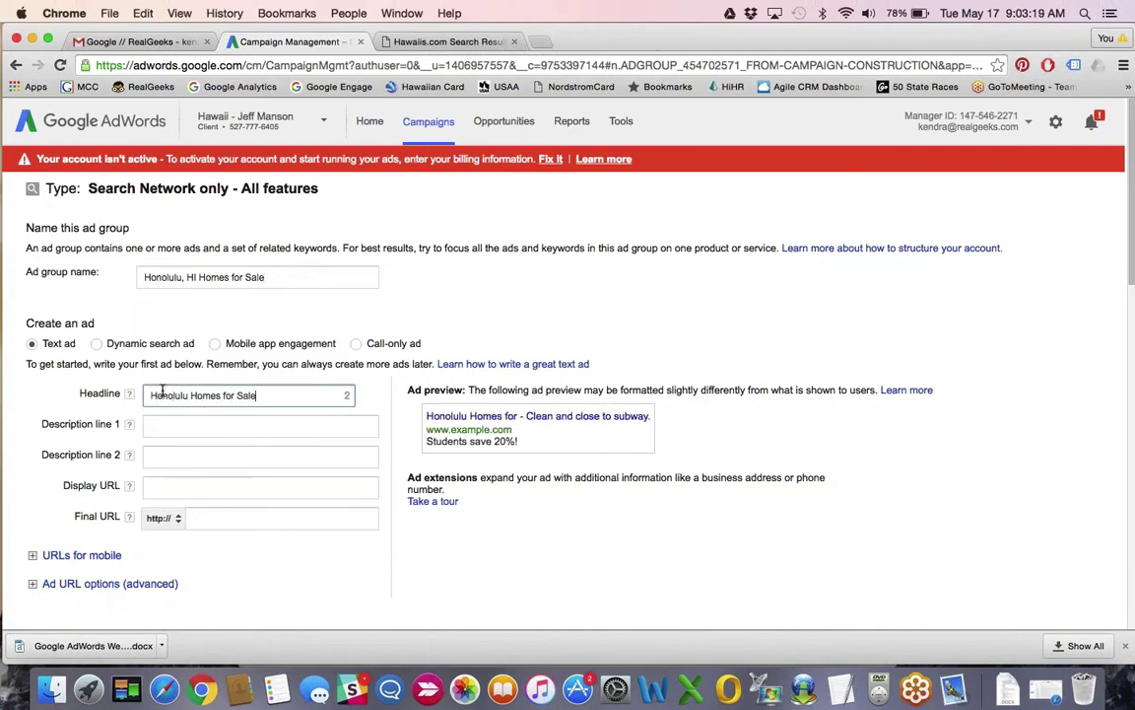
{"action": "left_click", "coordinate": [194, 419]}
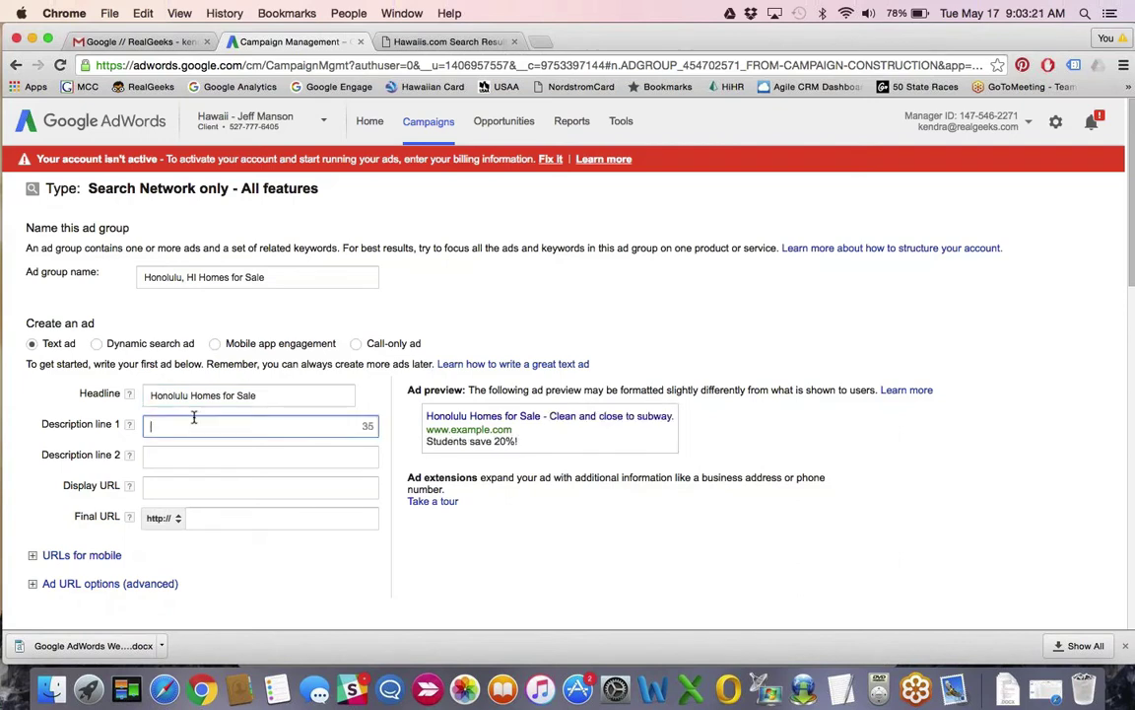
{"action": "type", "text": "View Honolu"}
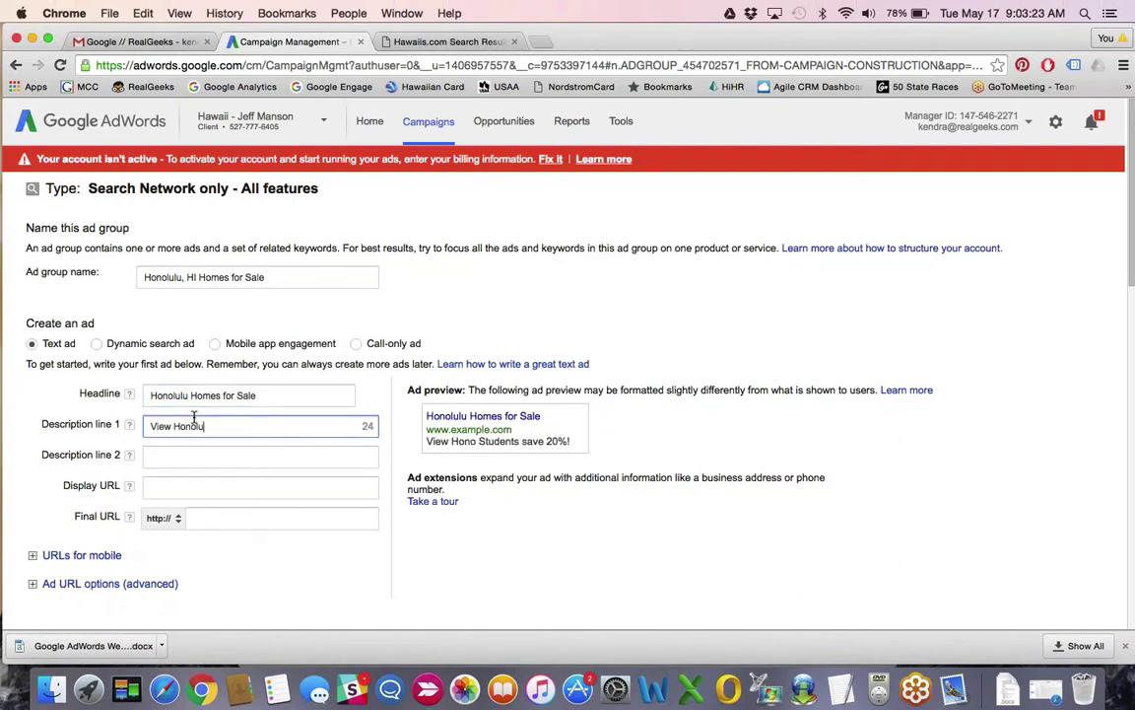
{"action": "type", "text": "lu, HI Homes fo"}
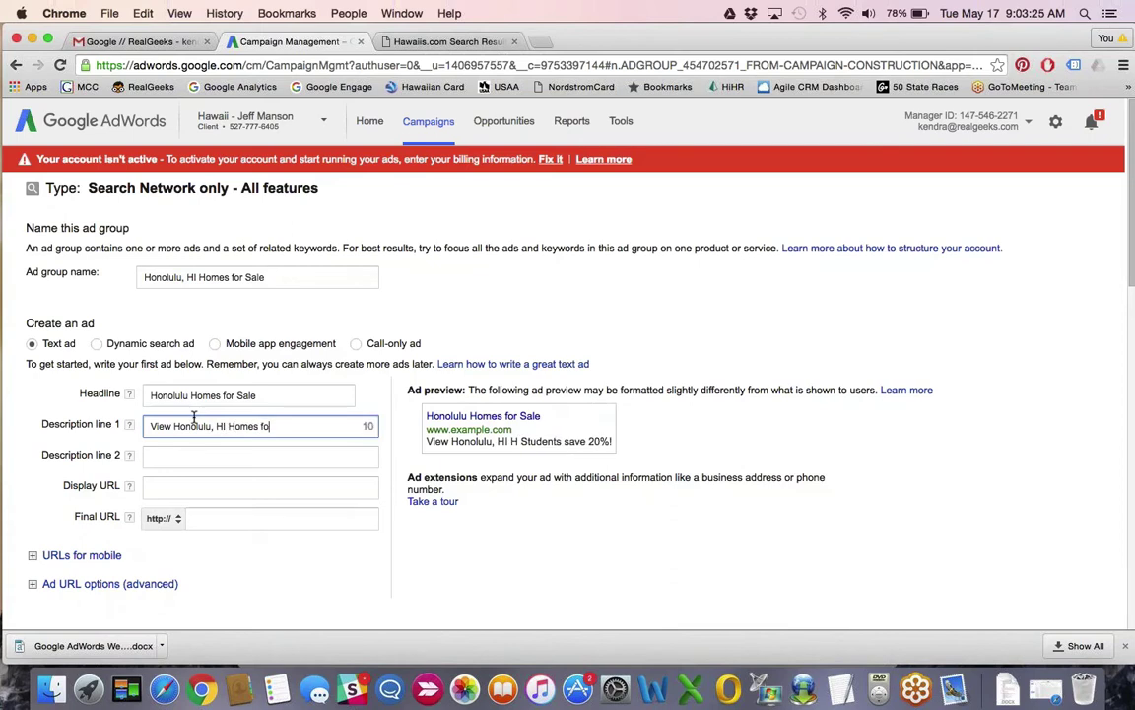
{"action": "type", "text": "r Sale."}
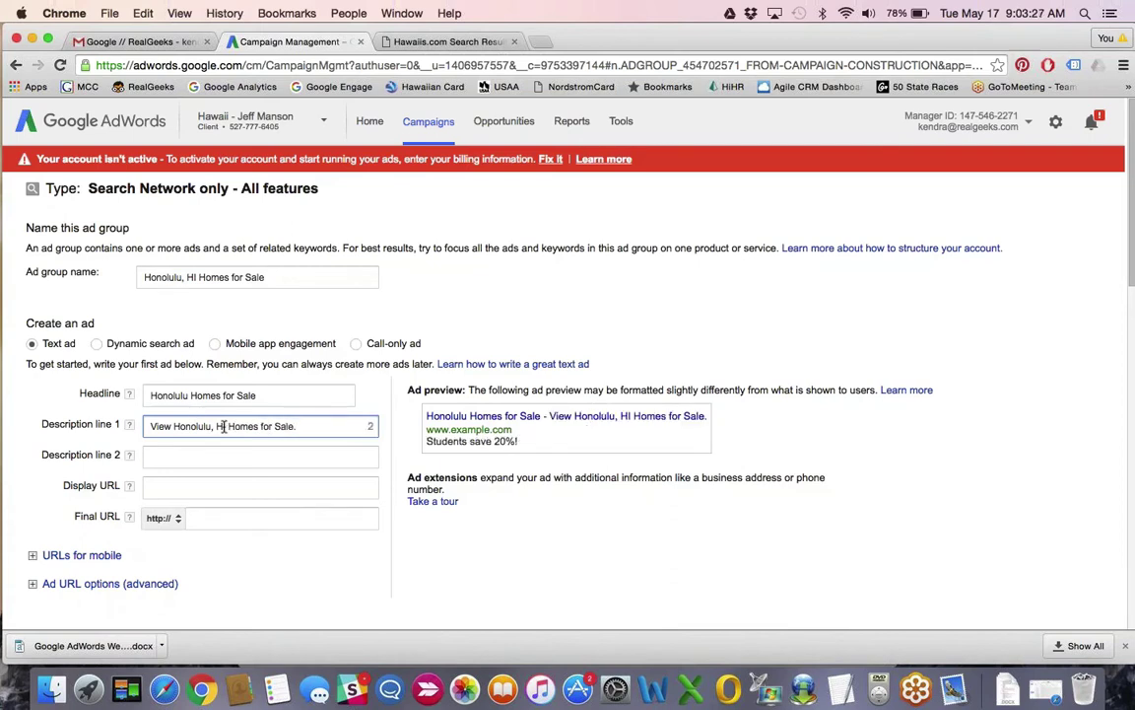
{"action": "double_click", "coordinate": [216, 425]}
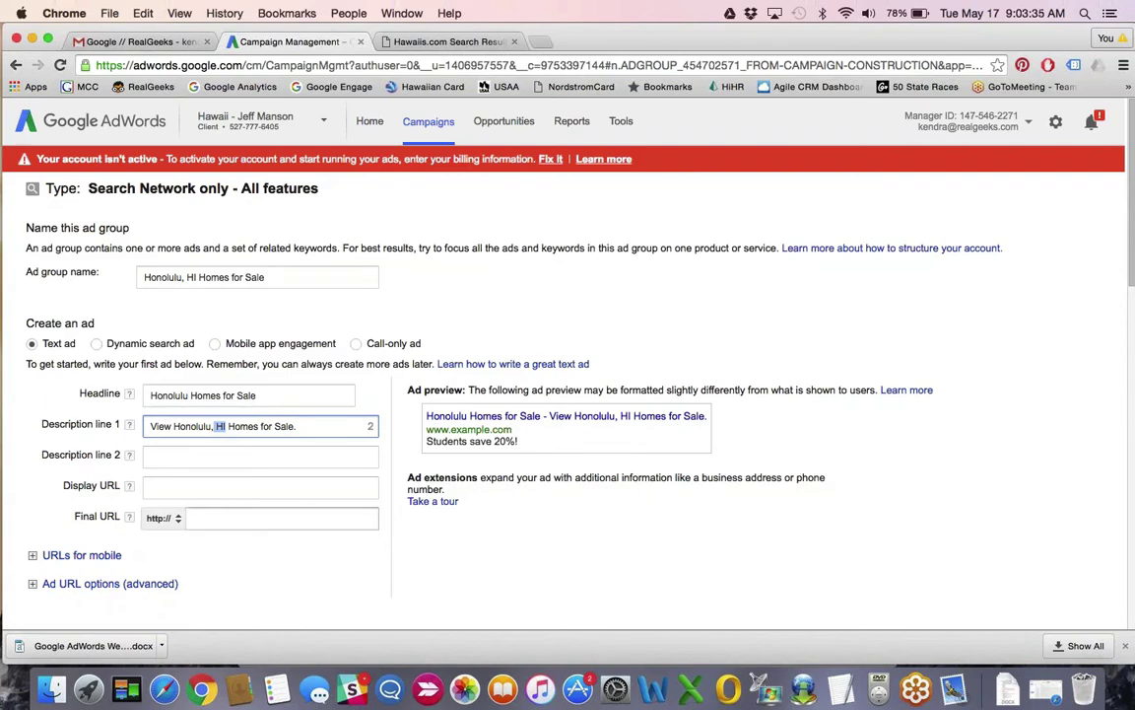
{"action": "left_click", "coordinate": [225, 457]}
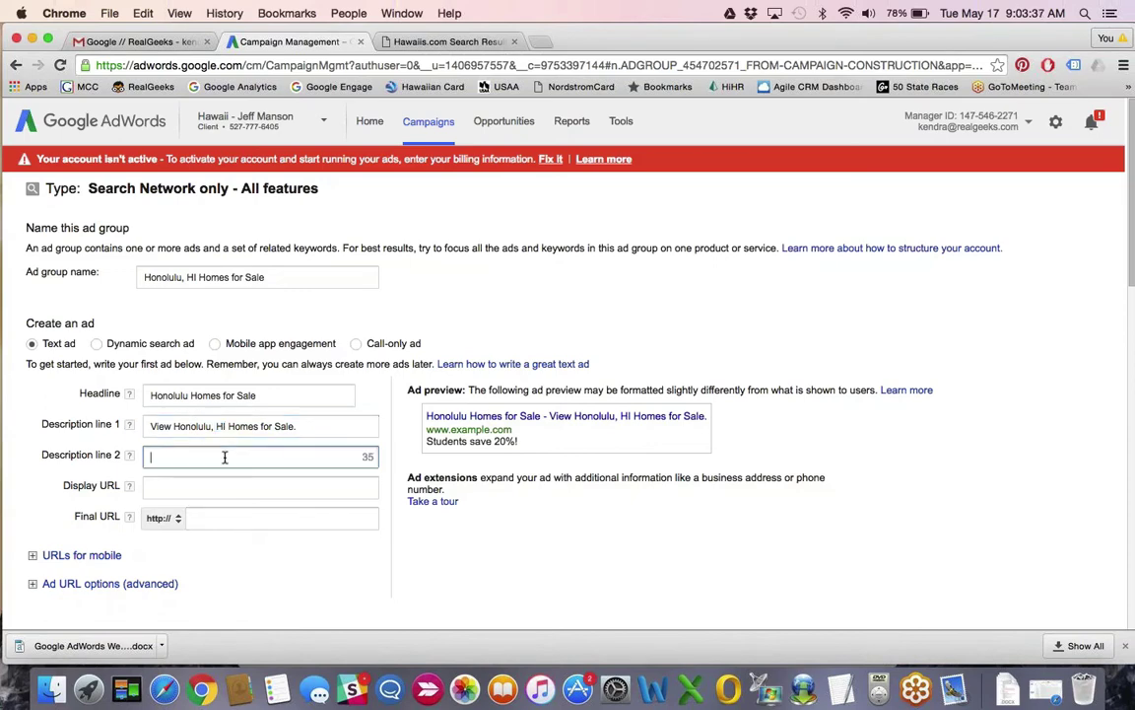
{"action": "type", "text": "Hon"}
{"action": "key", "text": "BackSpace"}
{"action": "type", "text": "me Info, "}
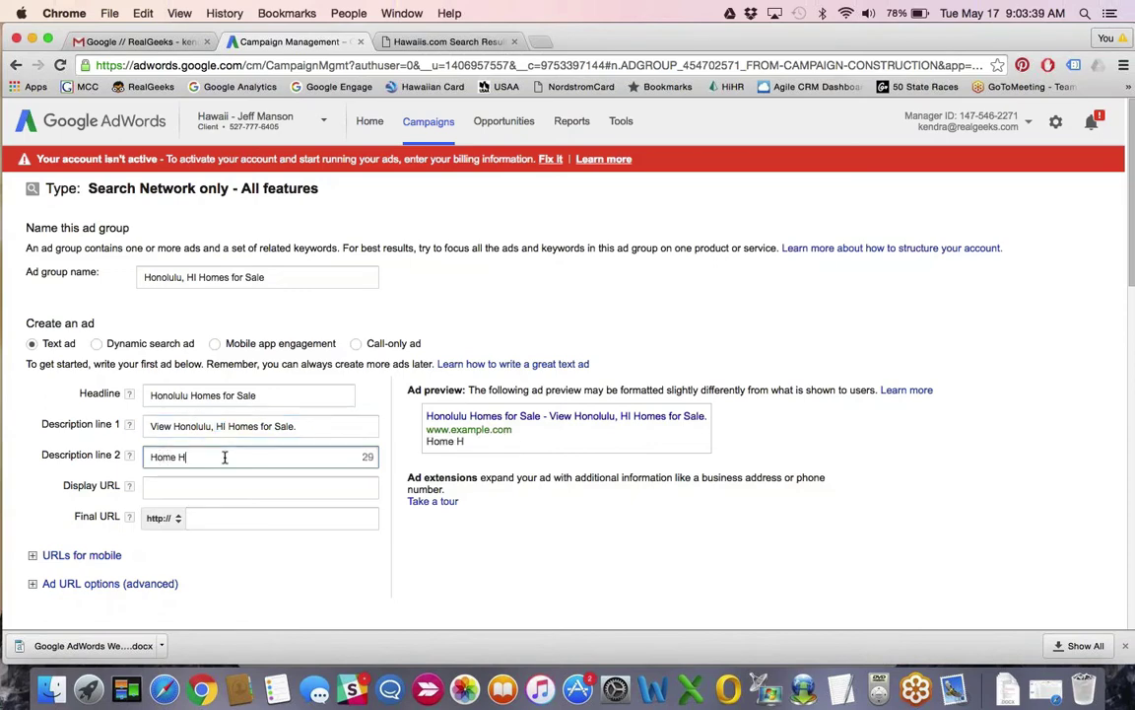
{"action": "type", "text": "Photos, Maps & More."}
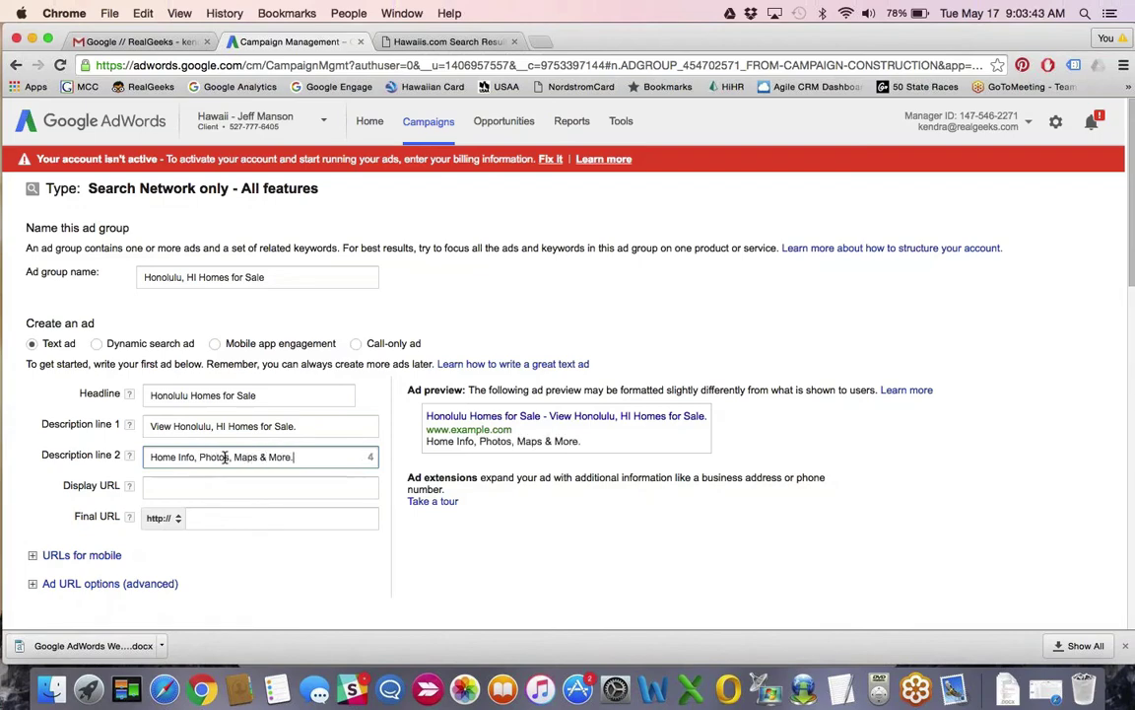
{"action": "key", "text": "Tab"}
Copy the hawaiis.com Honolulu page address from the listings site.
{"action": "left_click", "coordinate": [450, 41]}
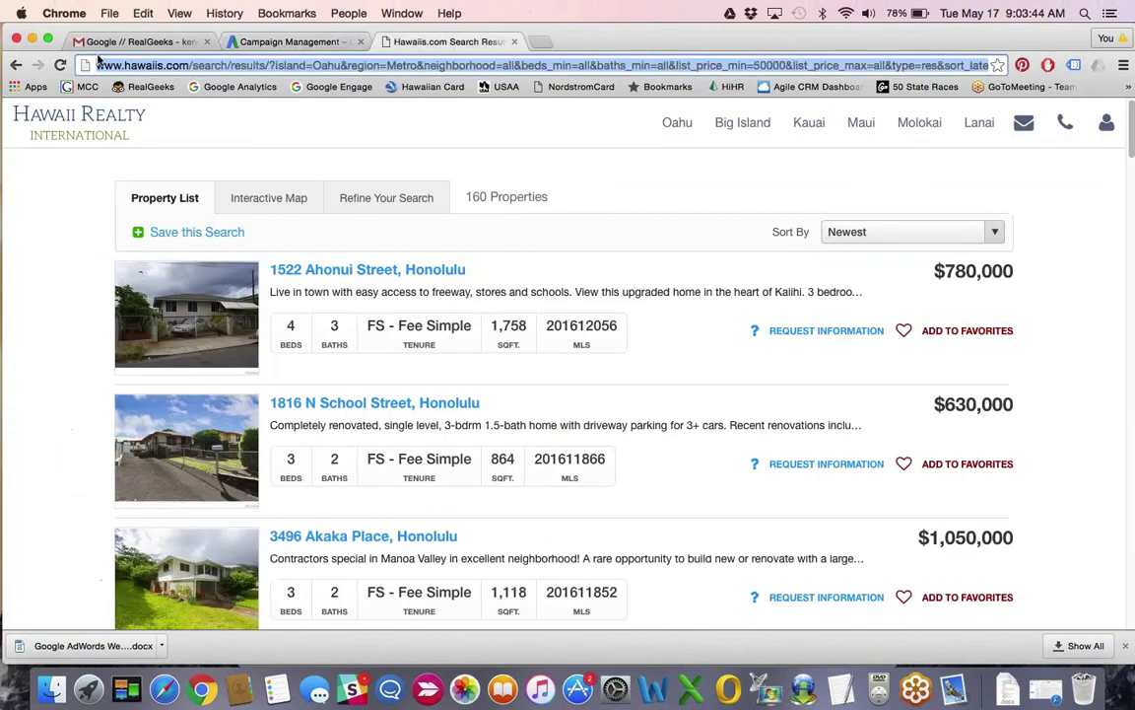
{"action": "left_click", "coordinate": [15, 65]}
{"action": "left_click", "coordinate": [16, 65]}
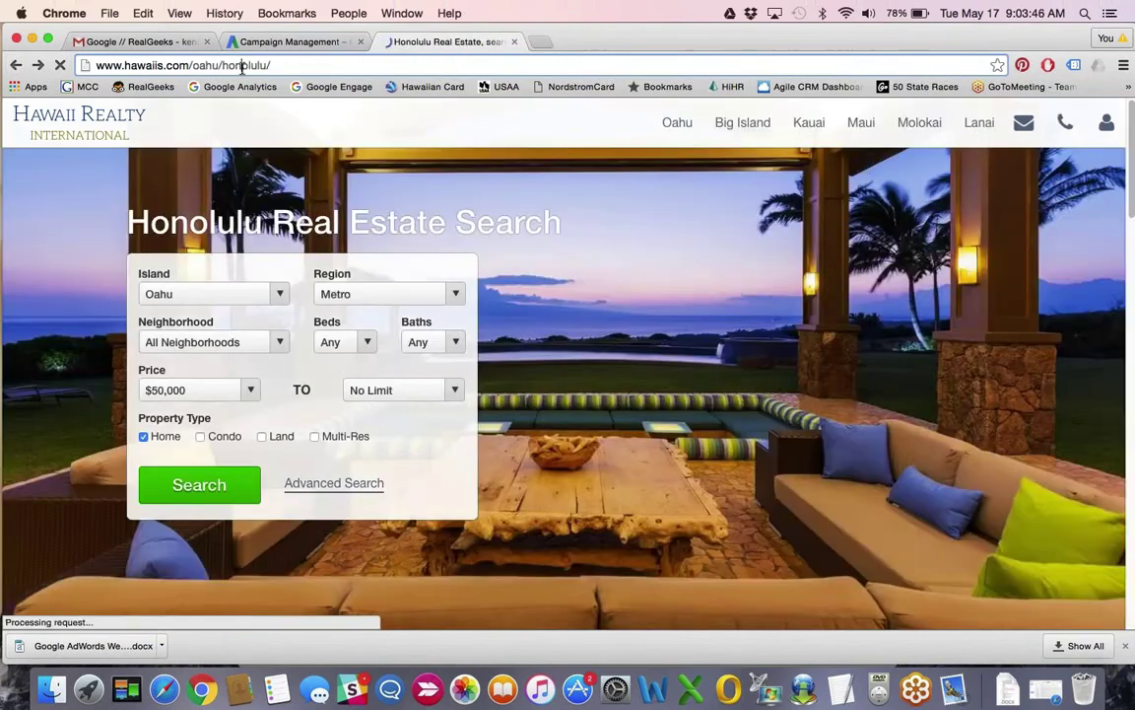
{"action": "right_click", "coordinate": [212, 64]}
{"action": "left_click", "coordinate": [211, 63]}
{"action": "right_click", "coordinate": [234, 63]}
{"action": "left_click", "coordinate": [262, 86]}
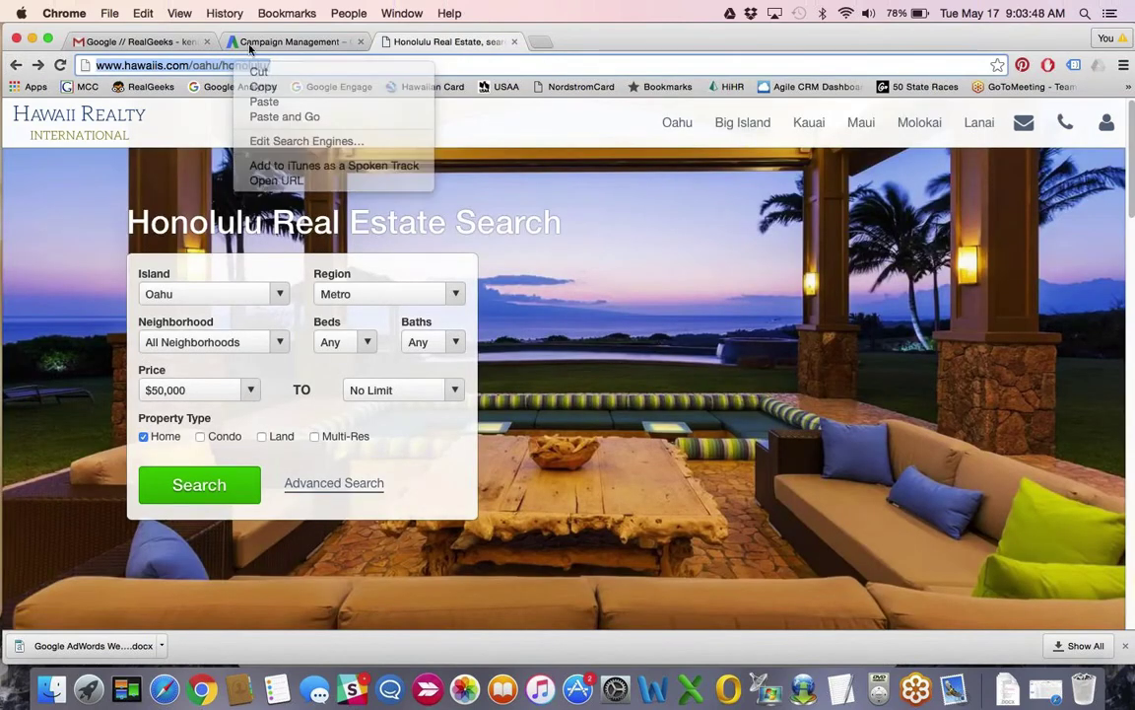
{"action": "left_click", "coordinate": [289, 41]}
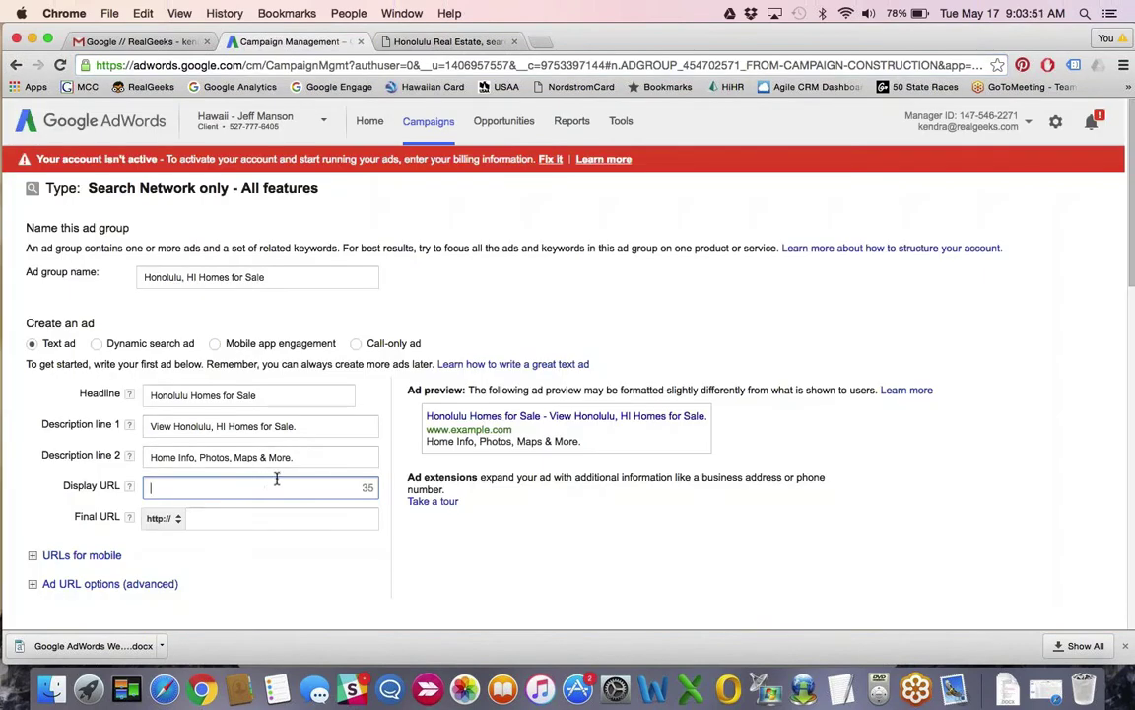
Paste the Honolulu address as display and final URL, and as tracking template with ?keyword={keyword}.
{"action": "key", "text": "super+v"}
{"action": "left_click", "coordinate": [266, 519]}
{"action": "key", "text": "super+v"}
{"action": "left_click", "coordinate": [110, 583]}
{"action": "left_click", "coordinate": [240, 597]}
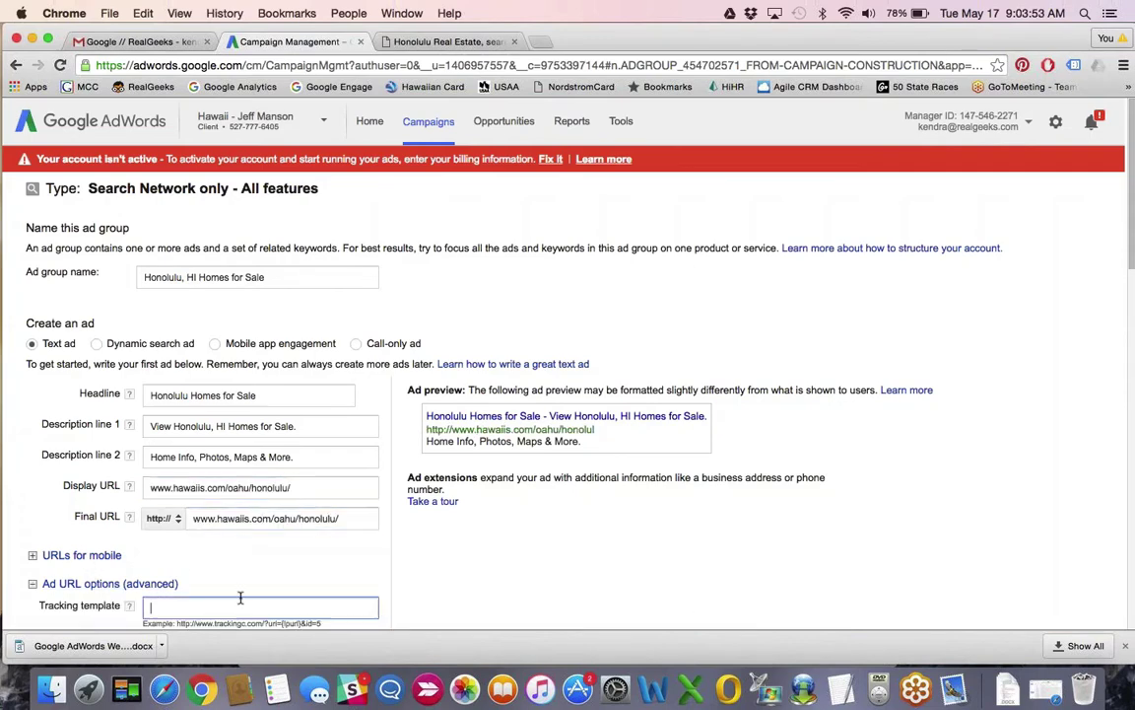
{"action": "key", "text": "super+v"}
{"action": "type", "text": "?kyword"}
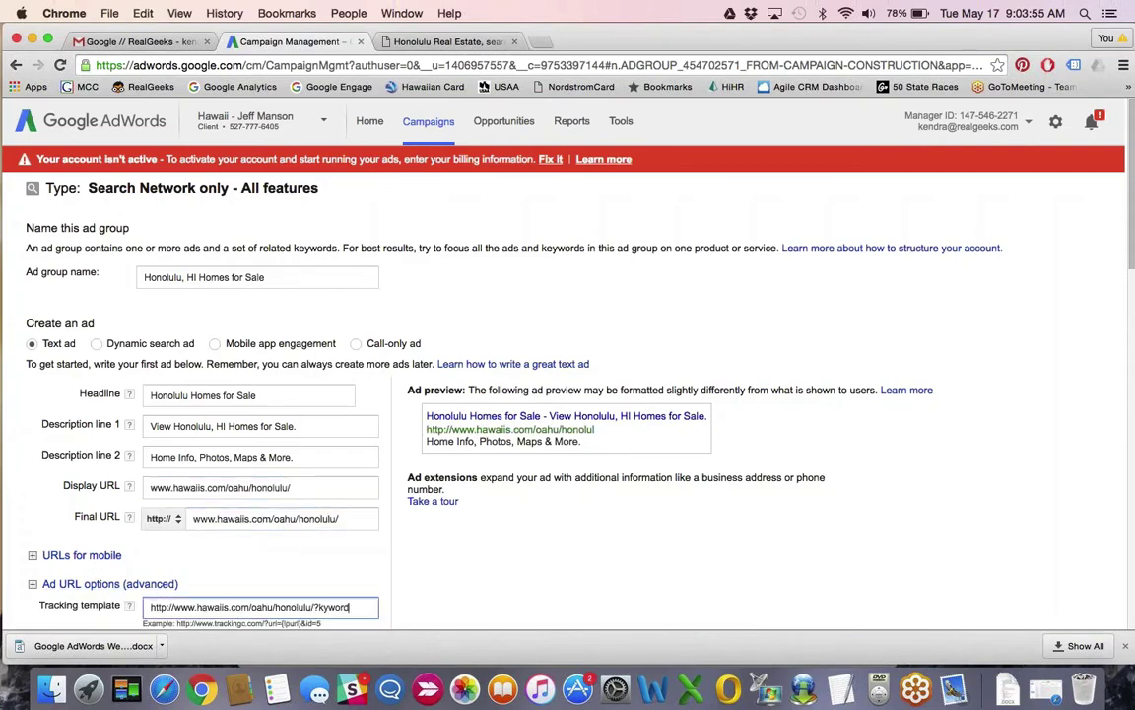
{"action": "key", "text": "BackSpace"}
{"action": "key", "text": "BackSpace"}
{"action": "key", "text": "BackSpace"}
{"action": "key", "text": "BackSpace"}
{"action": "key", "text": "BackSpace"}
{"action": "type", "text": "eyword={keyword}"}
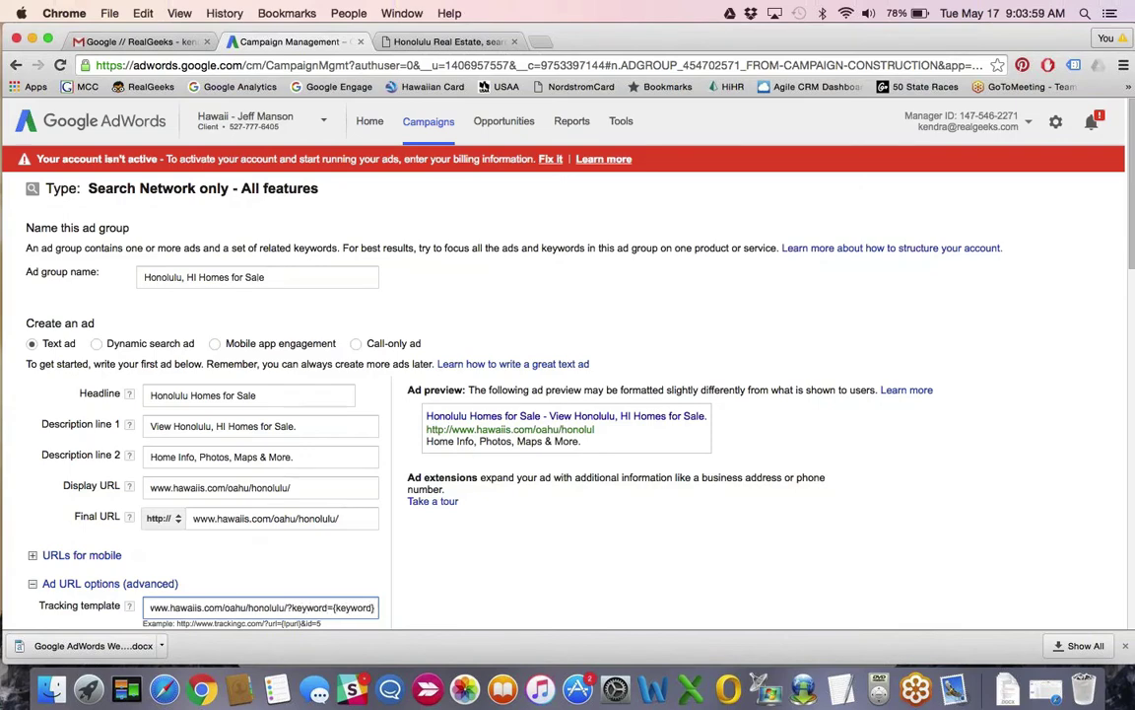
Enter exact-match keywords [honolulu hi homes for sale] and [honolulu hawaii homes for sale].
{"action": "scroll", "coordinate": [218, 474], "scroll_direction": "down", "scroll_amount": 10}
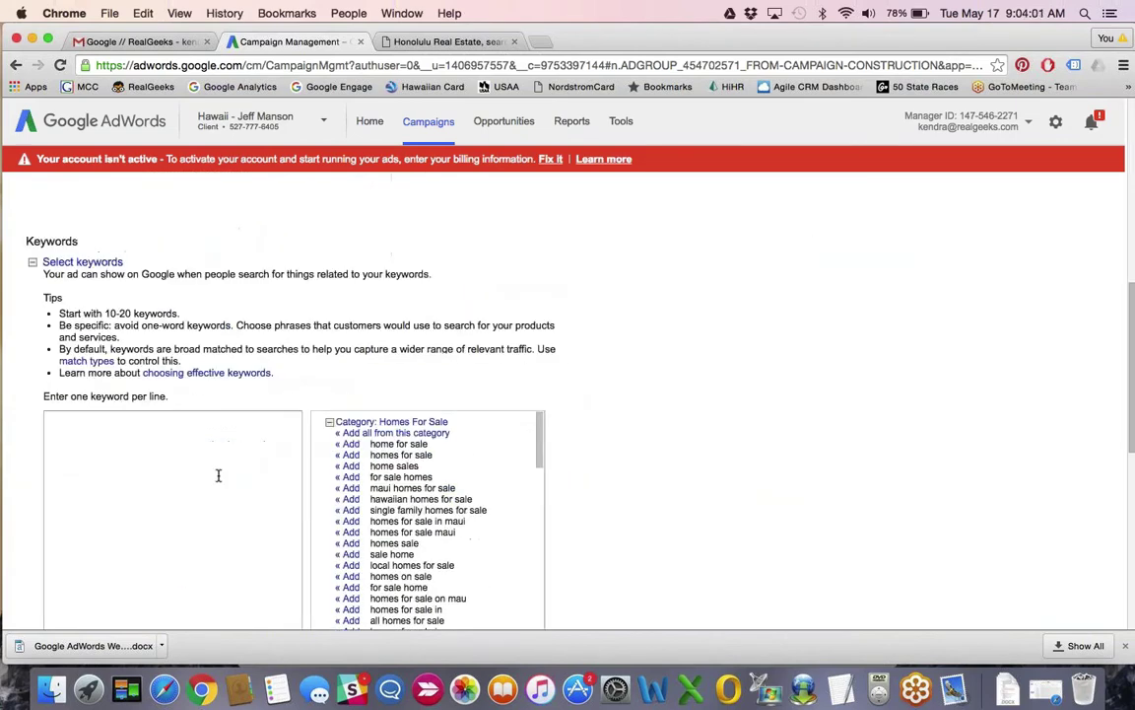
{"action": "left_click", "coordinate": [218, 474]}
{"action": "type", "text": "[ho"}
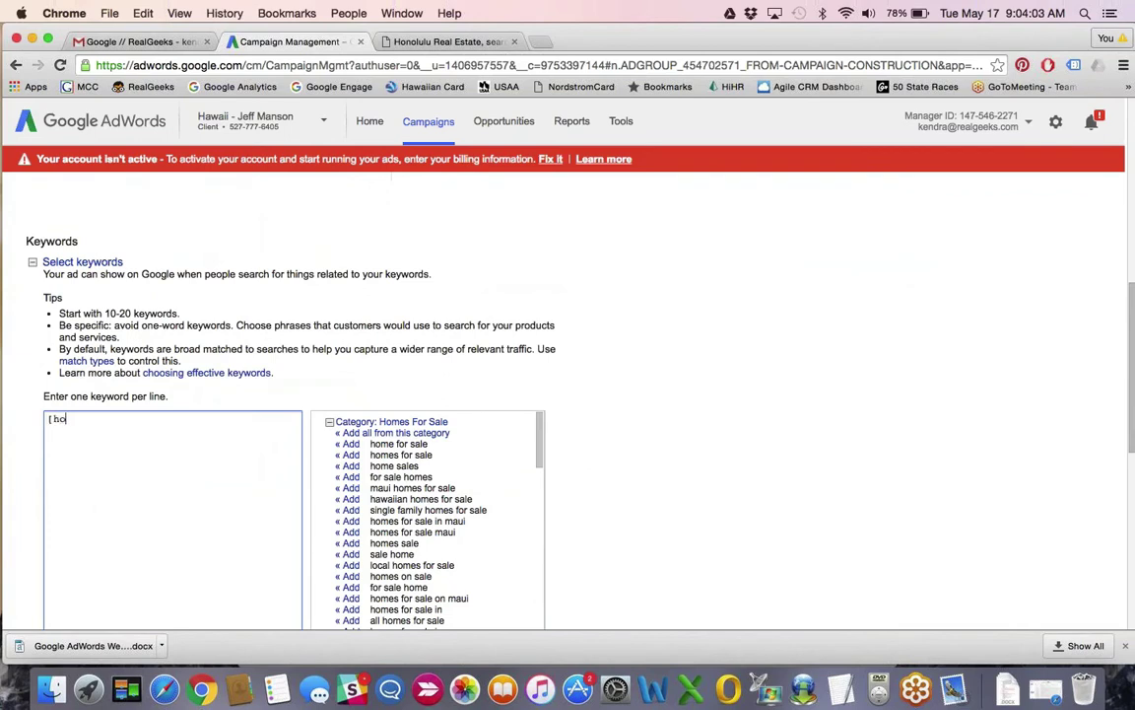
{"action": "type", "text": "nolulu hi homes for sale]"}
{"action": "key", "text": "Return"}
{"action": "type", "text": "[ho"}
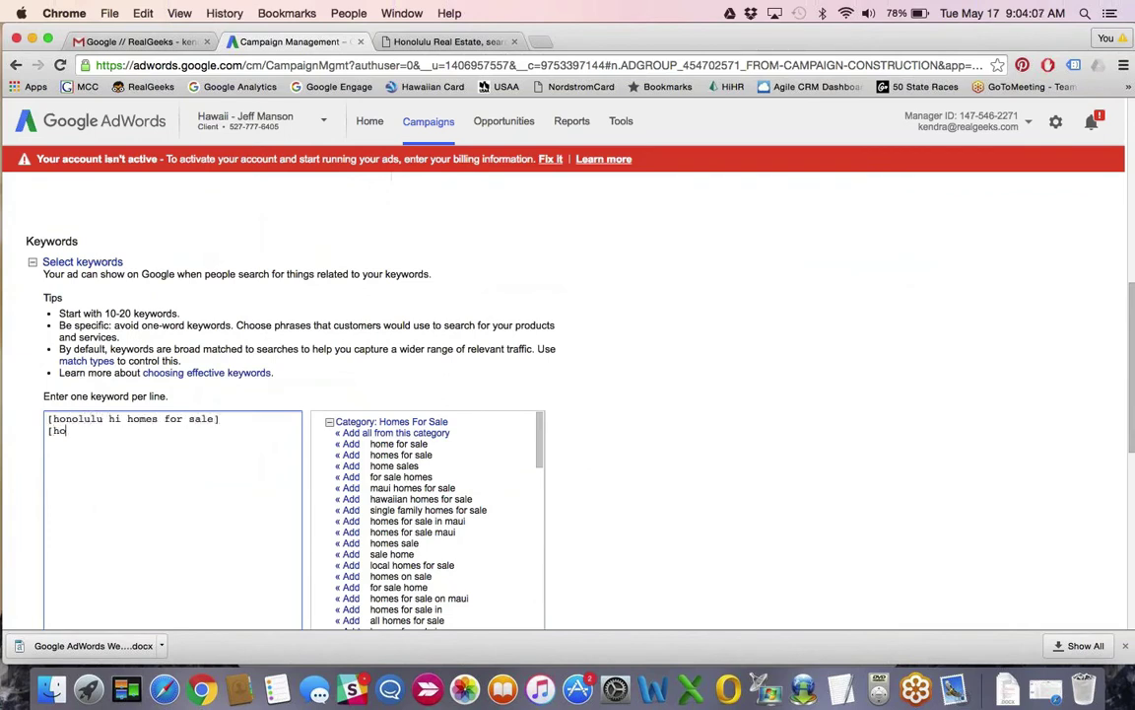
{"action": "type", "text": "nolulu hawaii homes for sale]"}
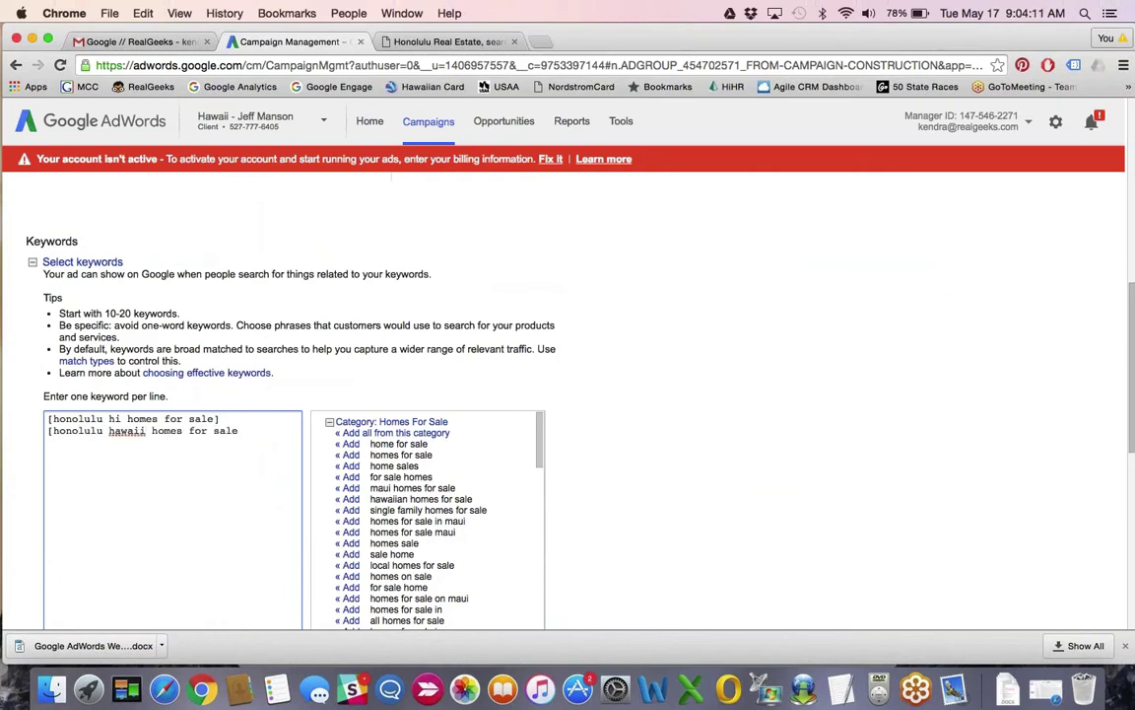
{"action": "double_click", "coordinate": [128, 431]}
{"action": "left_click", "coordinate": [301, 426]}
{"action": "scroll", "coordinate": [275, 267], "scroll_direction": "down", "scroll_amount": 2}
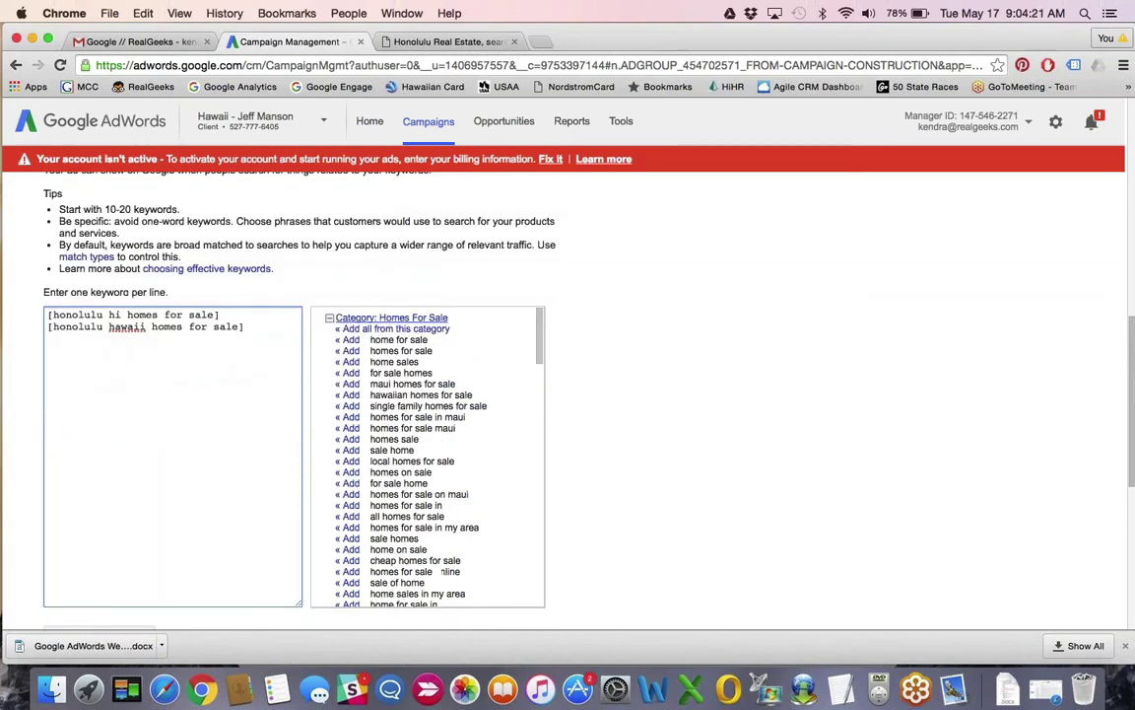
{"action": "scroll", "coordinate": [313, 314], "scroll_direction": "down", "scroll_amount": 2}
{"action": "scroll", "coordinate": [251, 352], "scroll_direction": "down", "scroll_amount": 2}
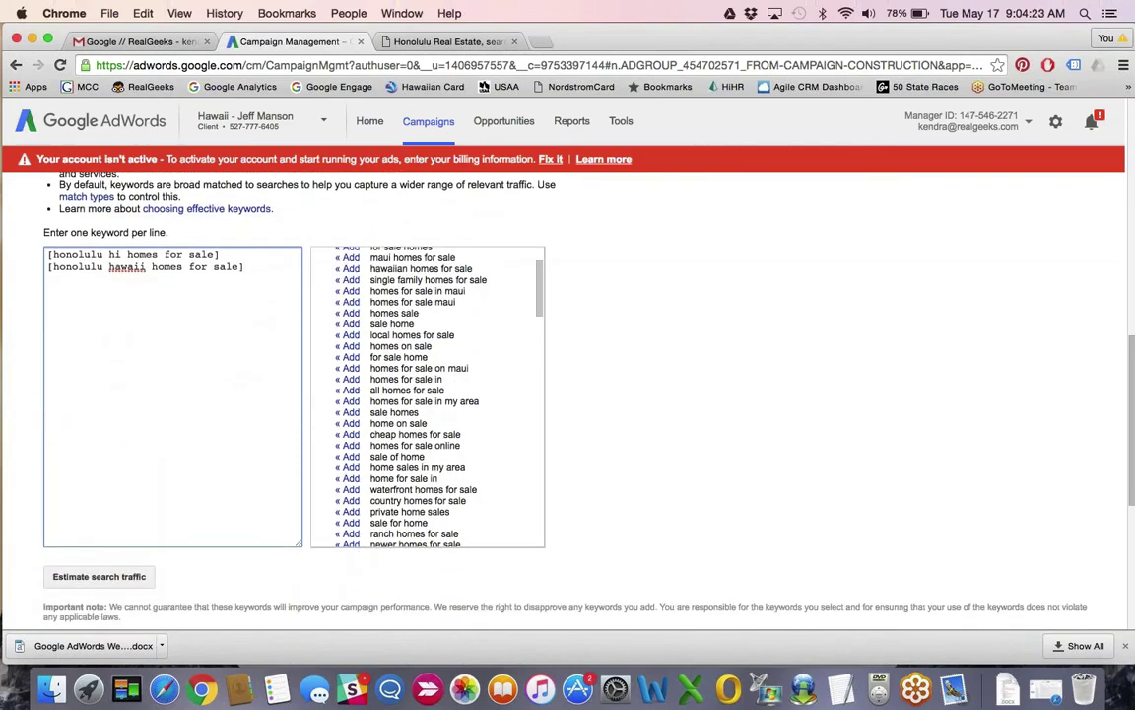
{"action": "left_click_drag", "start_coordinate": [46, 253], "coordinate": [134, 279]}
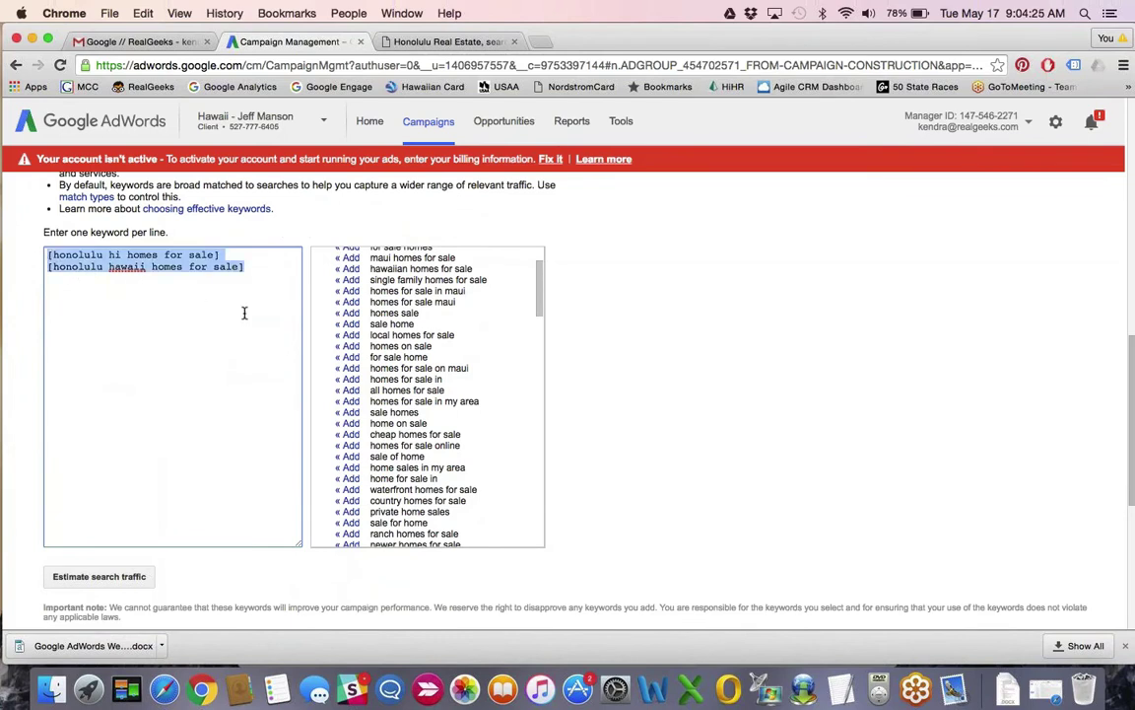
{"action": "left_click", "coordinate": [181, 294]}
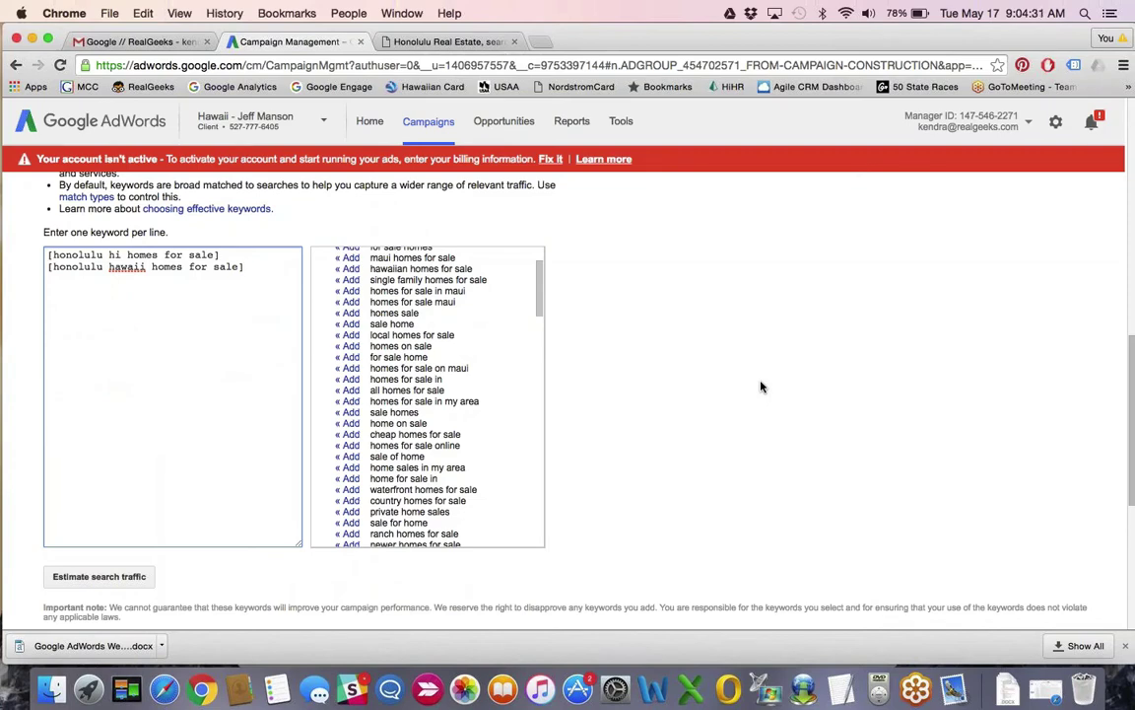
{"action": "scroll", "coordinate": [759, 390], "scroll_direction": "down", "scroll_amount": 5}
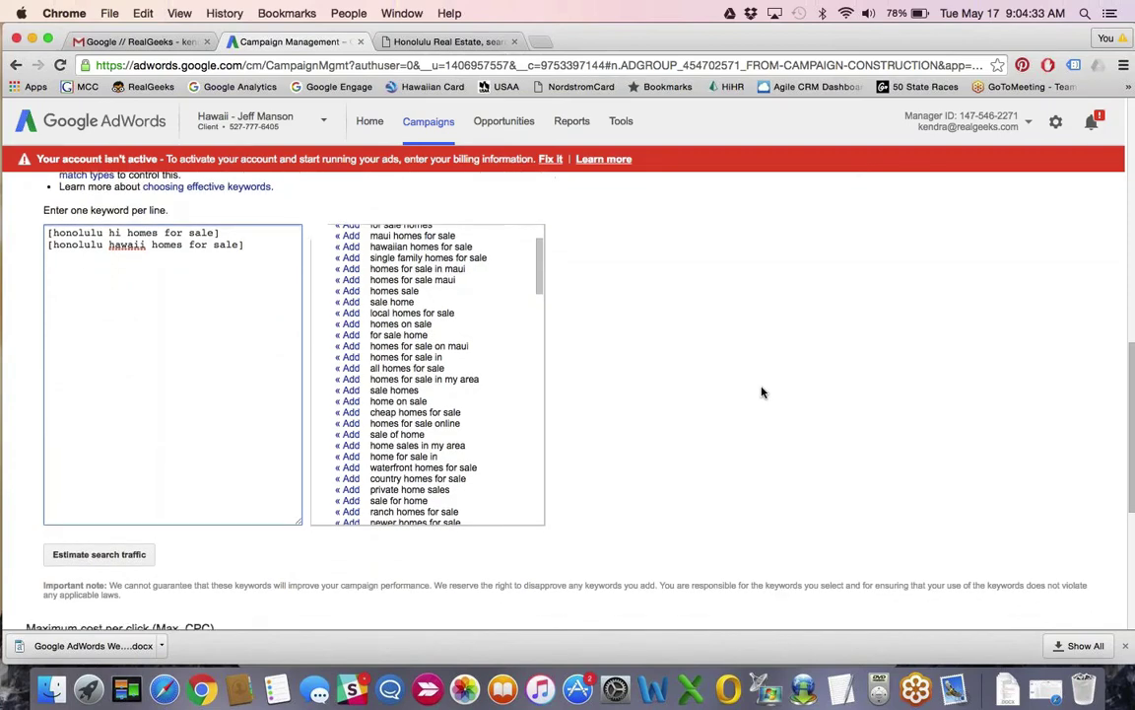
Set a 2.00 default bid and save the ad group, postponing billing setup.
{"action": "left_click", "coordinate": [233, 469]}
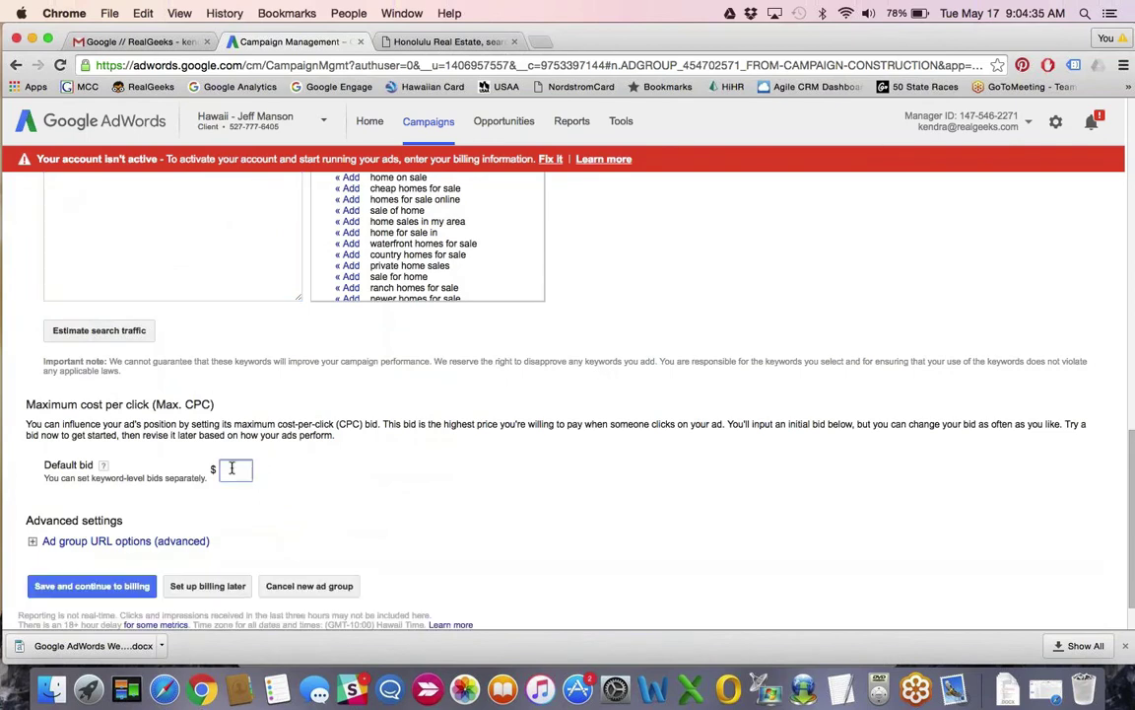
{"action": "type", "text": "1.00"}
{"action": "left_click", "coordinate": [266, 540]}
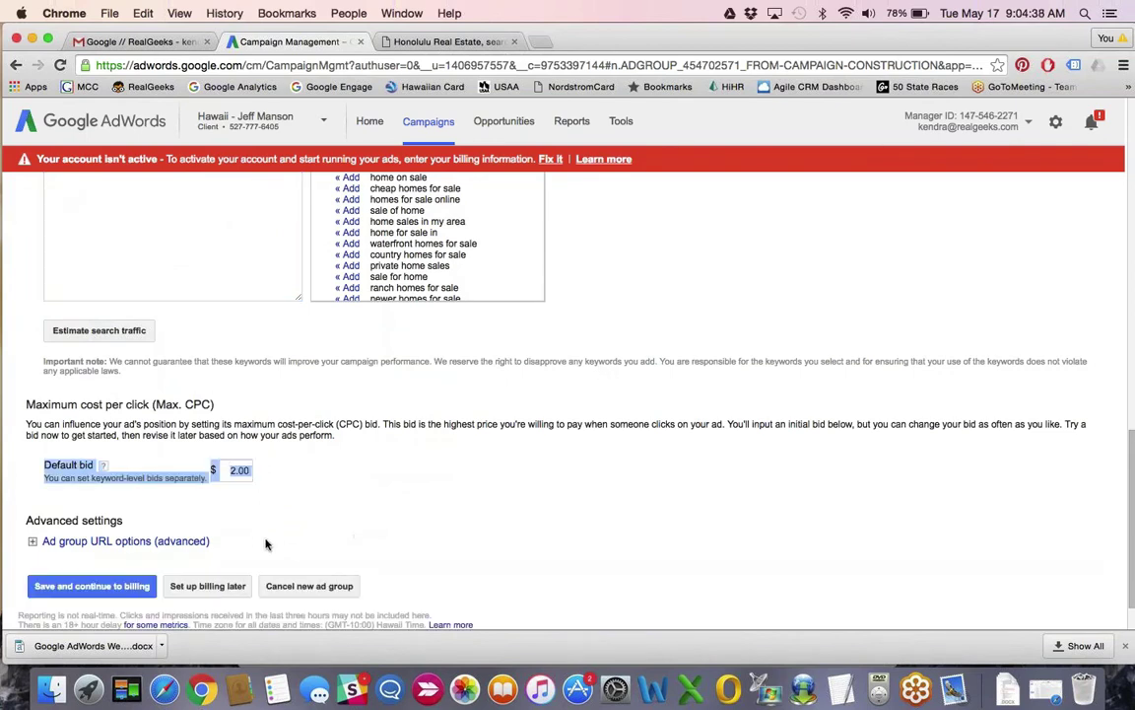
{"action": "left_click", "coordinate": [227, 584]}
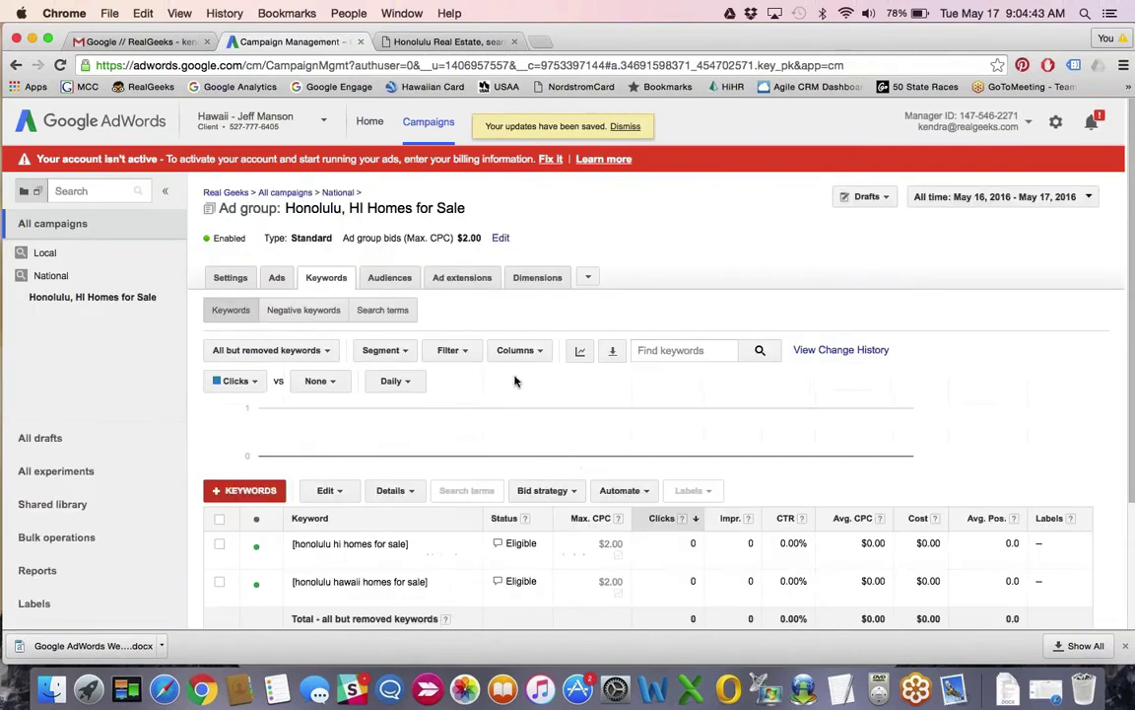
Start a new Honolulu text ad and clear its prefilled final URL and tracking template.
{"action": "left_click", "coordinate": [276, 279]}
{"action": "left_click", "coordinate": [239, 449]}
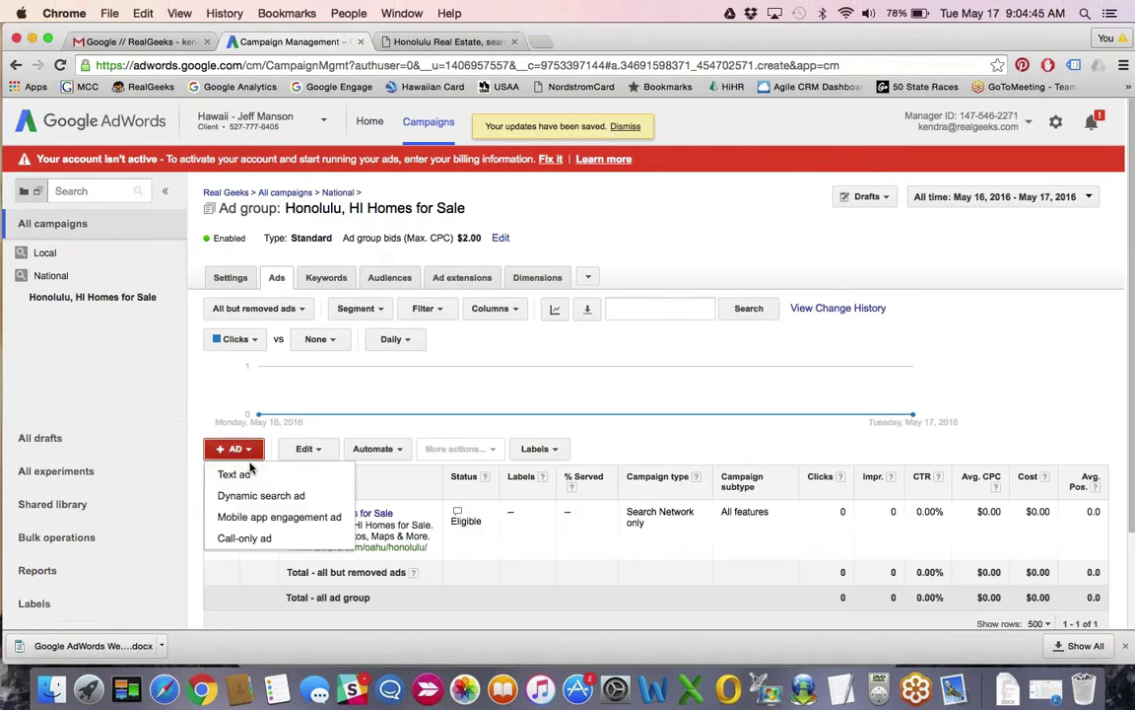
{"action": "left_click", "coordinate": [236, 474]}
{"action": "scroll", "coordinate": [463, 563], "scroll_direction": "down", "scroll_amount": 2}
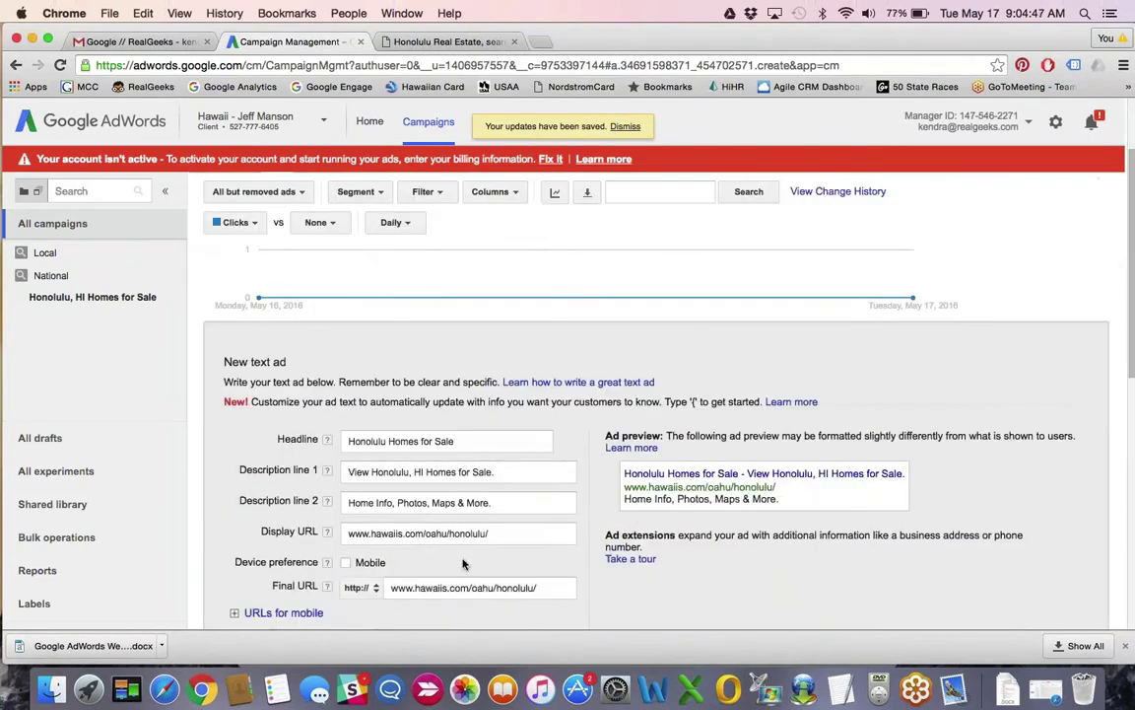
{"action": "scroll", "coordinate": [464, 564], "scroll_direction": "down", "scroll_amount": 5}
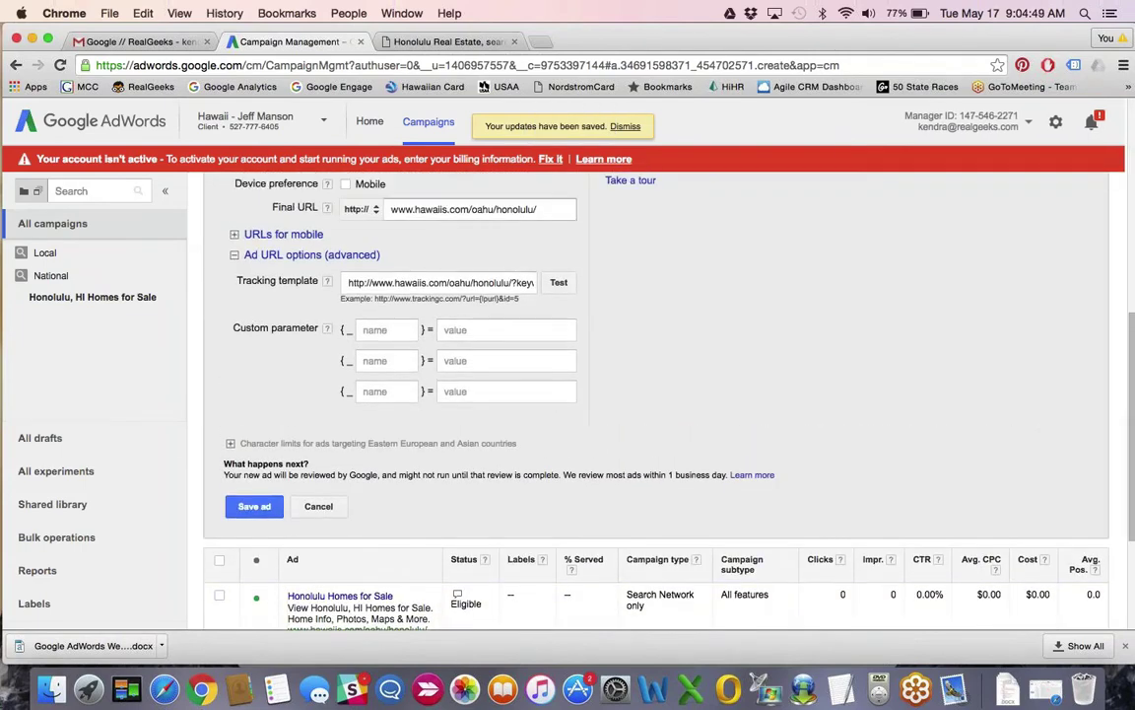
{"action": "triple_click", "coordinate": [463, 209]}
{"action": "key", "text": "BackSpace"}
{"action": "triple_click", "coordinate": [440, 282]}
{"action": "key", "text": "BackSpace"}
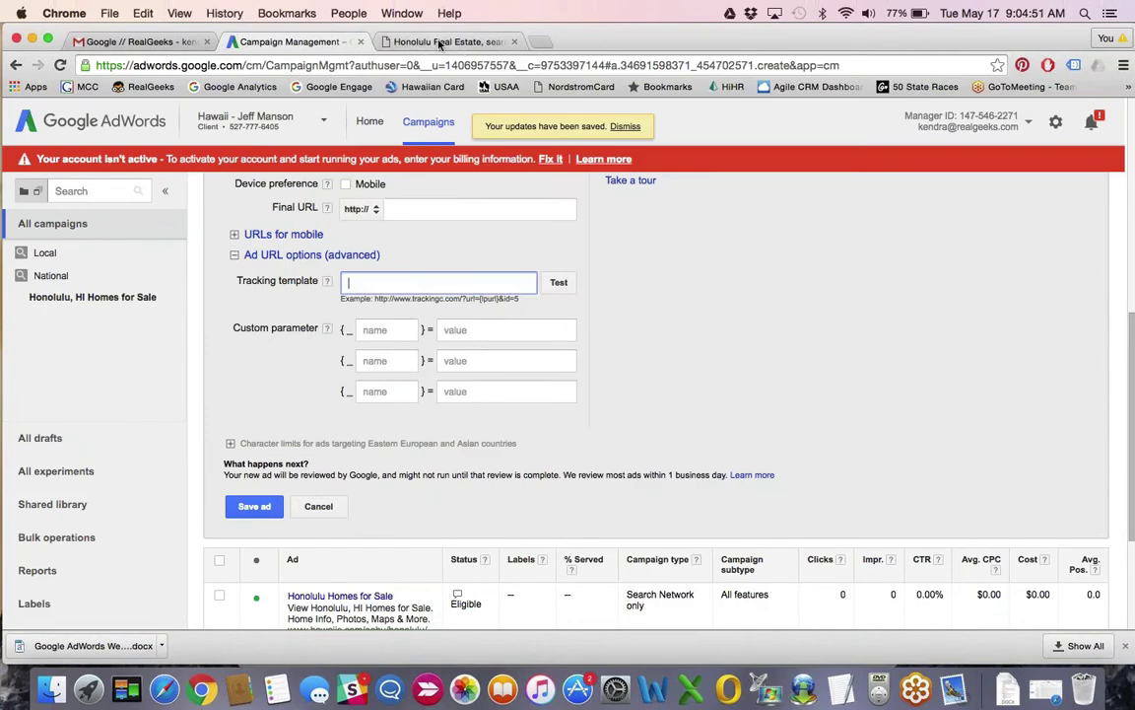
Run the Oahu property search on the real estate site and copy the results page URL.
{"action": "left_click", "coordinate": [441, 41]}
{"action": "left_click", "coordinate": [198, 481]}
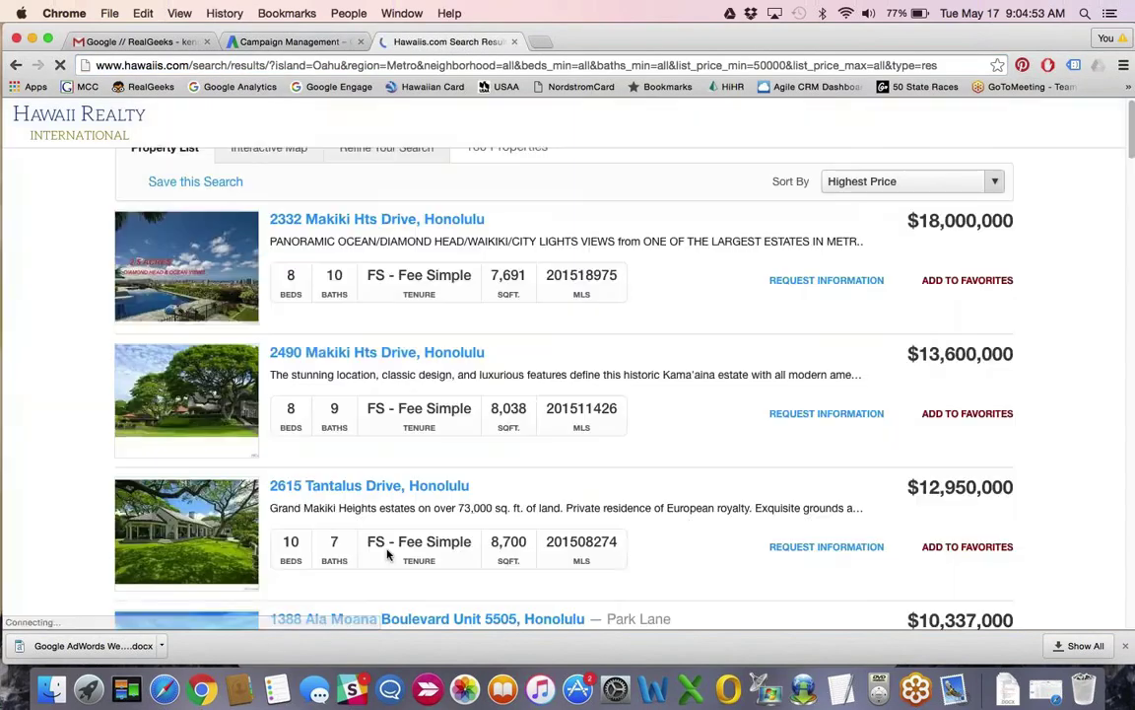
{"action": "left_click", "coordinate": [566, 65]}
{"action": "right_click", "coordinate": [572, 65]}
{"action": "left_click", "coordinate": [597, 94]}
Use the Oahu search URL as final URL and tracking template with &keyword={keyword}, then save.
{"action": "left_click", "coordinate": [289, 42]}
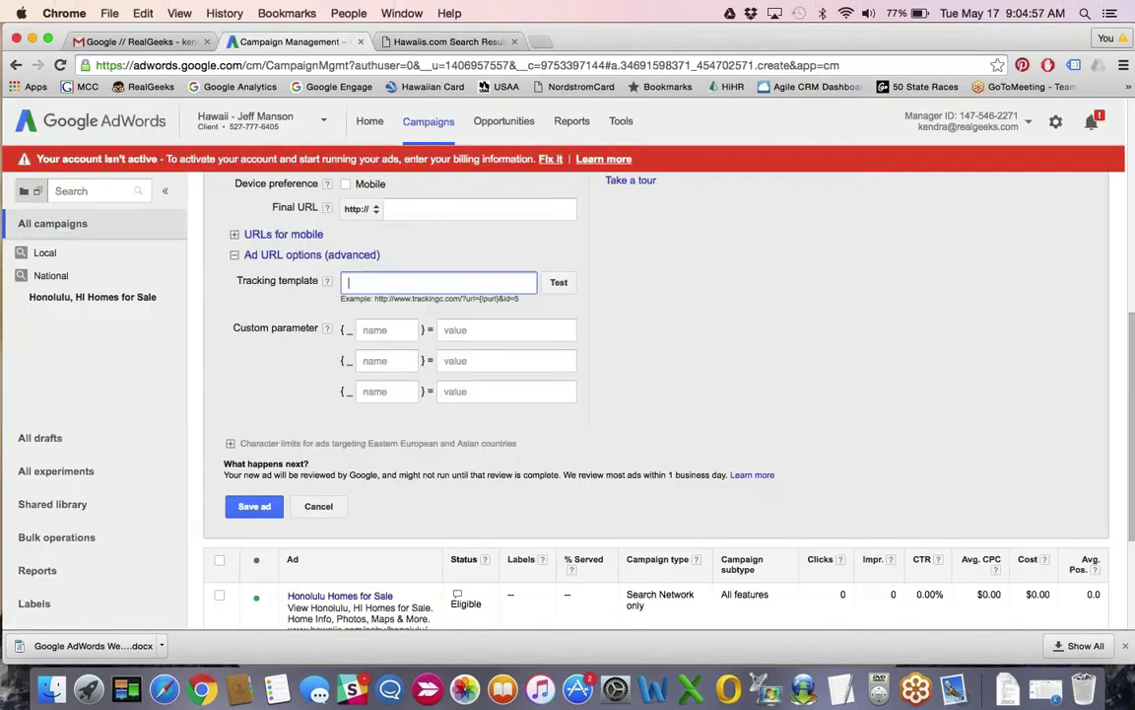
{"action": "left_click", "coordinate": [430, 210]}
{"action": "key", "text": "super+v"}
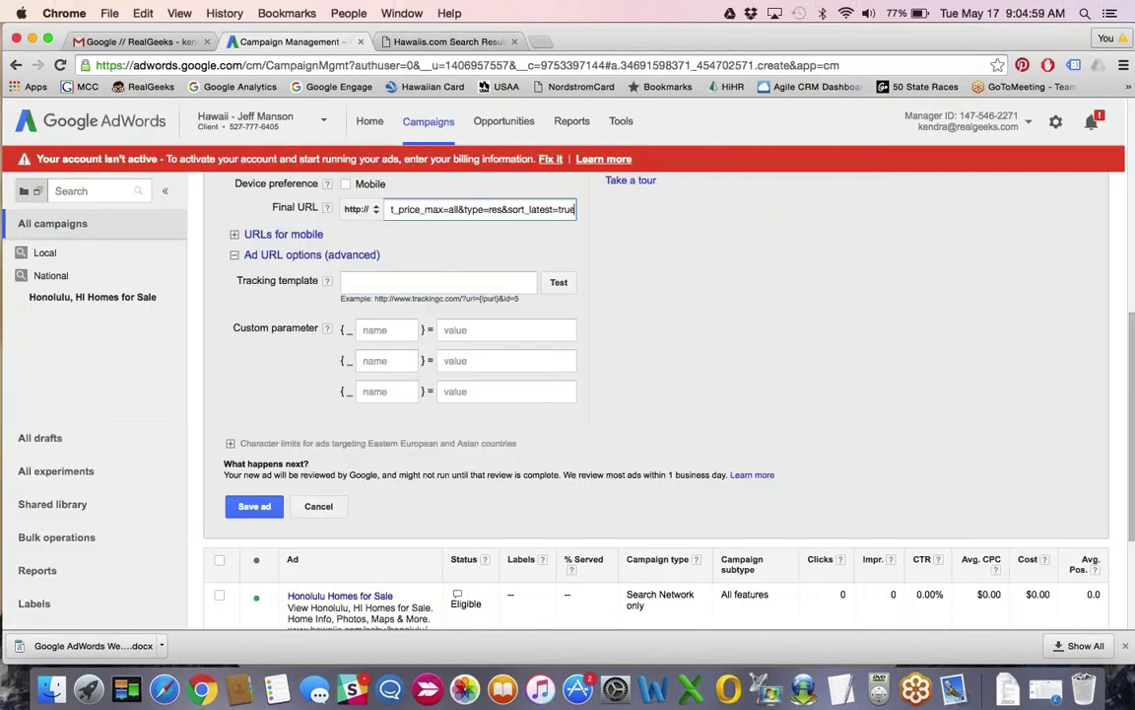
{"action": "left_click", "coordinate": [439, 282]}
{"action": "key", "text": "super+v"}
{"action": "type", "text": "&keywor"}
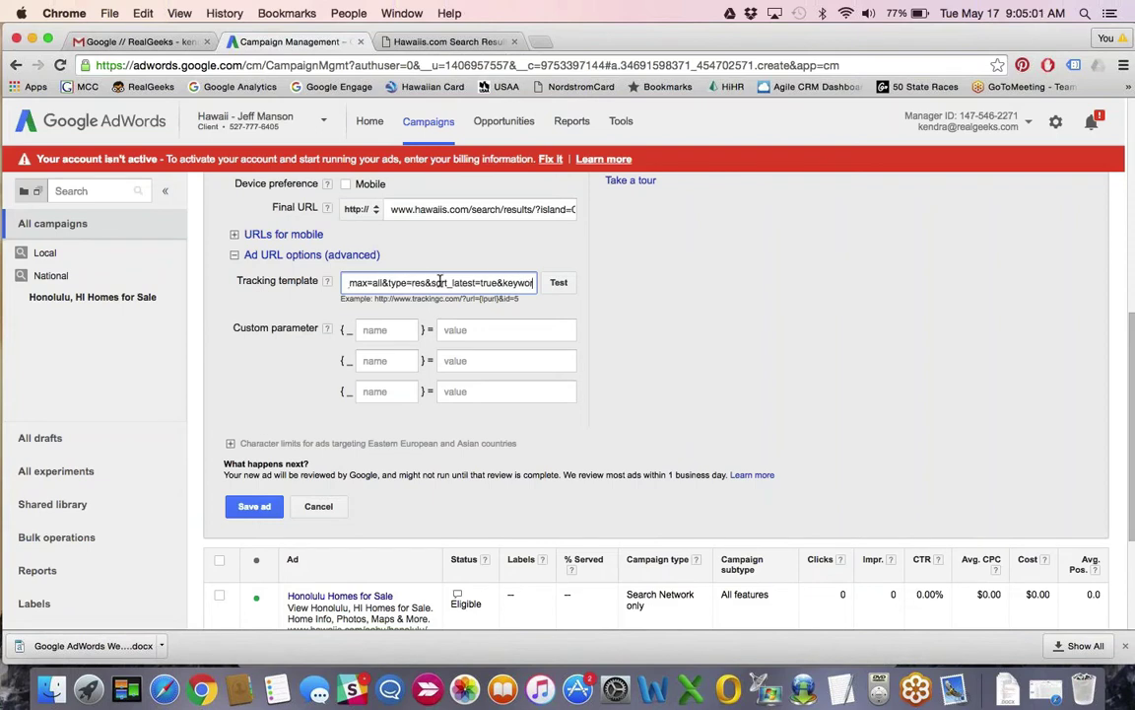
{"action": "type", "text": "d={keyw"}
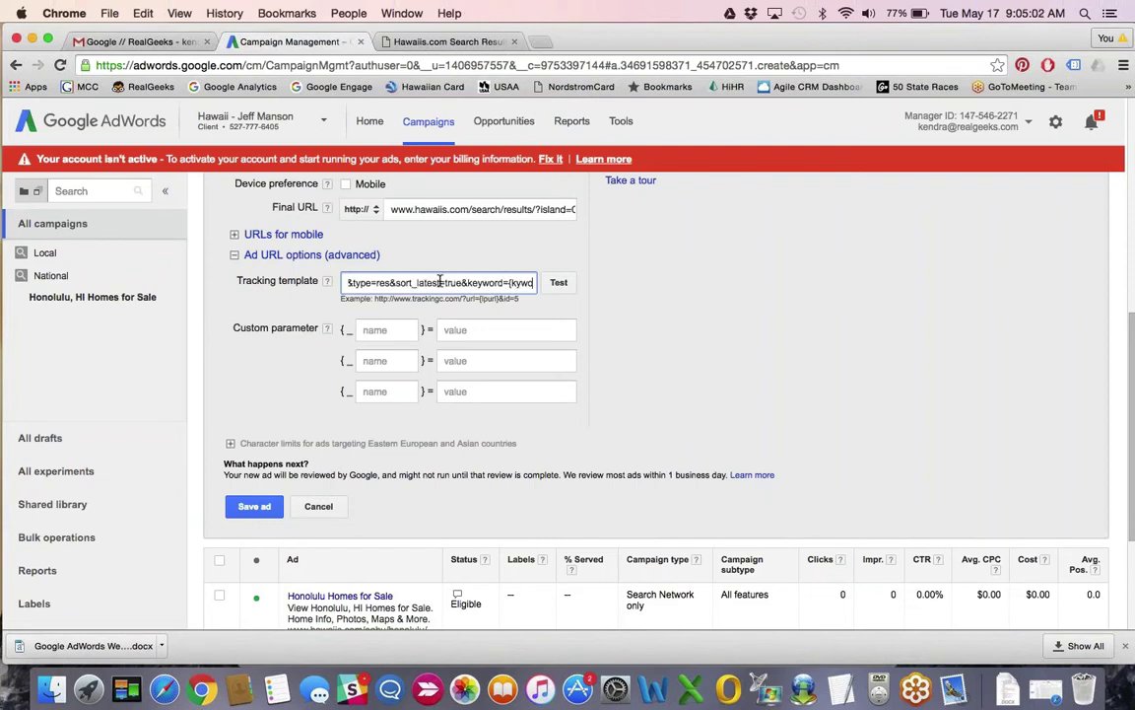
{"action": "key", "text": "BackSpace"}
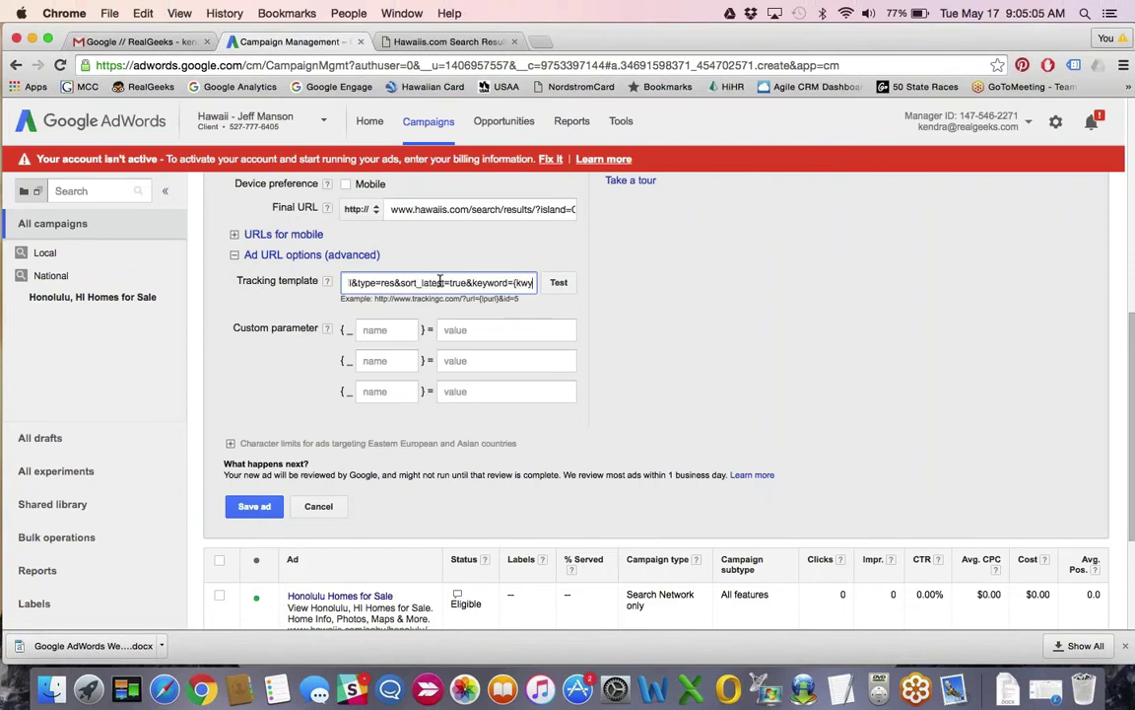
{"action": "type", "text": "or"}
{"action": "key", "text": "BackSpace"}
{"action": "key", "text": "BackSpace"}
{"action": "key", "text": "BackSpace"}
{"action": "key", "text": "BackSpace"}
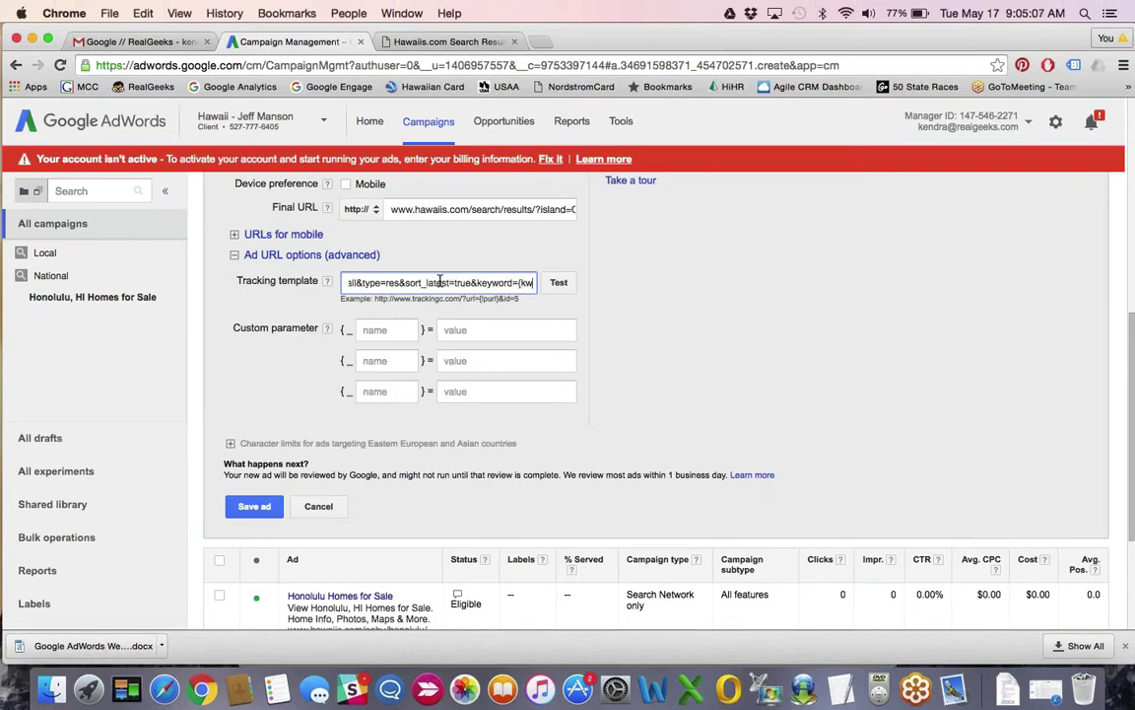
{"action": "type", "text": "eyword}"}
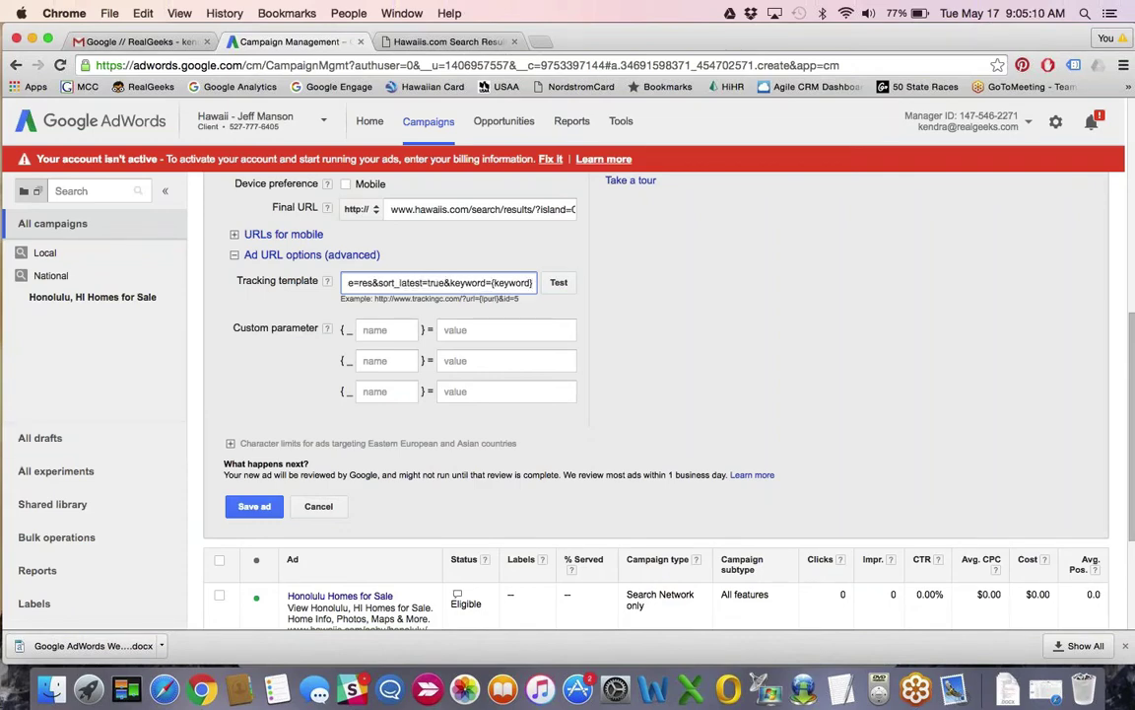
{"action": "key", "text": "Return"}
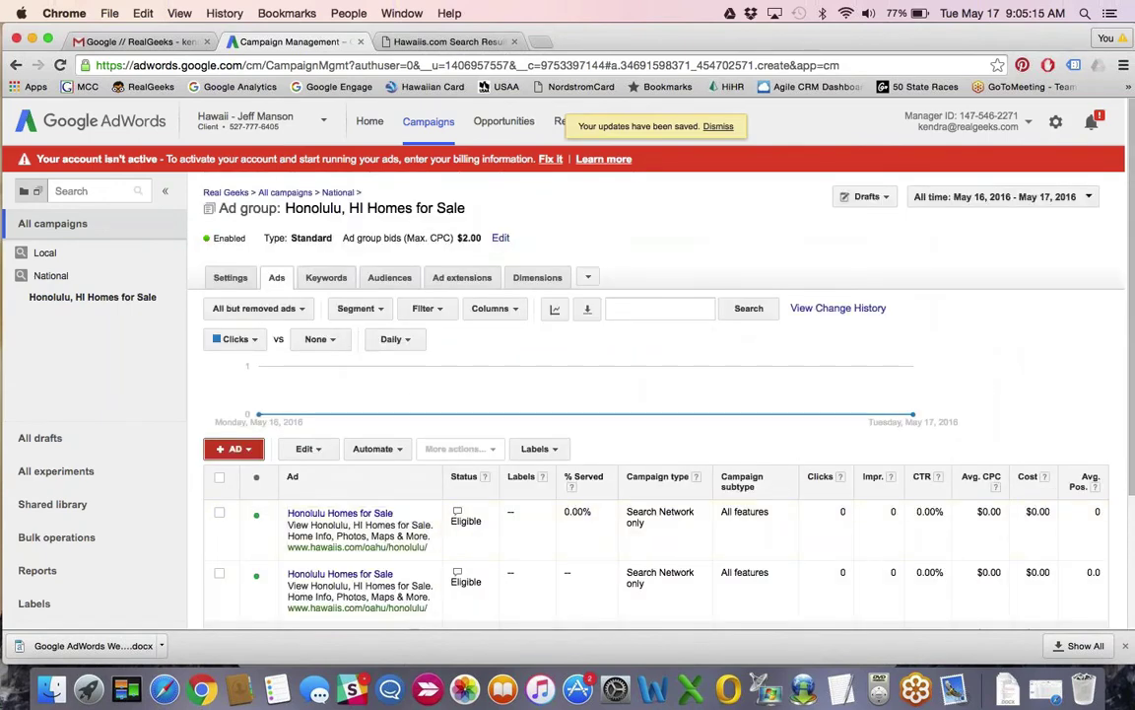
Under Keywords > Negative keywords, save campaign-level negatives commercial, rentals, leases and industrial.
{"action": "left_click", "coordinate": [326, 277]}
{"action": "left_click", "coordinate": [304, 310]}
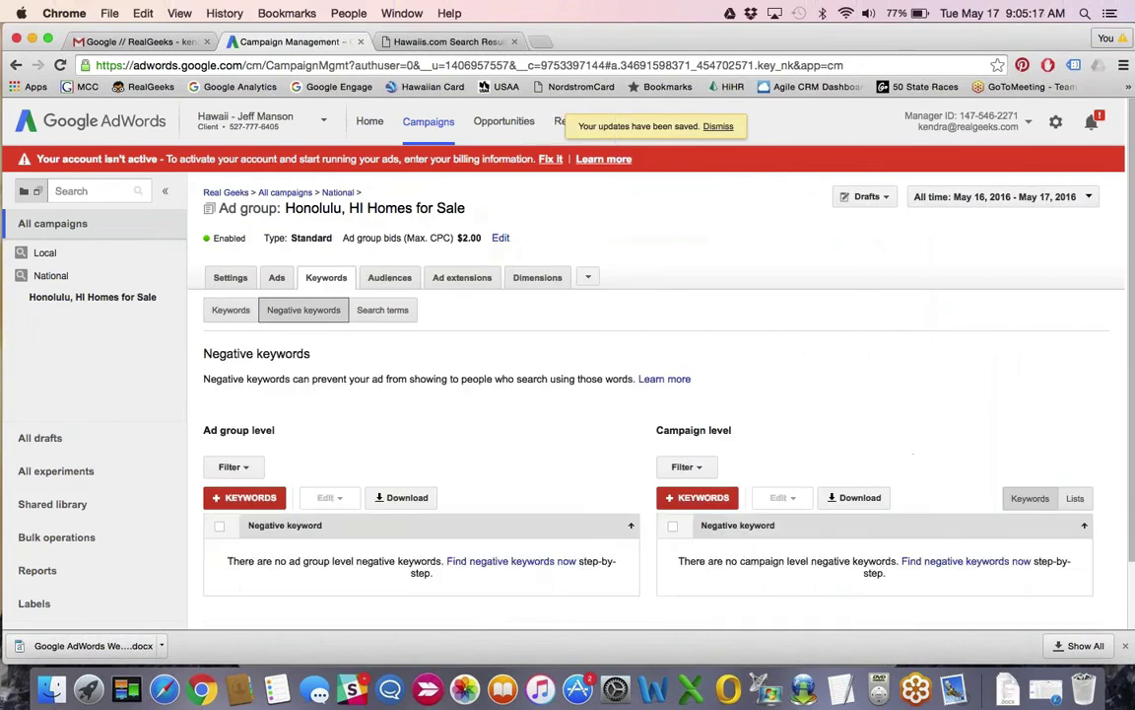
{"action": "left_click", "coordinate": [732, 507]}
{"action": "left_click", "coordinate": [732, 346]}
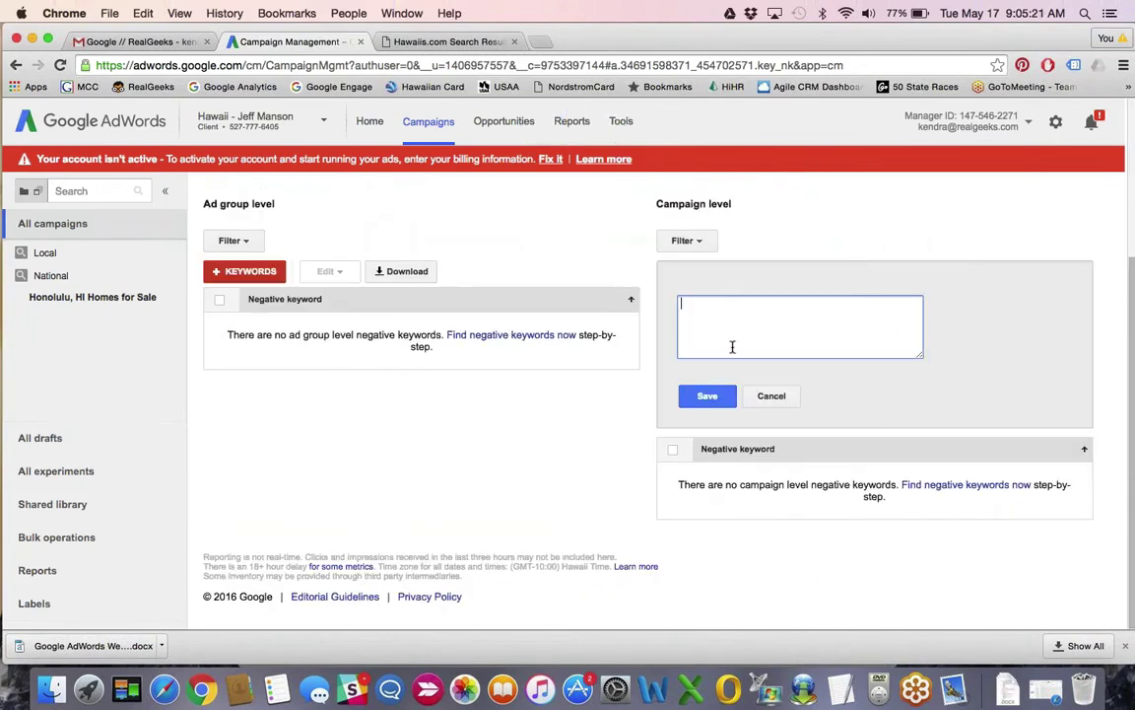
{"action": "type", "text": "commerci"}
{"action": "type", "text": "al"}
{"action": "type", "text": "rentals"}
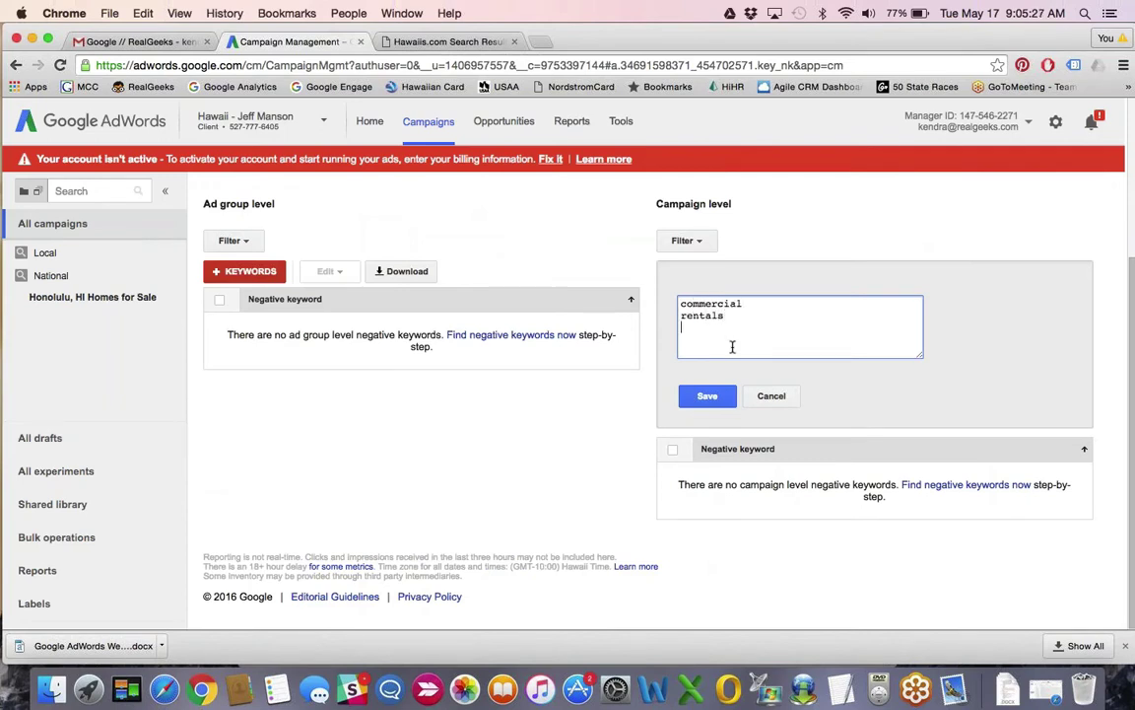
{"action": "key", "text": "Return"}
{"action": "type", "text": "leases"}
{"action": "key", "text": "Return"}
{"action": "type", "text": "industrial"}
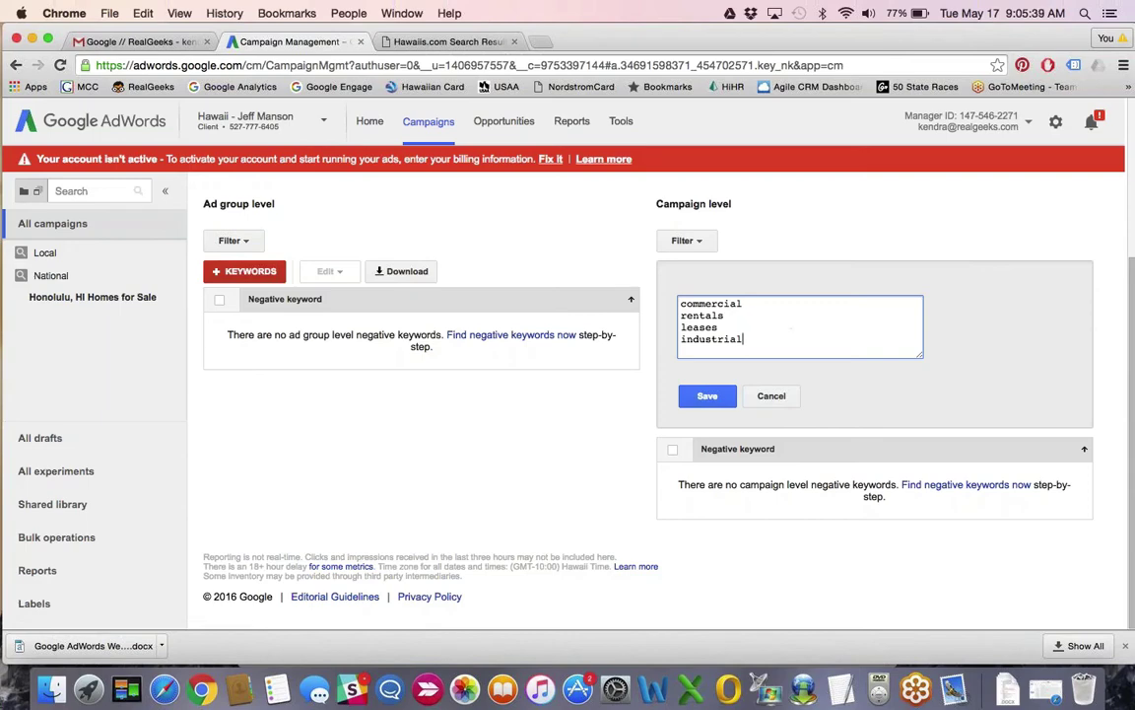
{"action": "left_click", "coordinate": [707, 399]}
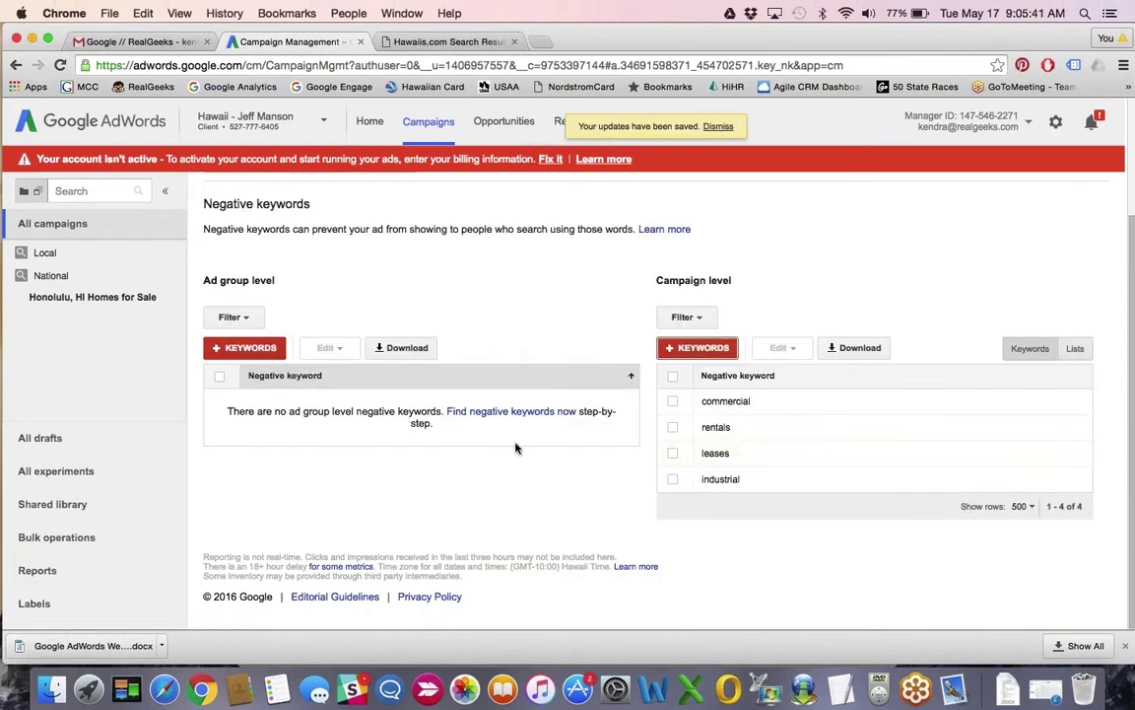
View the National campaign's device settings, then go to the Local campaign's Ad extensions page.
{"action": "scroll", "coordinate": [522, 445], "scroll_direction": "up", "scroll_amount": 3}
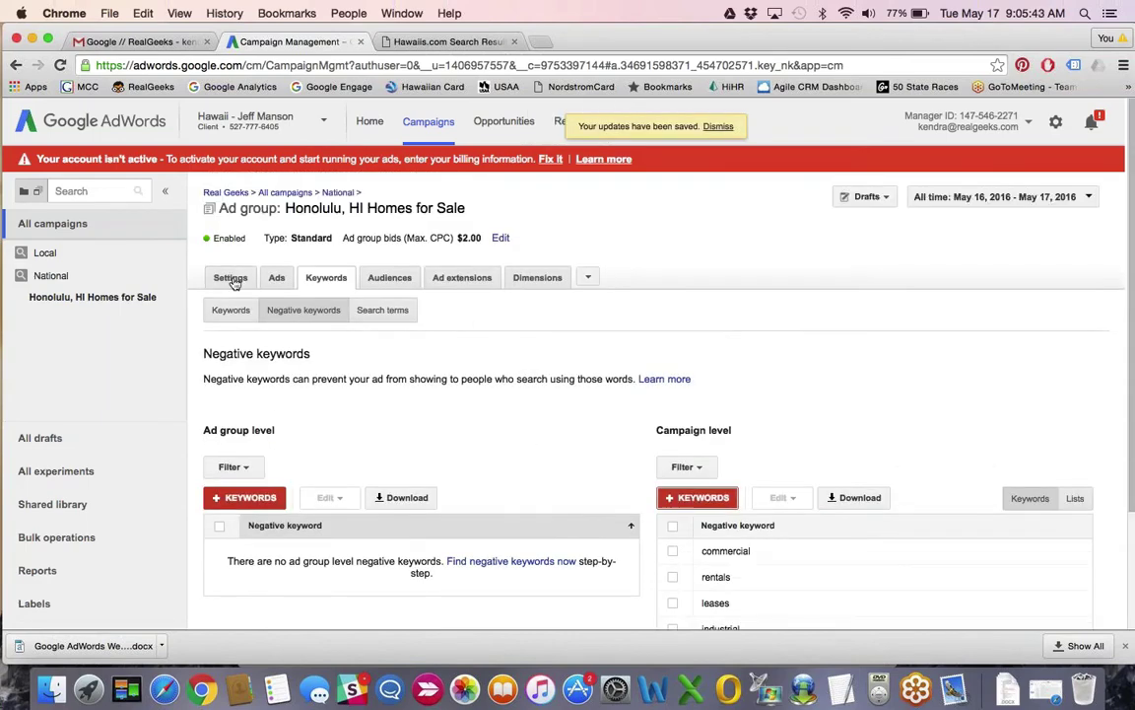
{"action": "left_click", "coordinate": [91, 270]}
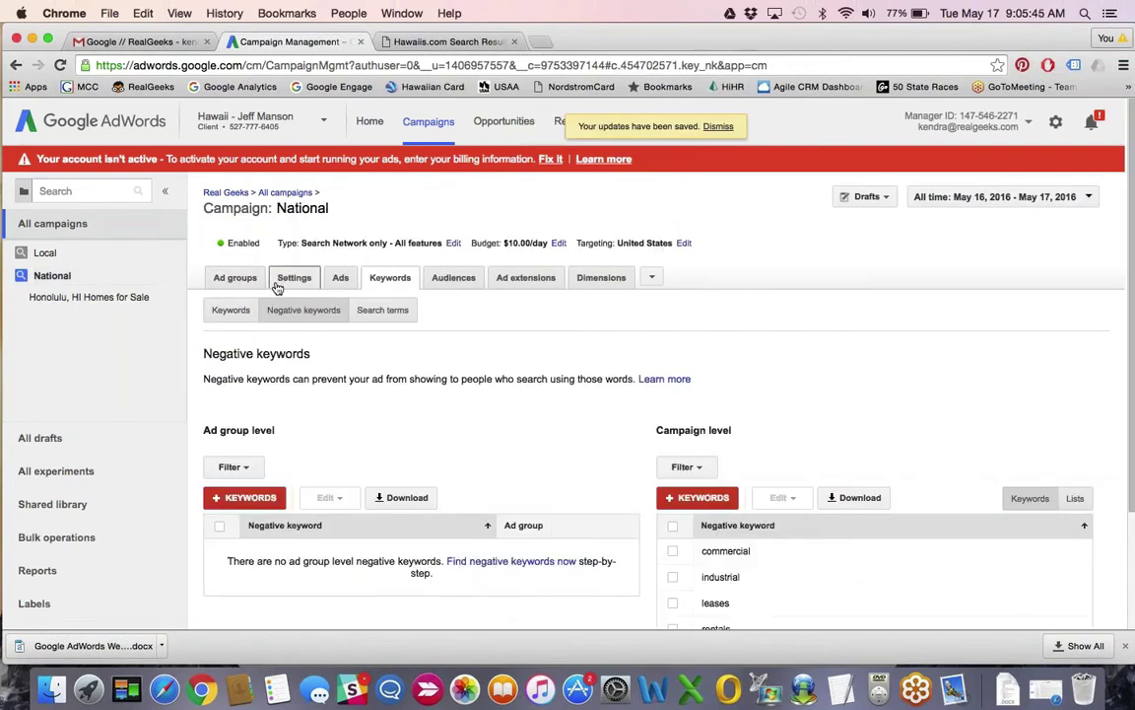
{"action": "left_click", "coordinate": [294, 277]}
{"action": "left_click", "coordinate": [408, 311]}
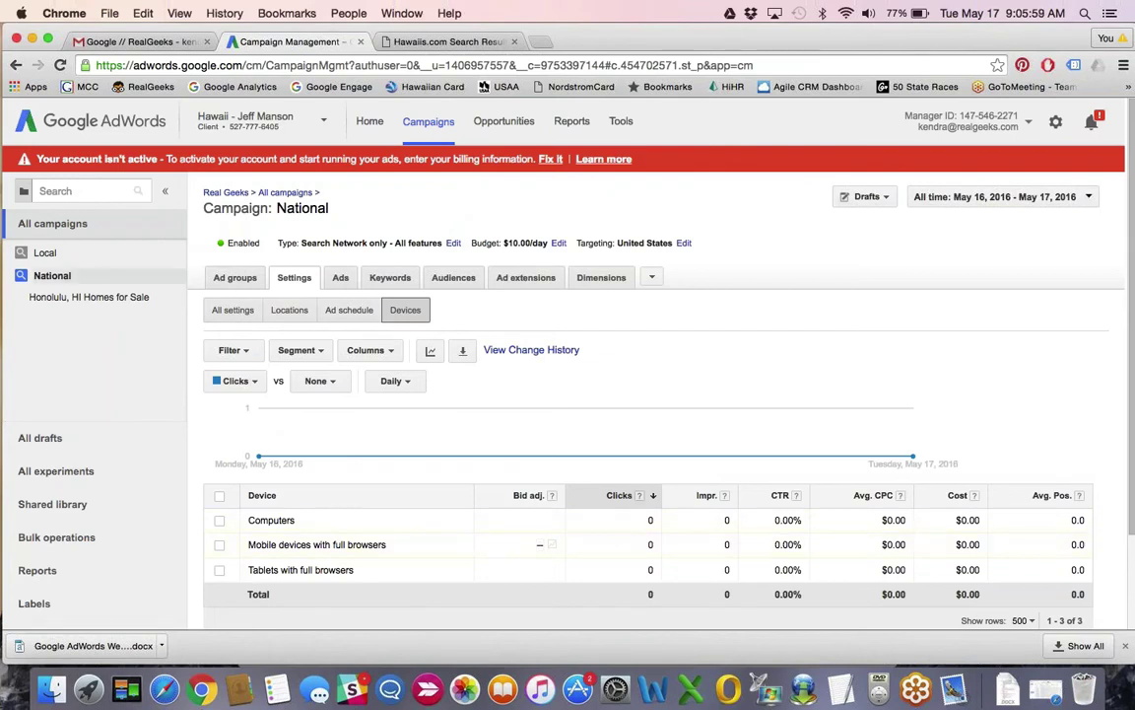
{"action": "left_click", "coordinate": [43, 254]}
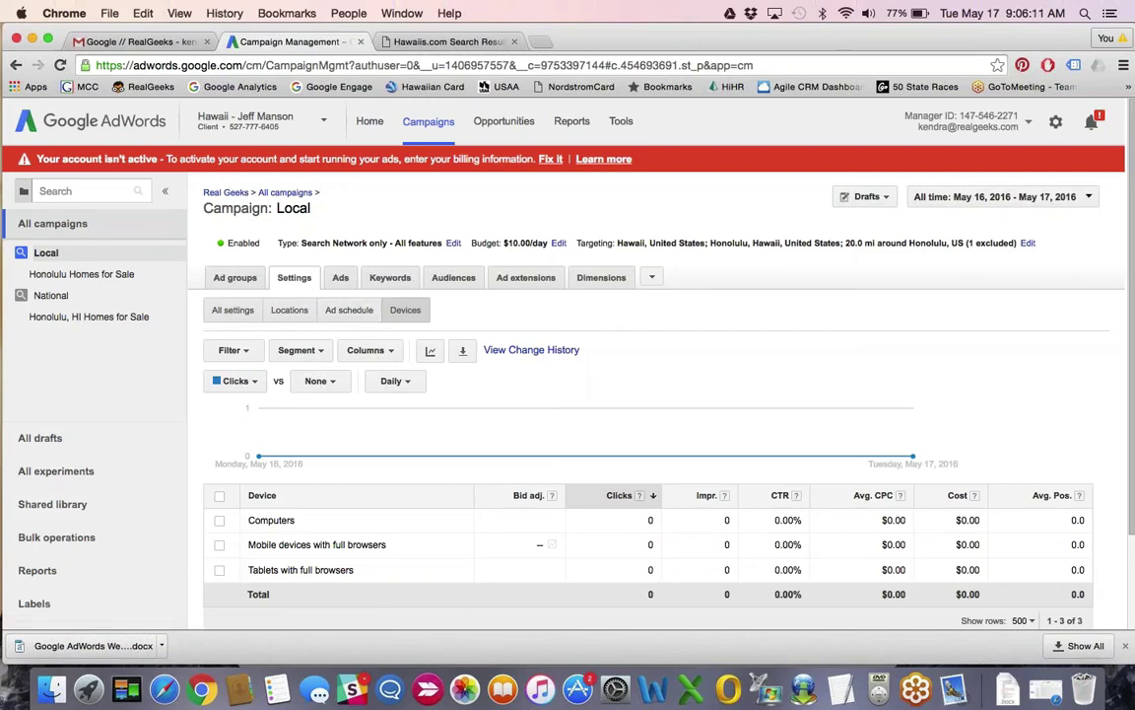
{"action": "left_click", "coordinate": [525, 277]}
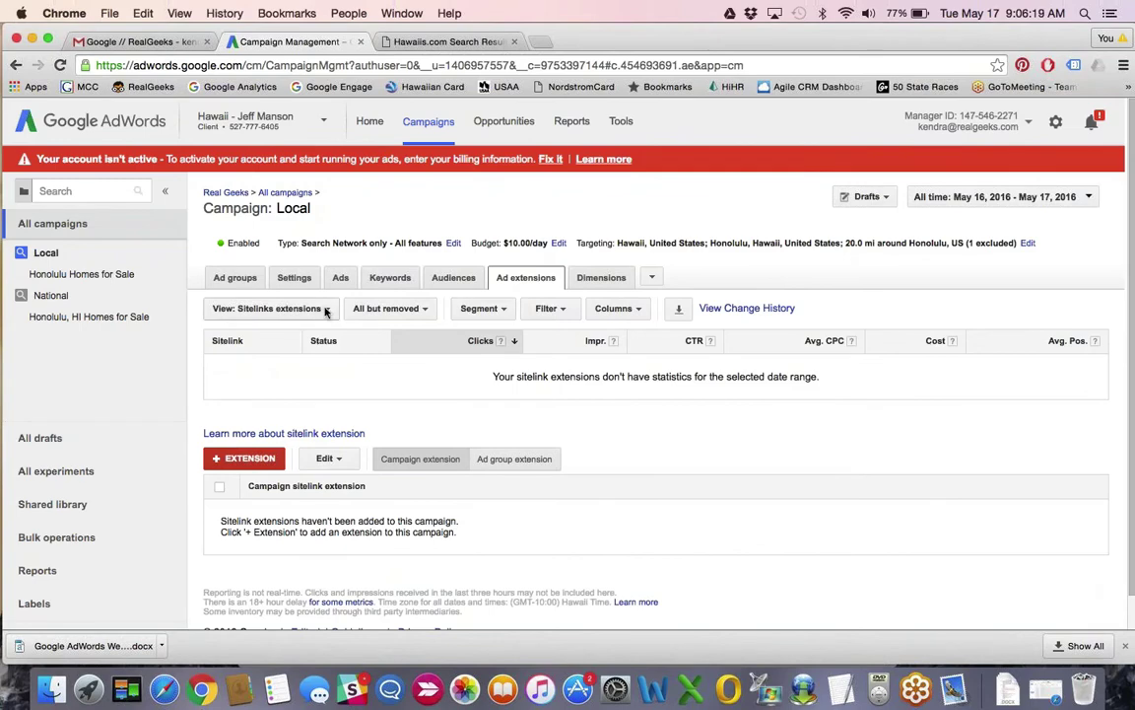
Start a campaign callout extension and save a 'Local Real Estate Experts' callout.
{"action": "left_click", "coordinate": [325, 310]}
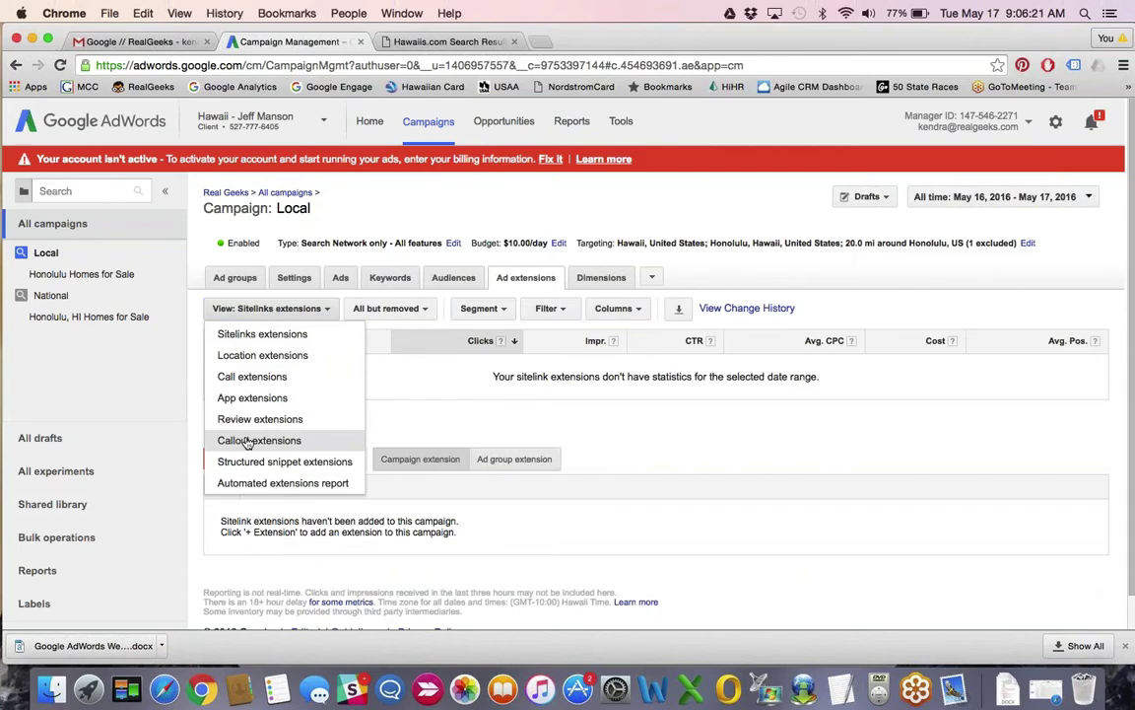
{"action": "left_click", "coordinate": [248, 440]}
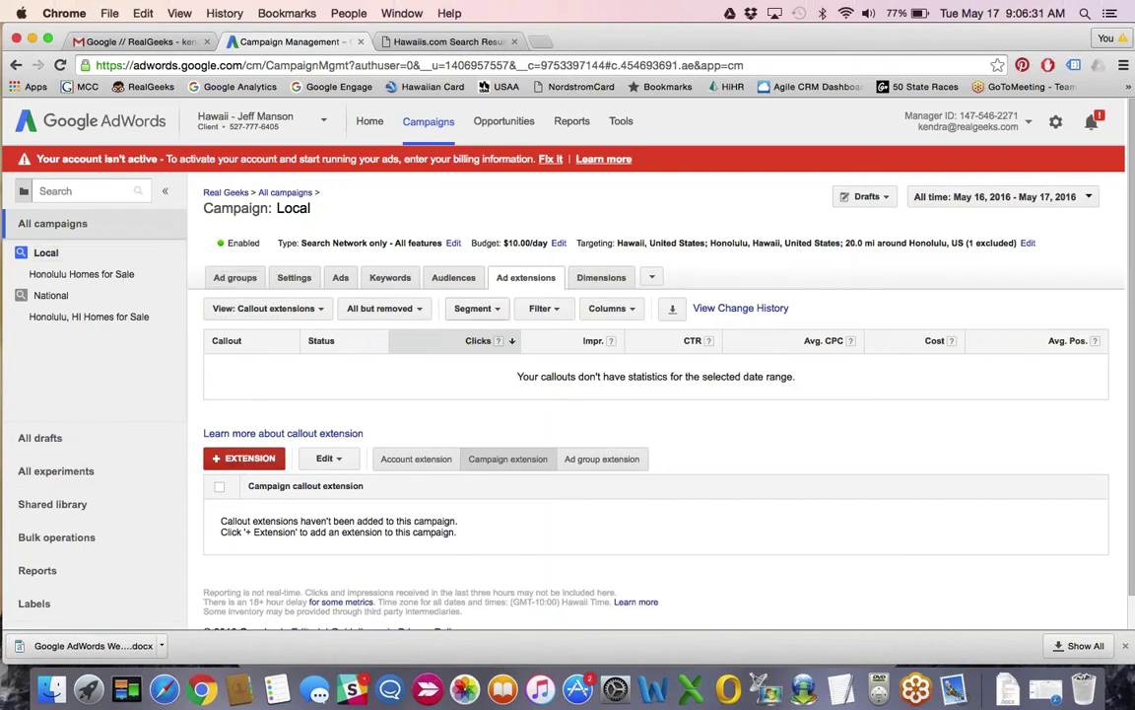
{"action": "left_click", "coordinate": [261, 461]}
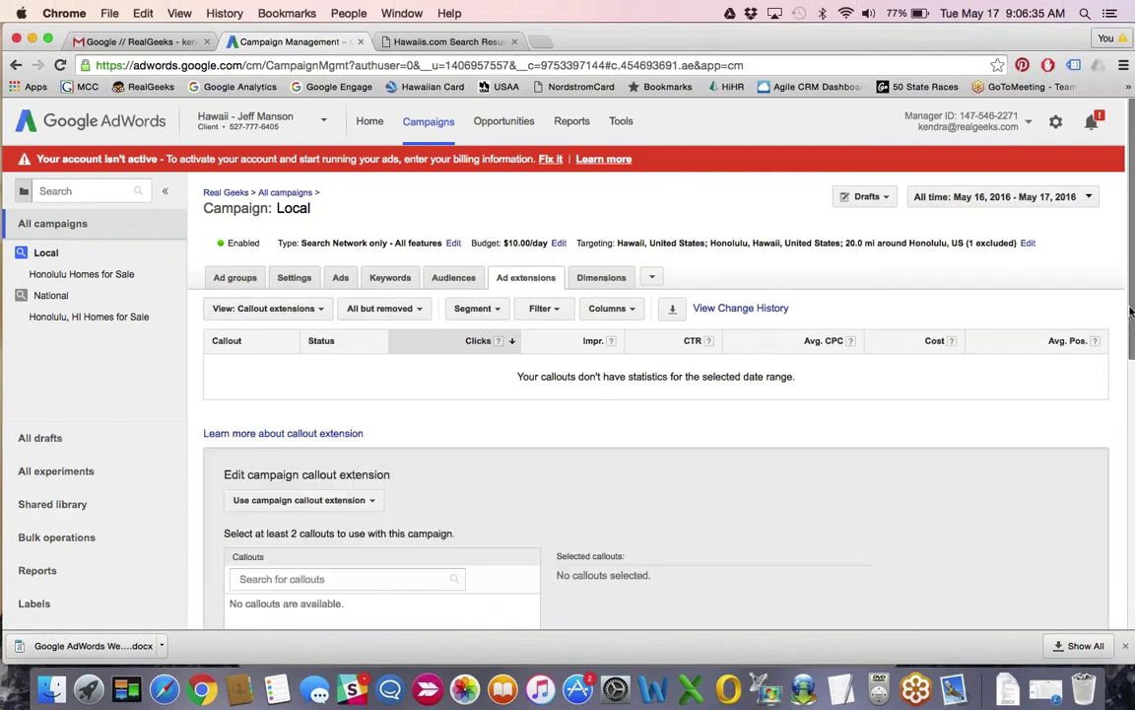
{"action": "scroll", "coordinate": [1131, 407], "scroll_direction": "down", "scroll_amount": 4}
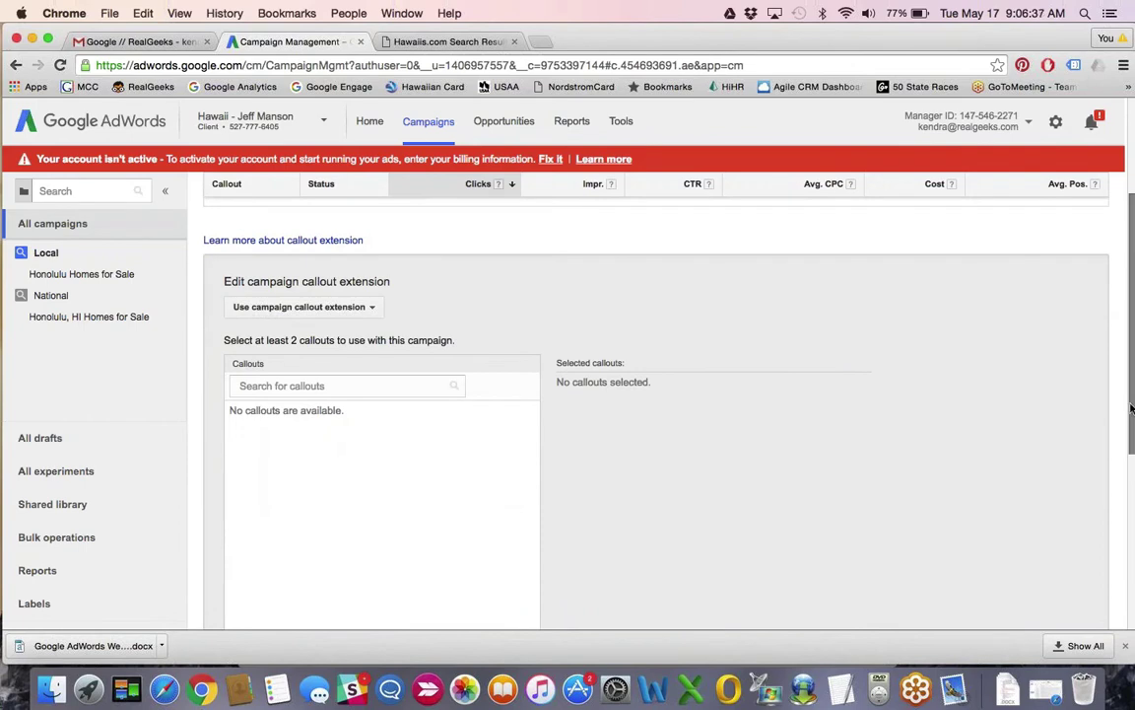
{"action": "scroll", "coordinate": [1131, 407], "scroll_direction": "down", "scroll_amount": 2}
{"action": "left_click", "coordinate": [263, 598]}
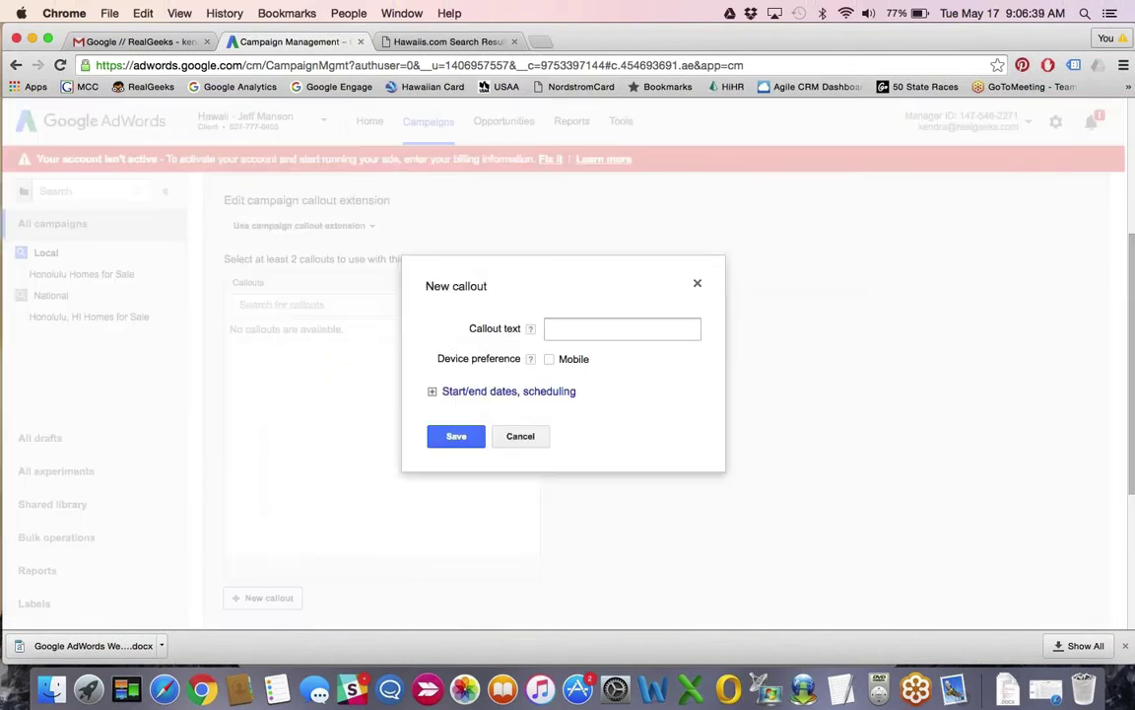
{"action": "left_click", "coordinate": [623, 330]}
{"action": "type", "text": "Lo"}
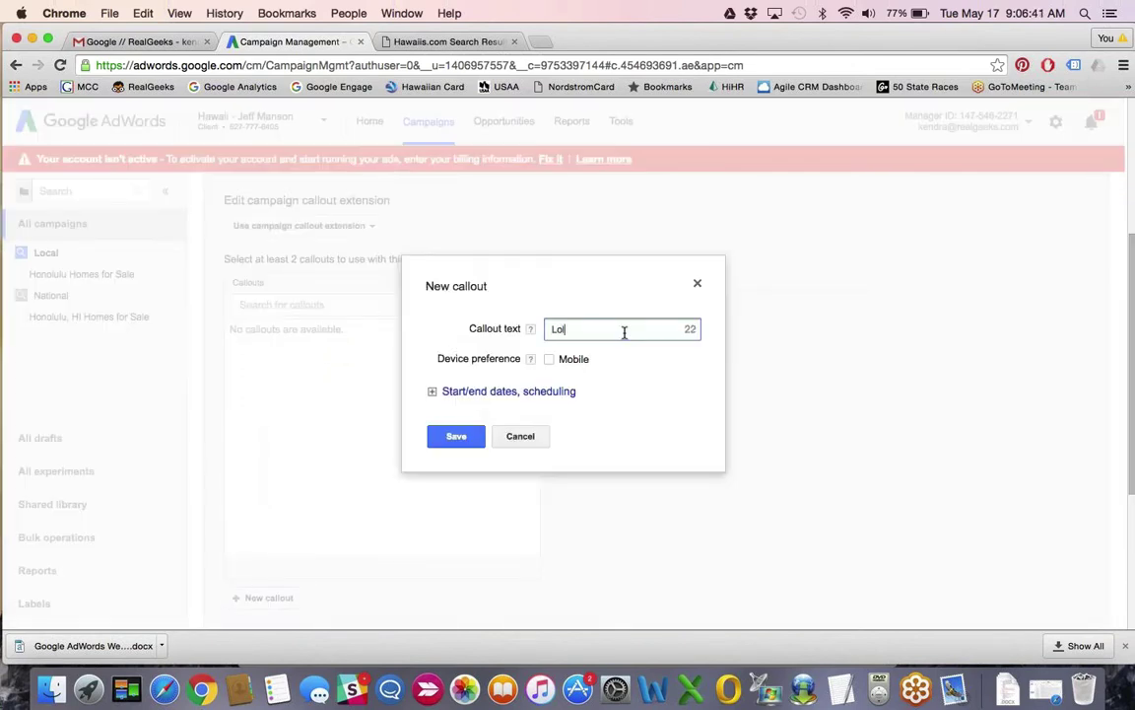
{"action": "type", "text": "cal Real Estate Experts"}
{"action": "left_click", "coordinate": [456, 435]}
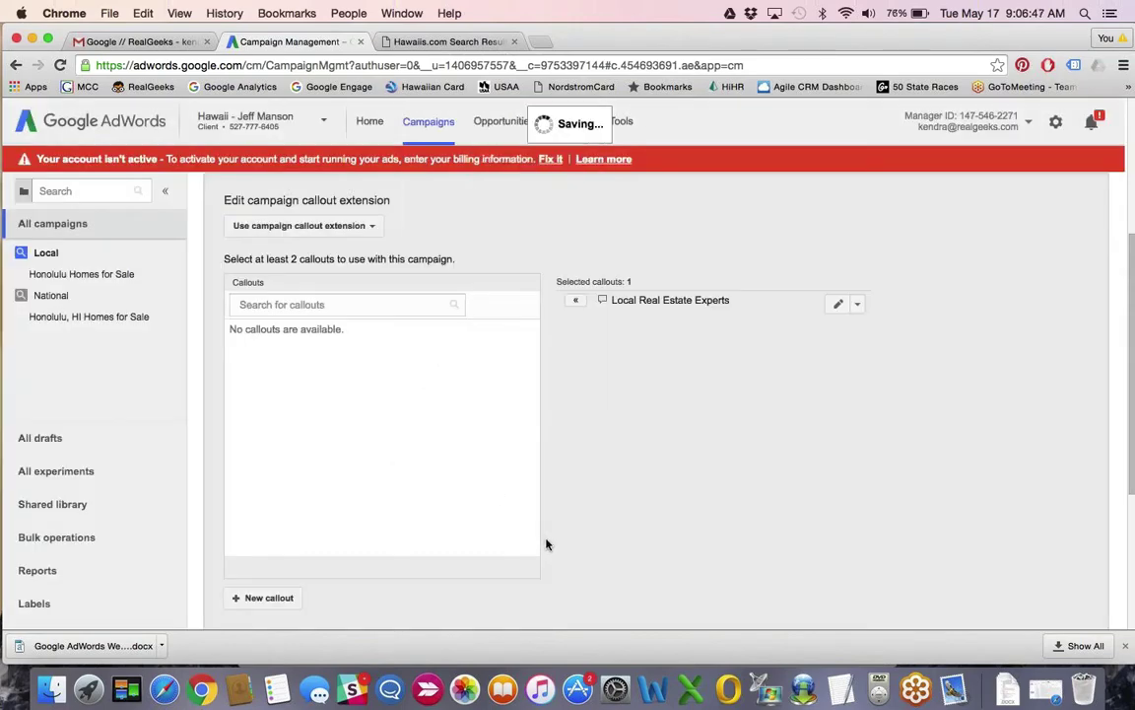
Add a second callout 'Financing Available' and save the campaign's callout extension.
{"action": "left_click", "coordinate": [264, 604]}
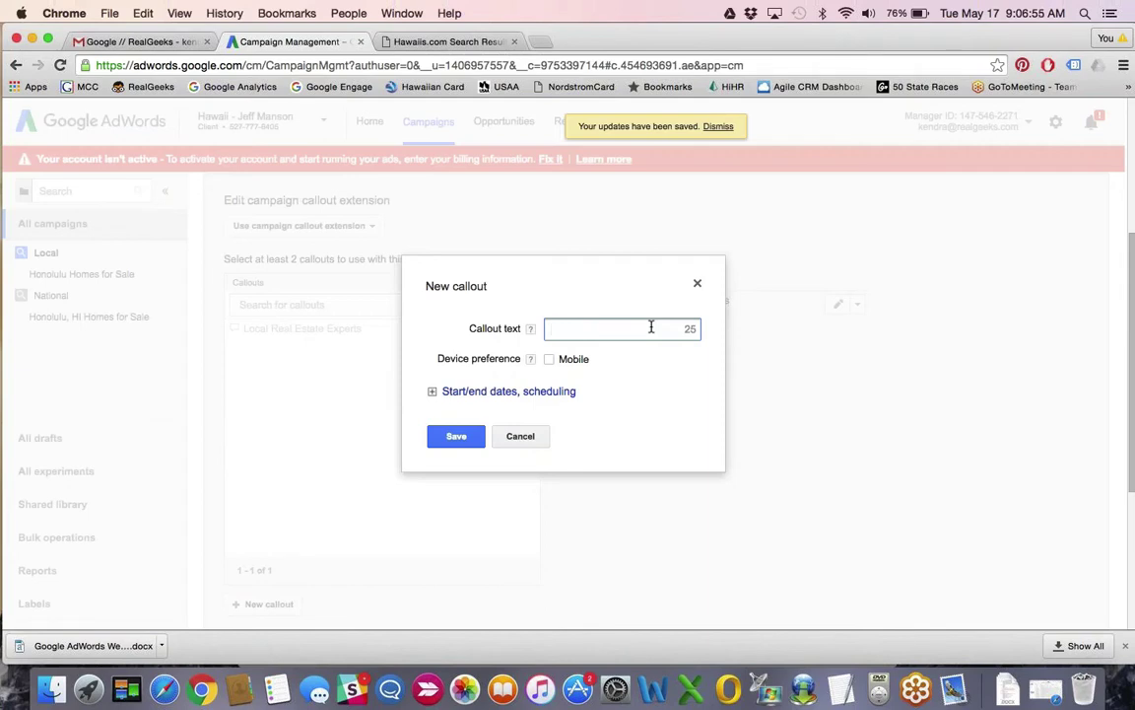
{"action": "type", "text": "Financing Available"}
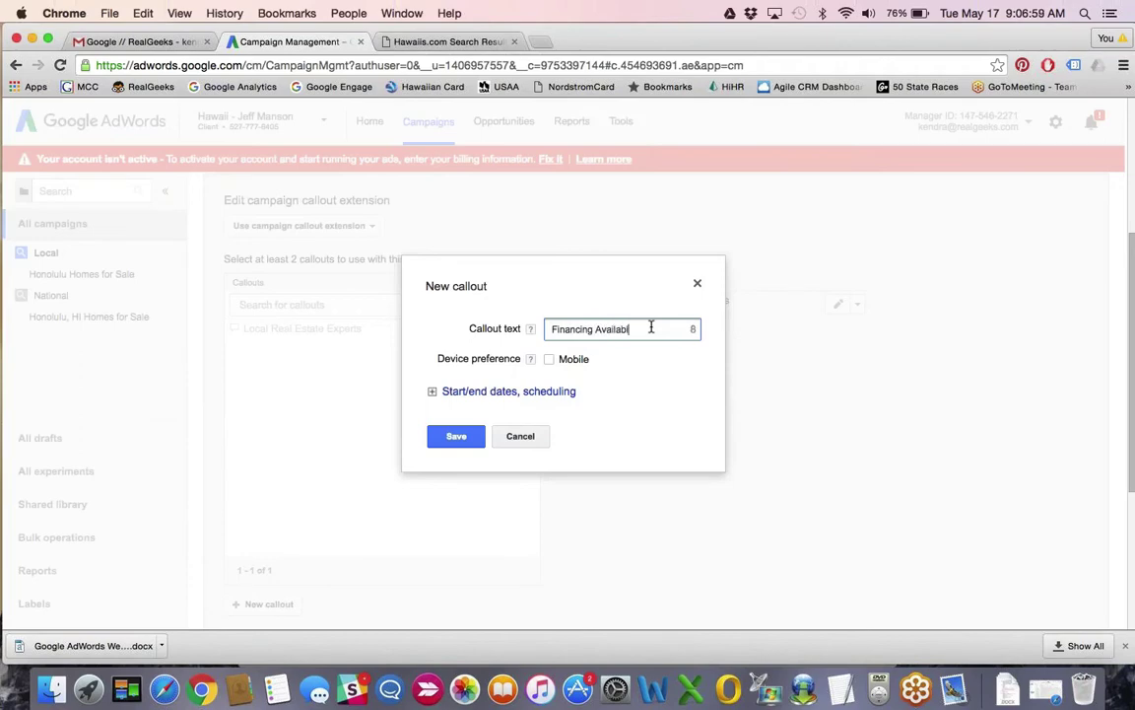
{"action": "left_click", "coordinate": [468, 436]}
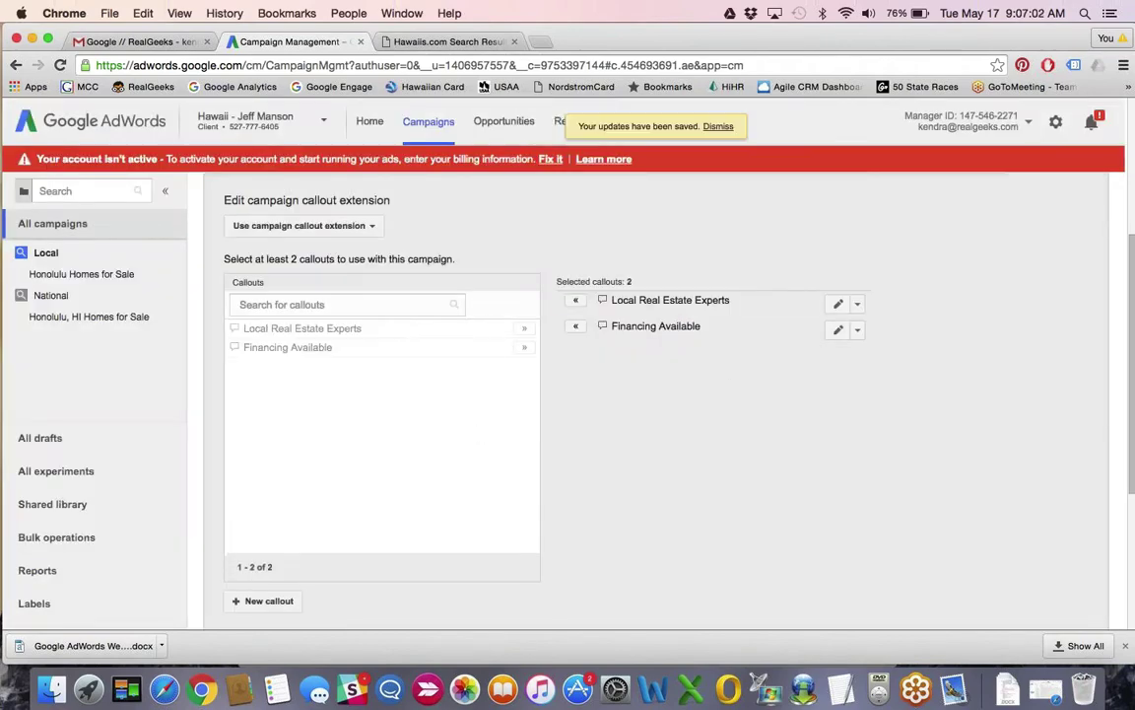
{"action": "scroll", "coordinate": [456, 296], "scroll_direction": "down", "scroll_amount": 2}
{"action": "left_click", "coordinate": [255, 598]}
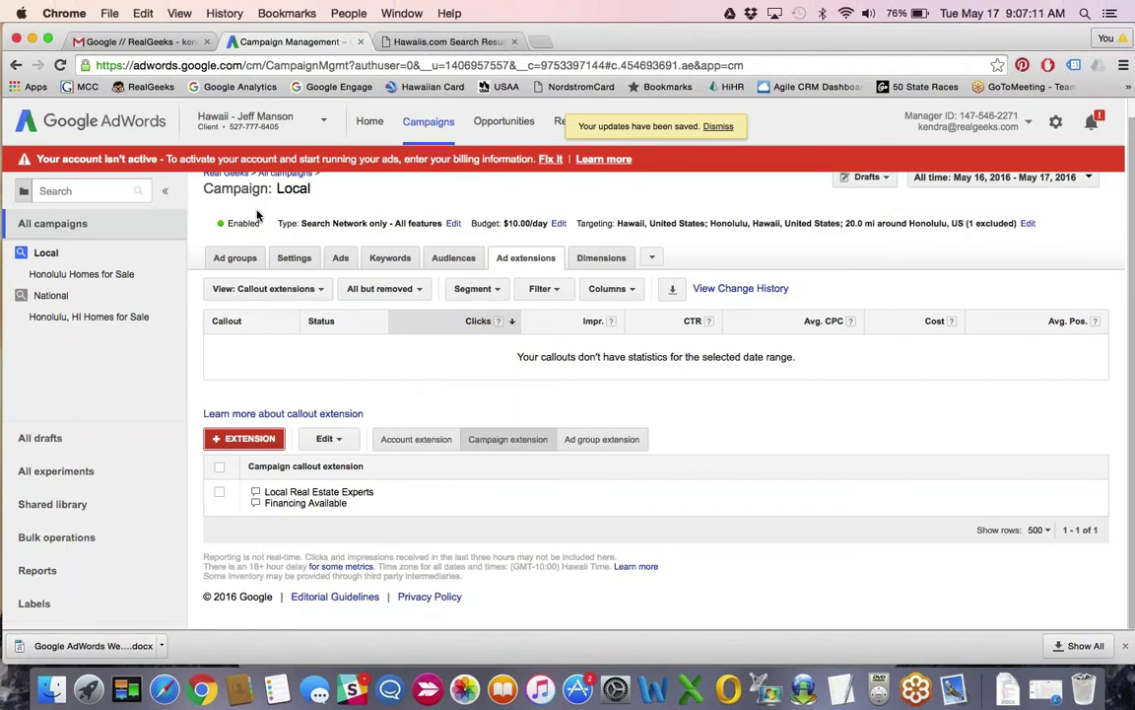
In the Honolulu Homes for Sale ad group, view Sitelinks extensions and start a new sitelink.
{"action": "left_click", "coordinate": [108, 274]}
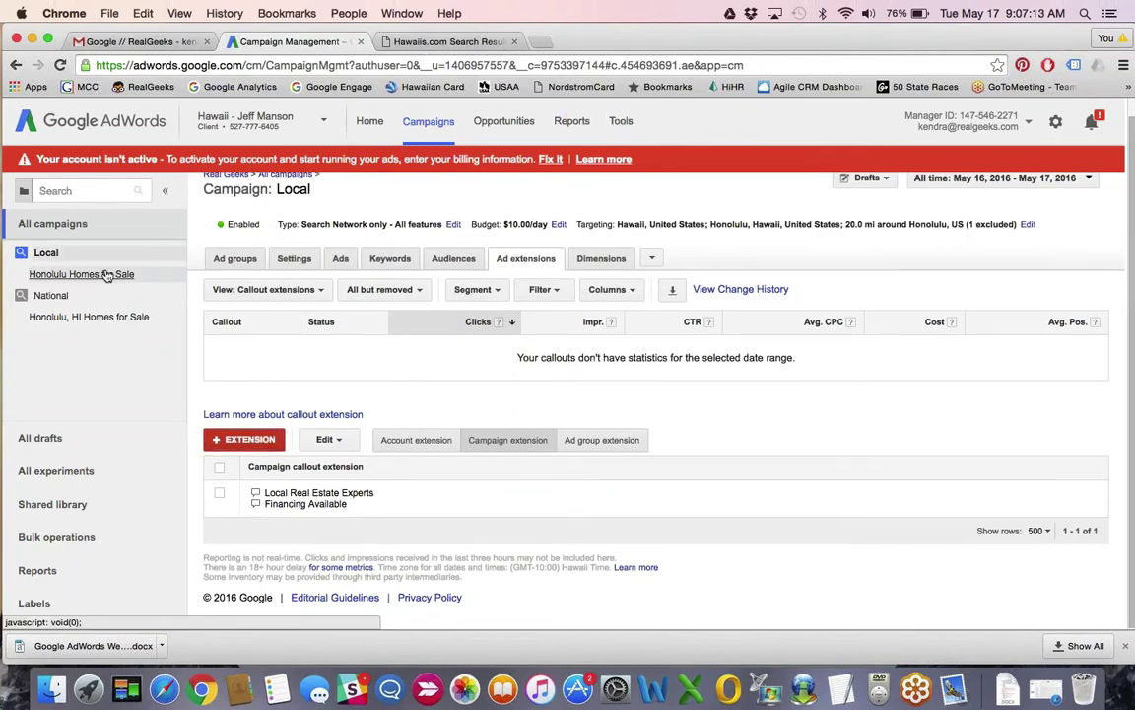
{"action": "left_click", "coordinate": [255, 309]}
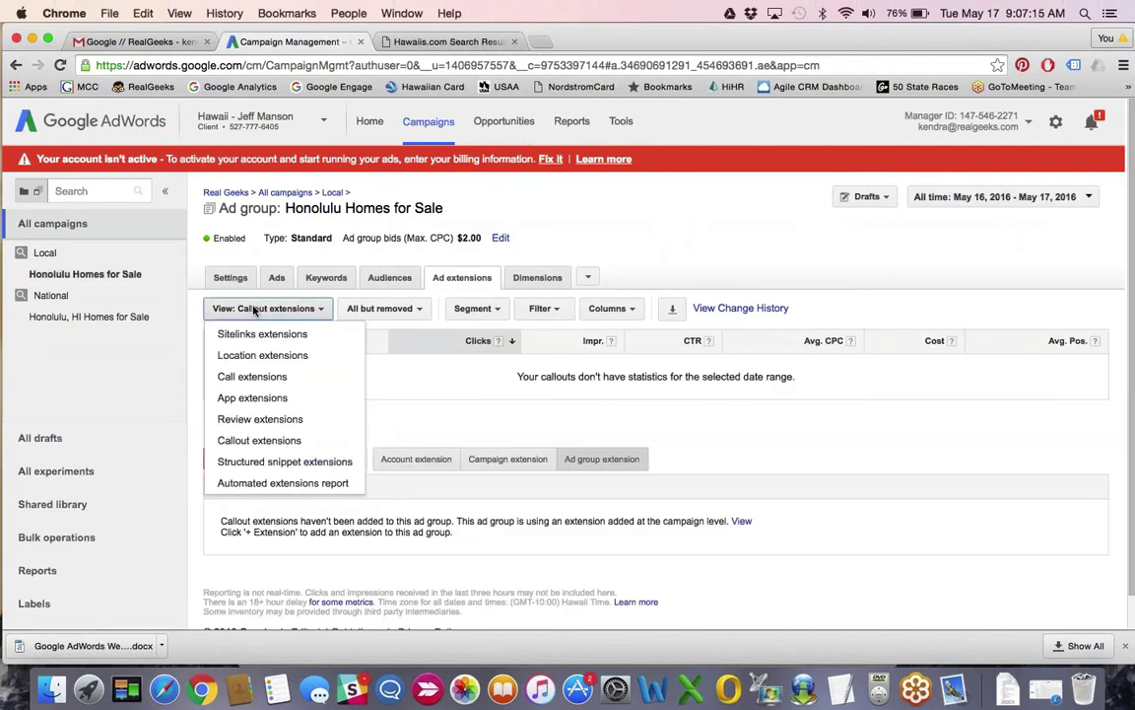
{"action": "left_click", "coordinate": [262, 333]}
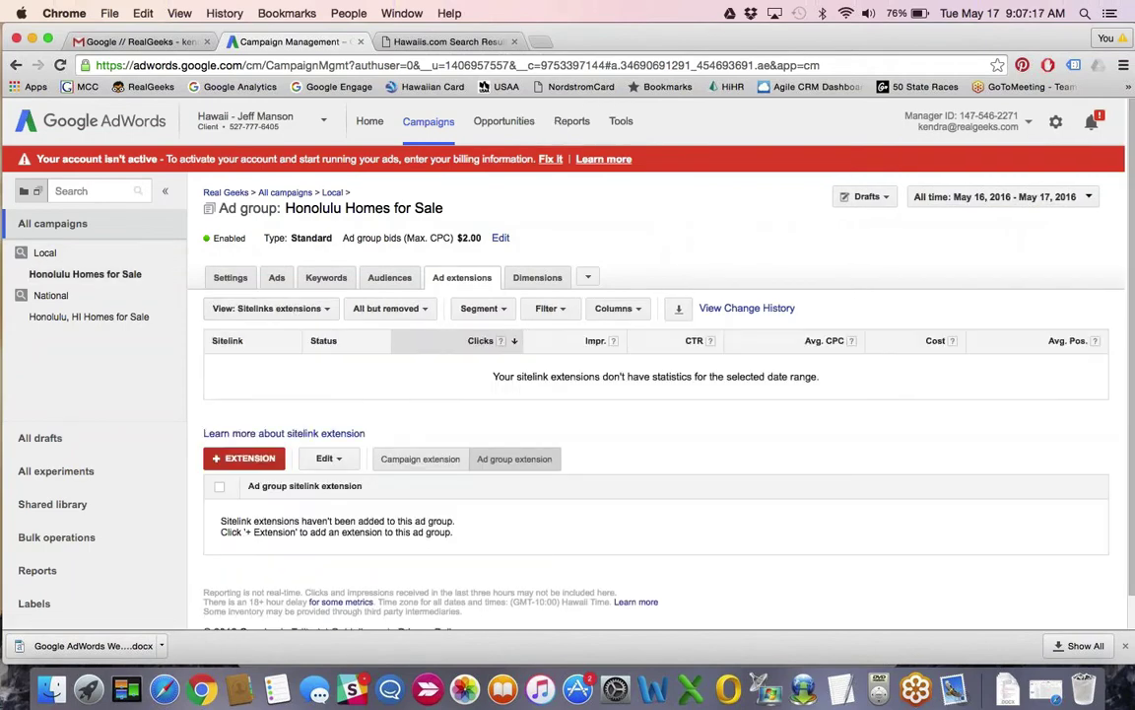
{"action": "left_click", "coordinate": [243, 454]}
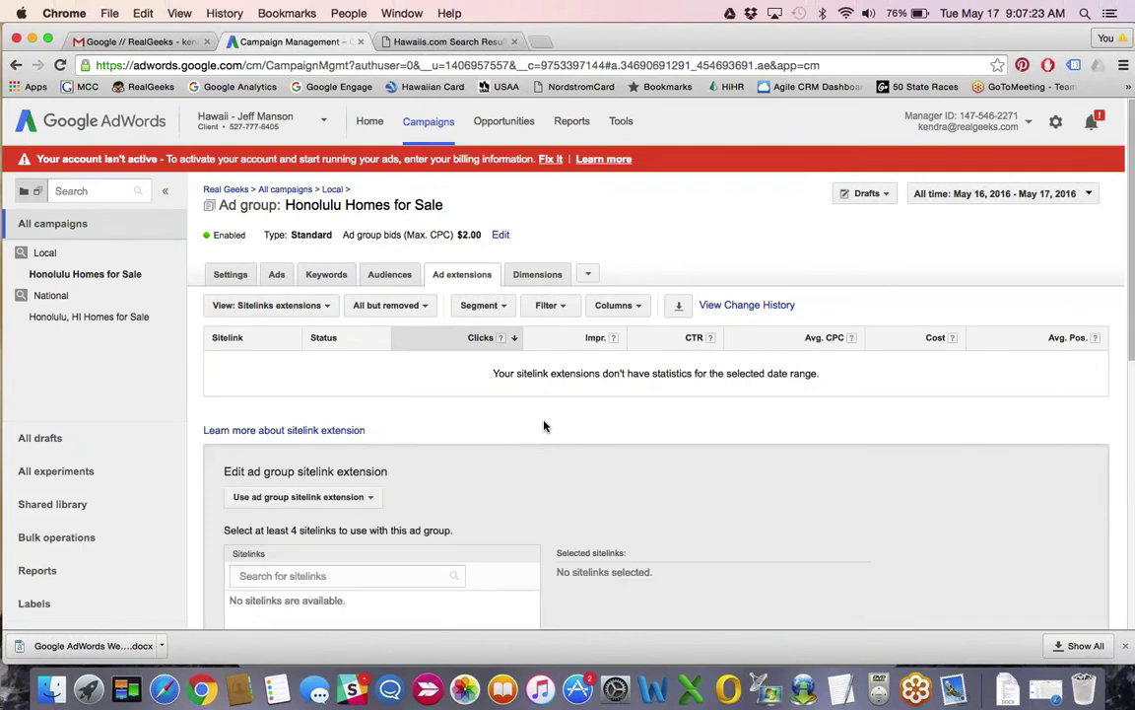
{"action": "scroll", "coordinate": [563, 394], "scroll_direction": "down", "scroll_amount": 2}
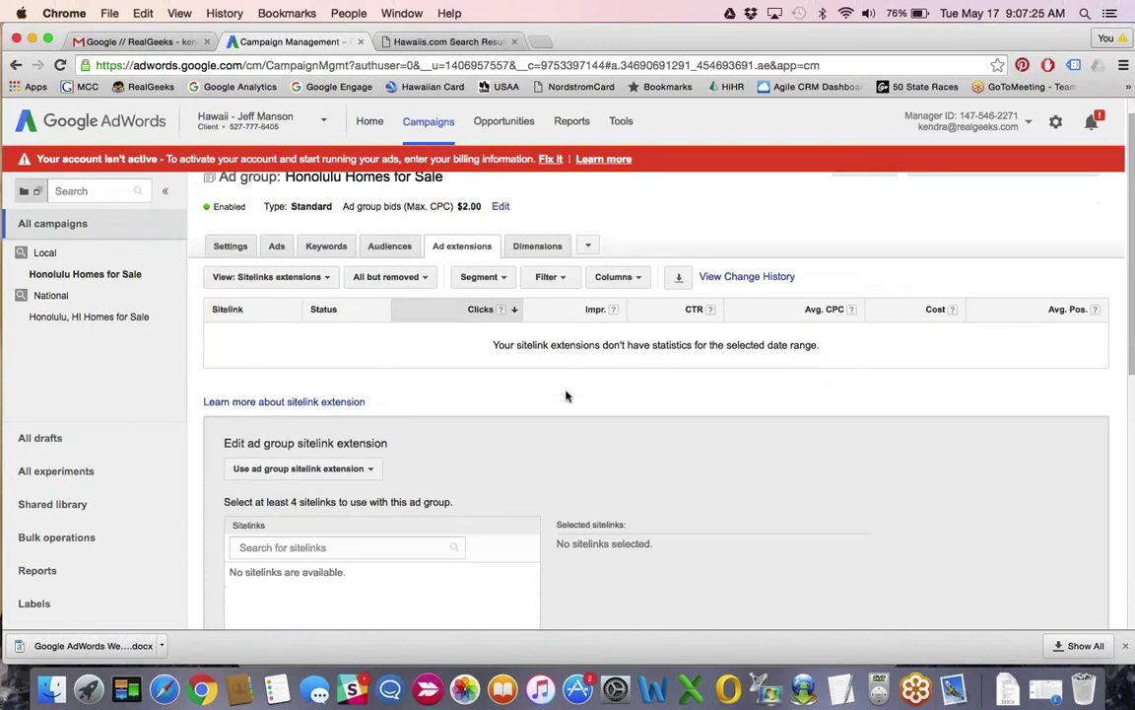
{"action": "scroll", "coordinate": [566, 396], "scroll_direction": "down", "scroll_amount": 2}
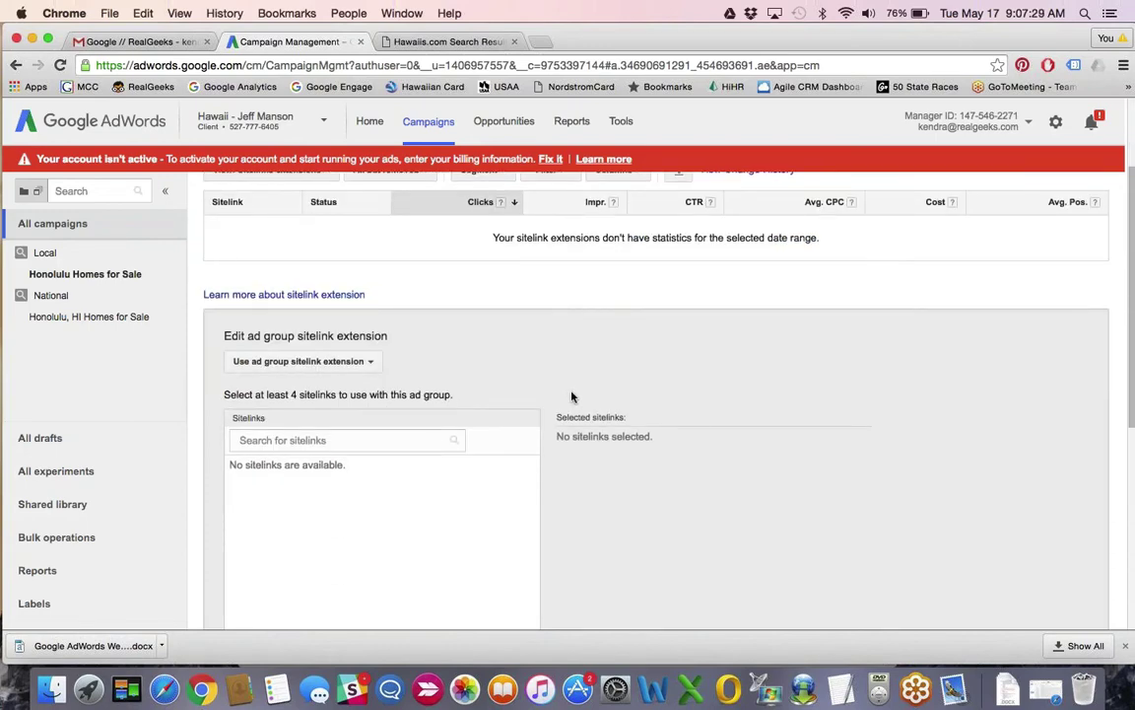
{"action": "scroll", "coordinate": [552, 397], "scroll_direction": "down", "scroll_amount": 6}
{"action": "left_click", "coordinate": [264, 487]}
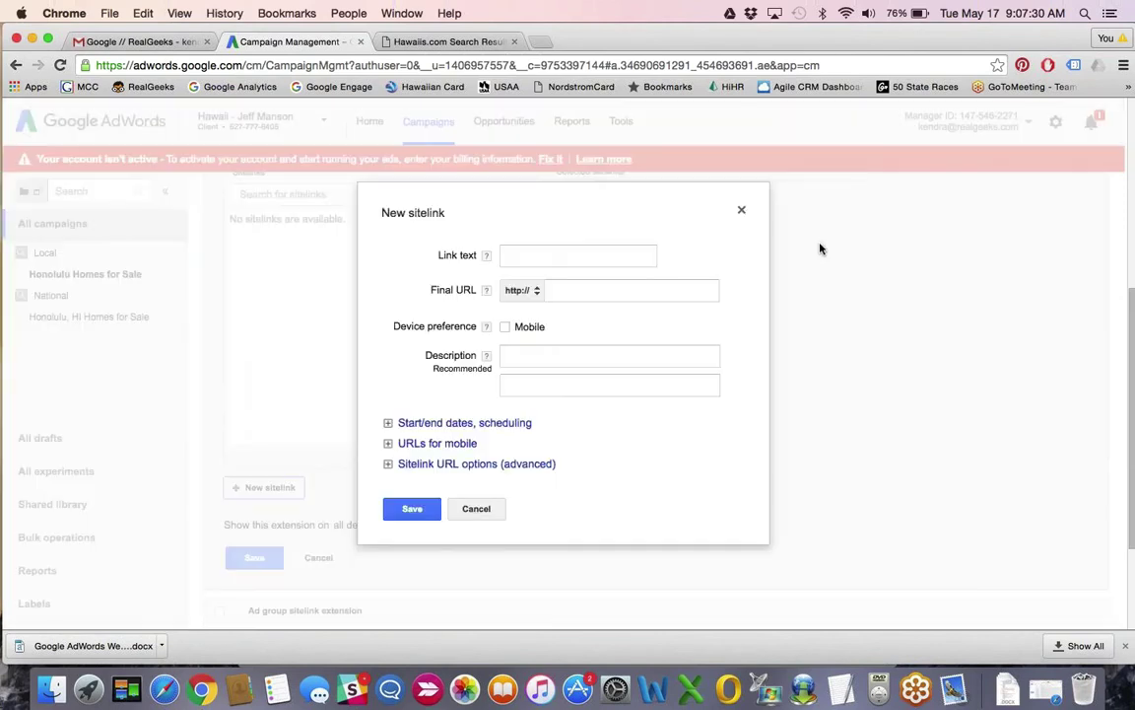
Enter link text 'Free Home Valuation' and copy the hawaiis.com /cma valuation page URL.
{"action": "left_click", "coordinate": [573, 252]}
{"action": "type", "text": "Free Home Valuation"}
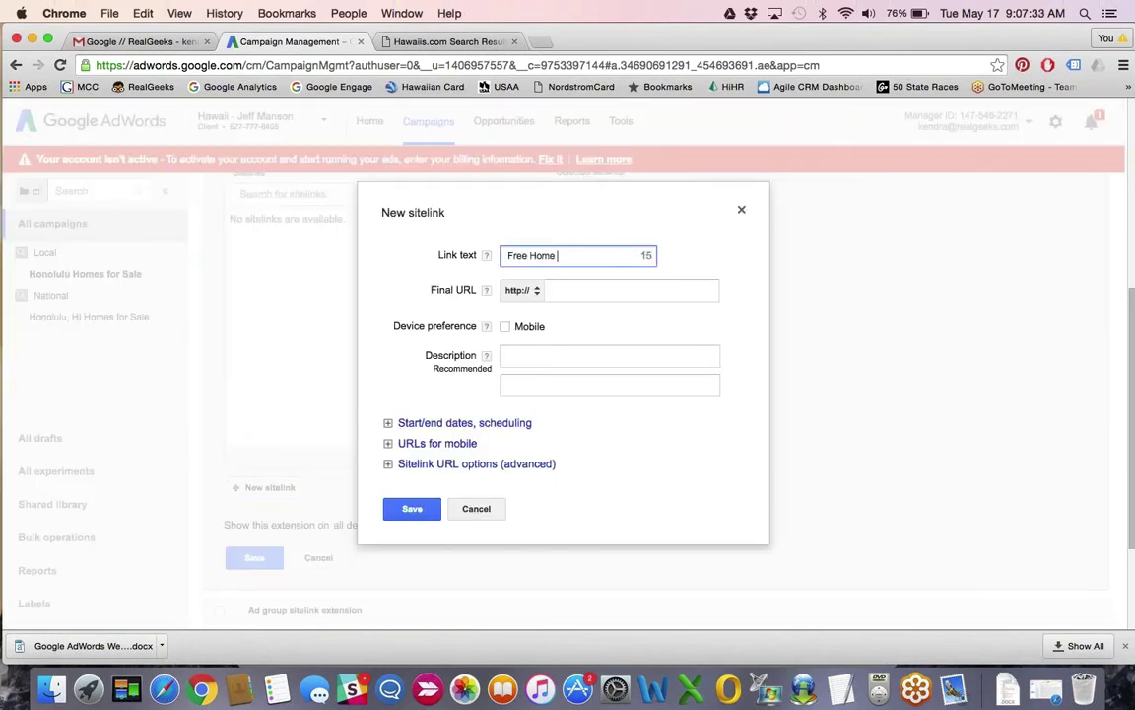
{"action": "left_click", "coordinate": [444, 42]}
{"action": "left_click_drag", "start_coordinate": [192, 65], "coordinate": [1132, 71]}
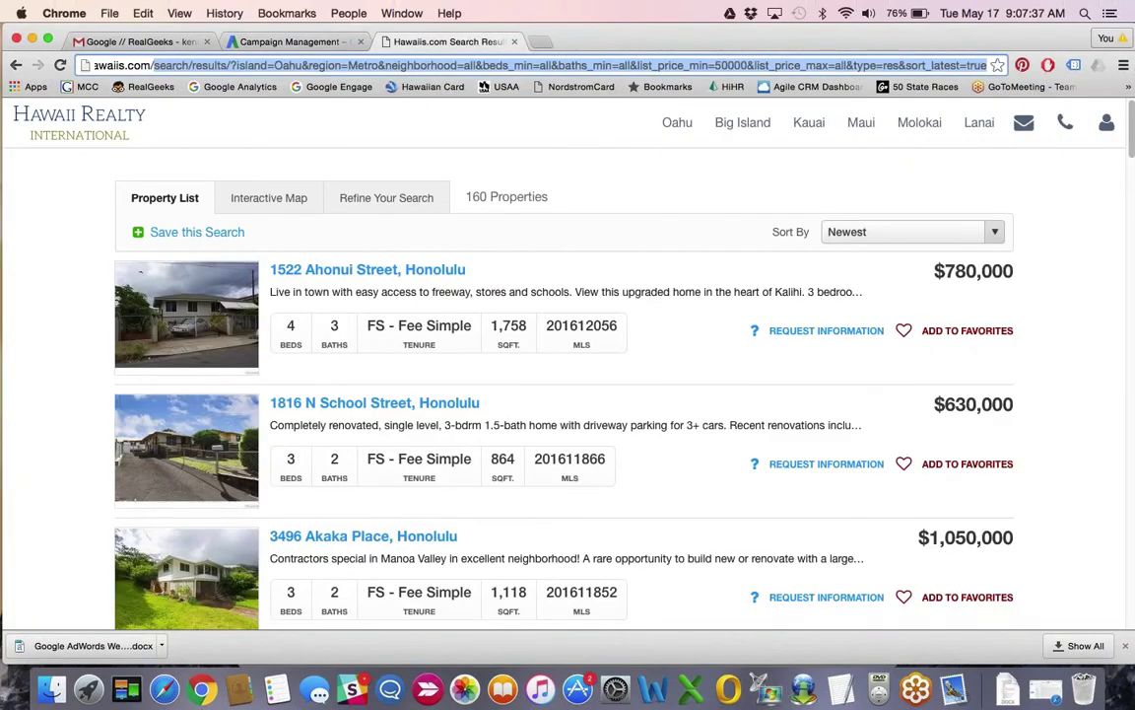
{"action": "type", "text": "cma"}
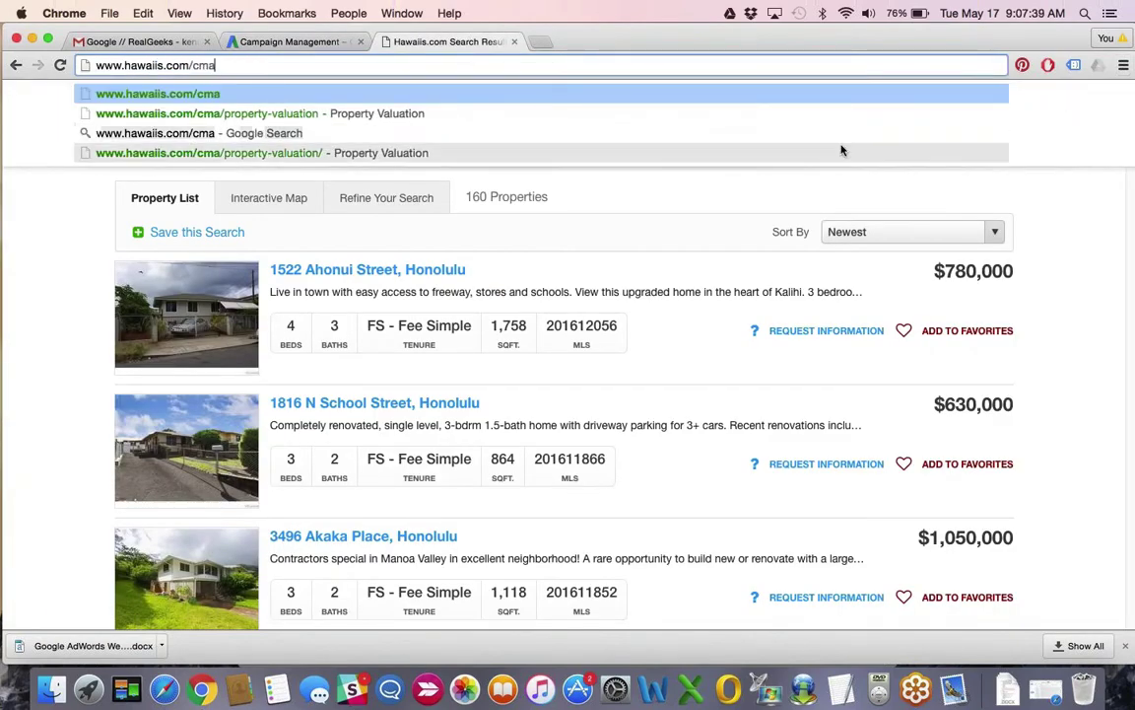
{"action": "left_click", "coordinate": [830, 118]}
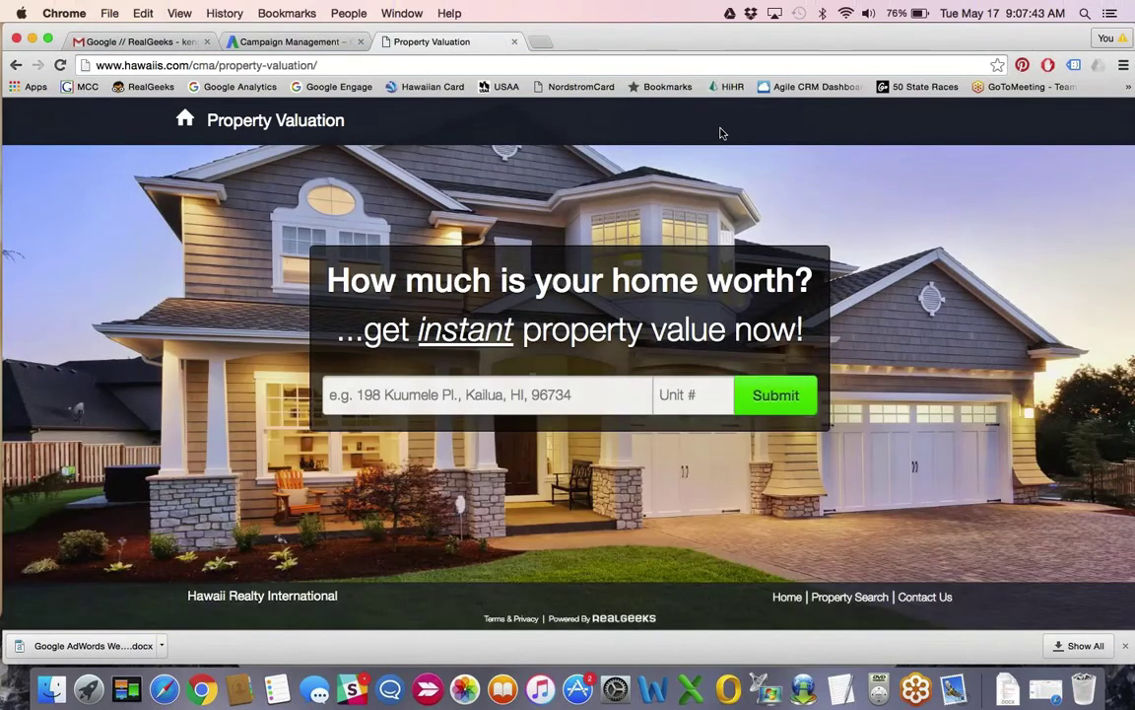
{"action": "left_click", "coordinate": [550, 62]}
{"action": "right_click", "coordinate": [553, 63]}
{"action": "left_click", "coordinate": [581, 84]}
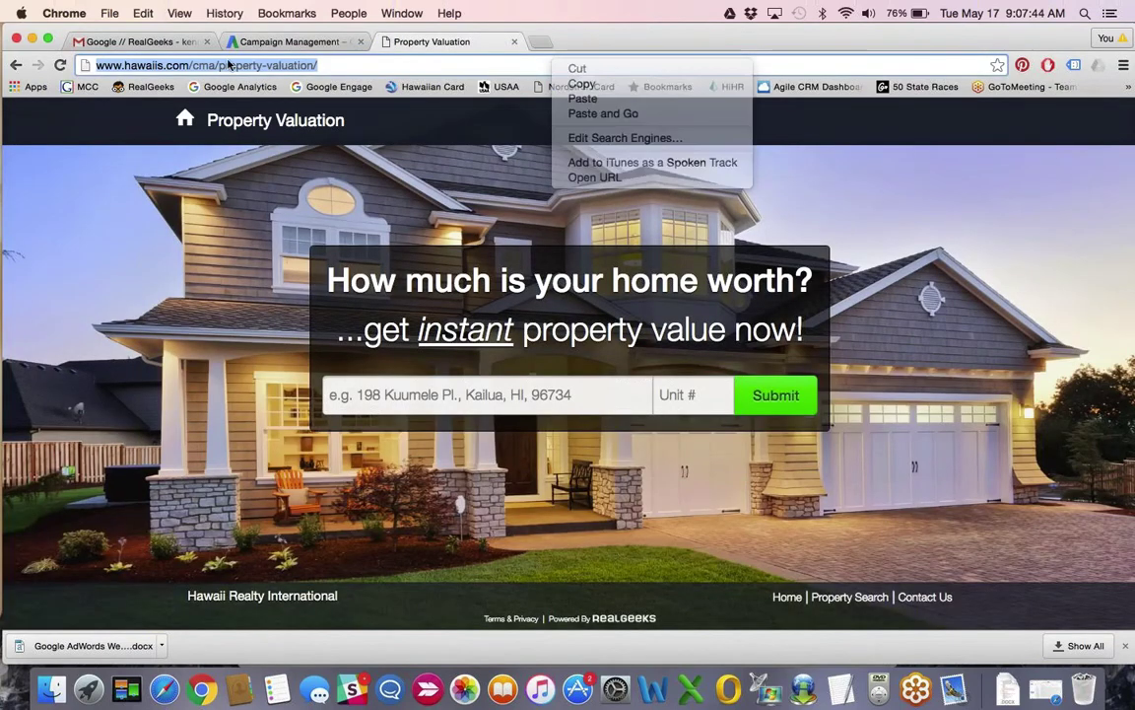
Set the valuation URL as final URL and tracking template with ?keyword={keyword}, then save the sitelink.
{"action": "left_click", "coordinate": [288, 42]}
{"action": "left_click", "coordinate": [578, 283]}
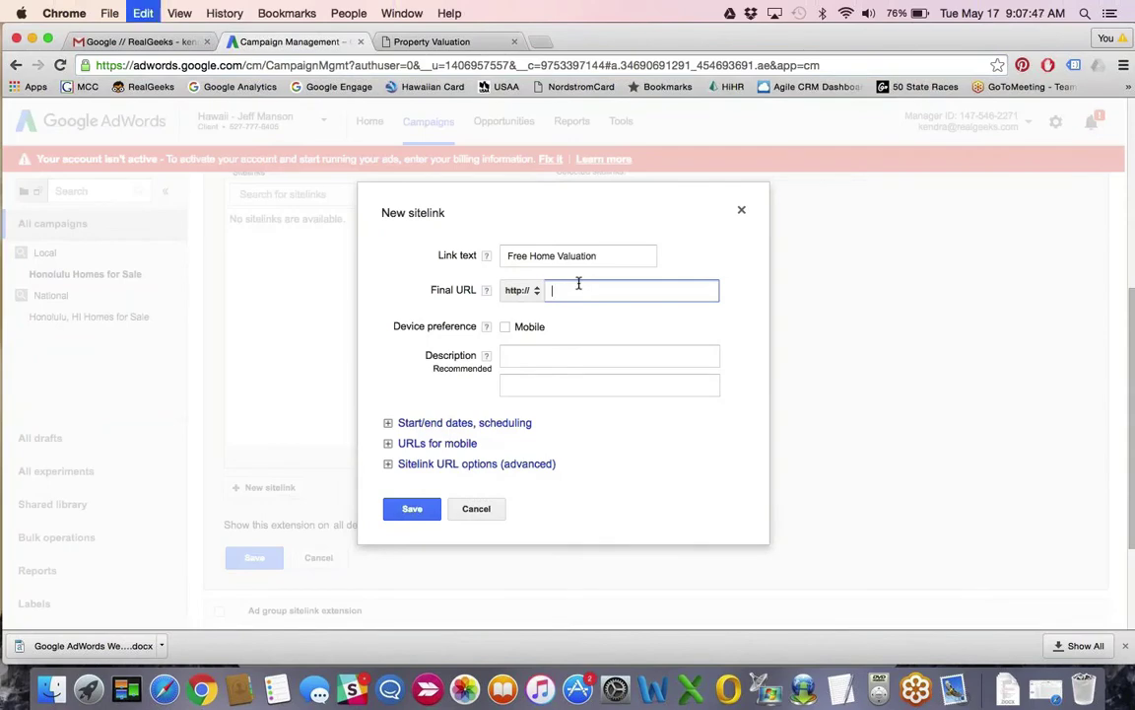
{"action": "key", "text": "super+v"}
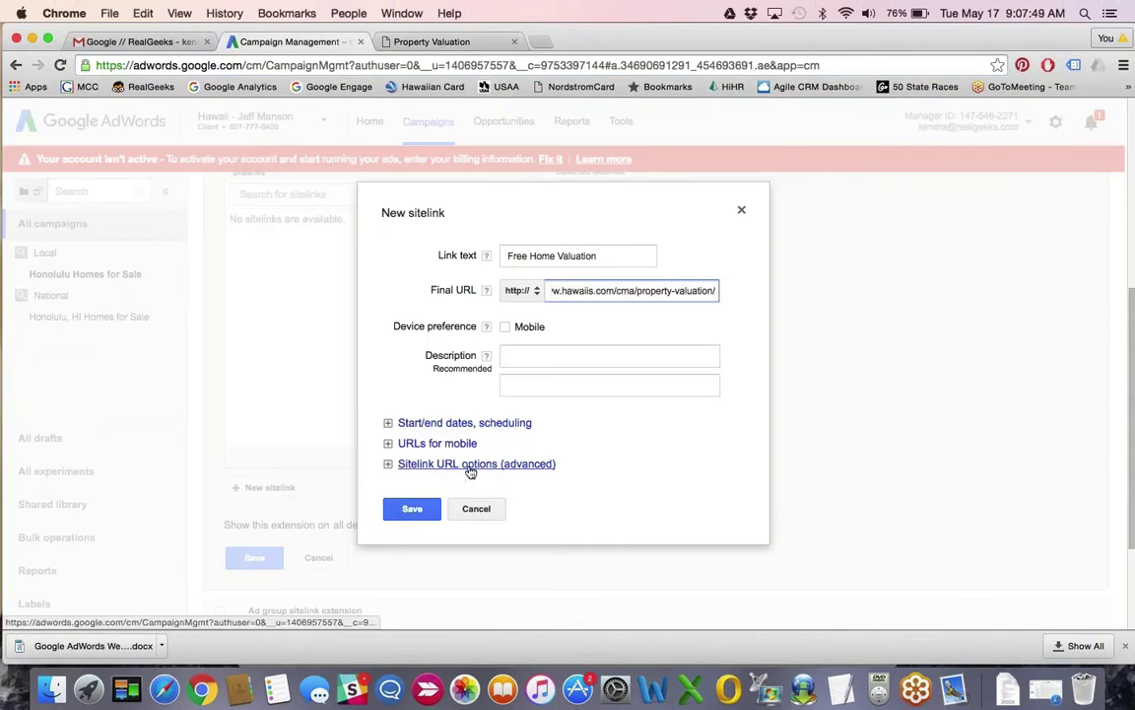
{"action": "left_click", "coordinate": [472, 464]}
{"action": "key", "text": "super+v"}
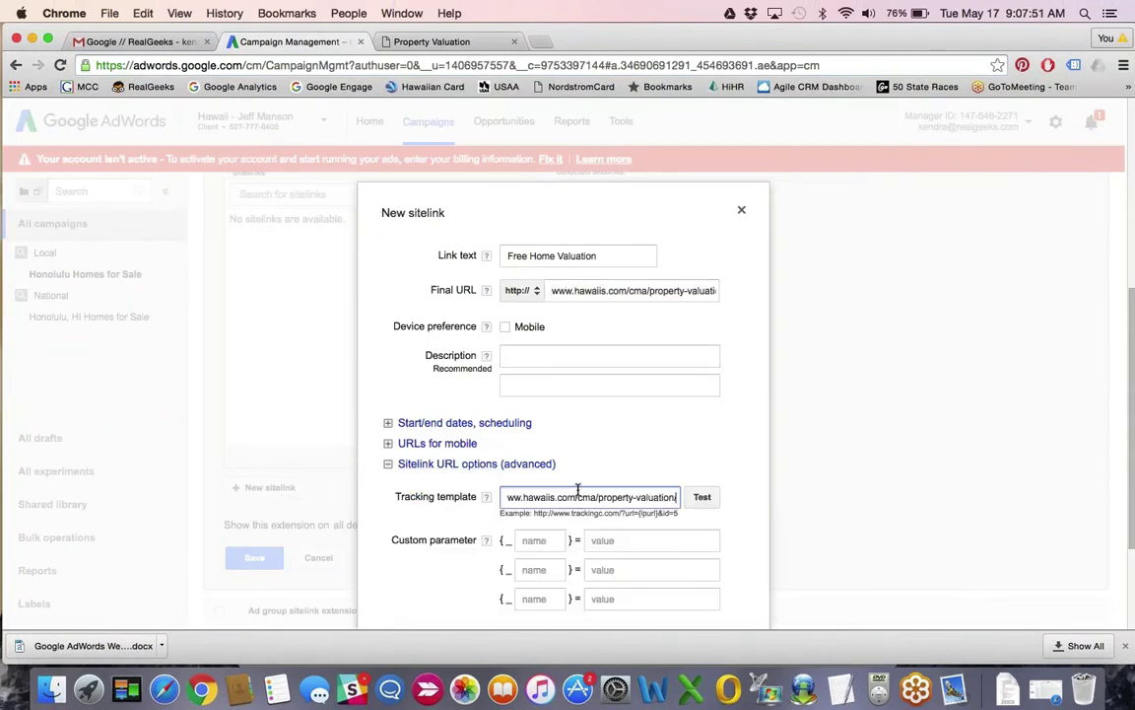
{"action": "type", "text": "?keyword={"}
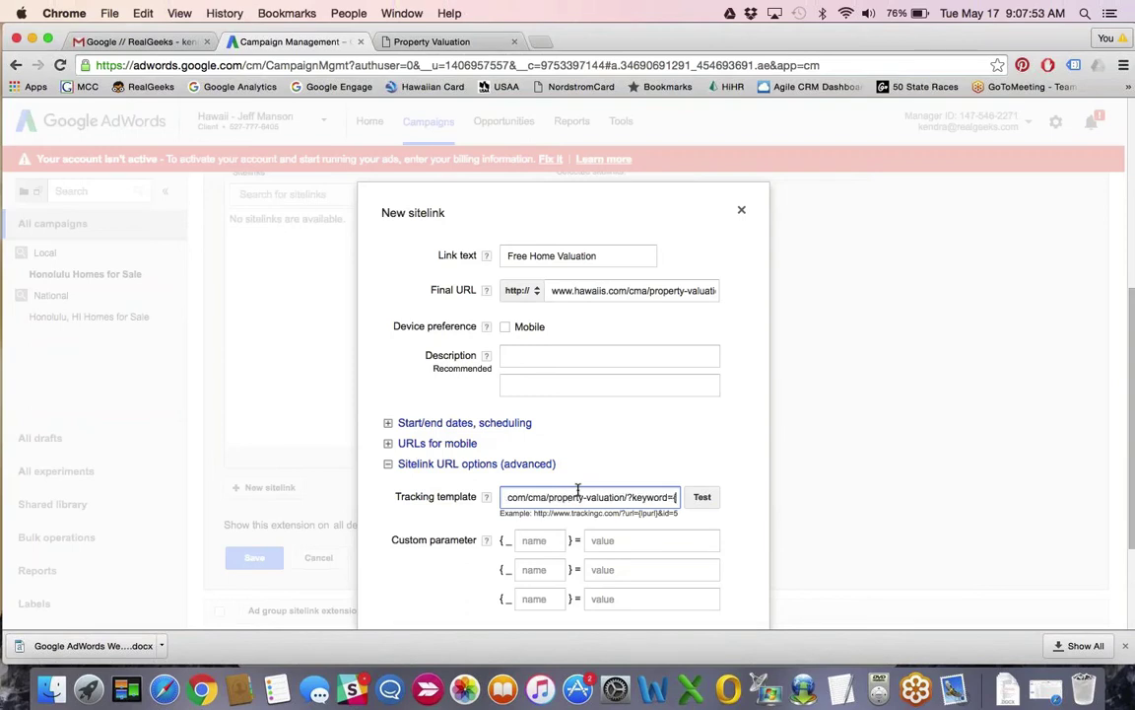
{"action": "type", "text": "keyword}"}
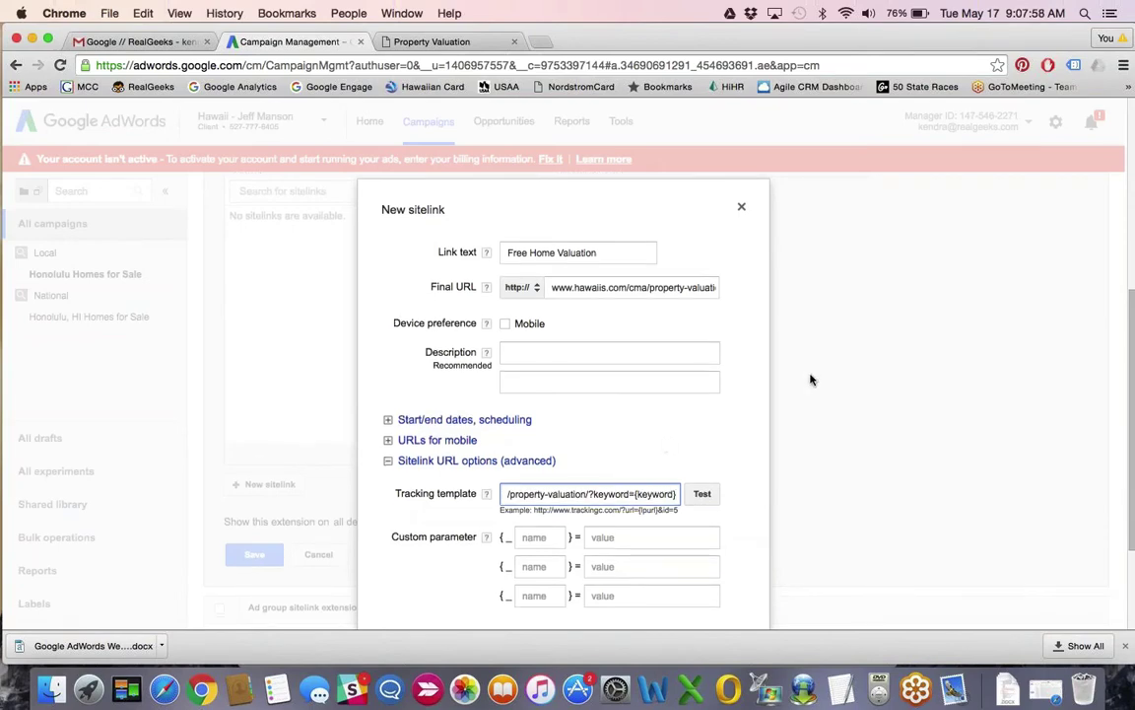
{"action": "scroll", "coordinate": [811, 377], "scroll_direction": "down", "scroll_amount": 3}
{"action": "left_click", "coordinate": [412, 537]}
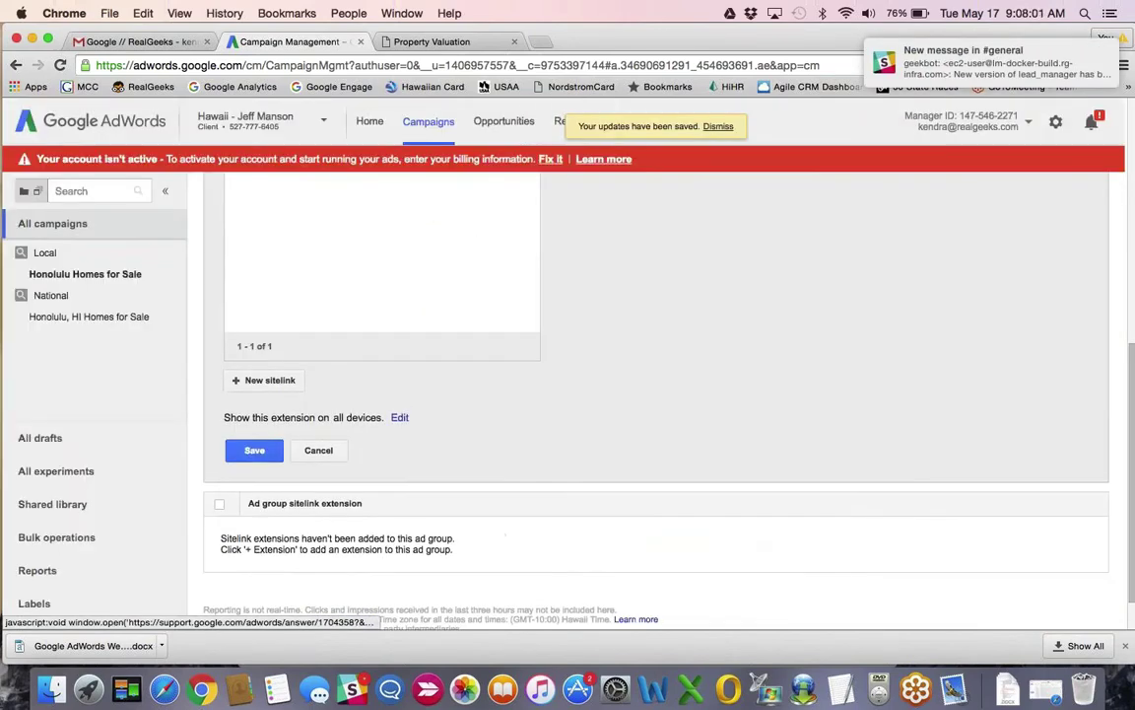
{"action": "left_click", "coordinate": [254, 595]}
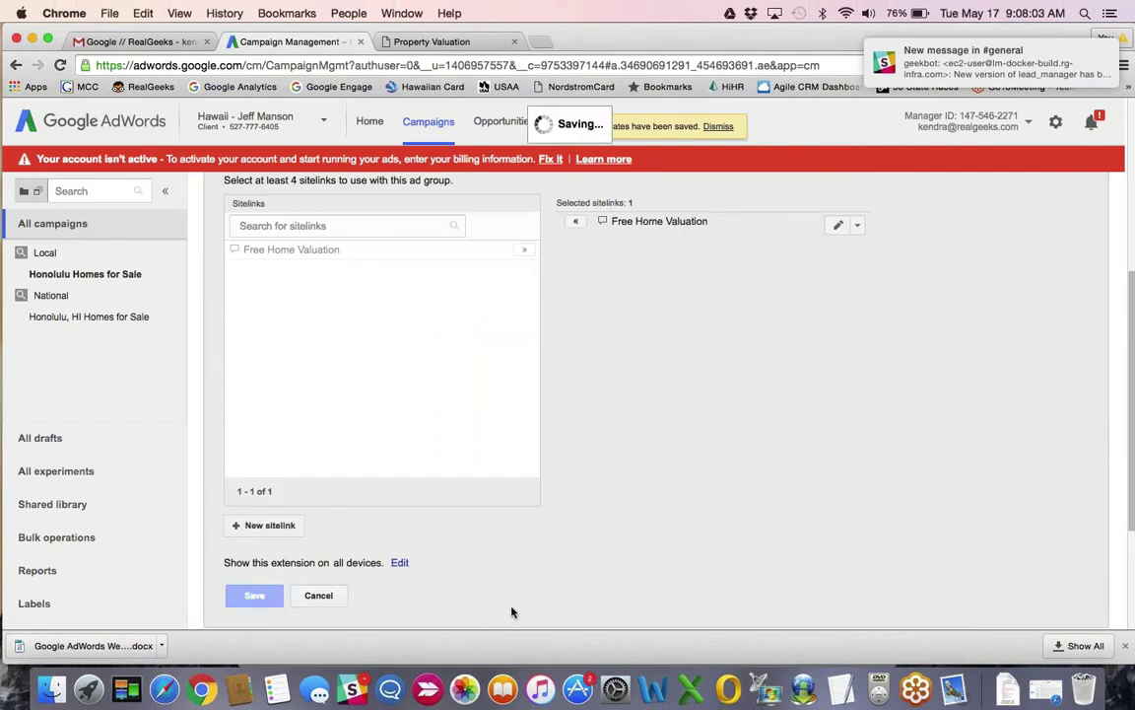
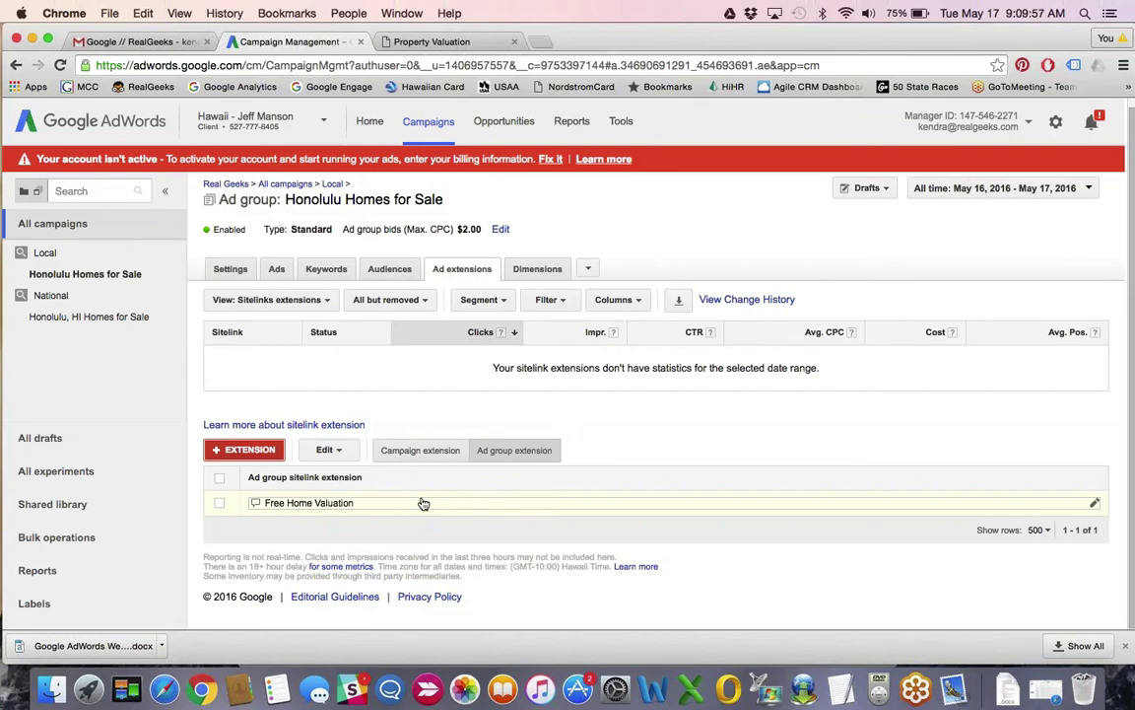
Return to the all-campaigns overview listing the Local and National campaigns.
{"action": "left_click", "coordinate": [89, 230]}
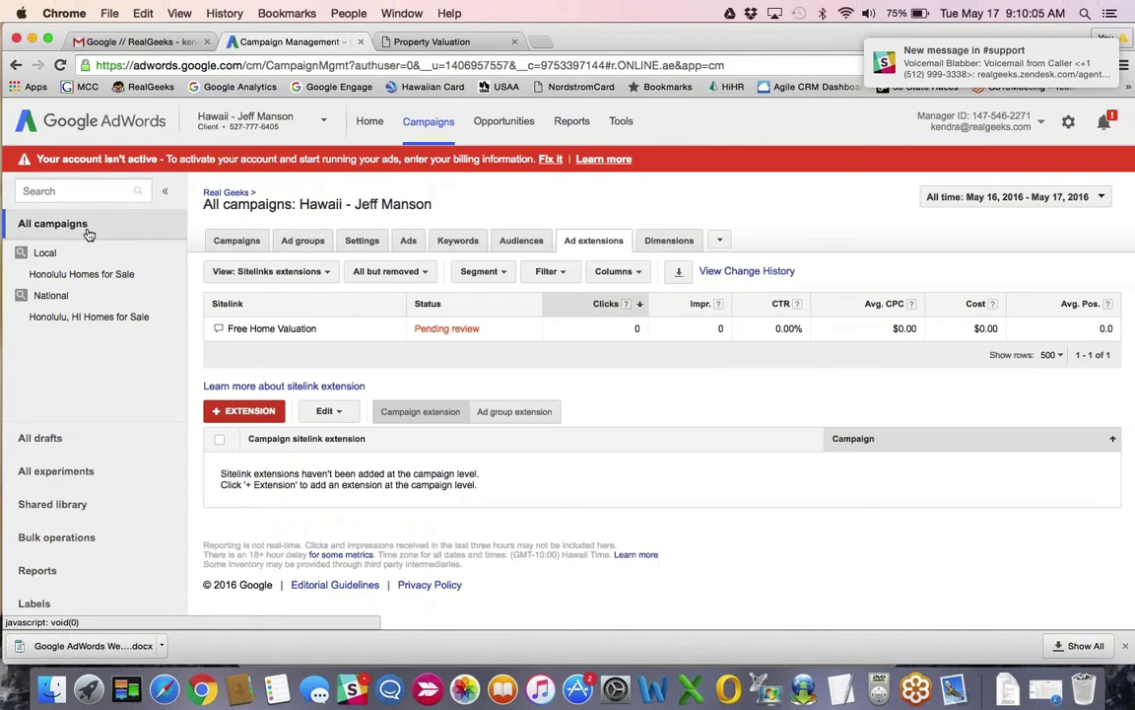
{"action": "left_click", "coordinate": [237, 239]}
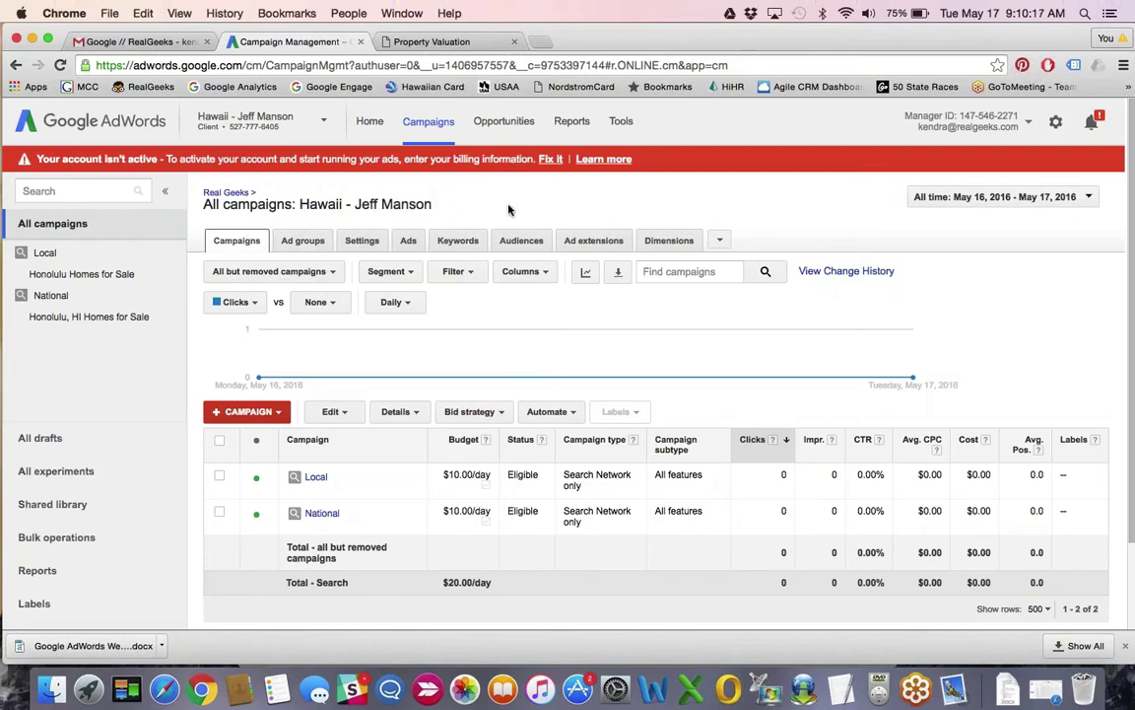
Go to Tools > Conversions and begin a new conversion action.
{"action": "left_click", "coordinate": [622, 124]}
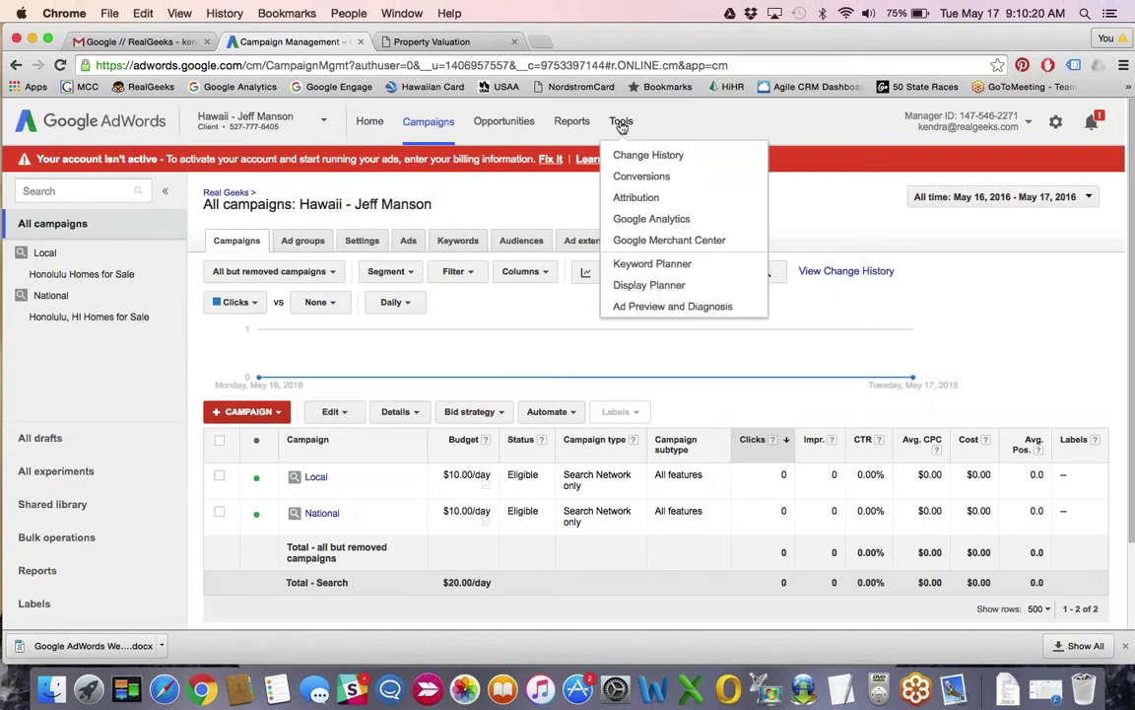
{"action": "left_click", "coordinate": [623, 177]}
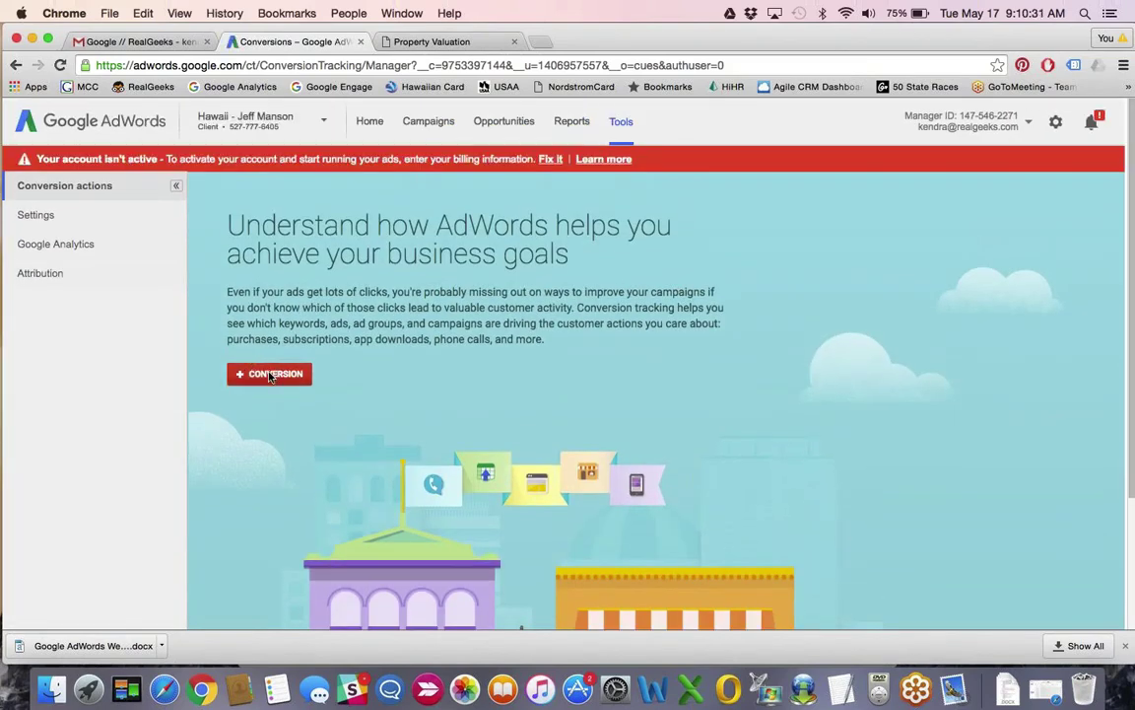
{"action": "left_click", "coordinate": [269, 375]}
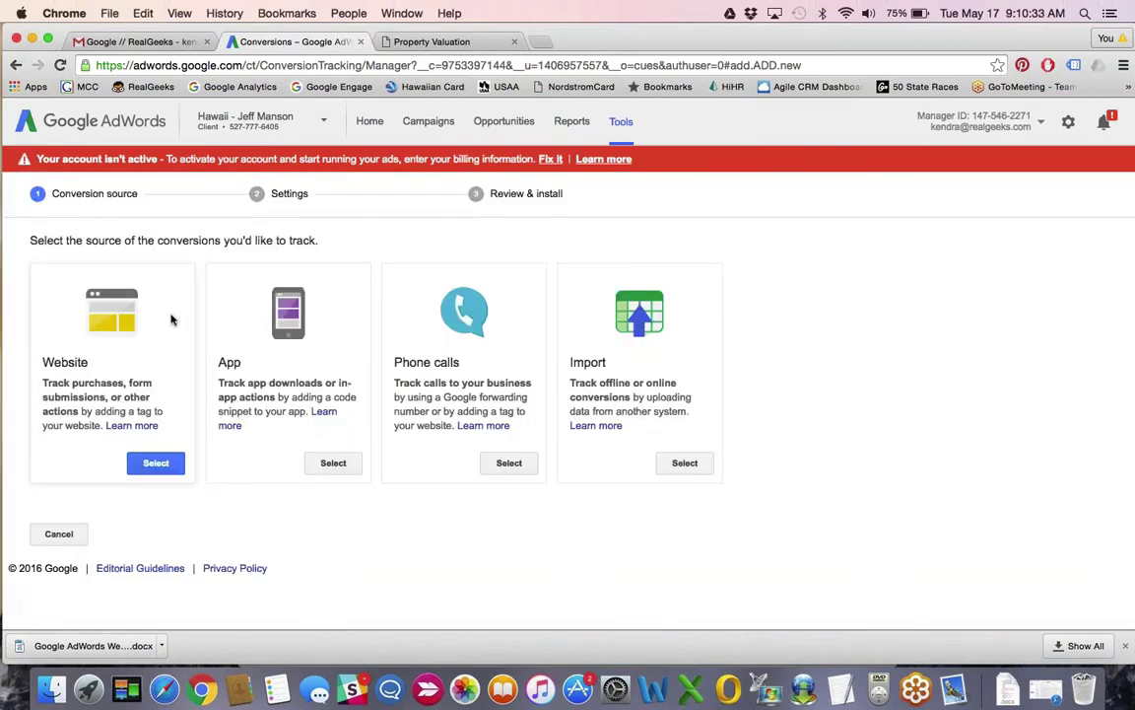
Track Website conversions, name the action 'Sign Up', and assign no conversion value.
{"action": "left_click", "coordinate": [155, 463]}
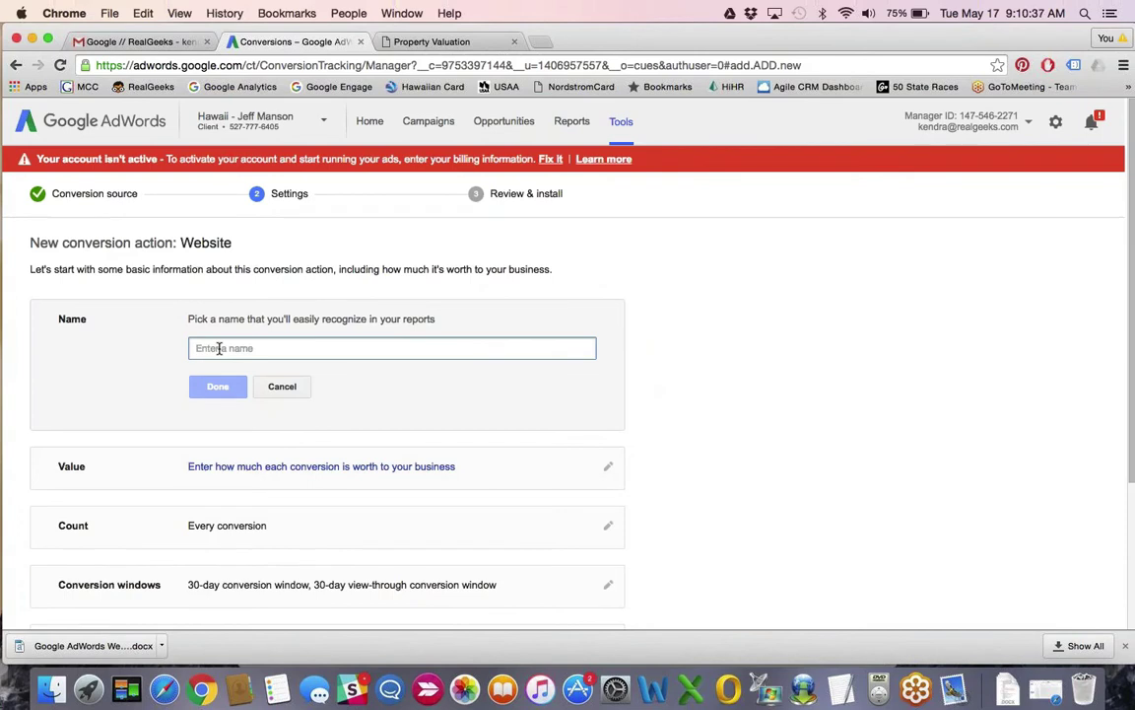
{"action": "left_click", "coordinate": [219, 348]}
{"action": "type", "text": "Sign "}
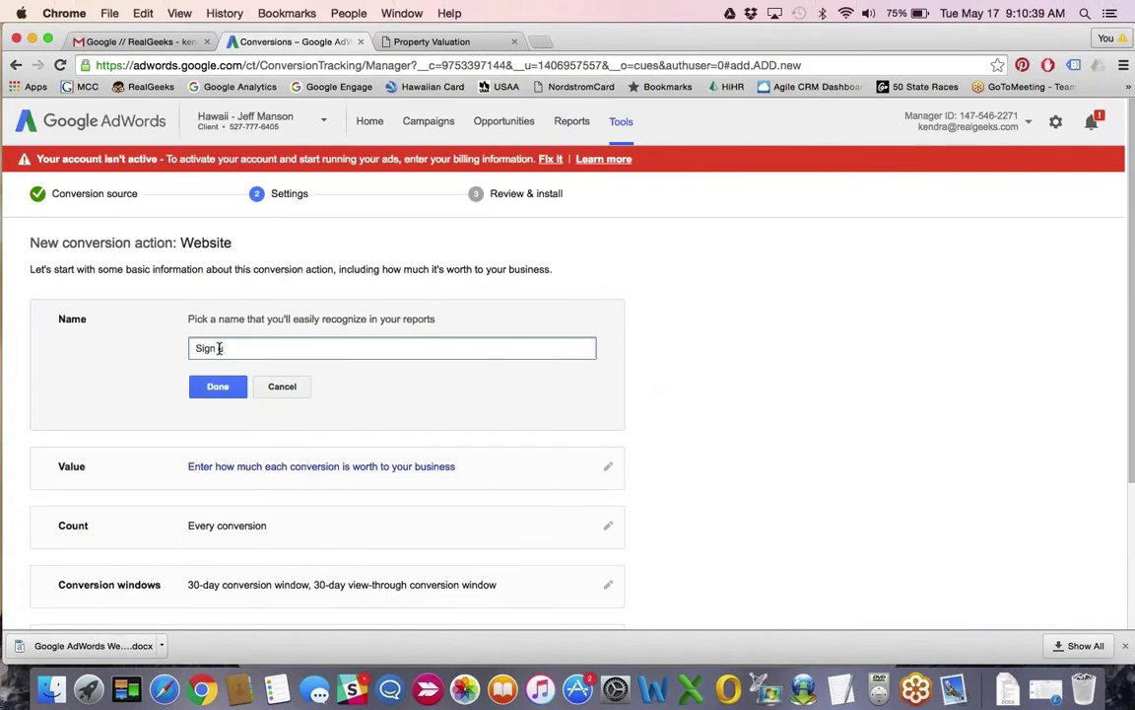
{"action": "type", "text": "Up"}
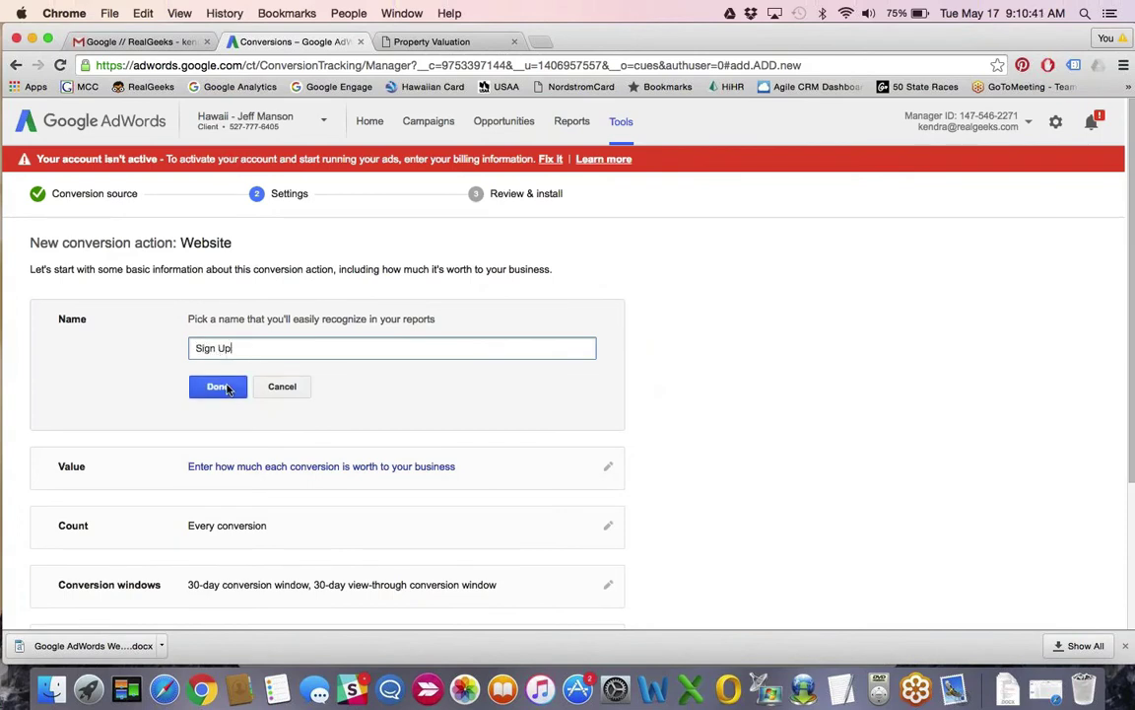
{"action": "left_click", "coordinate": [217, 387]}
{"action": "left_click", "coordinate": [253, 391]}
{"action": "left_click", "coordinate": [194, 445]}
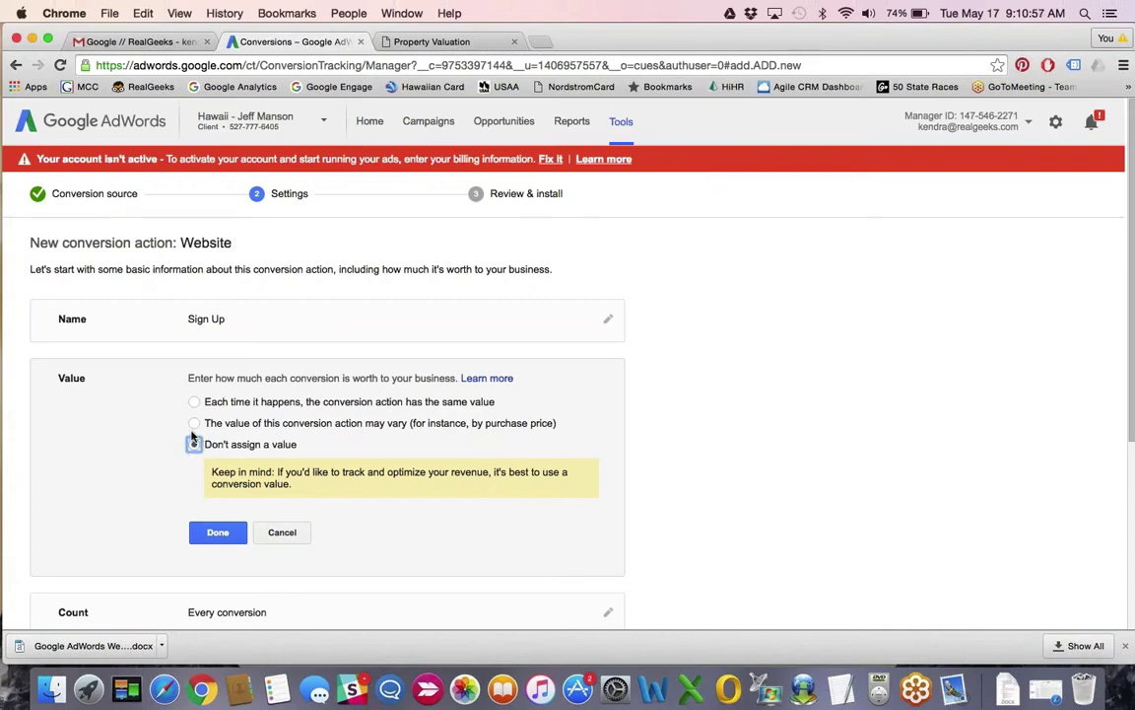
{"action": "left_click", "coordinate": [218, 537]}
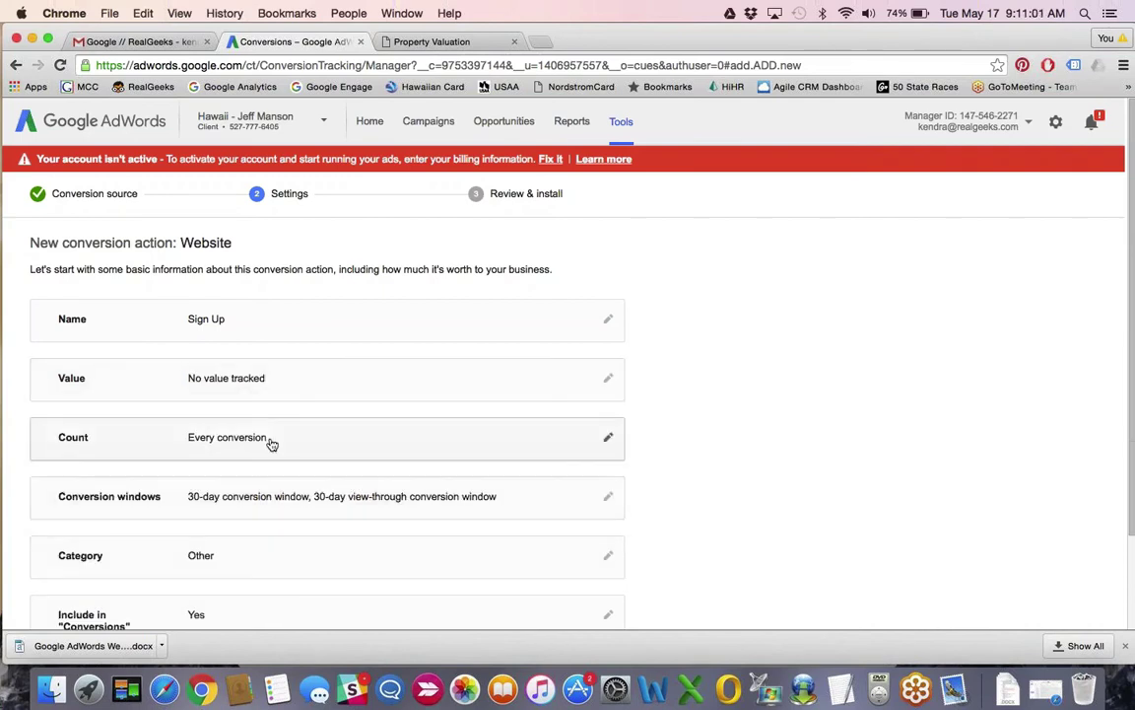
Set the conversion category to Sign-up and save the conversion settings.
{"action": "scroll", "coordinate": [1126, 363], "scroll_direction": "down", "scroll_amount": 2}
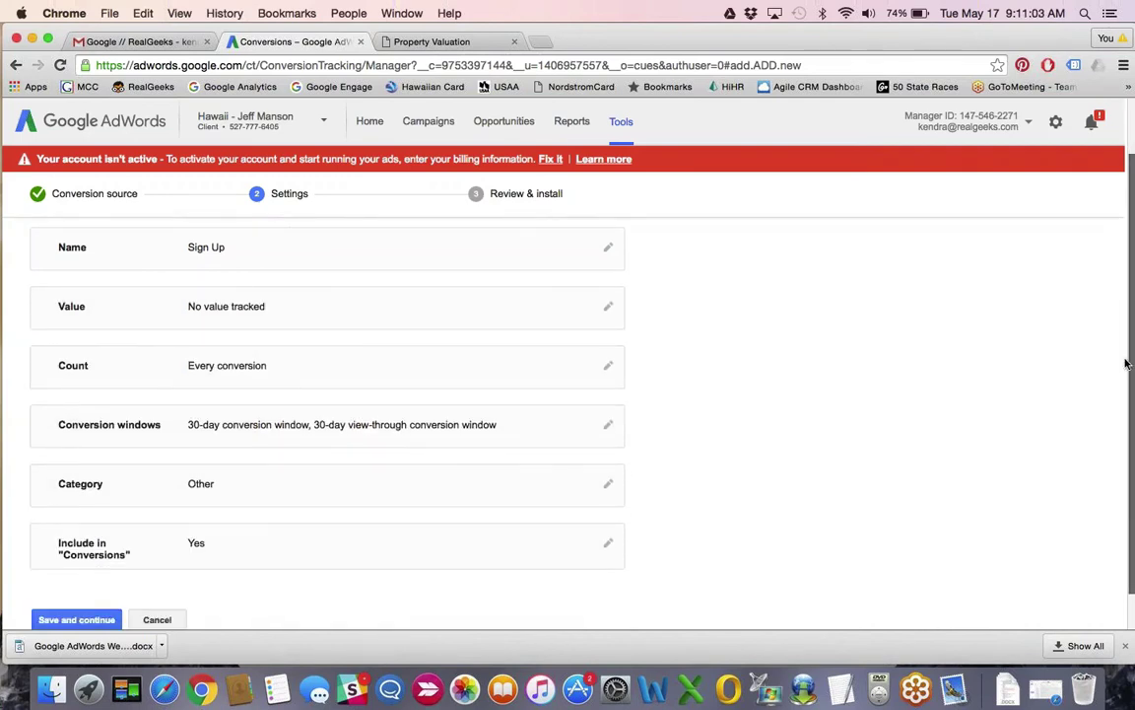
{"action": "left_click", "coordinate": [198, 448]}
{"action": "left_click", "coordinate": [210, 481]}
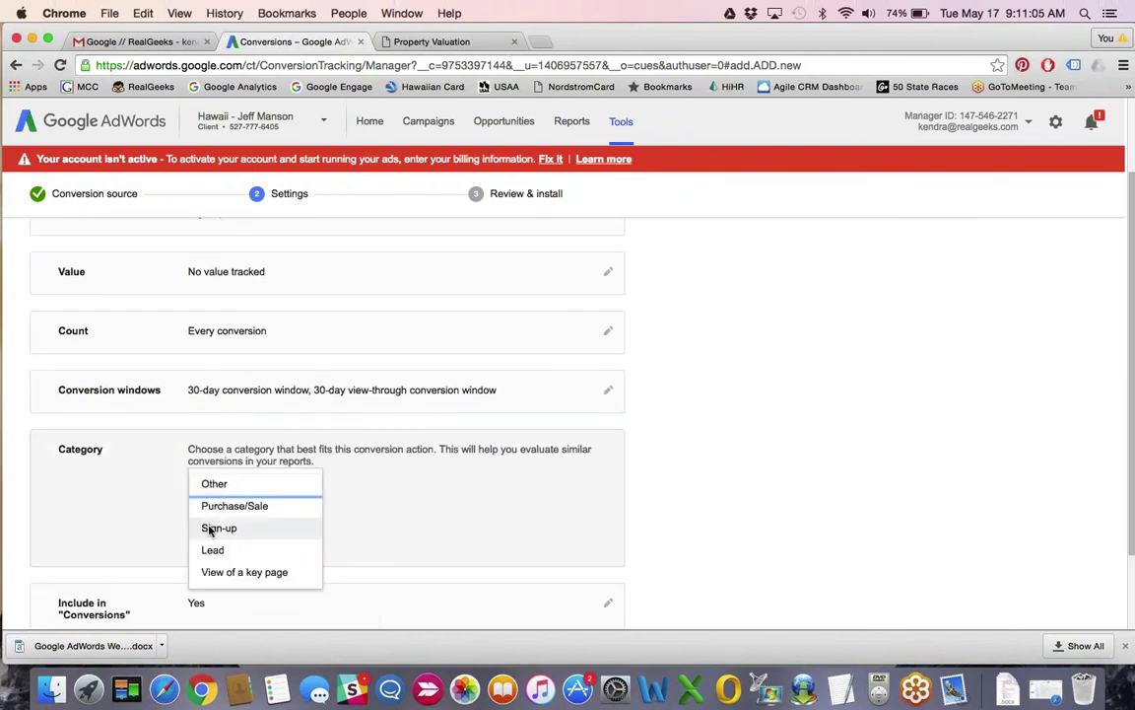
{"action": "left_click", "coordinate": [210, 528]}
{"action": "left_click", "coordinate": [218, 522]}
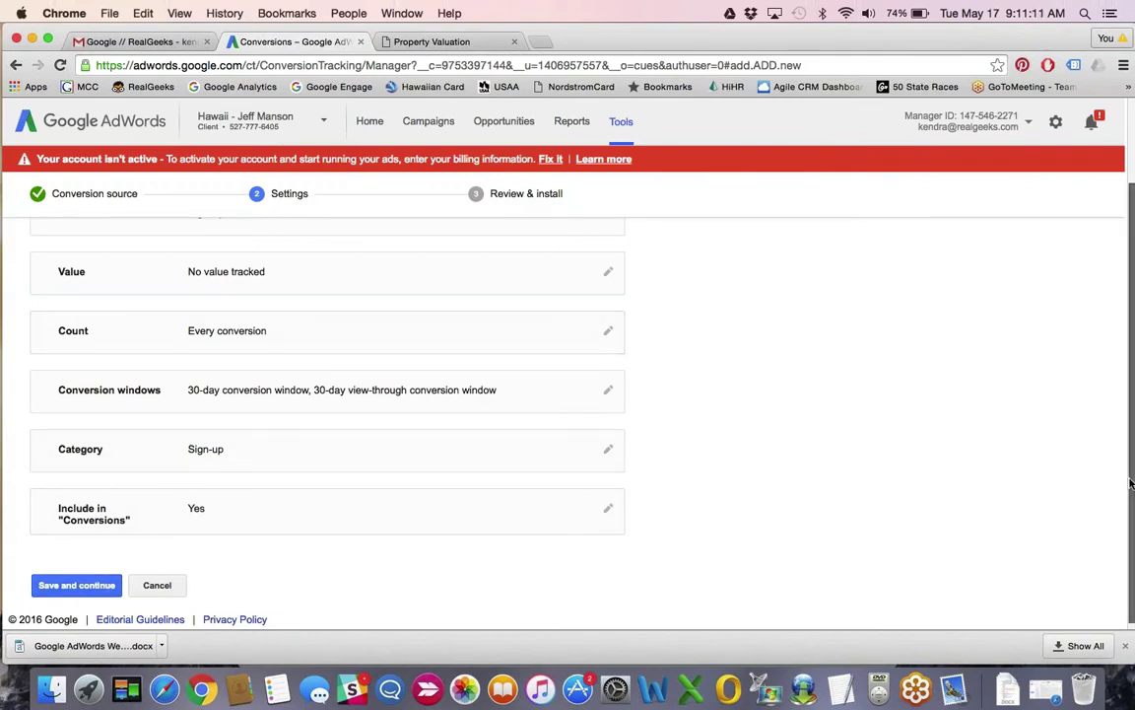
{"action": "scroll", "coordinate": [1131, 483], "scroll_direction": "up", "scroll_amount": 1}
{"action": "left_click", "coordinate": [87, 618]}
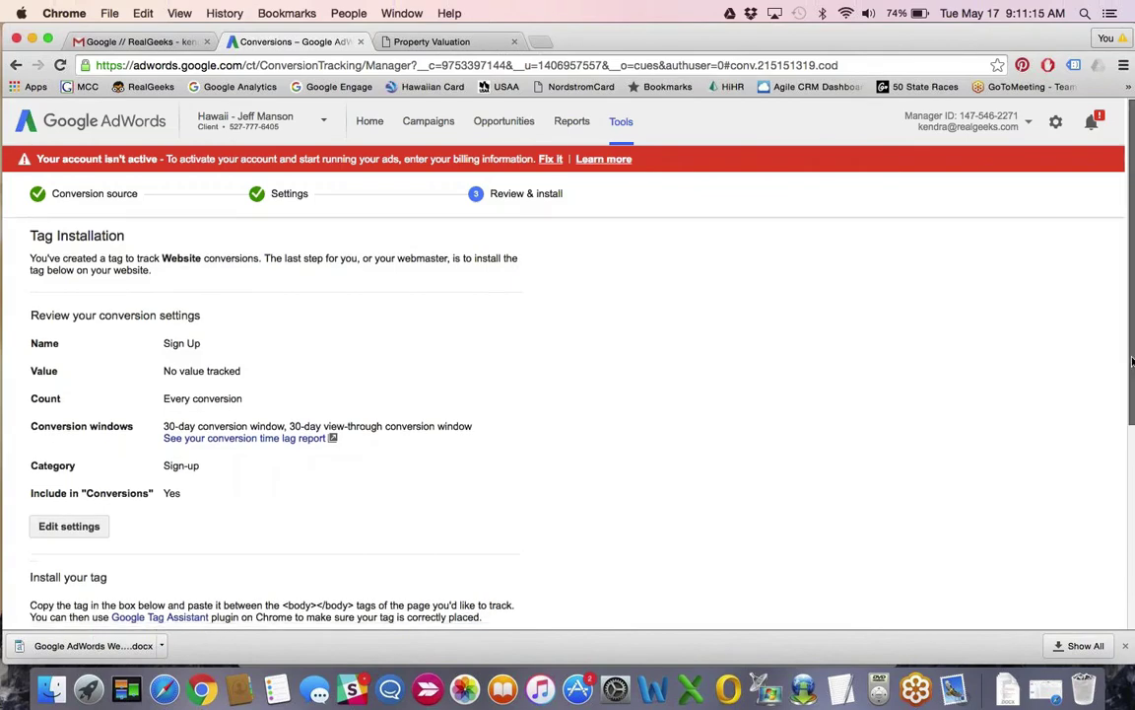
Copy the entire Sign Up conversion tag code and open a new browser tab.
{"action": "left_click_drag", "start_coordinate": [1133, 362], "coordinate": [1124, 577]}
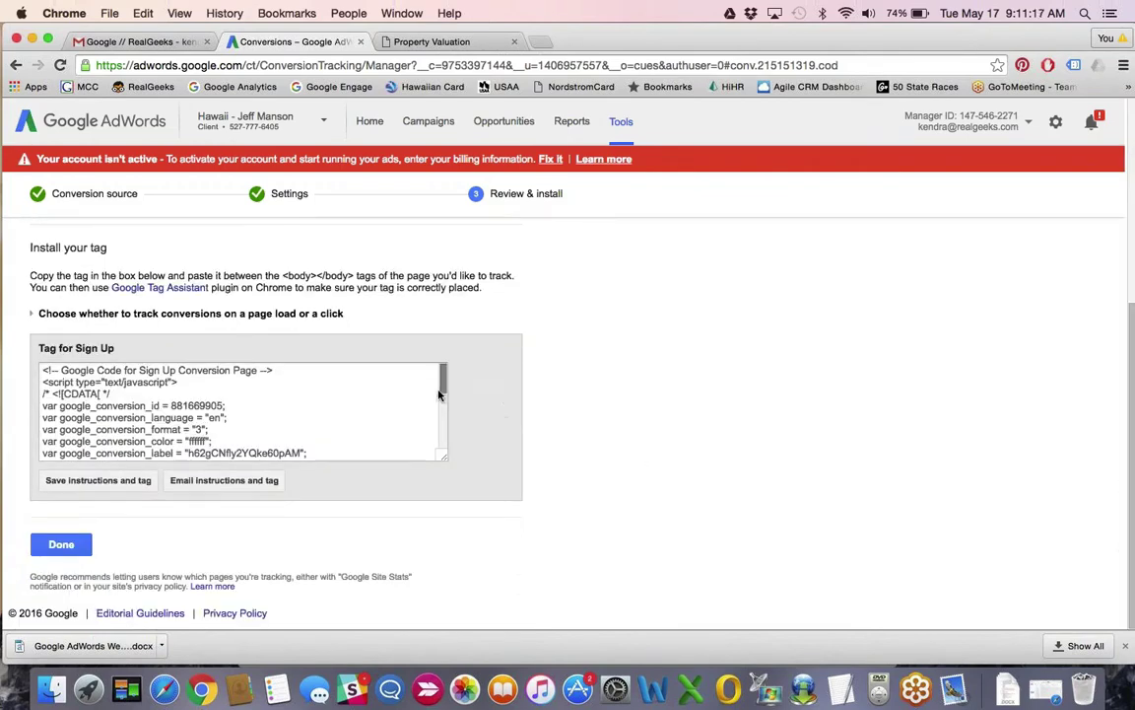
{"action": "left_click_drag", "start_coordinate": [441, 394], "coordinate": [444, 451]}
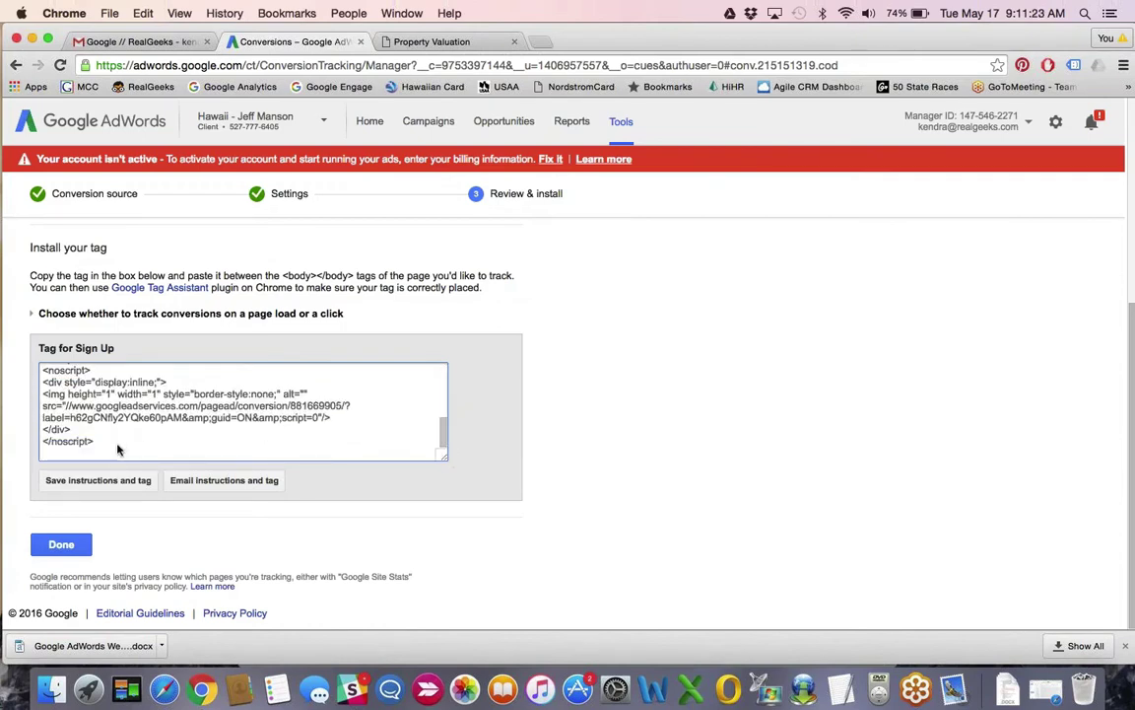
{"action": "left_click_drag", "start_coordinate": [117, 449], "coordinate": [28, 329]}
{"action": "right_click", "coordinate": [96, 394]}
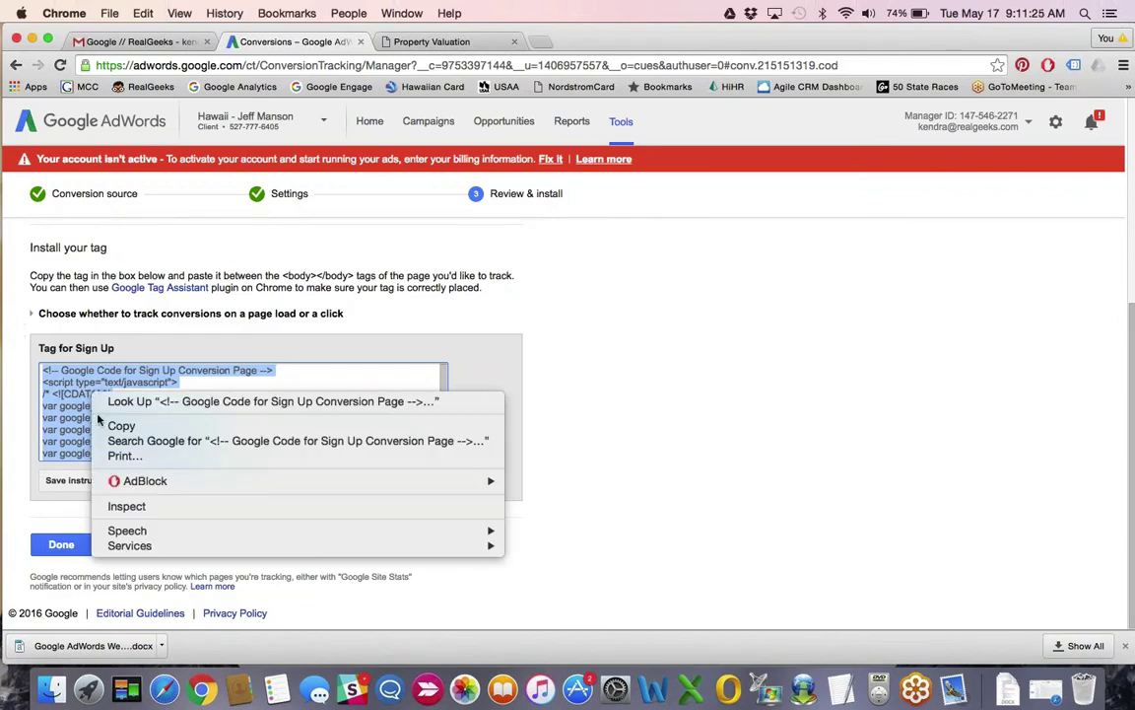
{"action": "left_click", "coordinate": [104, 426]}
{"action": "left_click", "coordinate": [541, 41]}
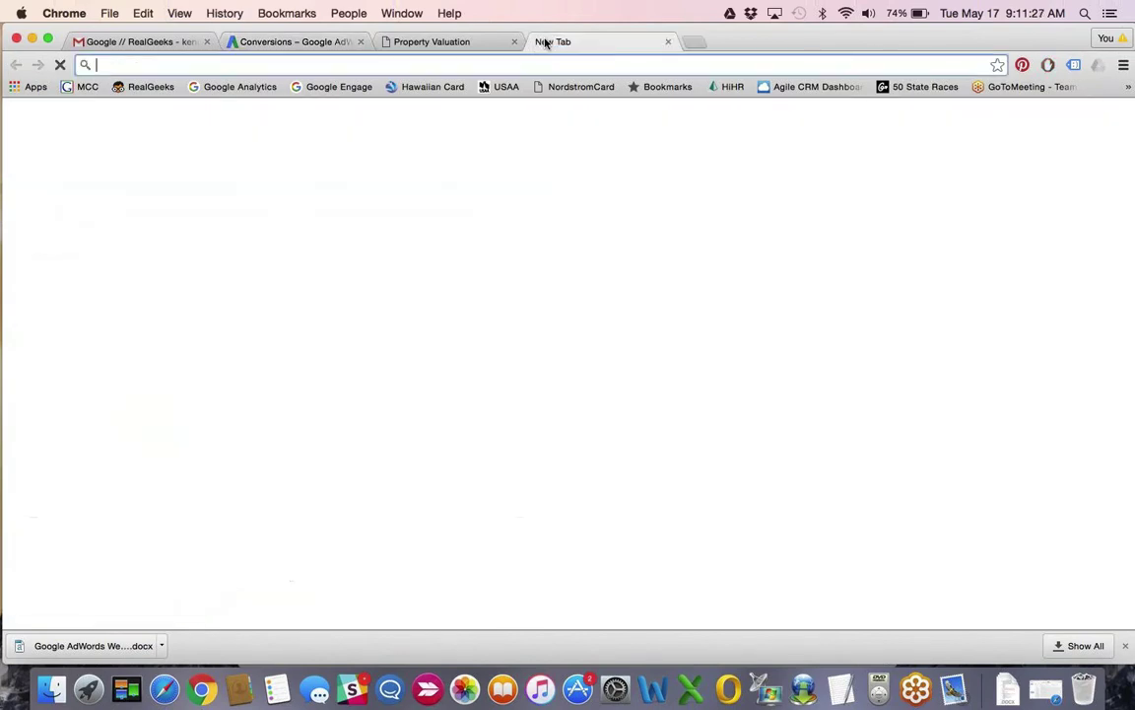
Load realgeeks.com/support and enter the contact's full name.
{"action": "type", "text": "realgeeks."}
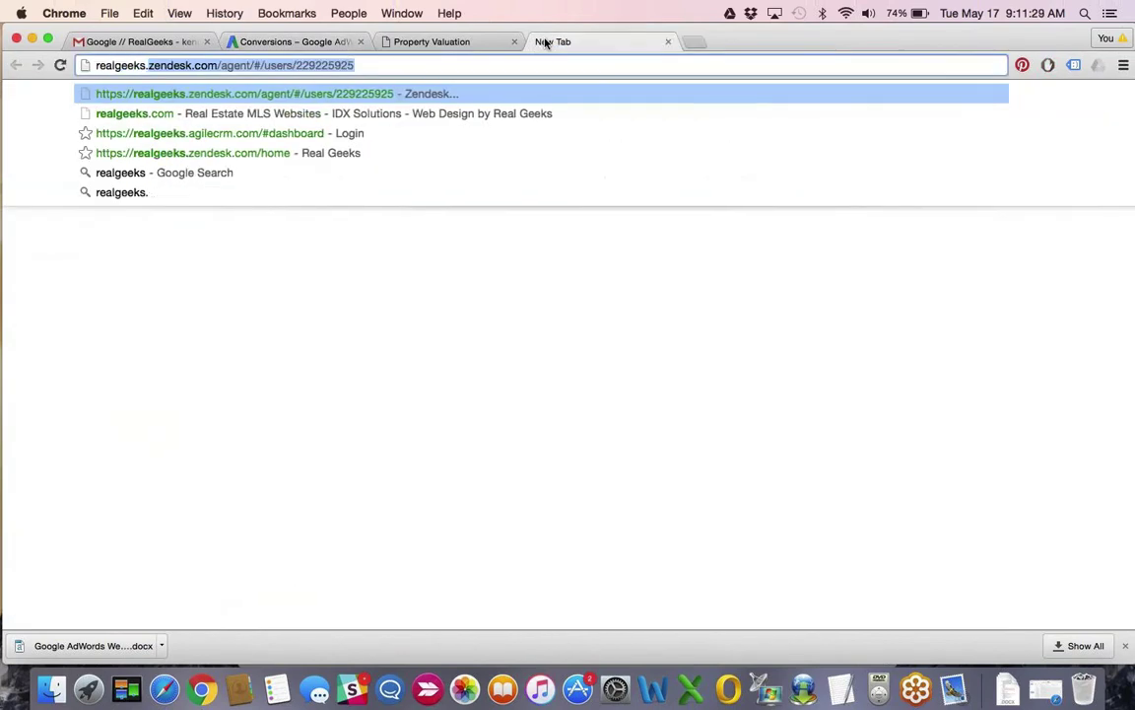
{"action": "type", "text": "com/s"}
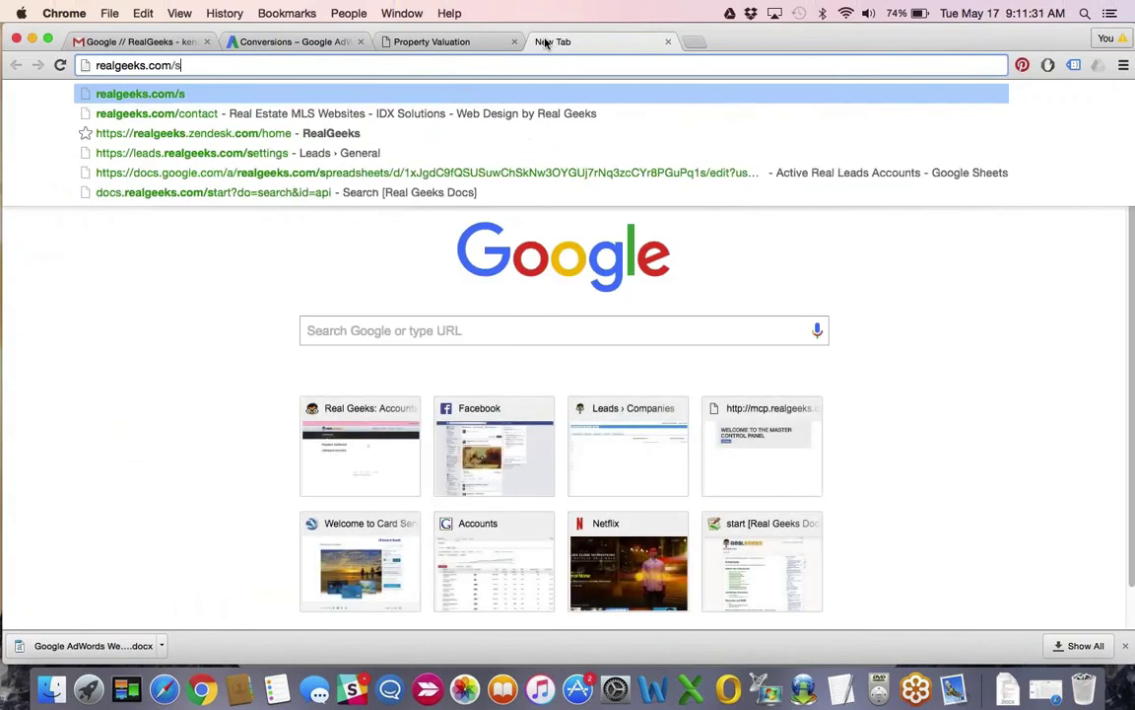
{"action": "type", "text": "upport"}
{"action": "key", "text": "Return"}
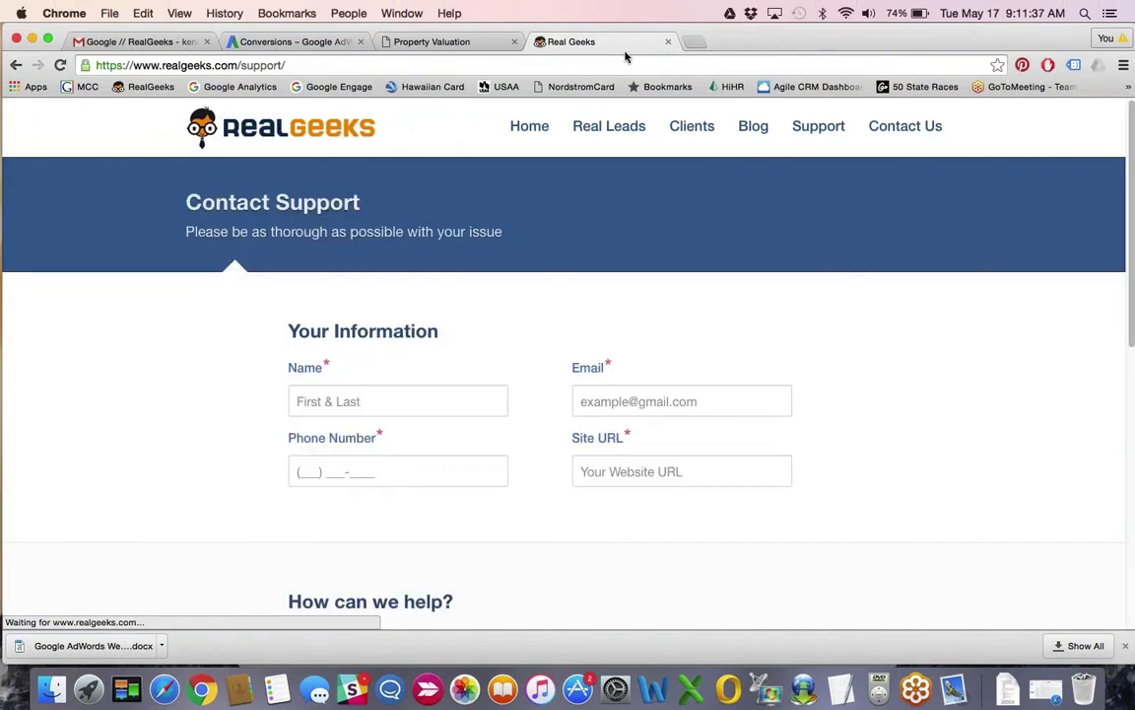
{"action": "left_click", "coordinate": [340, 400]}
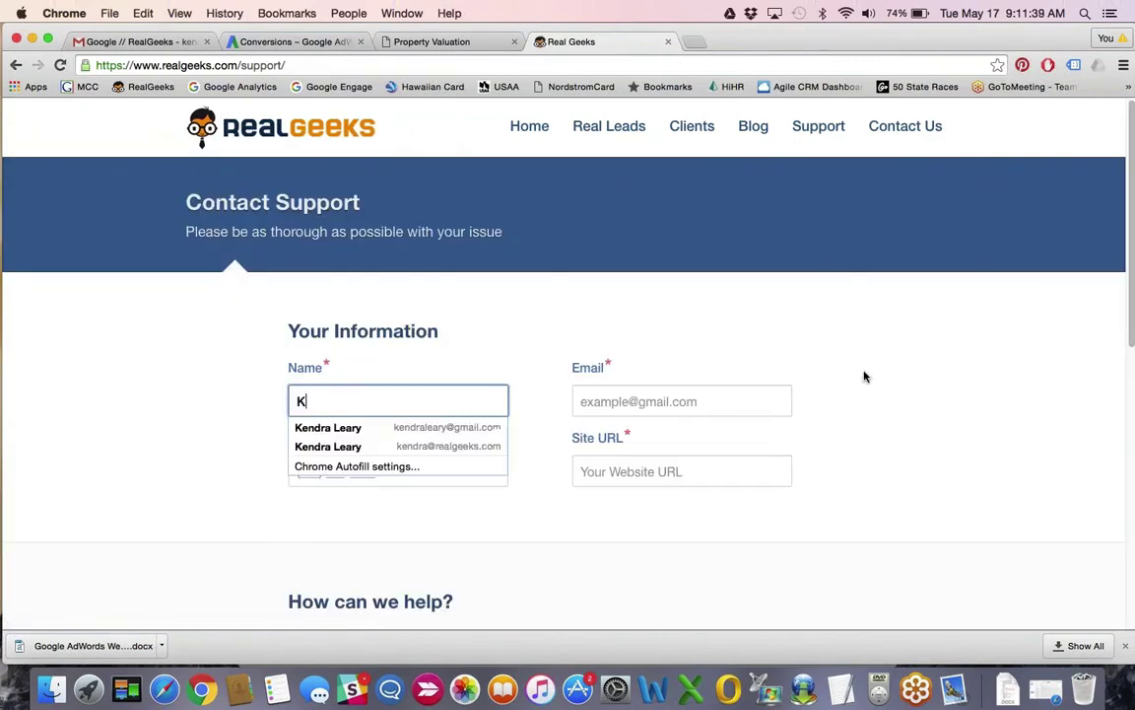
{"action": "key", "text": "Tab"}
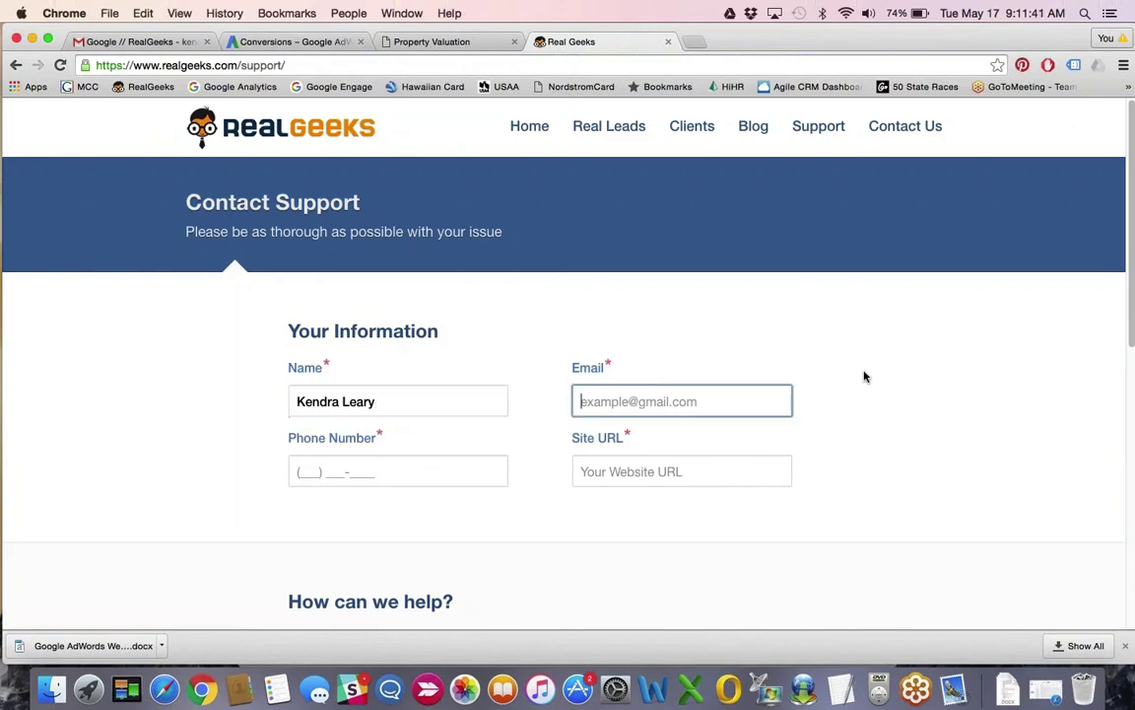
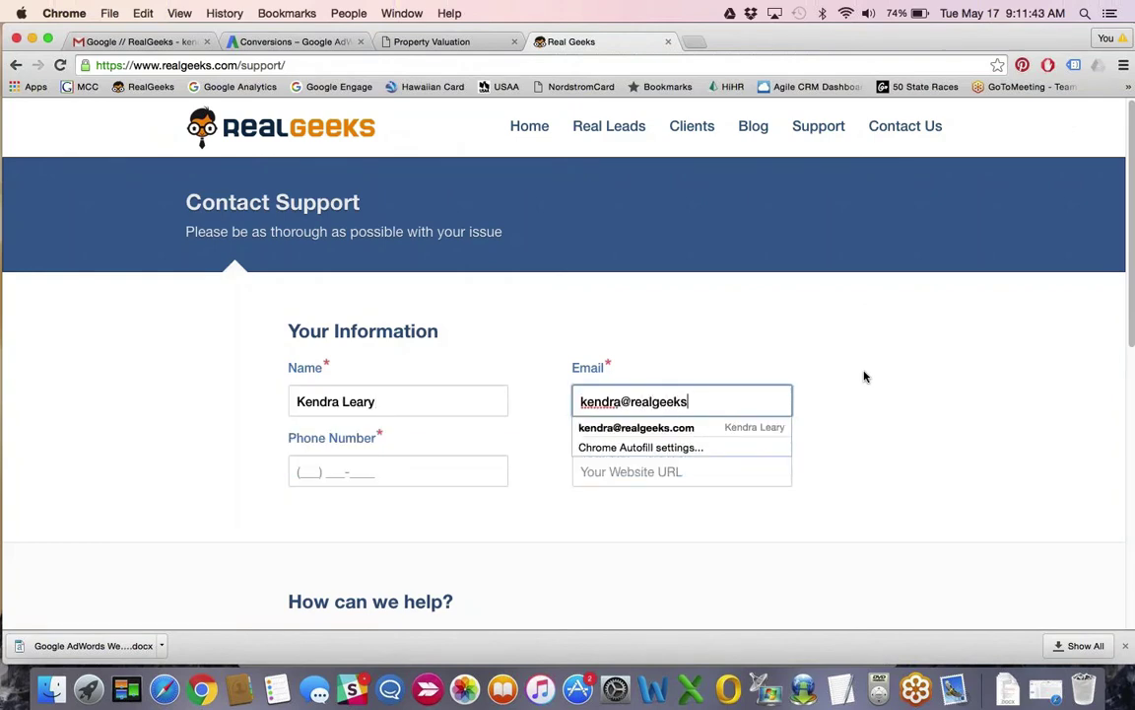
{"action": "key", "text": "Tab"}
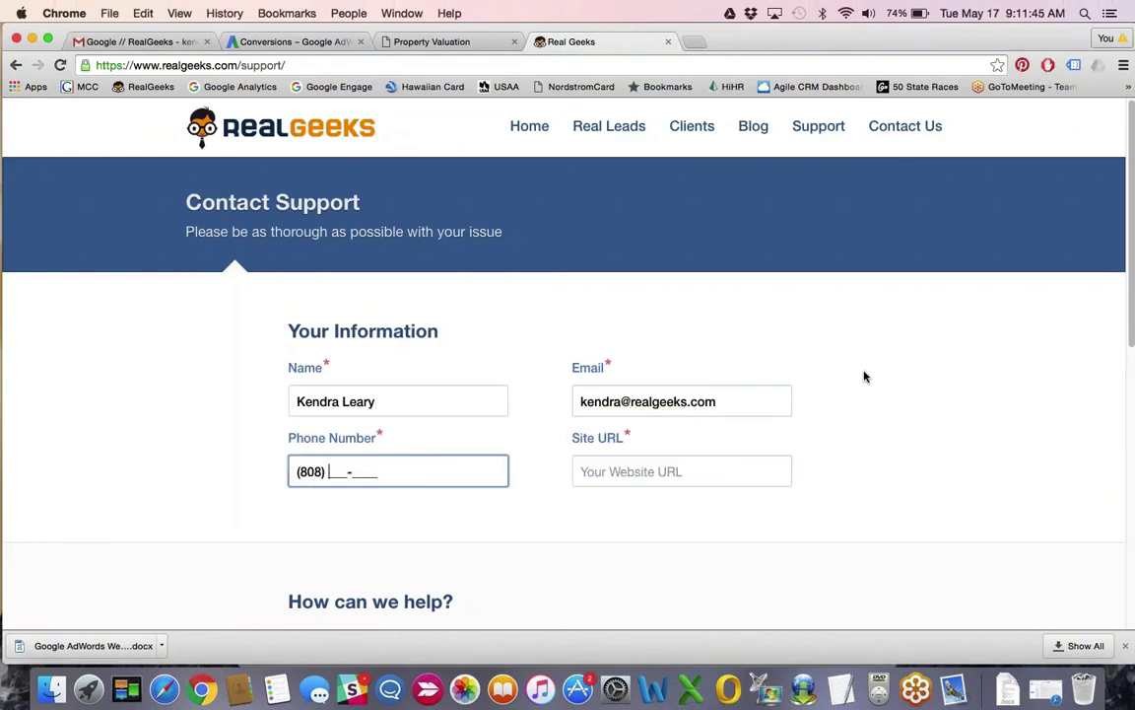
{"action": "key", "text": "Tab"}
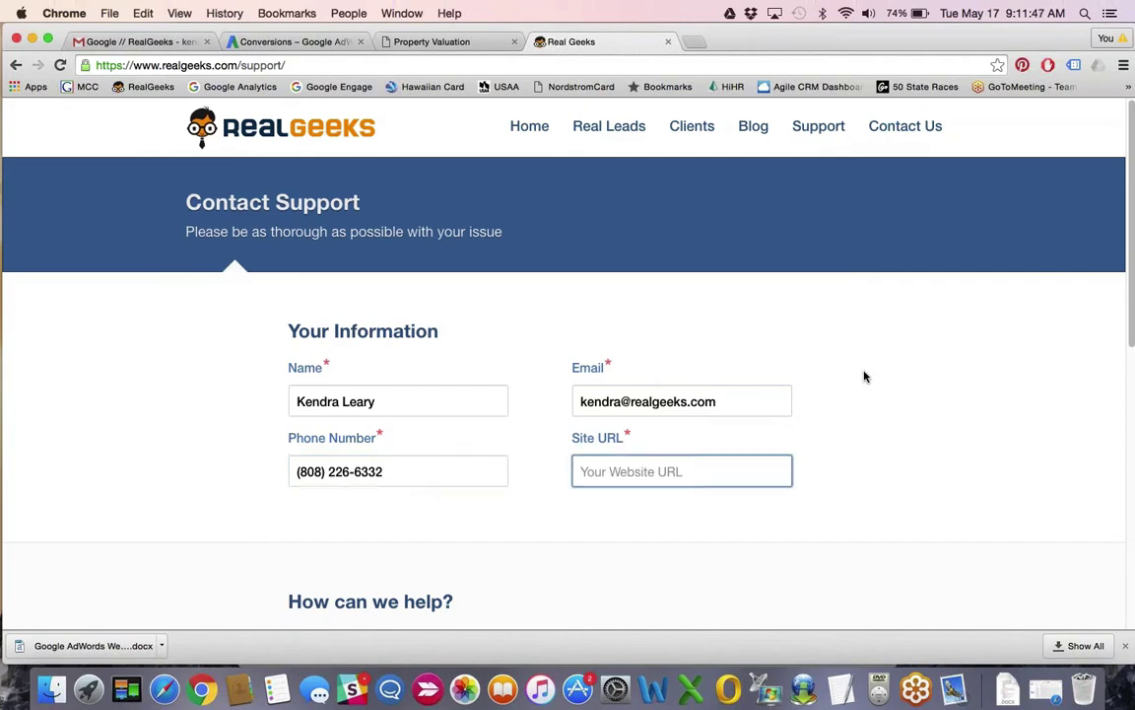
{"action": "type", "text": "www.hawaiis"}
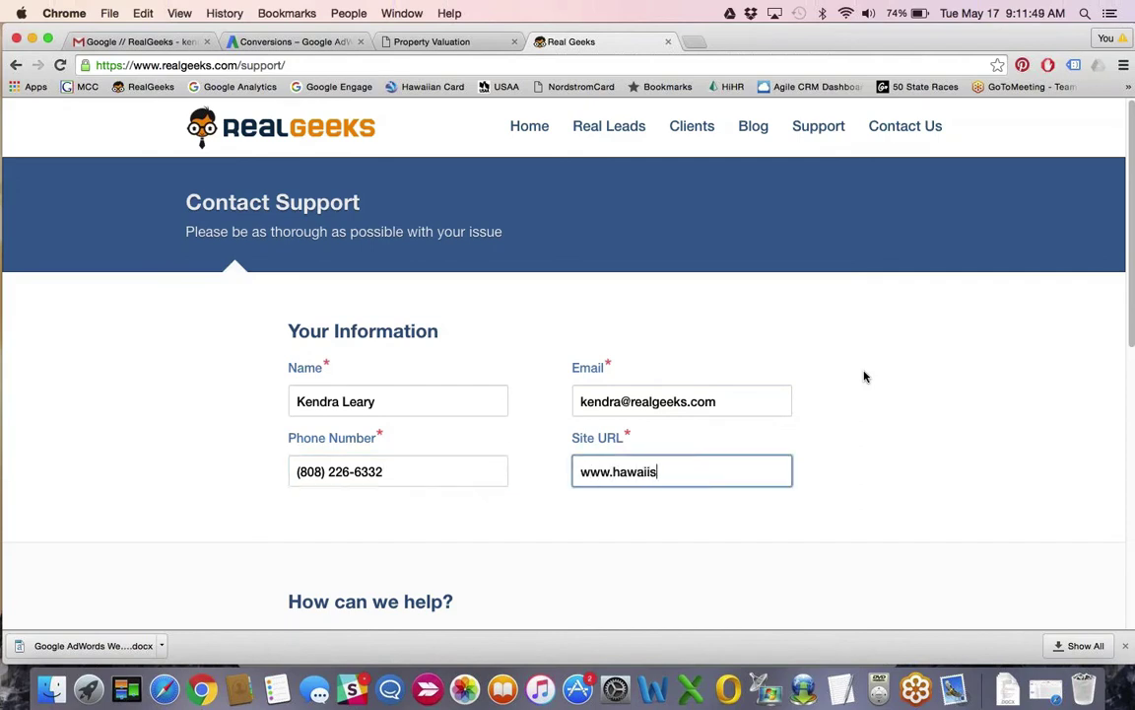
{"action": "type", "text": ".com"}
{"action": "left_click", "coordinate": [984, 378]}
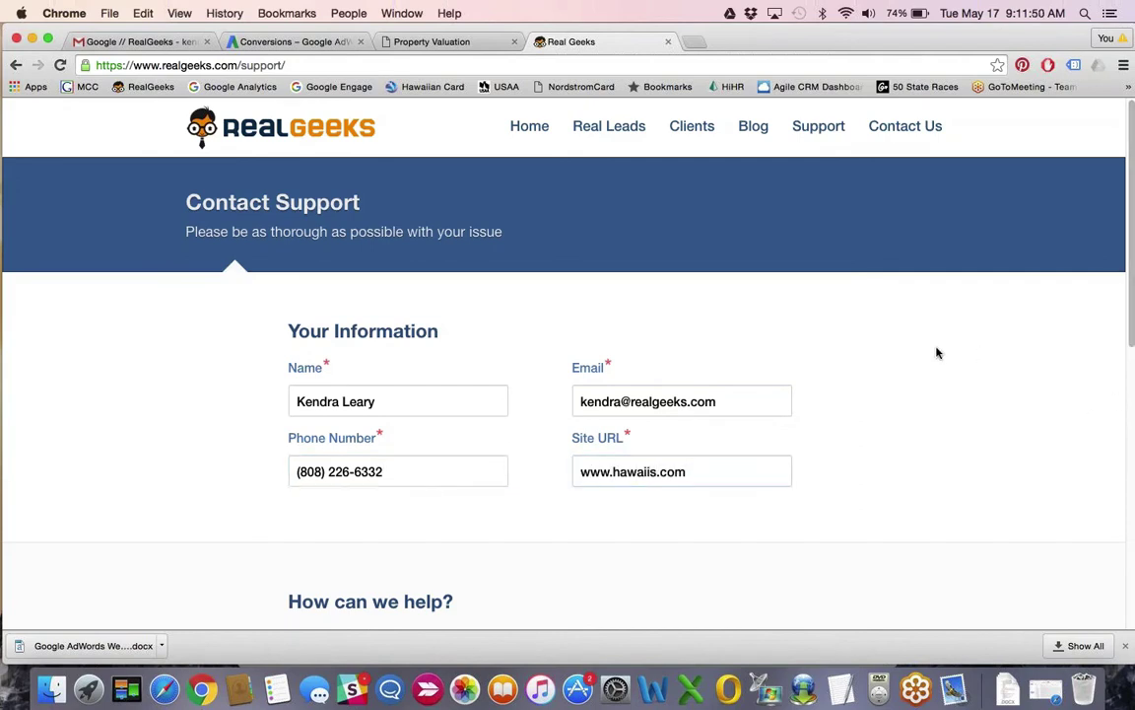
{"action": "scroll", "coordinate": [937, 354], "scroll_direction": "down", "scroll_amount": 5}
Set the support topic to Website Backend and the issue to Lead Capture.
{"action": "left_click", "coordinate": [404, 461]}
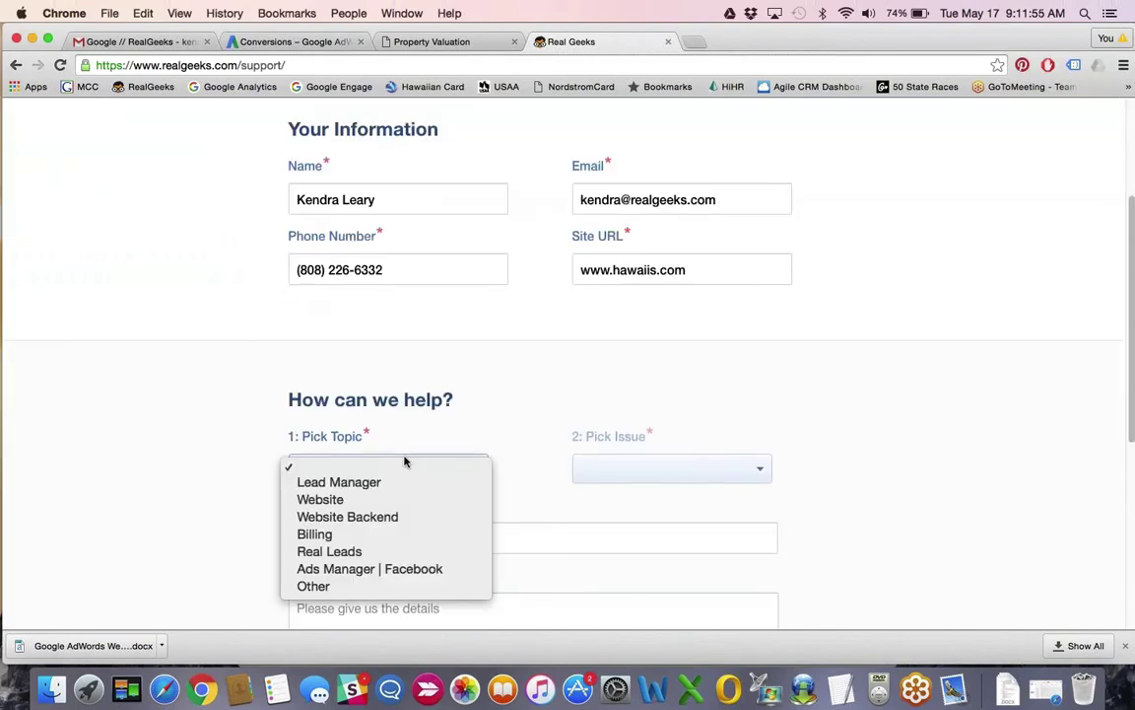
{"action": "left_click", "coordinate": [368, 516]}
{"action": "left_click", "coordinate": [661, 471]}
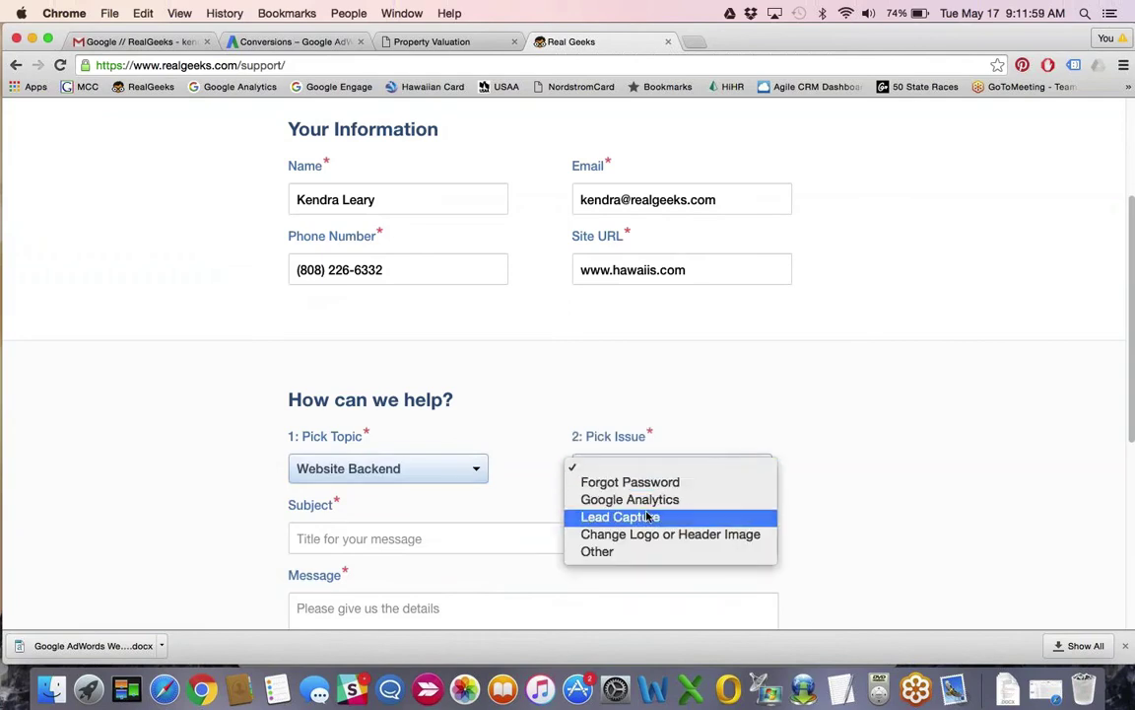
{"action": "left_click", "coordinate": [782, 506]}
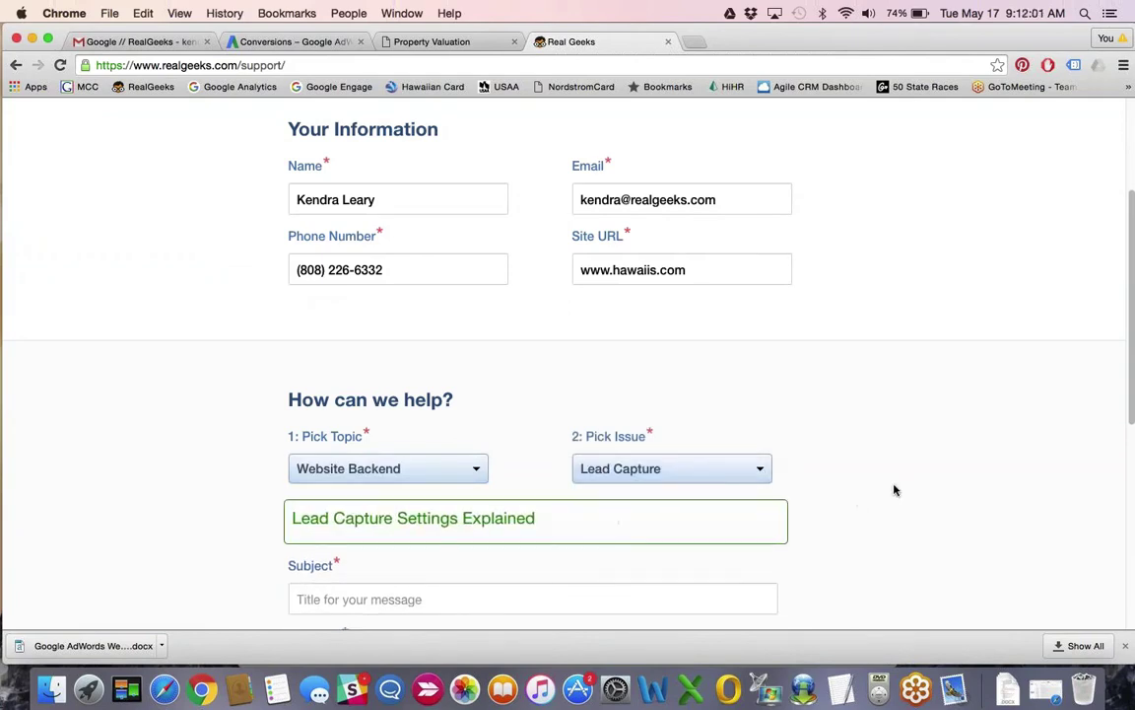
{"action": "scroll", "coordinate": [855, 490], "scroll_direction": "down", "scroll_amount": 1}
{"action": "scroll", "coordinate": [856, 490], "scroll_direction": "down", "scroll_amount": 3}
Enter the subject 'Add Conversion Code' and paste the conversion tag as the message.
{"action": "left_click", "coordinate": [403, 448]}
{"action": "type", "text": "Ad"}
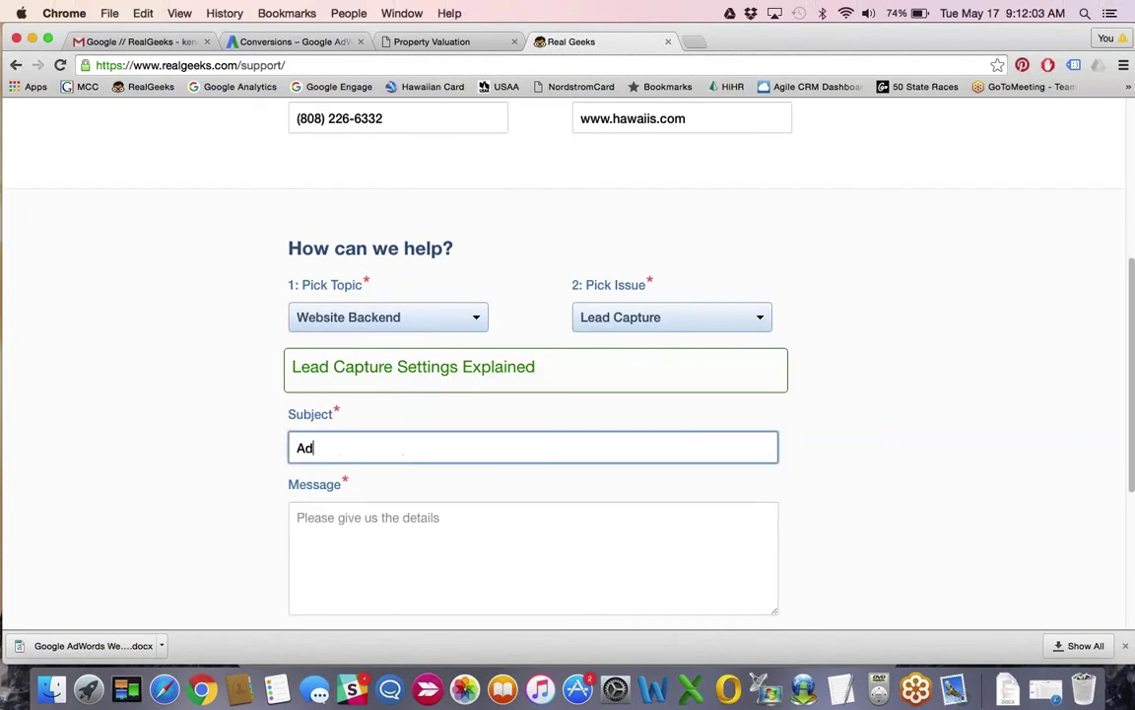
{"action": "type", "text": "d Conversion"}
{"action": "type", "text": "Code"}
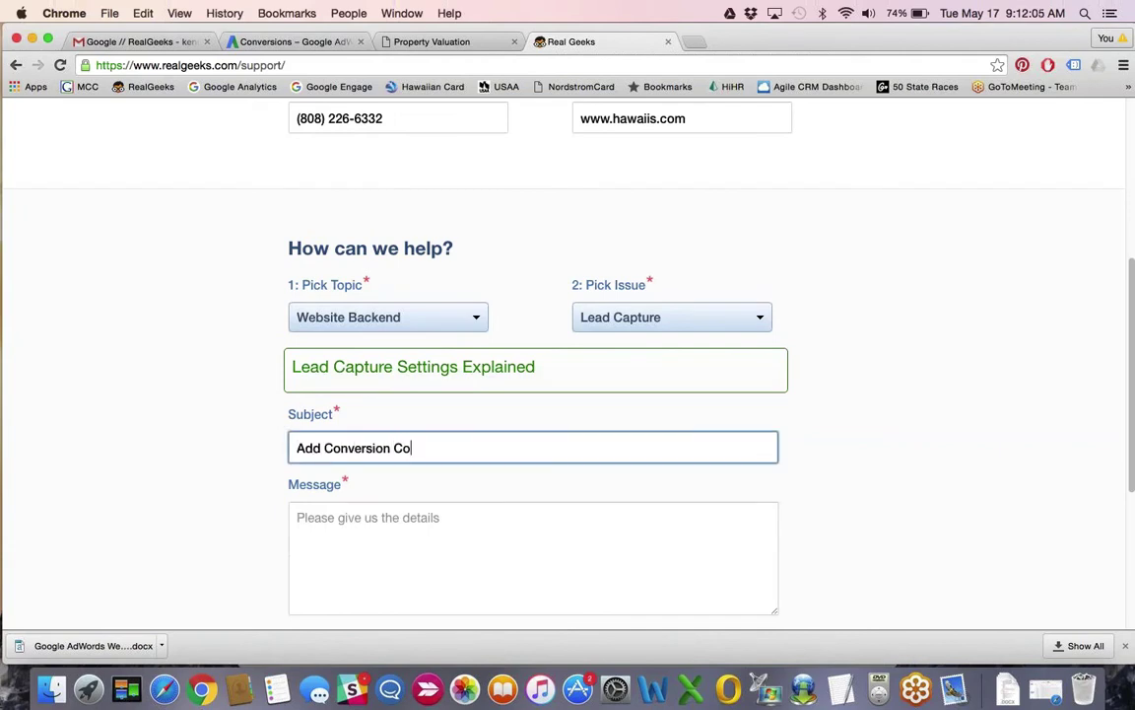
{"action": "left_click", "coordinate": [431, 556]}
{"action": "key", "text": "super+v"}
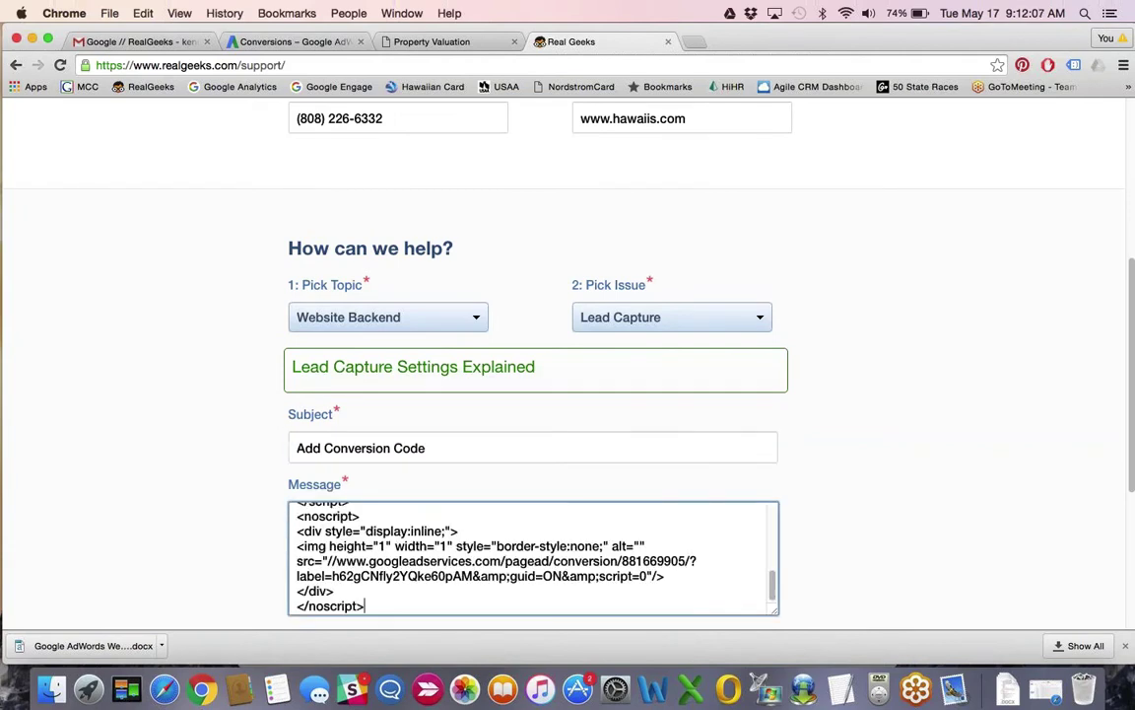
{"action": "scroll", "coordinate": [831, 443], "scroll_direction": "down", "scroll_amount": 5}
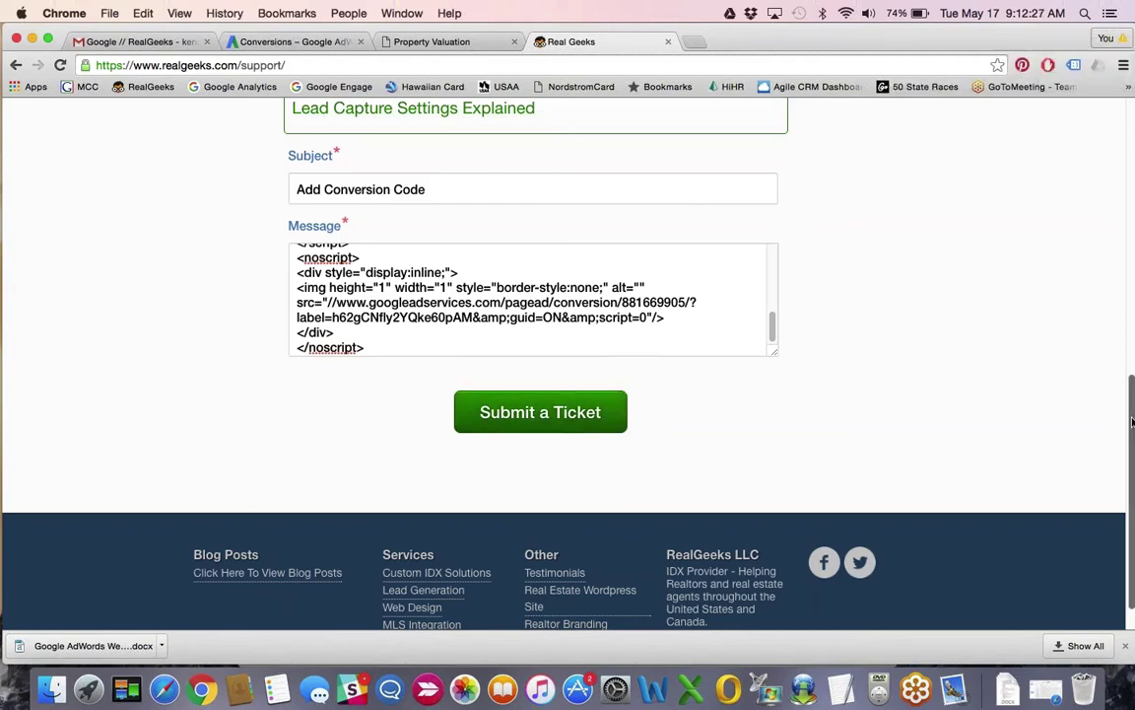
{"action": "scroll", "coordinate": [1084, 404], "scroll_direction": "up", "scroll_amount": 3}
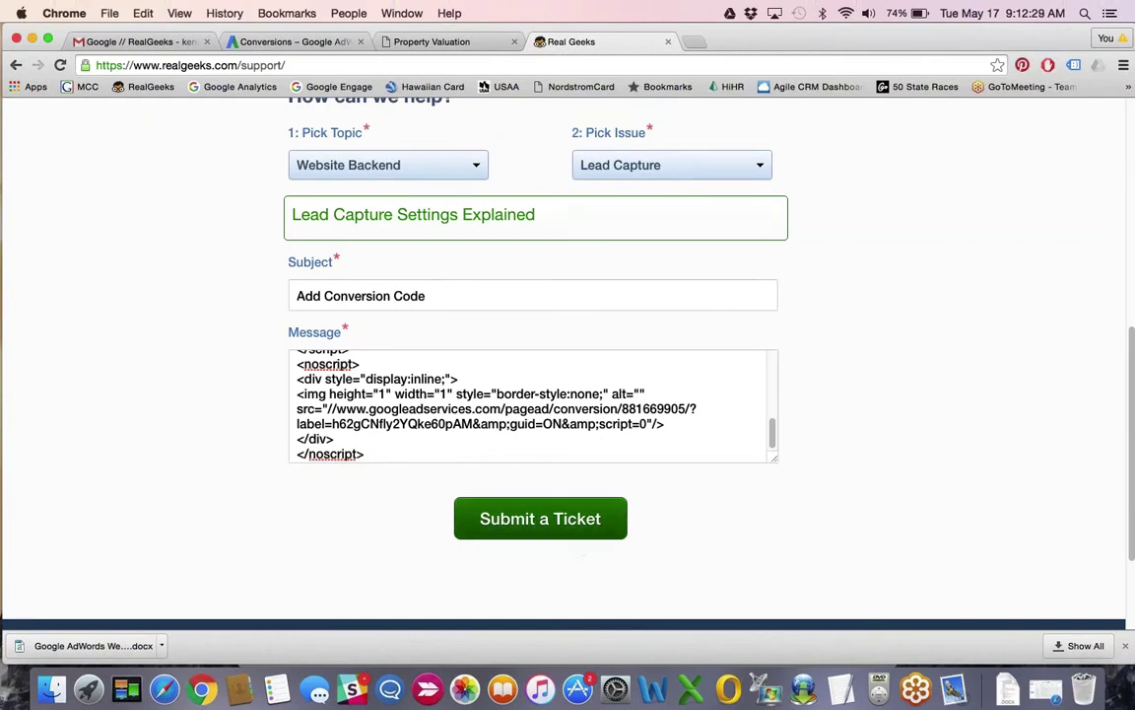
{"action": "scroll", "coordinate": [833, 213], "scroll_direction": "up", "scroll_amount": 10}
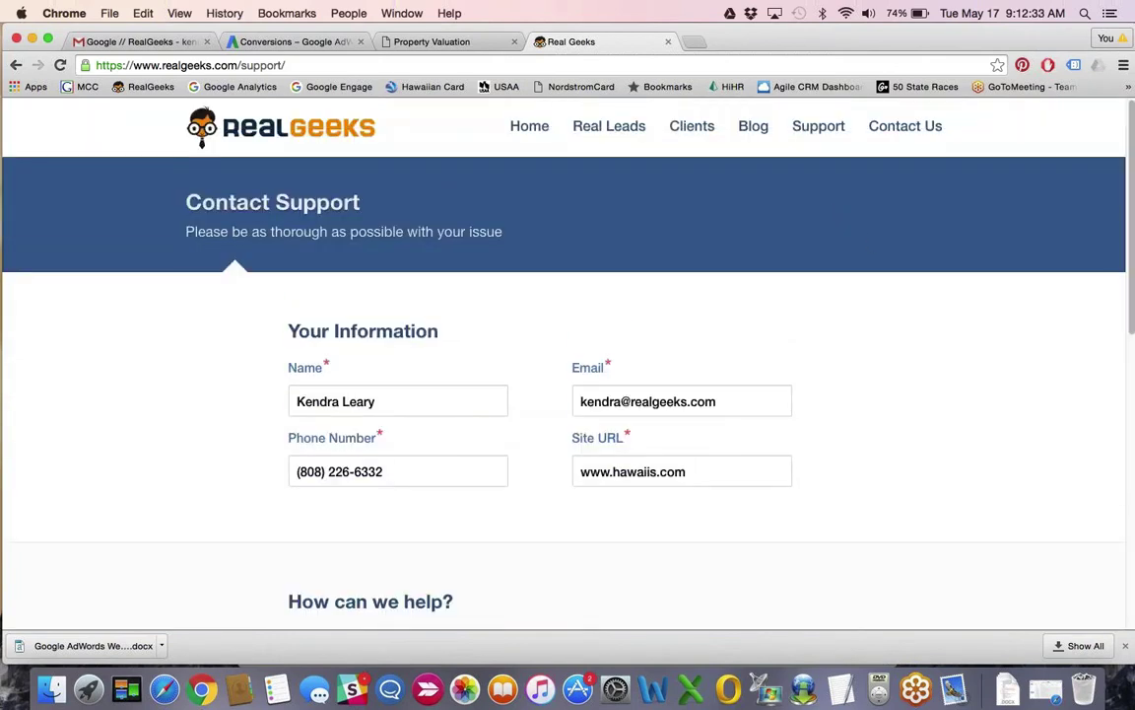
Complete the Sign Up conversion setup in AdWords and return to the campaigns overview.
{"action": "left_click", "coordinate": [303, 44]}
{"action": "left_click", "coordinate": [61, 544]}
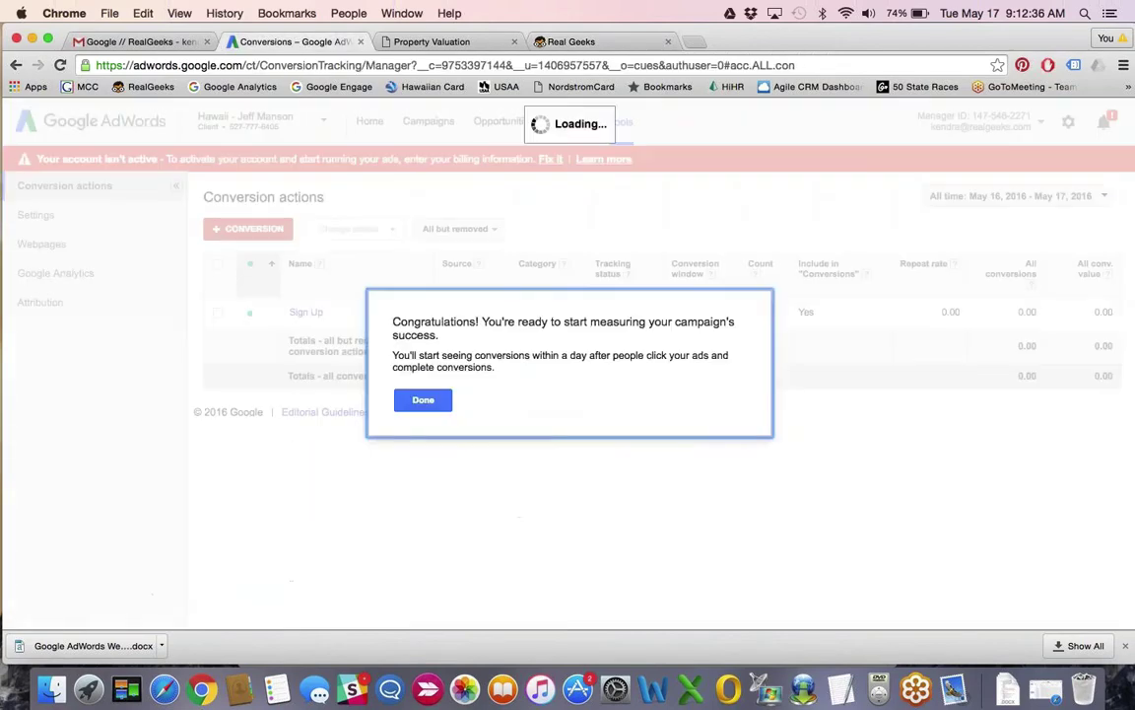
{"action": "left_click", "coordinate": [423, 398]}
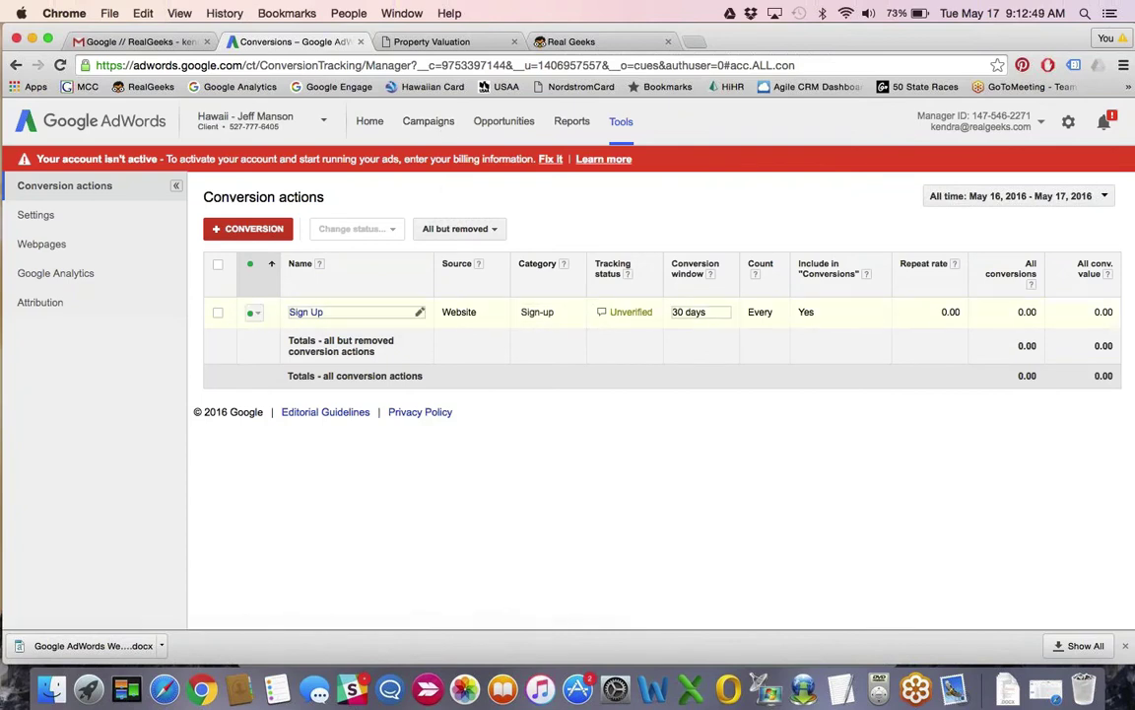
{"action": "left_click", "coordinate": [416, 126]}
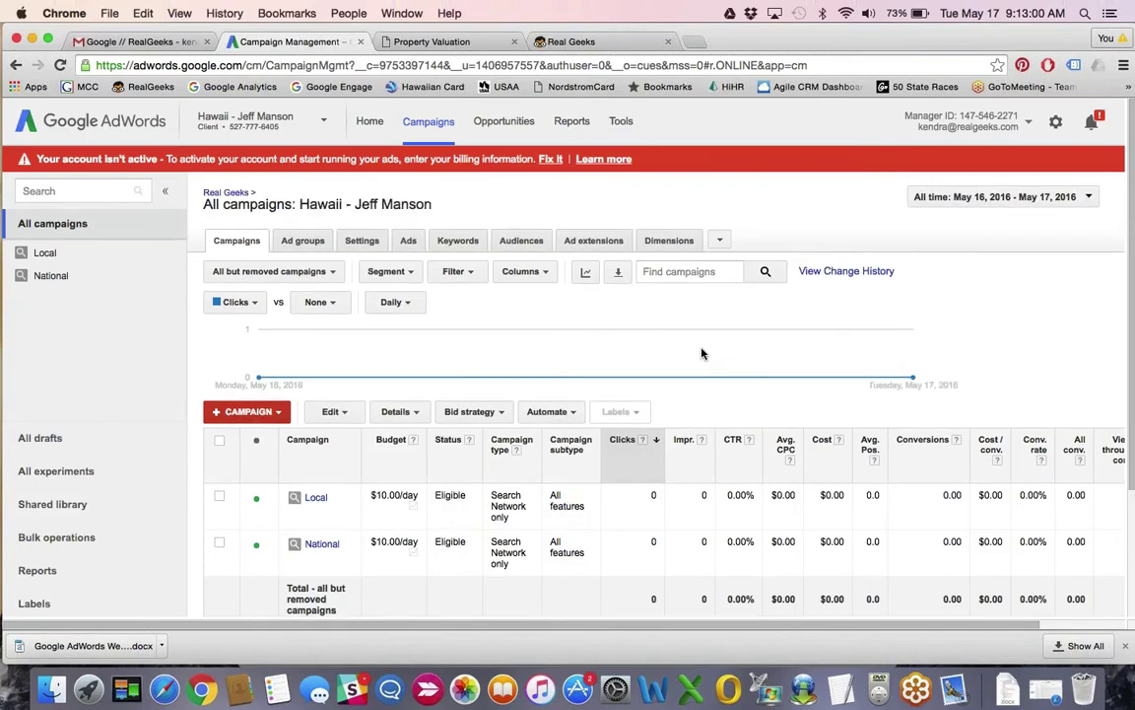
Compare Clicks against Converted clicks in the campaigns chart.
{"action": "left_click", "coordinate": [331, 305]}
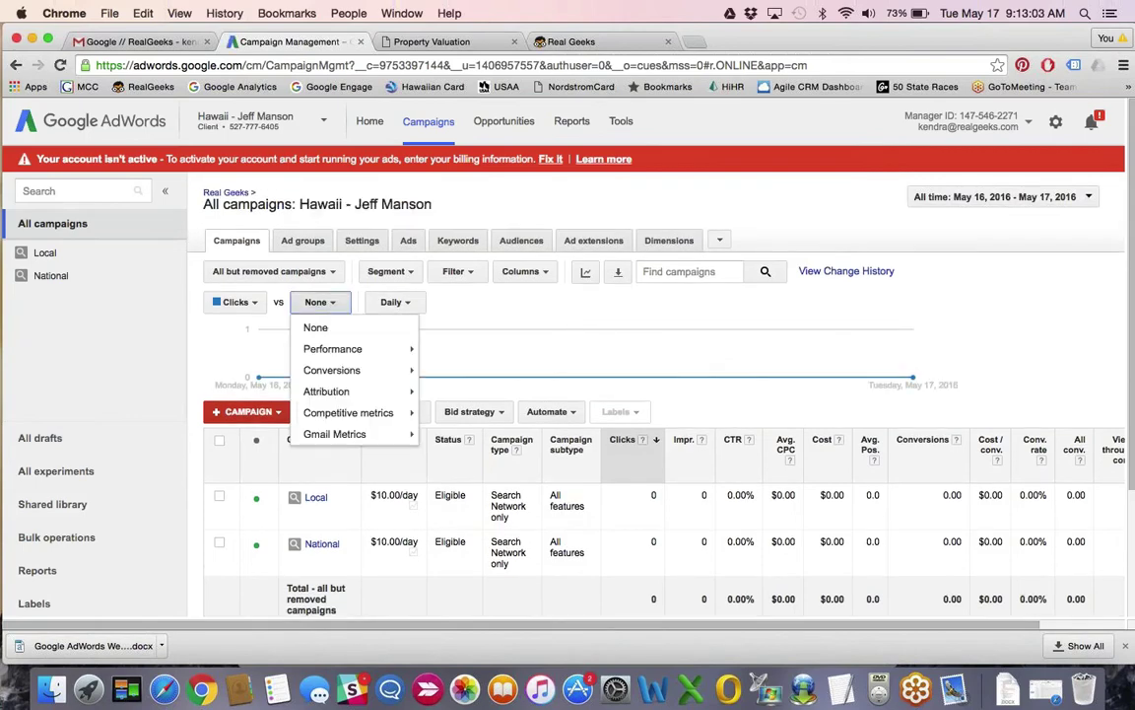
{"action": "mouse_move", "coordinate": [330, 392]}
{"action": "mouse_move", "coordinate": [381, 371]}
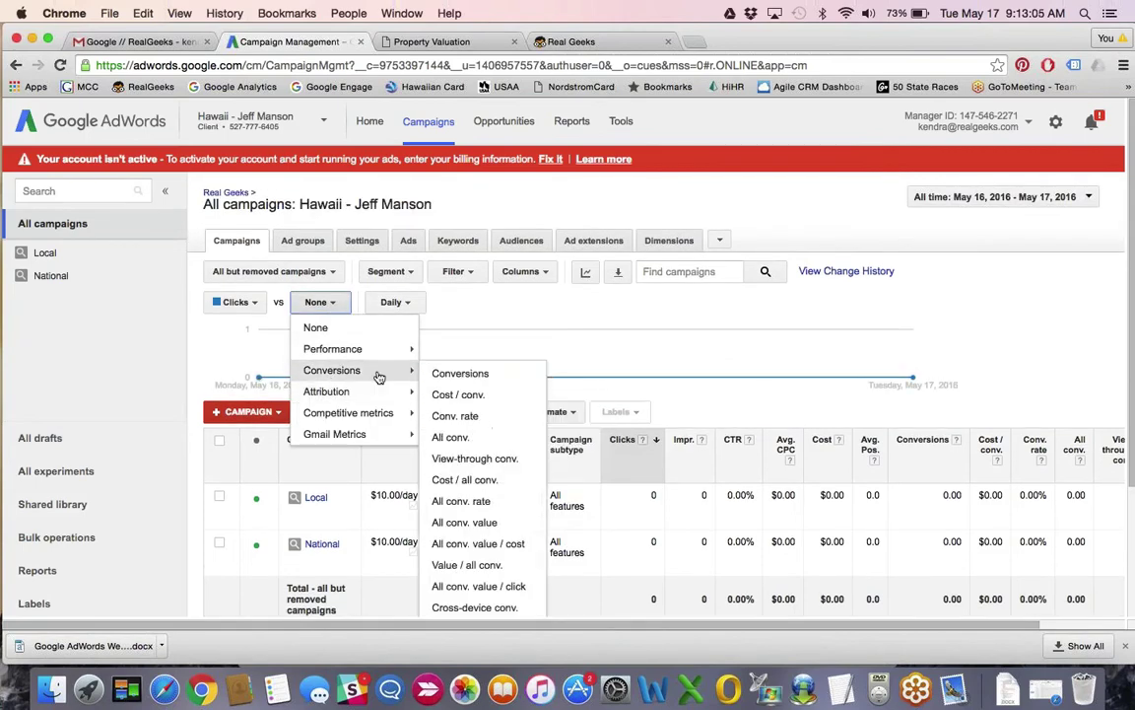
{"action": "scroll", "coordinate": [482, 581], "scroll_direction": "down", "scroll_amount": 2}
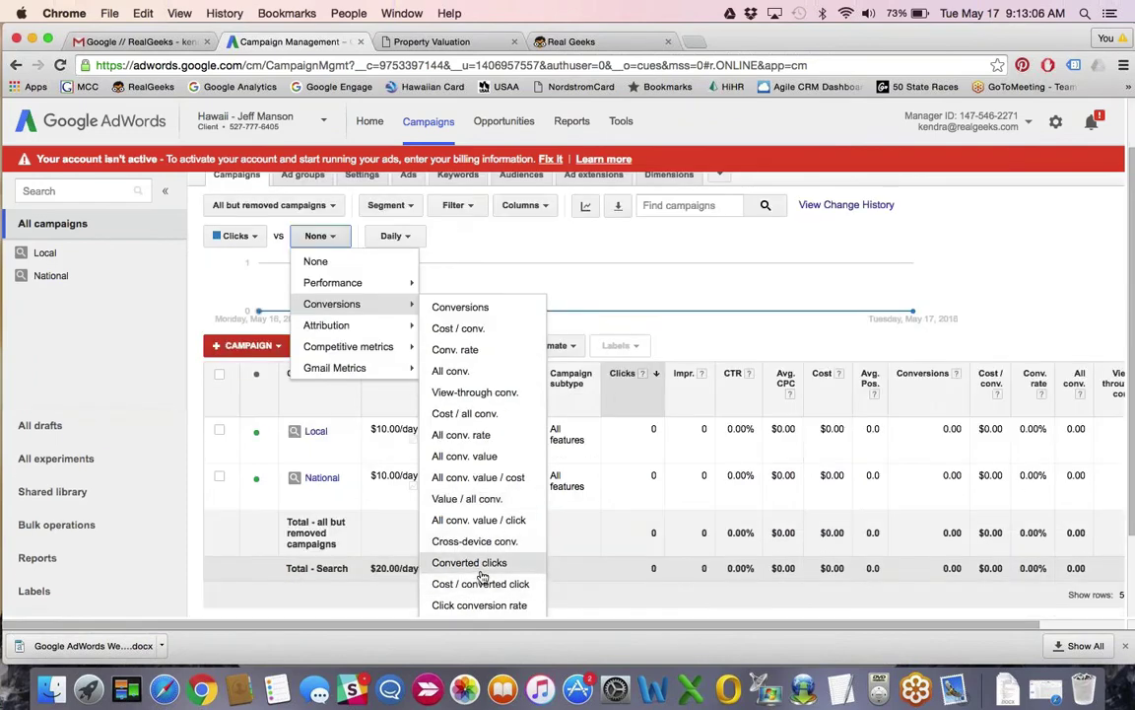
{"action": "left_click", "coordinate": [478, 564]}
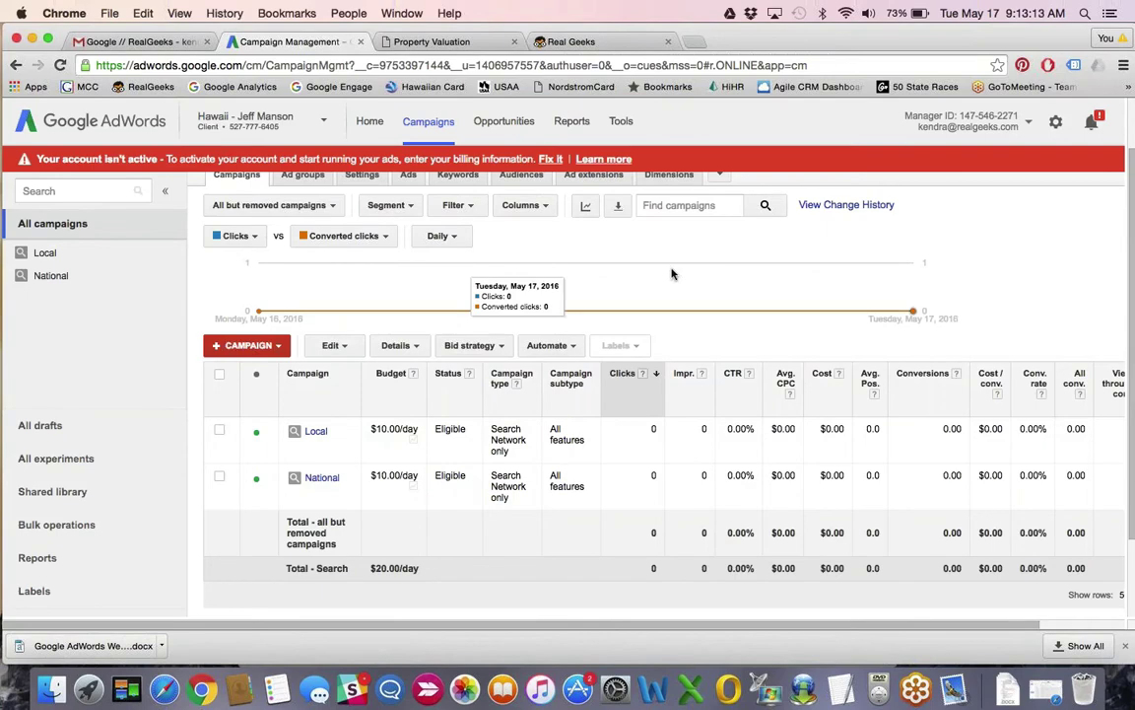
{"action": "scroll", "coordinate": [1126, 300], "scroll_direction": "up", "scroll_amount": 2}
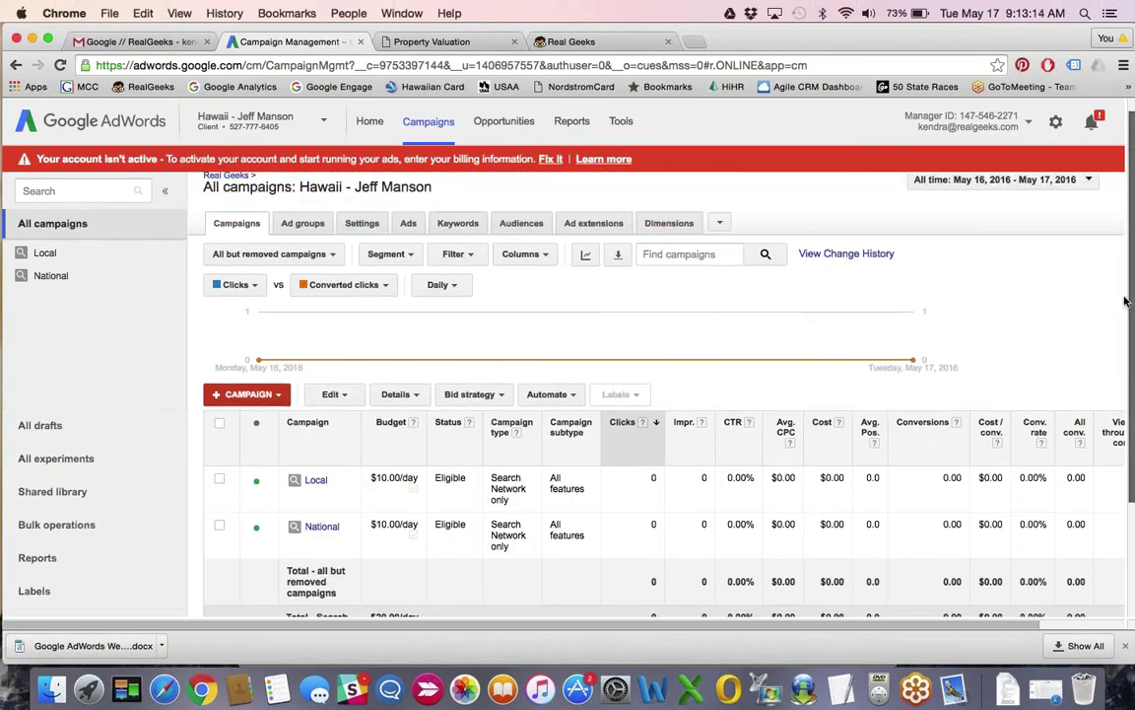
{"action": "scroll", "coordinate": [1129, 281], "scroll_direction": "up", "scroll_amount": 1}
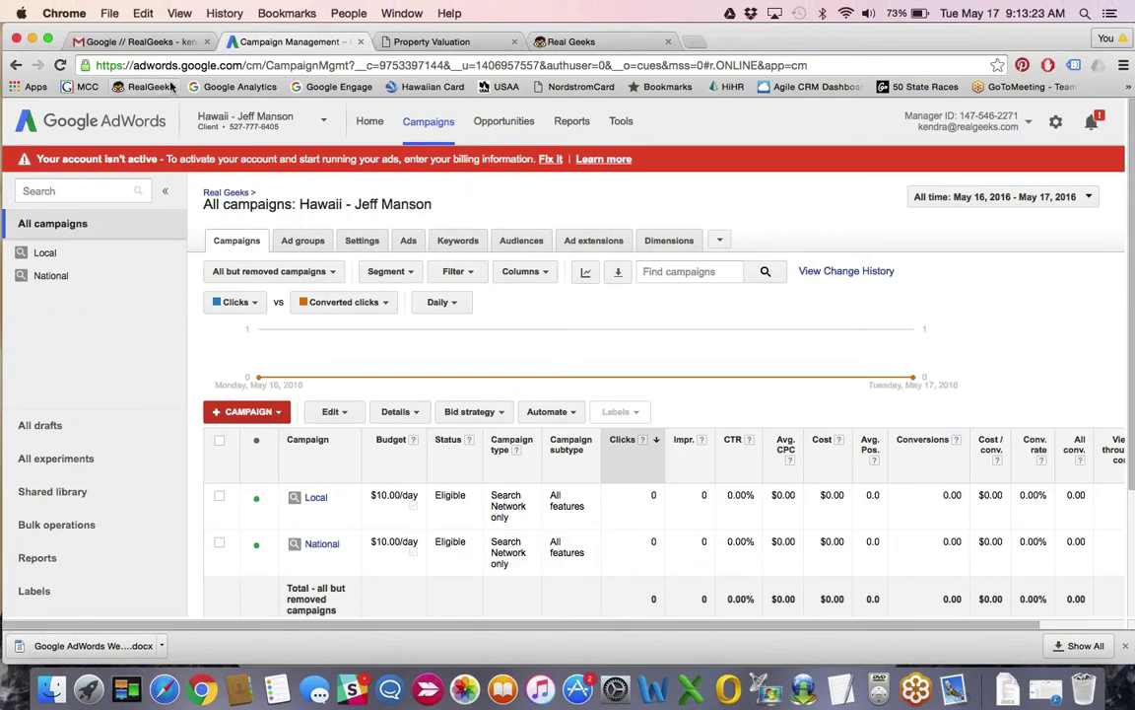
{"action": "left_click", "coordinate": [695, 45]}
{"action": "left_click", "coordinate": [239, 87]}
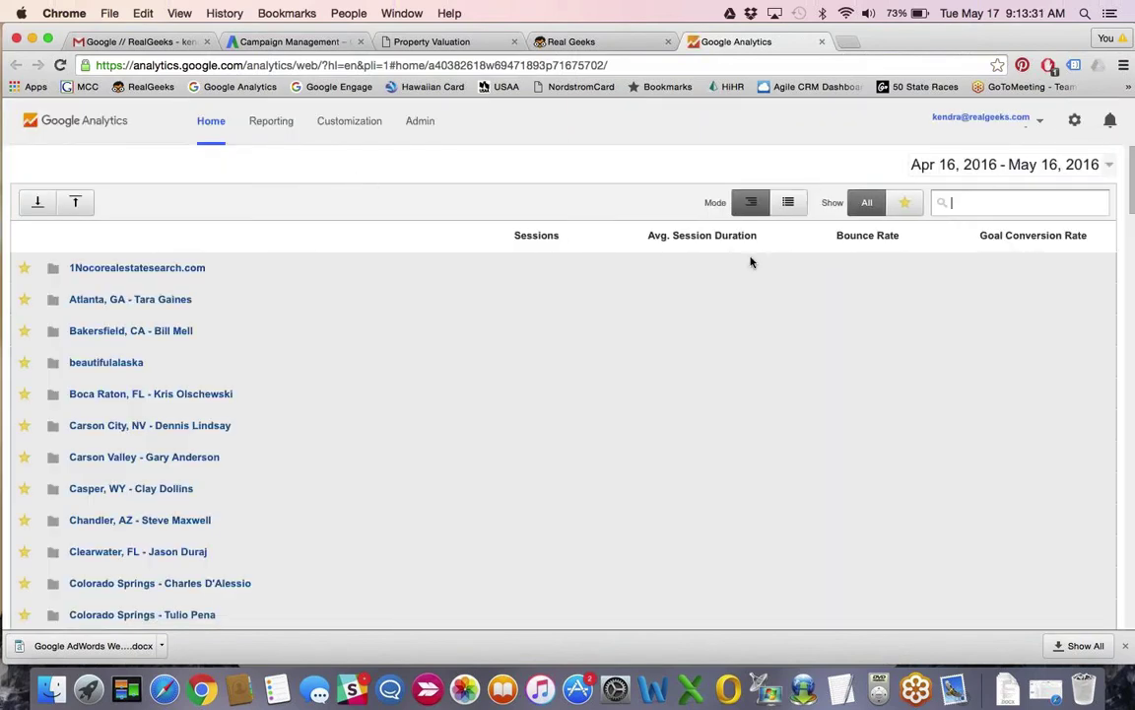
{"action": "scroll", "coordinate": [63, 388], "scroll_direction": "down", "scroll_amount": 10}
{"action": "left_click", "coordinate": [104, 527]}
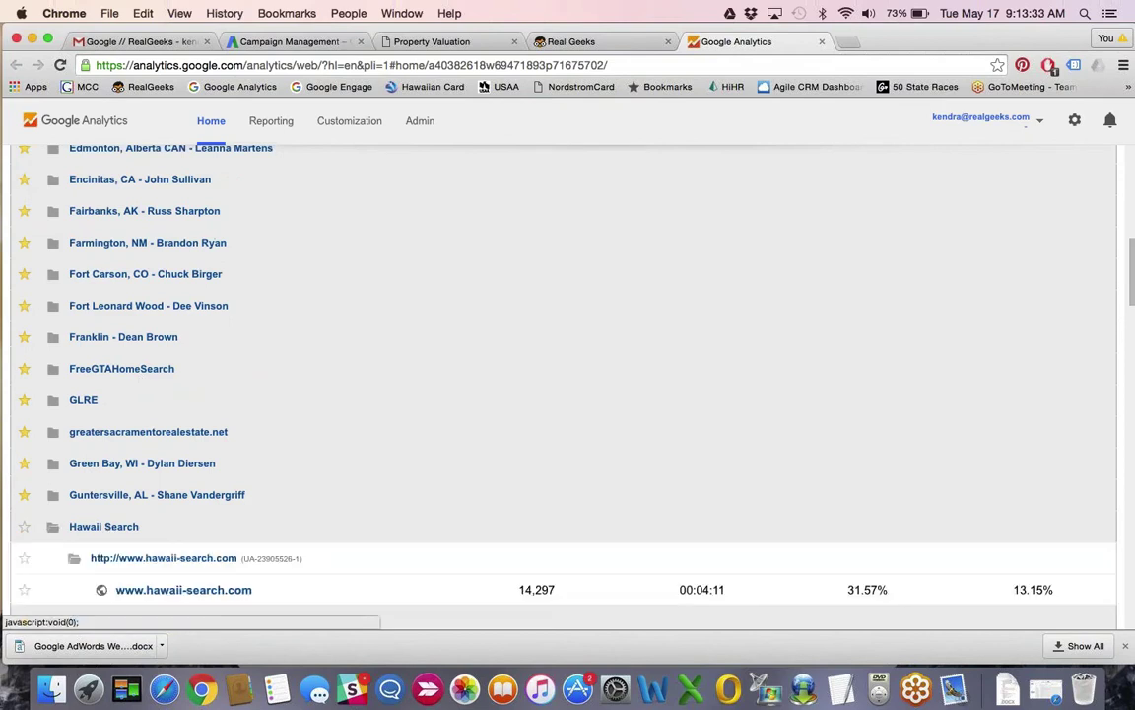
{"action": "left_click", "coordinate": [183, 590]}
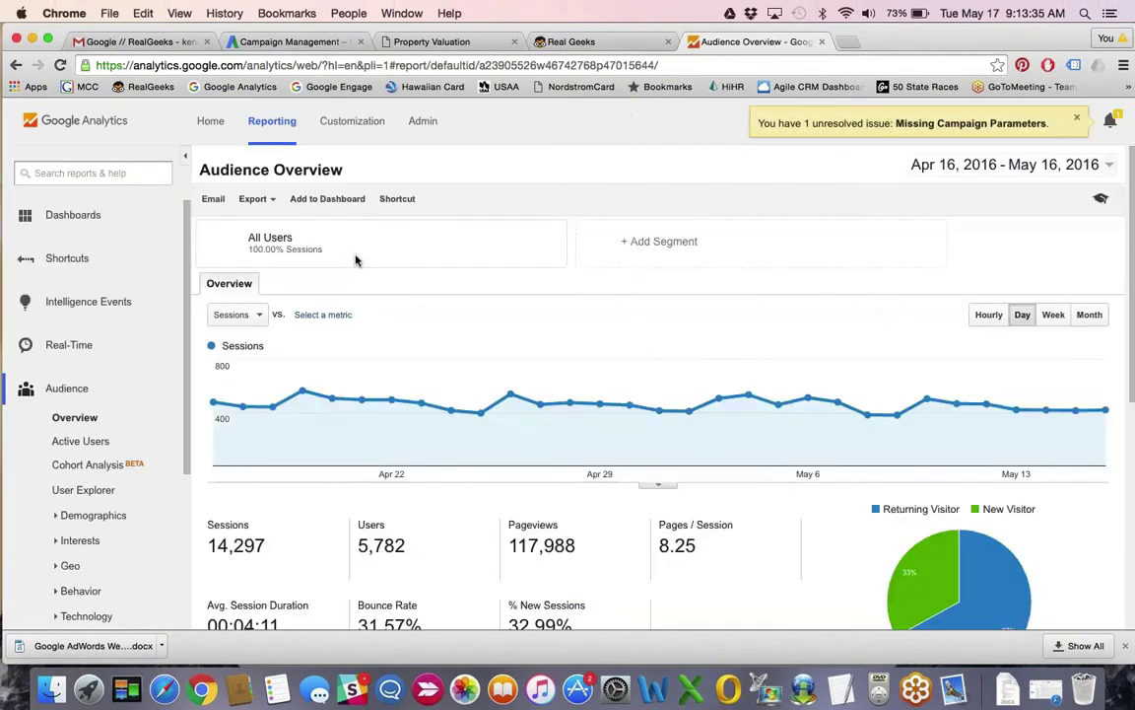
{"action": "left_click", "coordinate": [421, 122]}
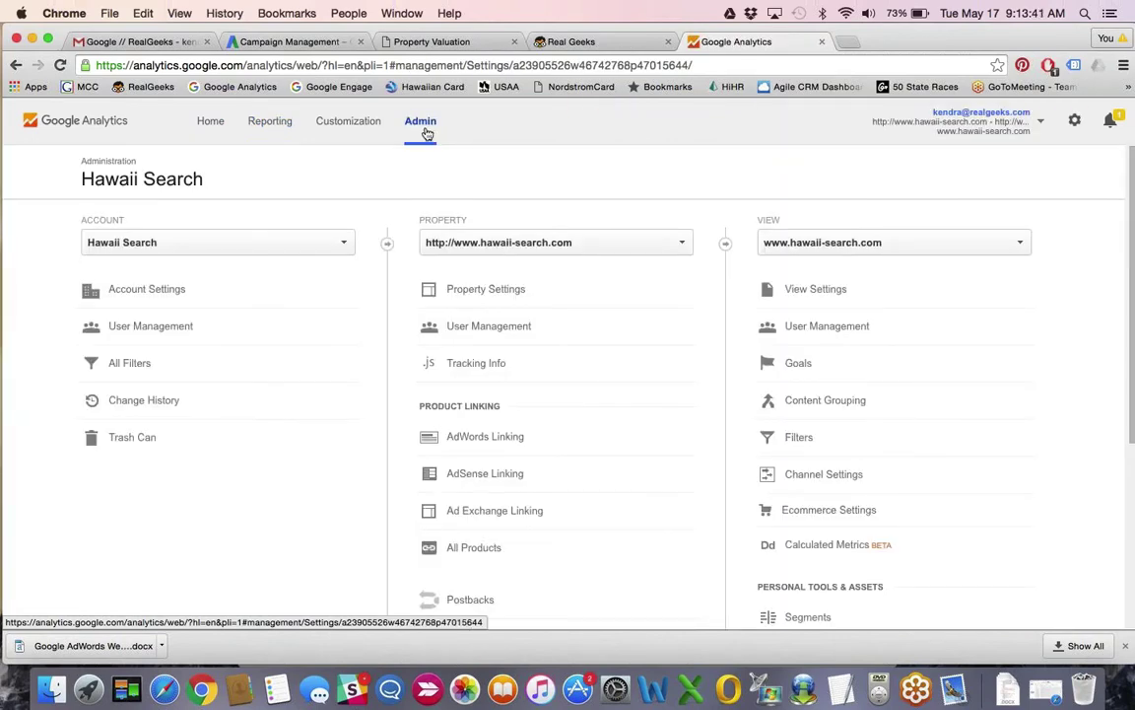
{"action": "left_click", "coordinate": [456, 440]}
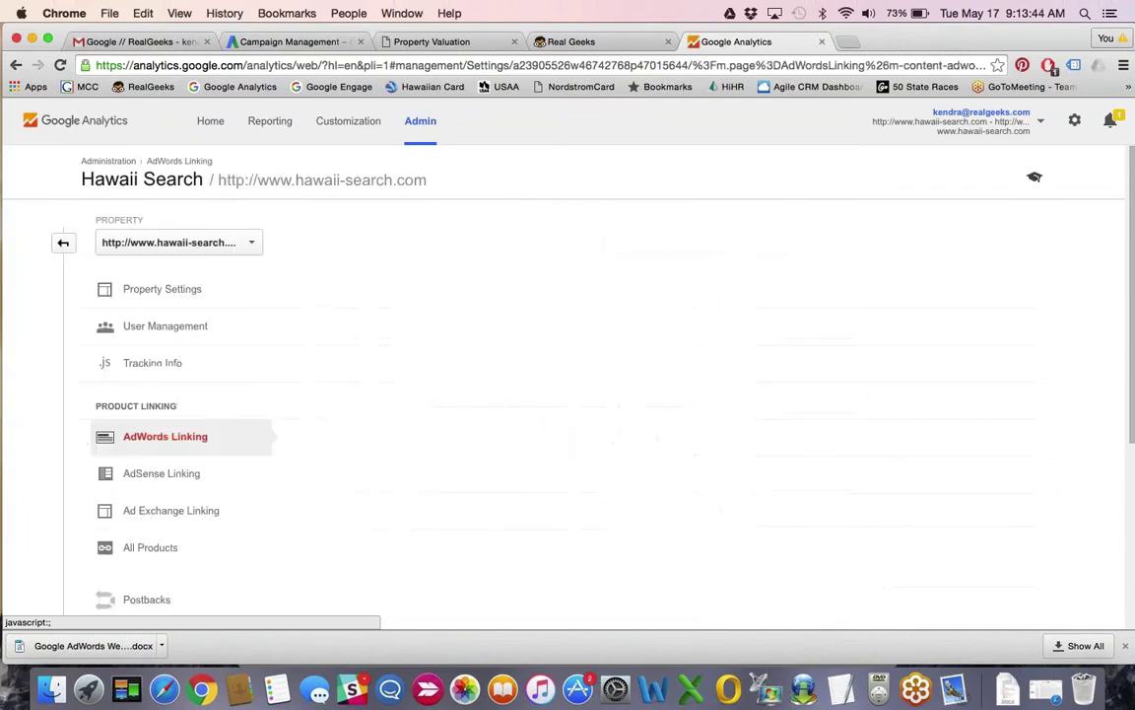
{"action": "left_click", "coordinate": [367, 236]}
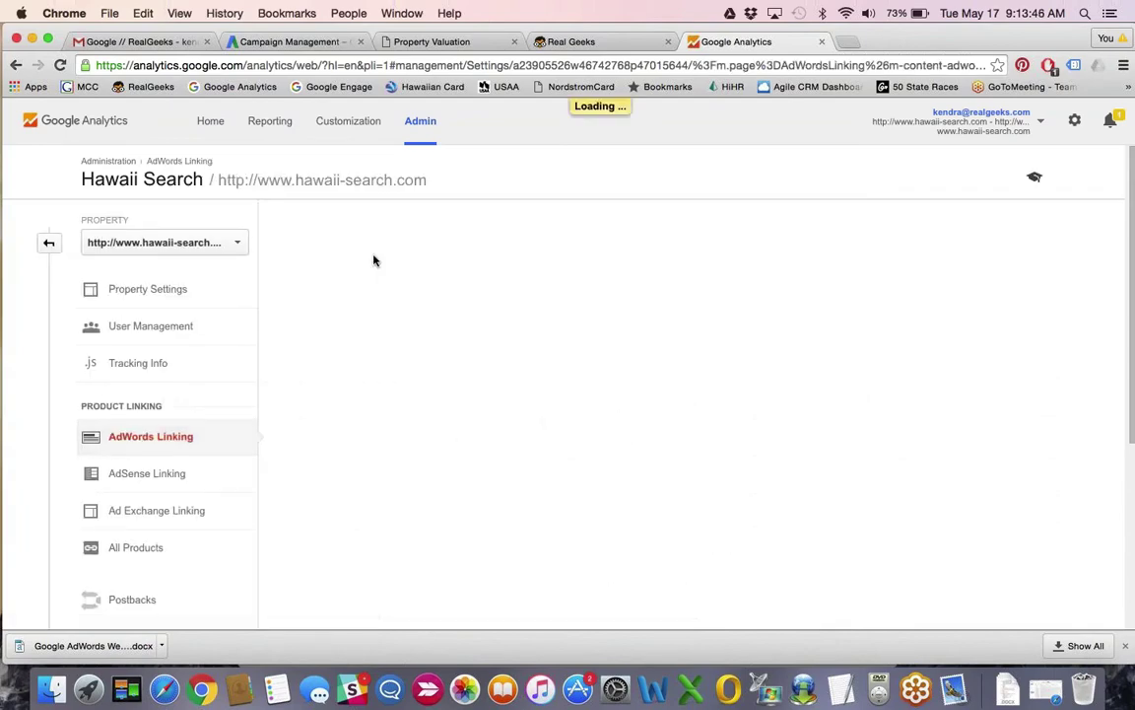
{"action": "scroll", "coordinate": [1001, 324], "scroll_direction": "down", "scroll_amount": 15}
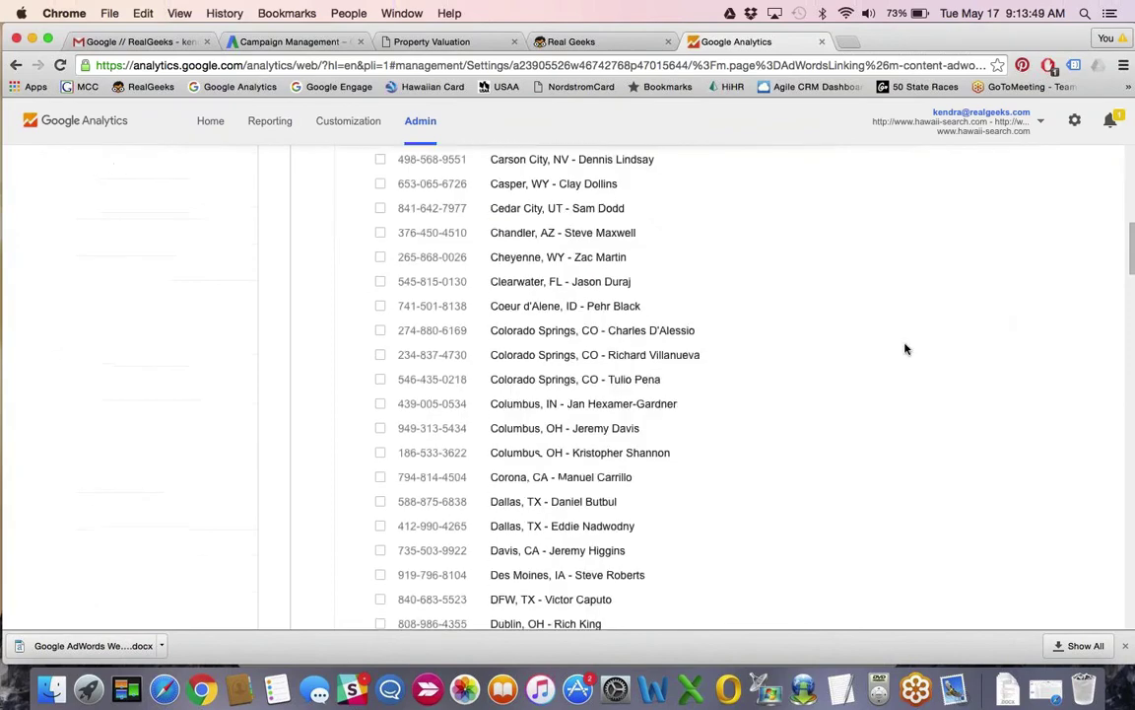
{"action": "scroll", "coordinate": [892, 355], "scroll_direction": "down", "scroll_amount": 7}
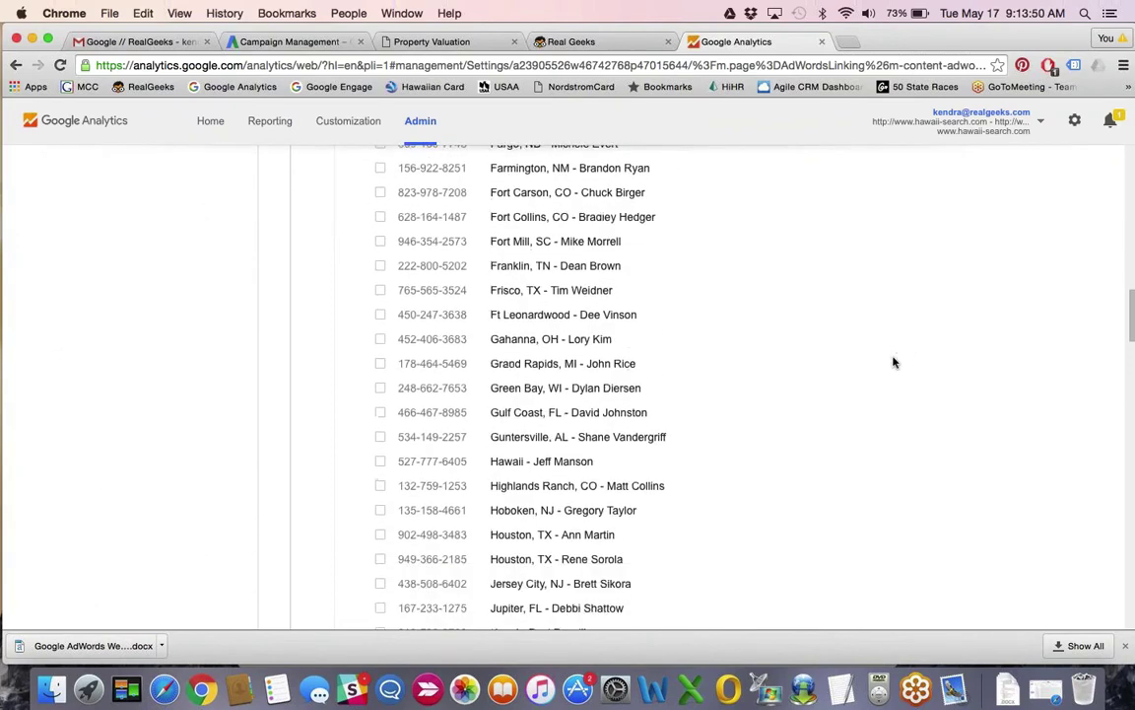
{"action": "left_click", "coordinate": [380, 430]}
{"action": "scroll", "coordinate": [739, 437], "scroll_direction": "down", "scroll_amount": 20}
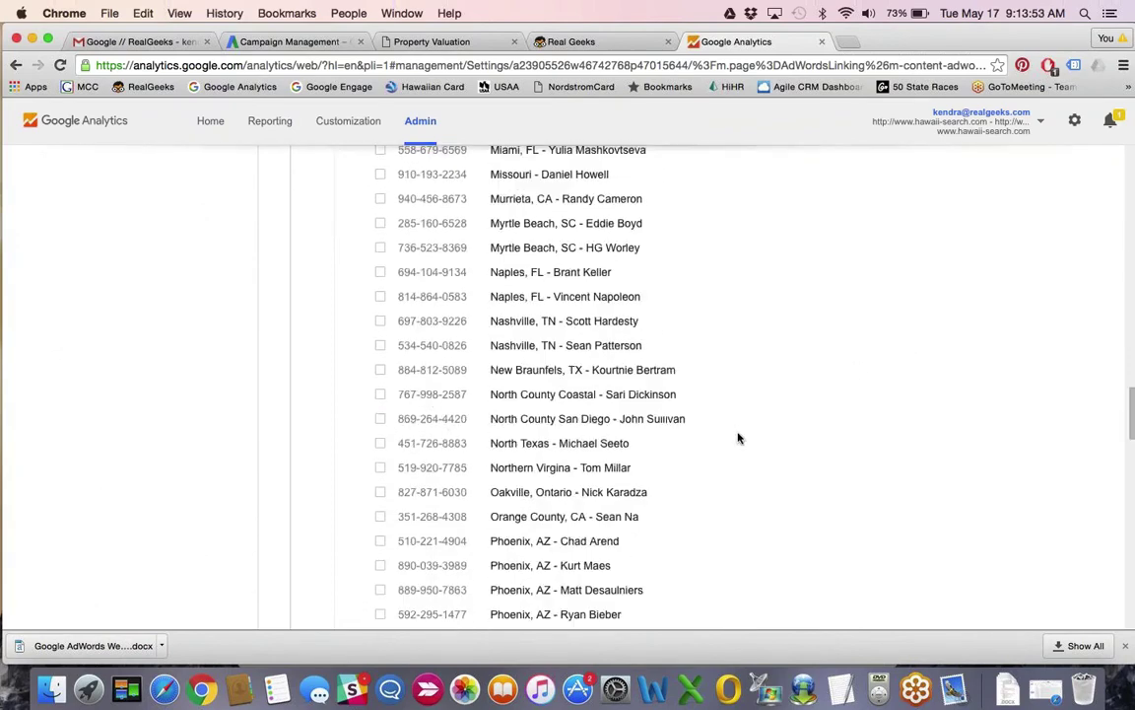
{"action": "scroll", "coordinate": [789, 414], "scroll_direction": "down", "scroll_amount": 10}
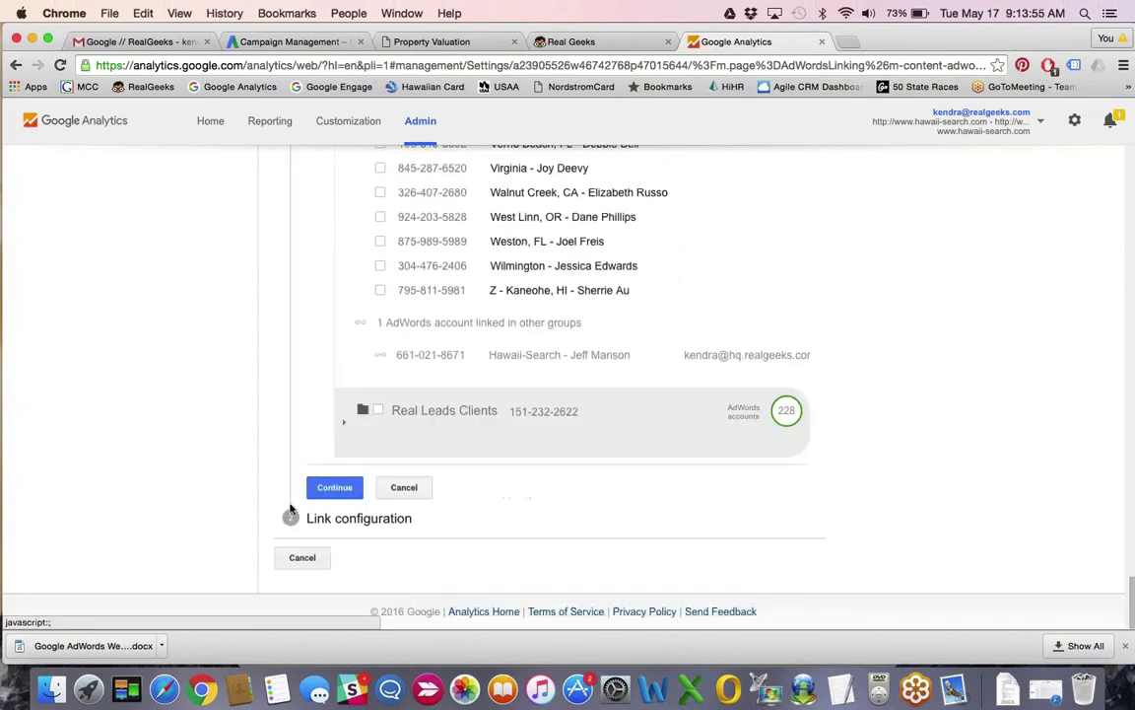
{"action": "left_click", "coordinate": [331, 484]}
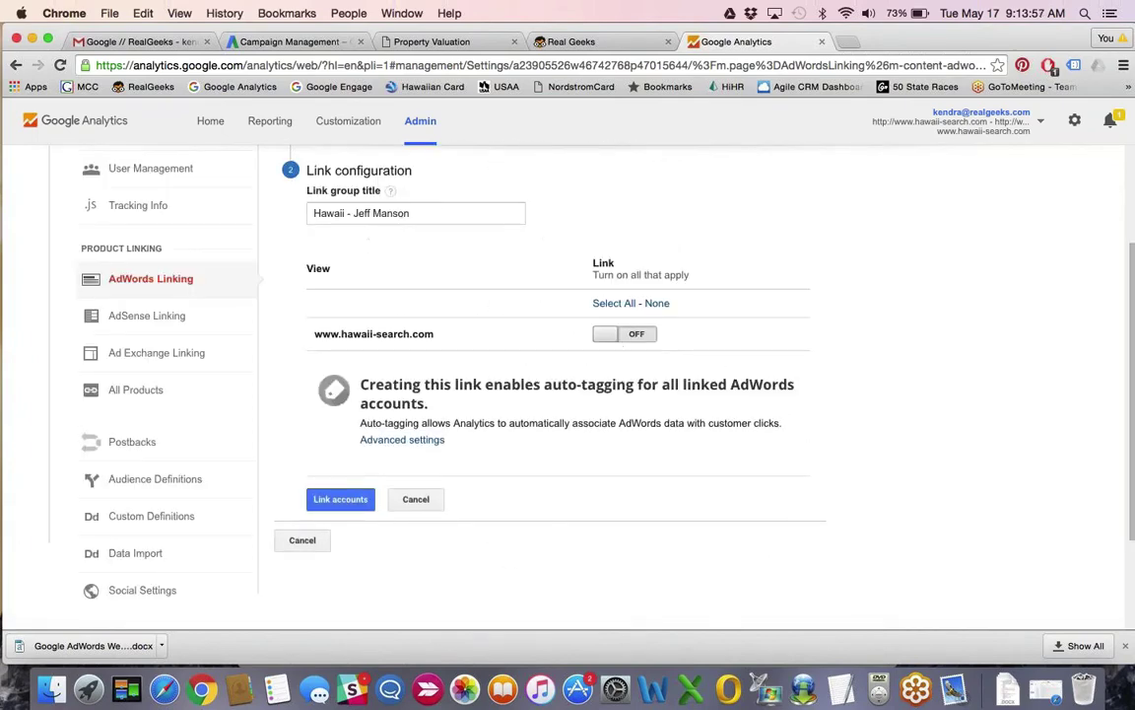
{"action": "left_click", "coordinate": [624, 333]}
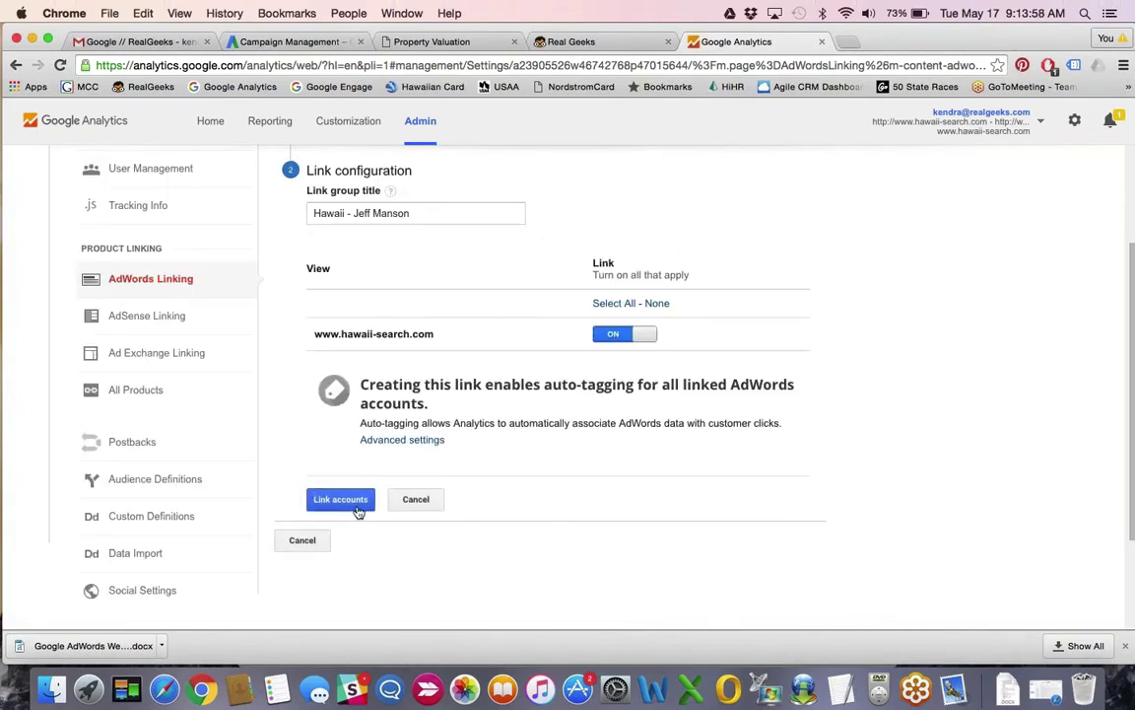
{"action": "left_click", "coordinate": [340, 499]}
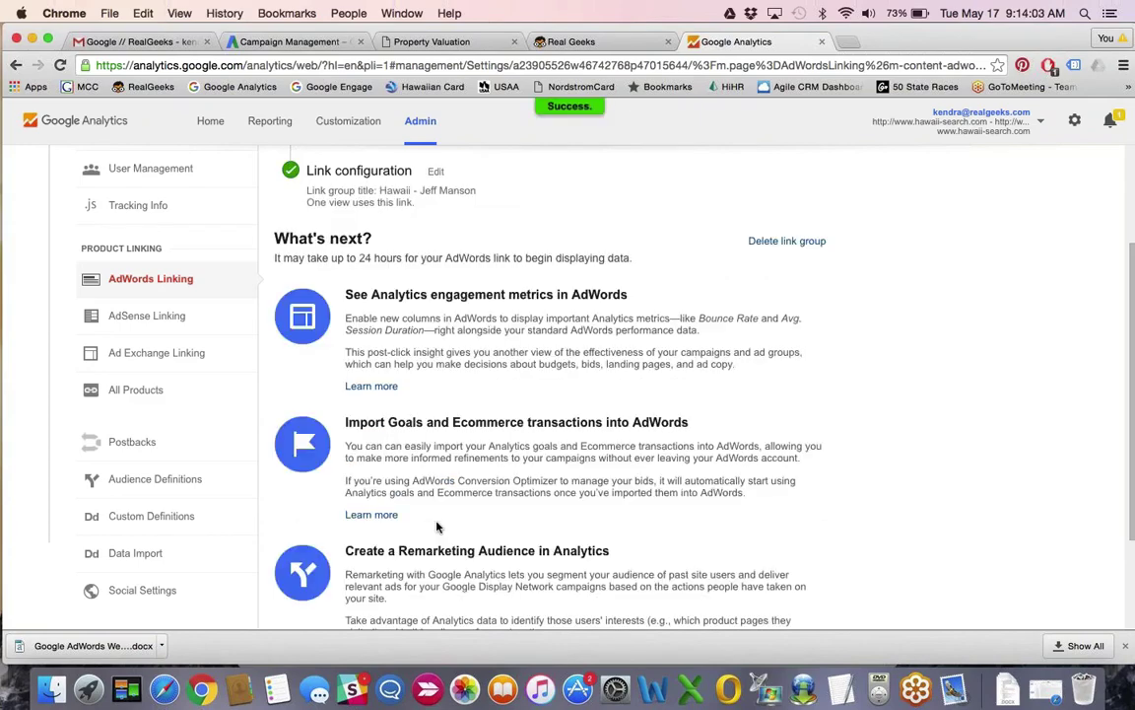
{"action": "left_click", "coordinate": [283, 44]}
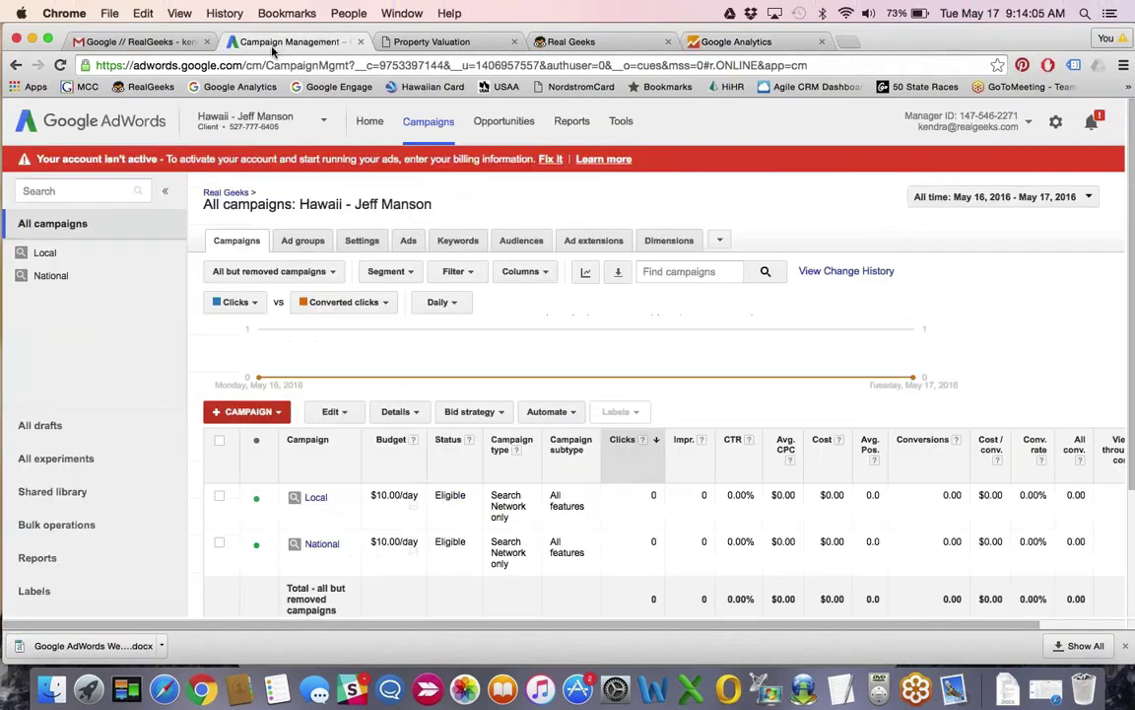
Show the Google Analytics link details for hawaii-search.com under Account settings > Linked accounts.
{"action": "left_click", "coordinate": [1057, 126]}
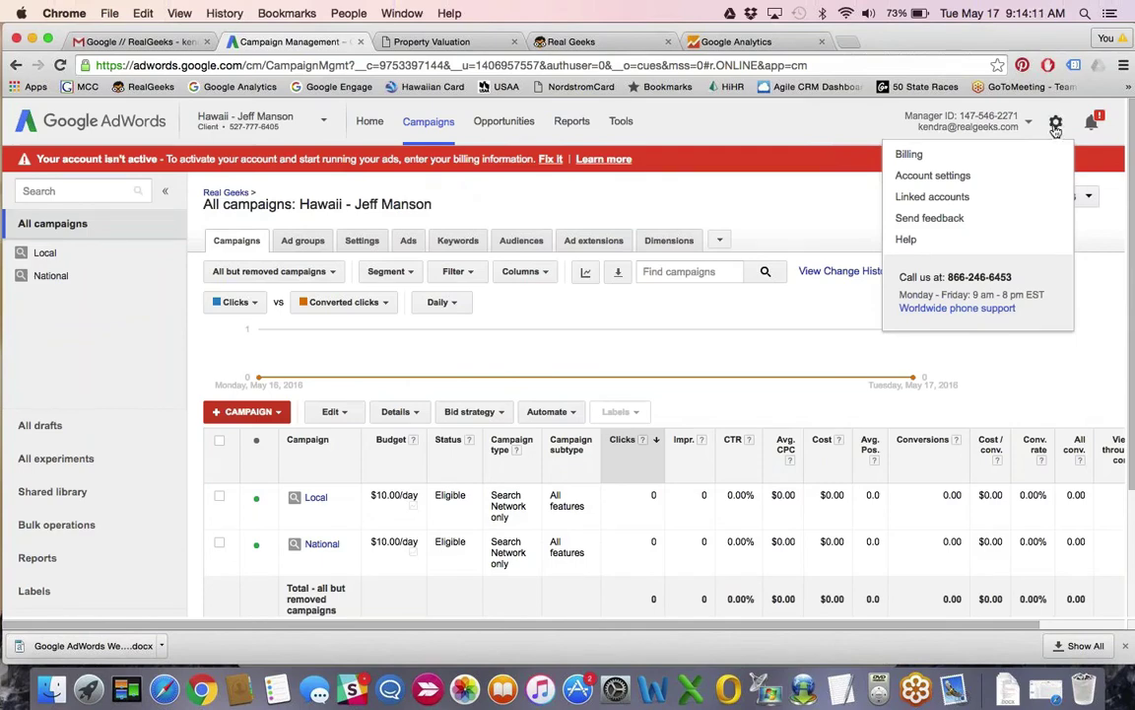
{"action": "left_click", "coordinate": [949, 180]}
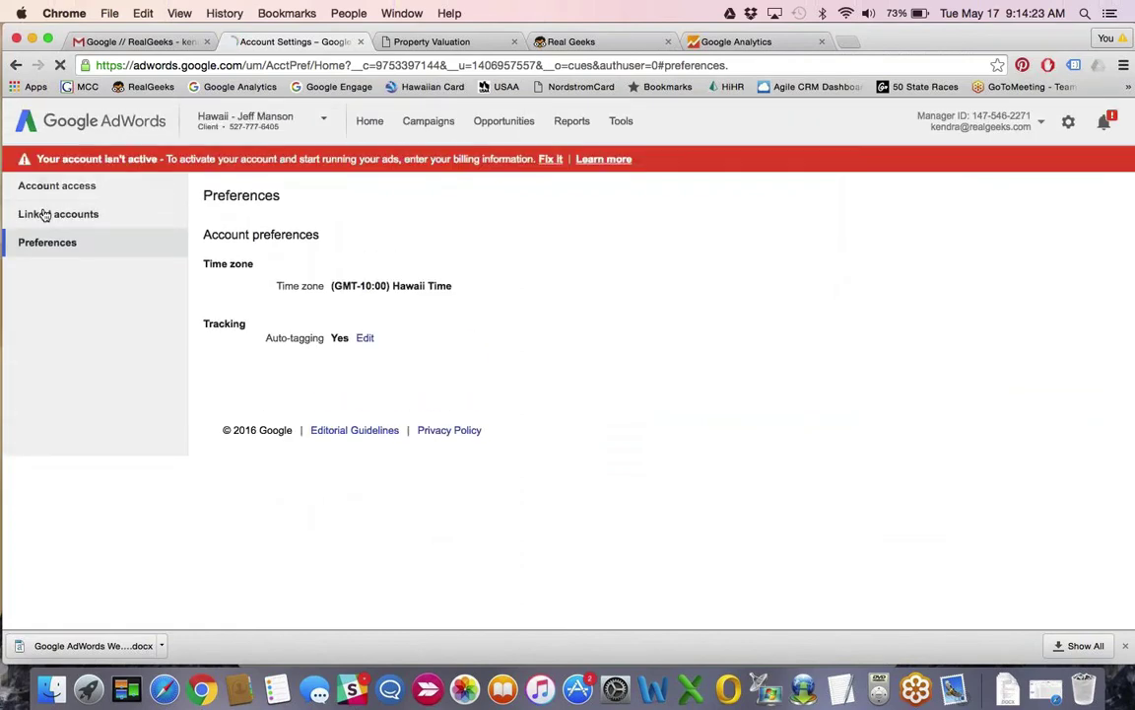
{"action": "left_click", "coordinate": [44, 217]}
{"action": "left_click", "coordinate": [254, 375]}
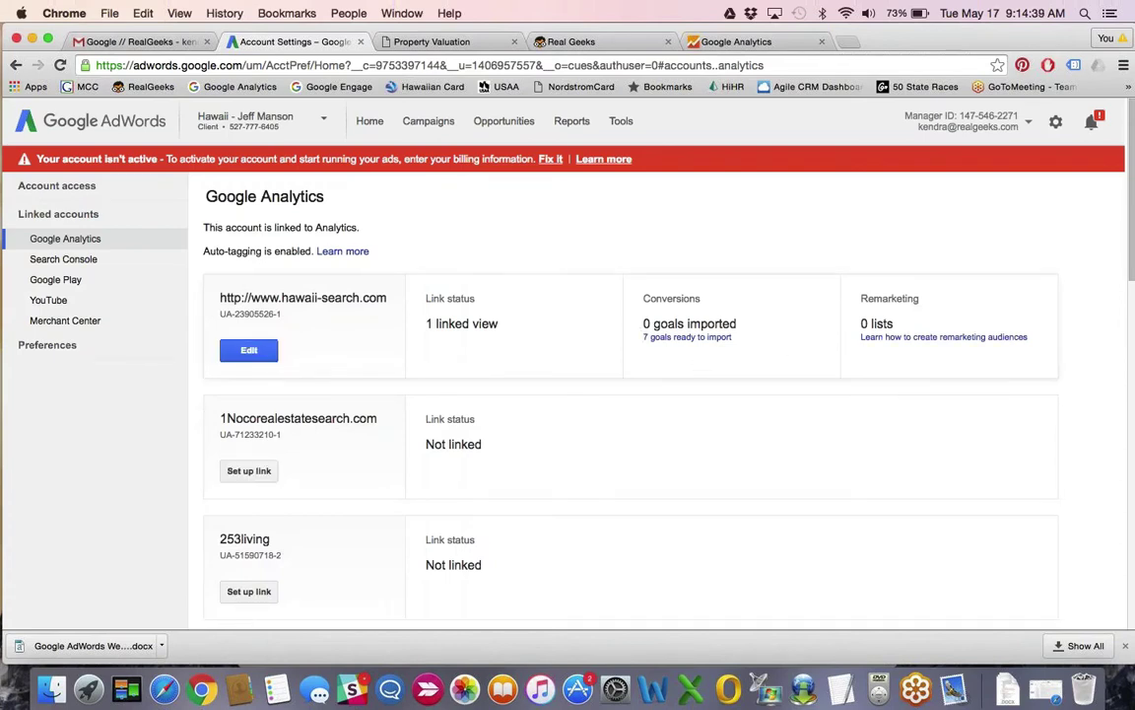
Edit the hawaii-search.com Analytics link to import site metrics and save it.
{"action": "left_click", "coordinate": [242, 353]}
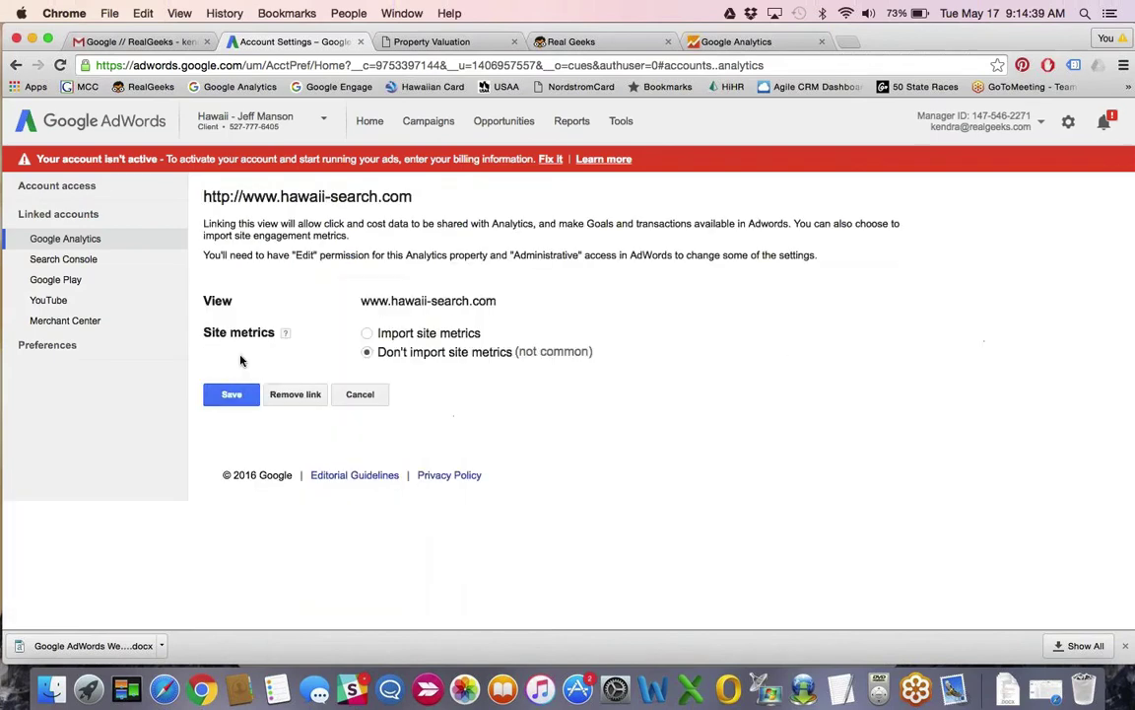
{"action": "left_click", "coordinate": [366, 334]}
{"action": "left_click", "coordinate": [228, 396]}
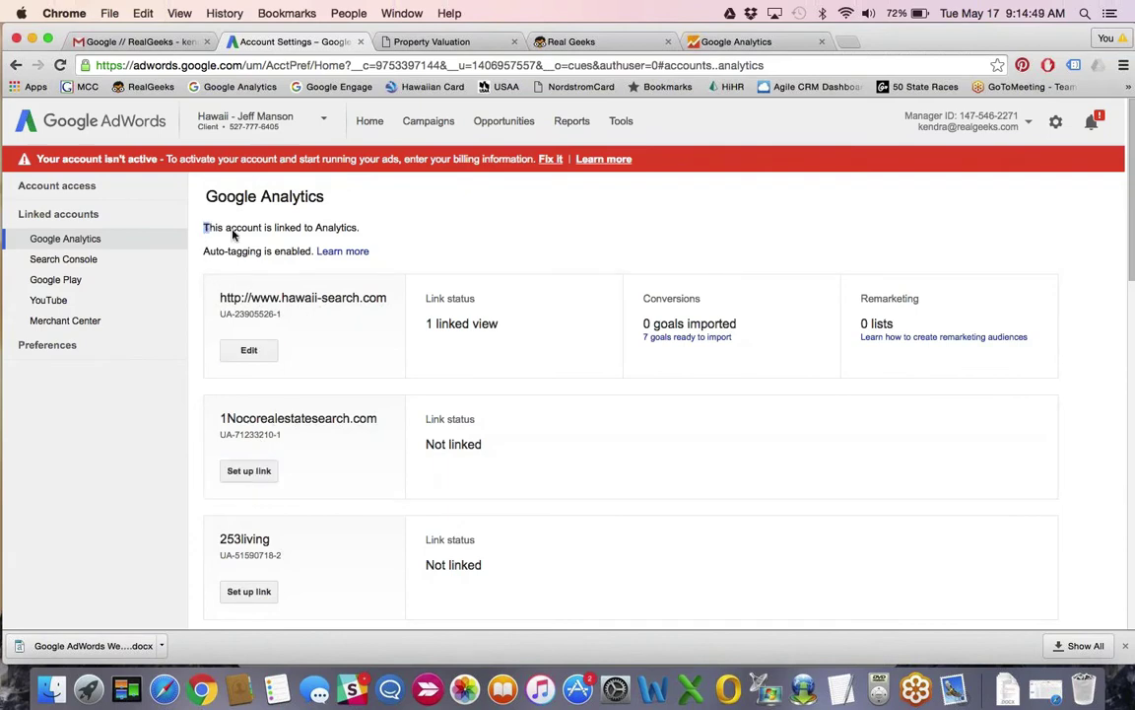
{"action": "left_click_drag", "start_coordinate": [234, 234], "coordinate": [342, 209]}
{"action": "left_click", "coordinate": [423, 226]}
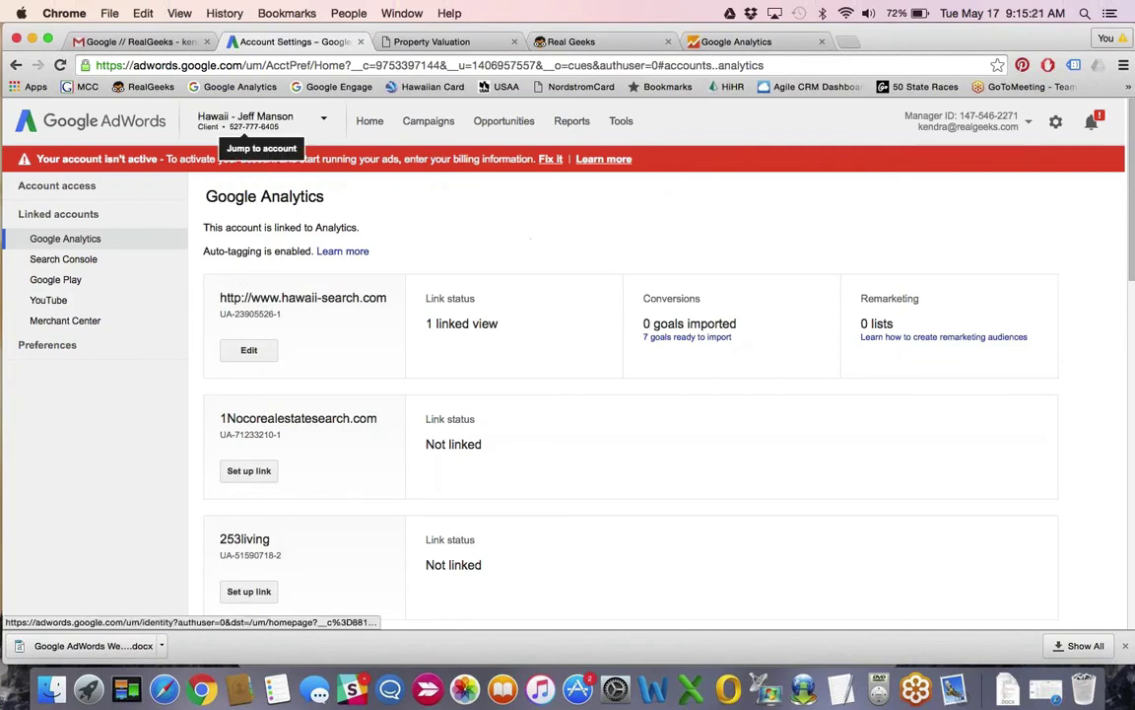
Start billing setup with United States as the billing country.
{"action": "left_click", "coordinate": [1054, 121]}
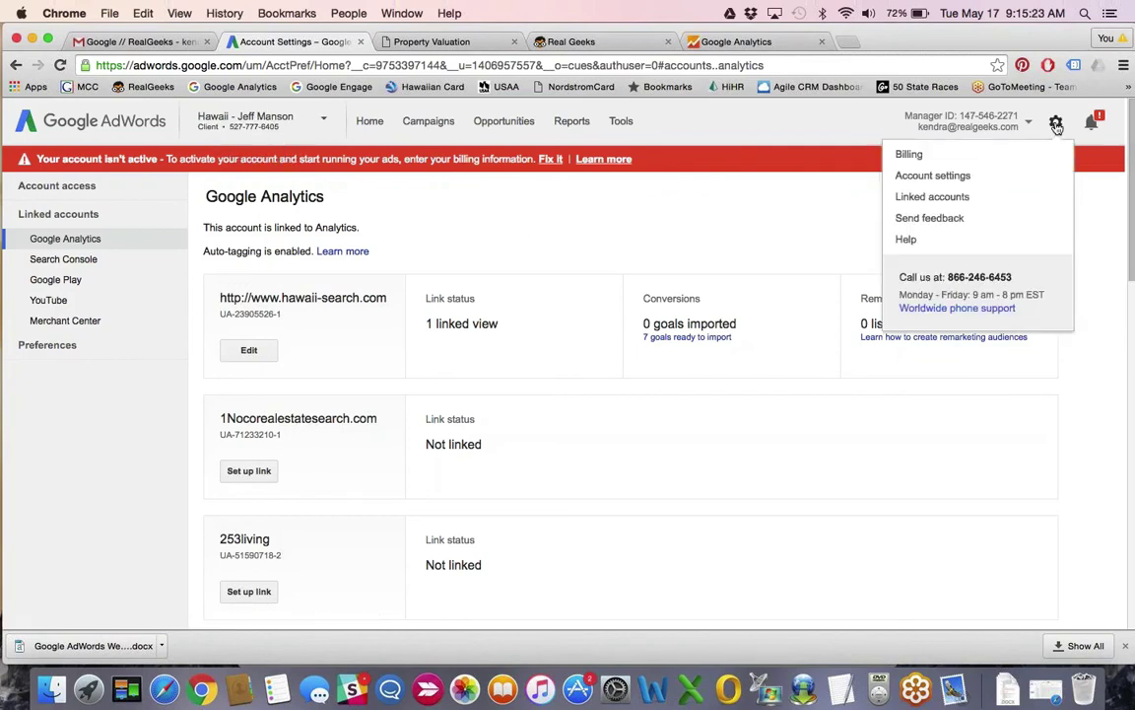
{"action": "left_click", "coordinate": [909, 155]}
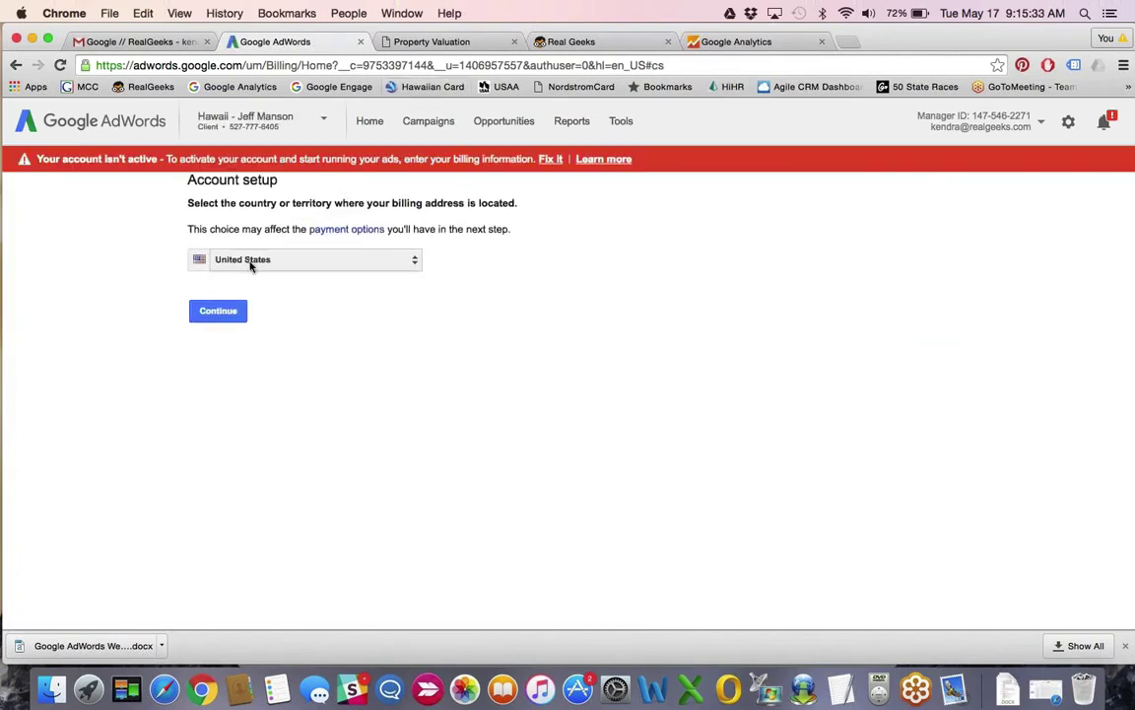
{"action": "left_click", "coordinate": [231, 312]}
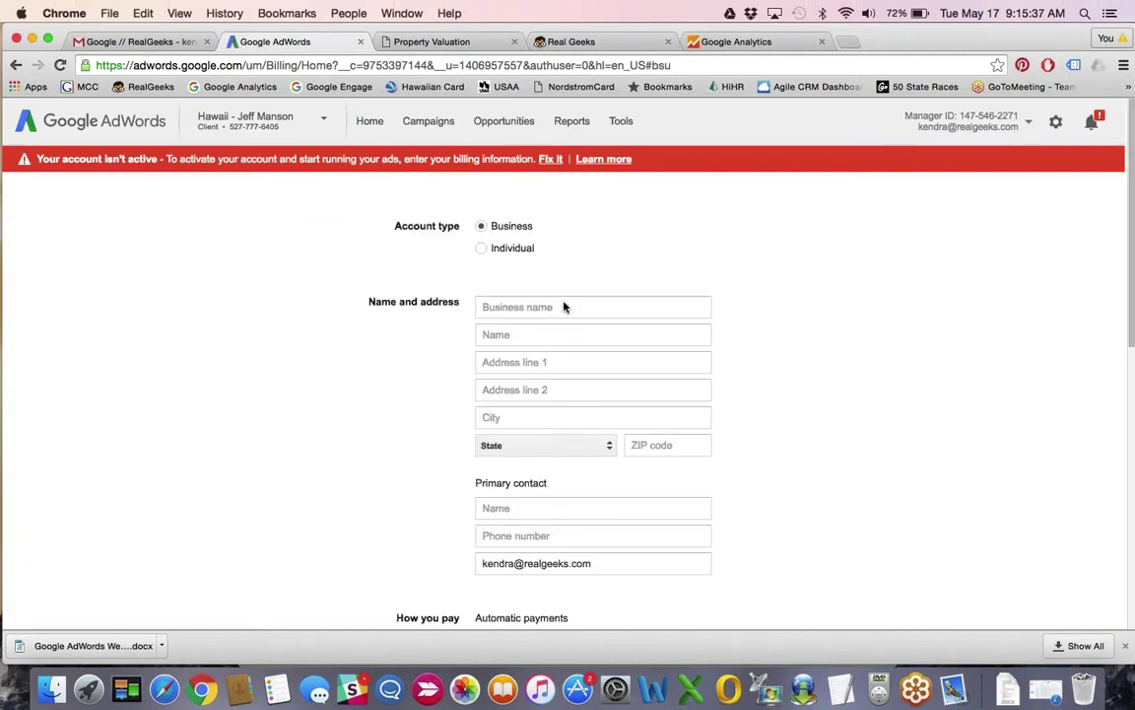
Choose the Individual account type and credit or debit card as the payment method.
{"action": "left_click", "coordinate": [567, 306]}
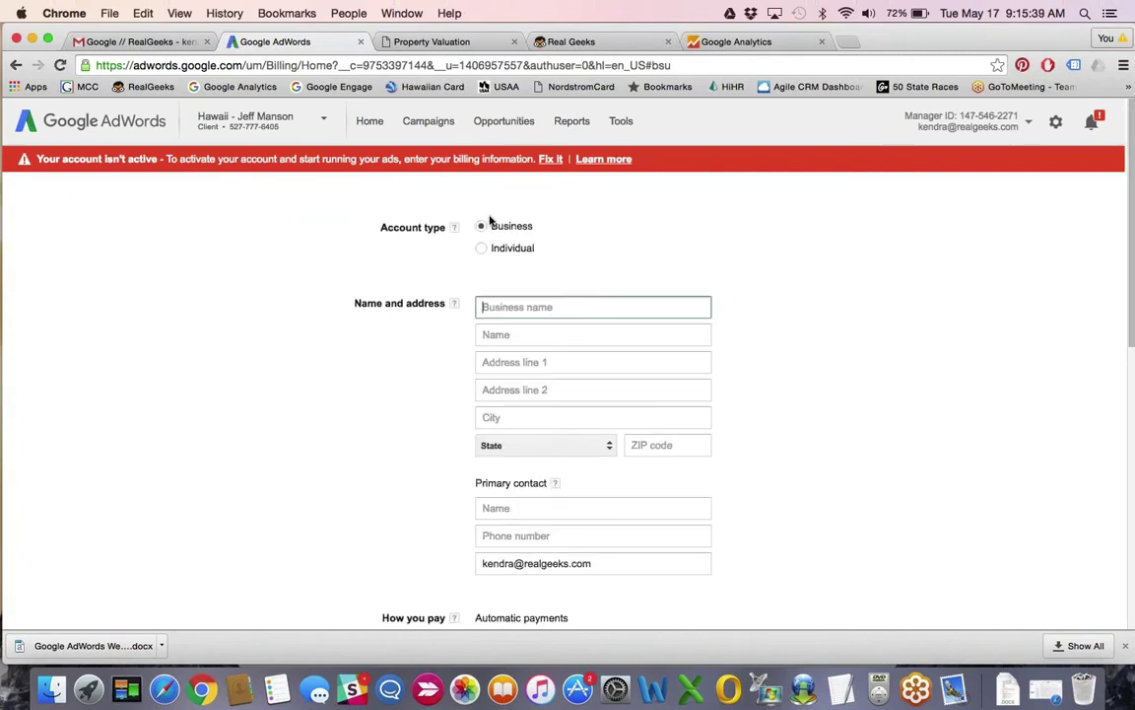
{"action": "left_click", "coordinate": [481, 249]}
{"action": "left_click", "coordinate": [515, 307]}
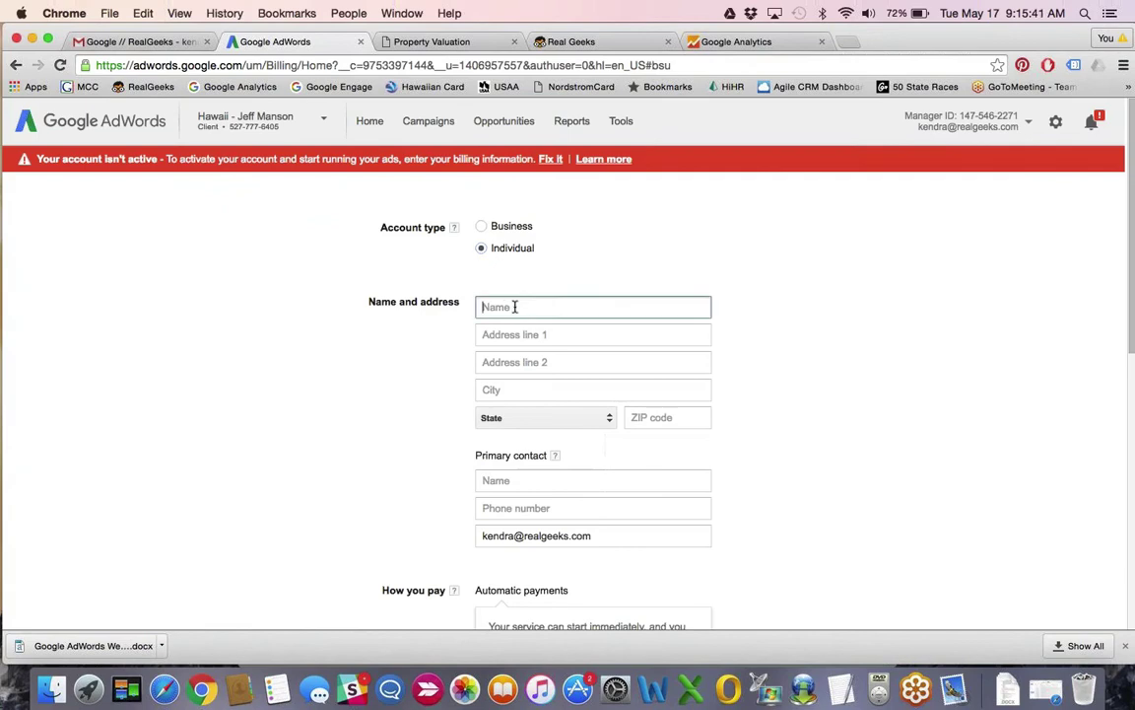
{"action": "left_click", "coordinate": [808, 297]}
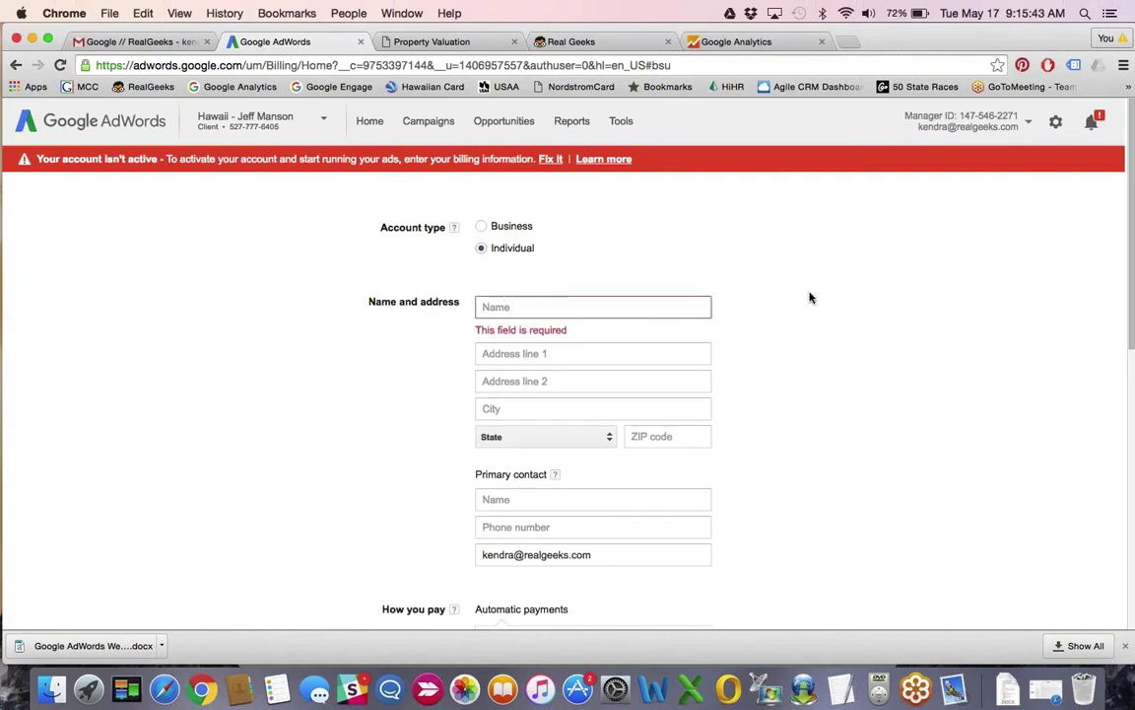
{"action": "scroll", "coordinate": [808, 301], "scroll_direction": "down", "scroll_amount": 1}
{"action": "scroll", "coordinate": [793, 302], "scroll_direction": "down", "scroll_amount": 2}
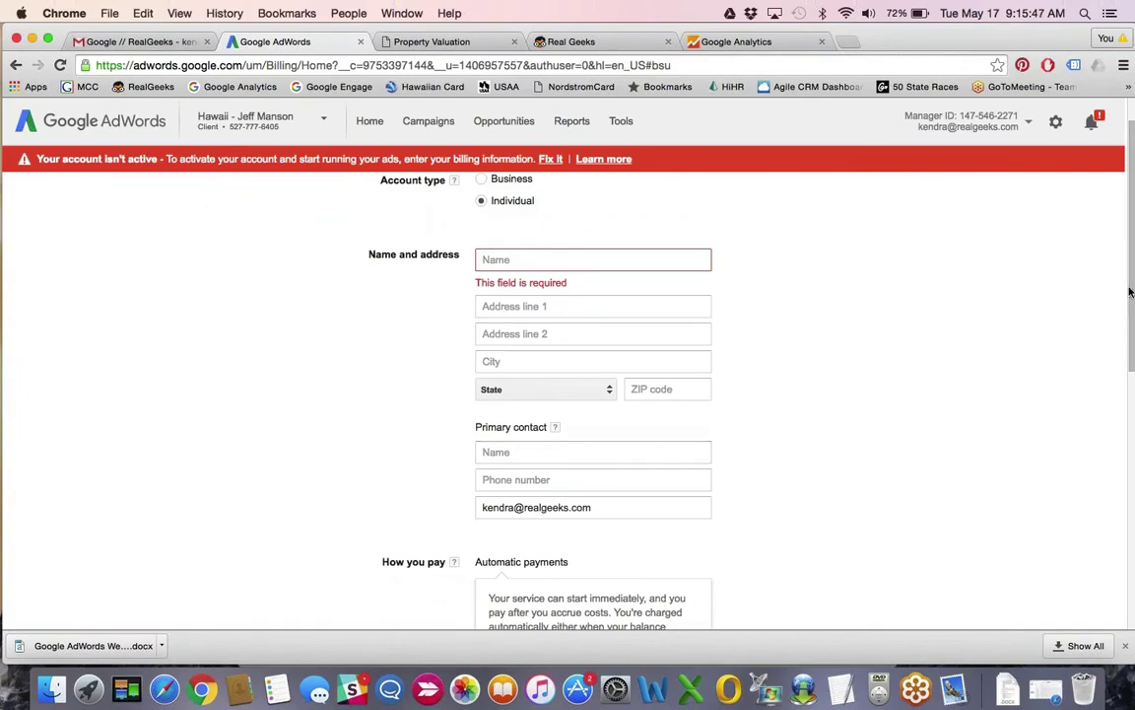
{"action": "left_click_drag", "start_coordinate": [1130, 292], "coordinate": [1129, 502]}
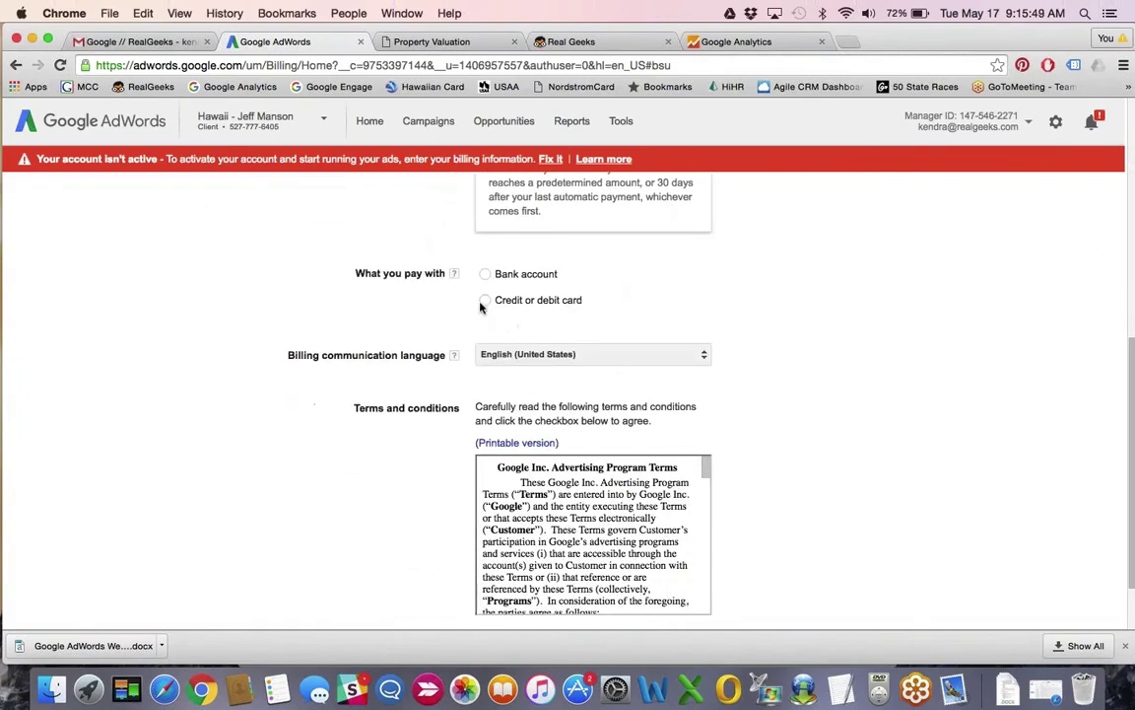
{"action": "left_click", "coordinate": [484, 301]}
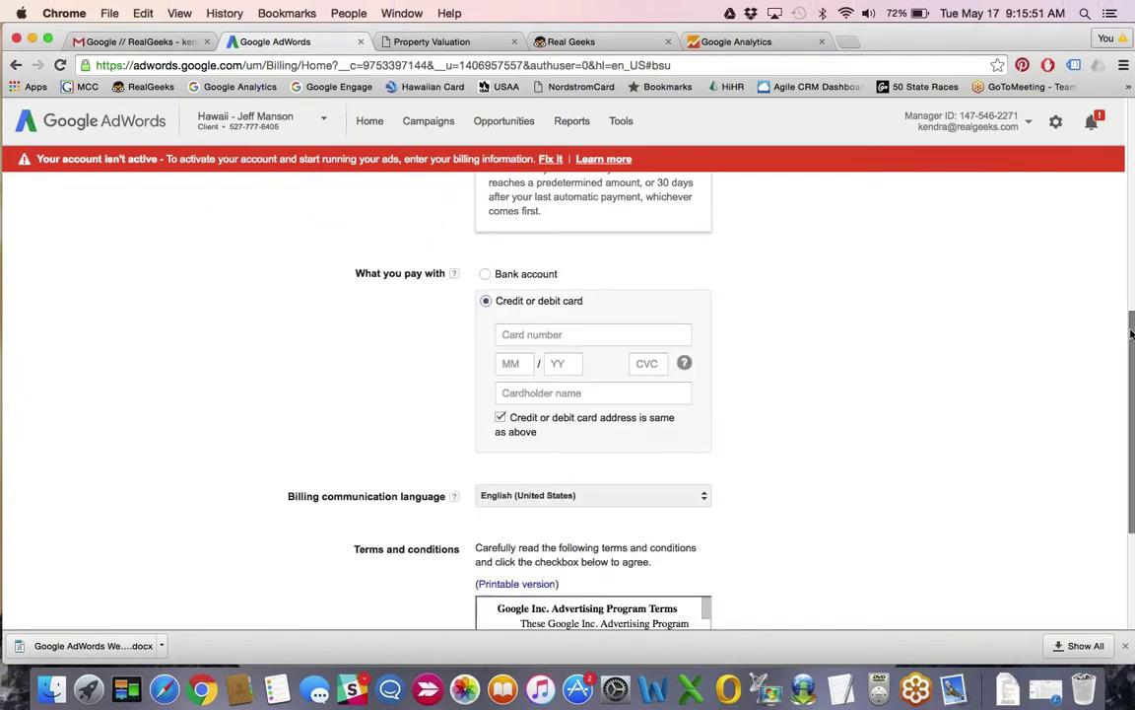
{"action": "scroll", "coordinate": [1007, 299], "scroll_direction": "down", "scroll_amount": 3}
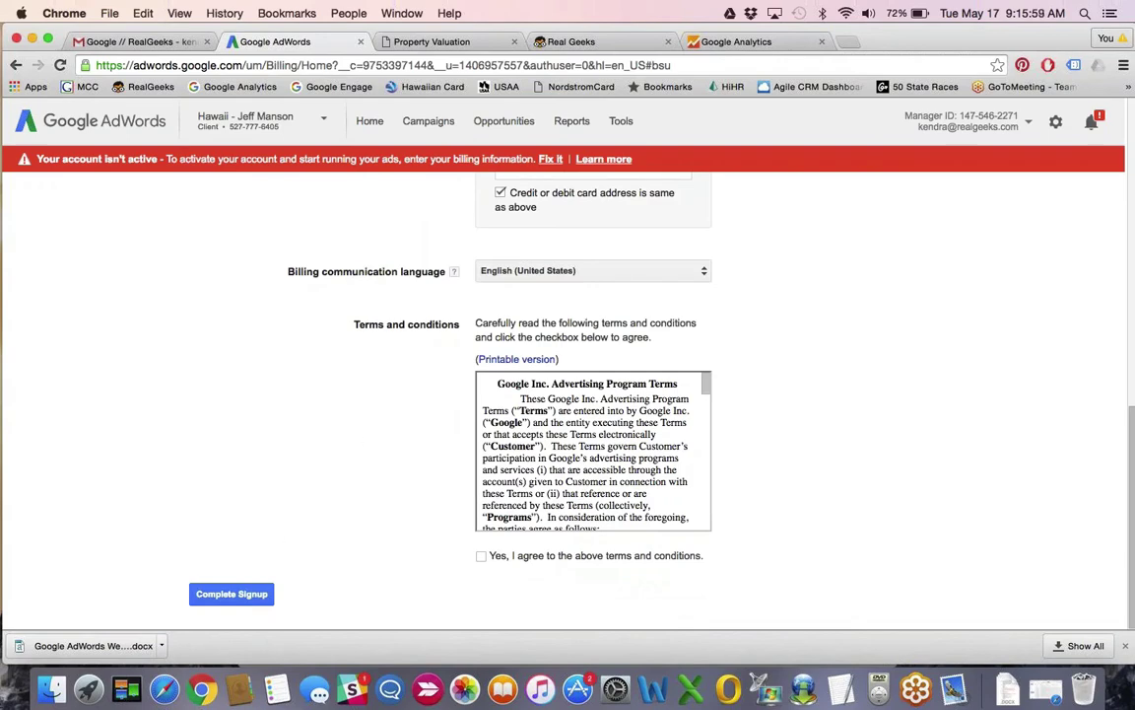
{"action": "scroll", "coordinate": [1128, 426], "scroll_direction": "up", "scroll_amount": 10}
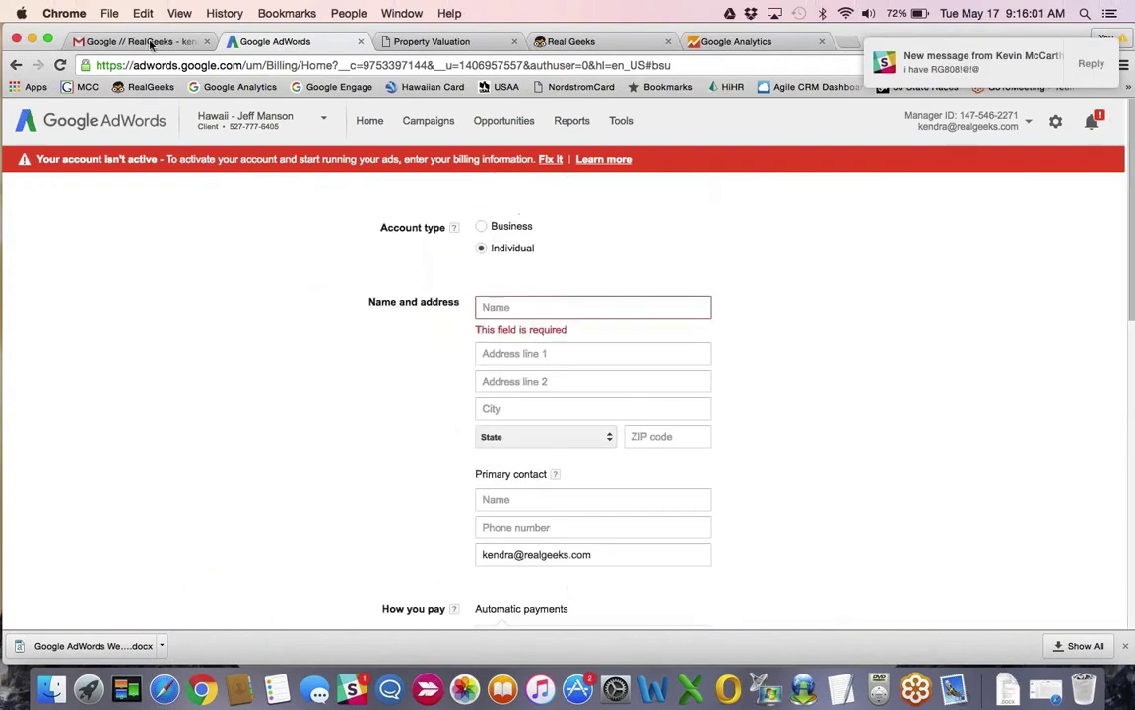
Switch to the Hawaii-Search account and open the Local campaign's Ewa Condos for Sale ad group.
{"action": "left_click", "coordinate": [229, 118]}
{"action": "type", "text": "je"}
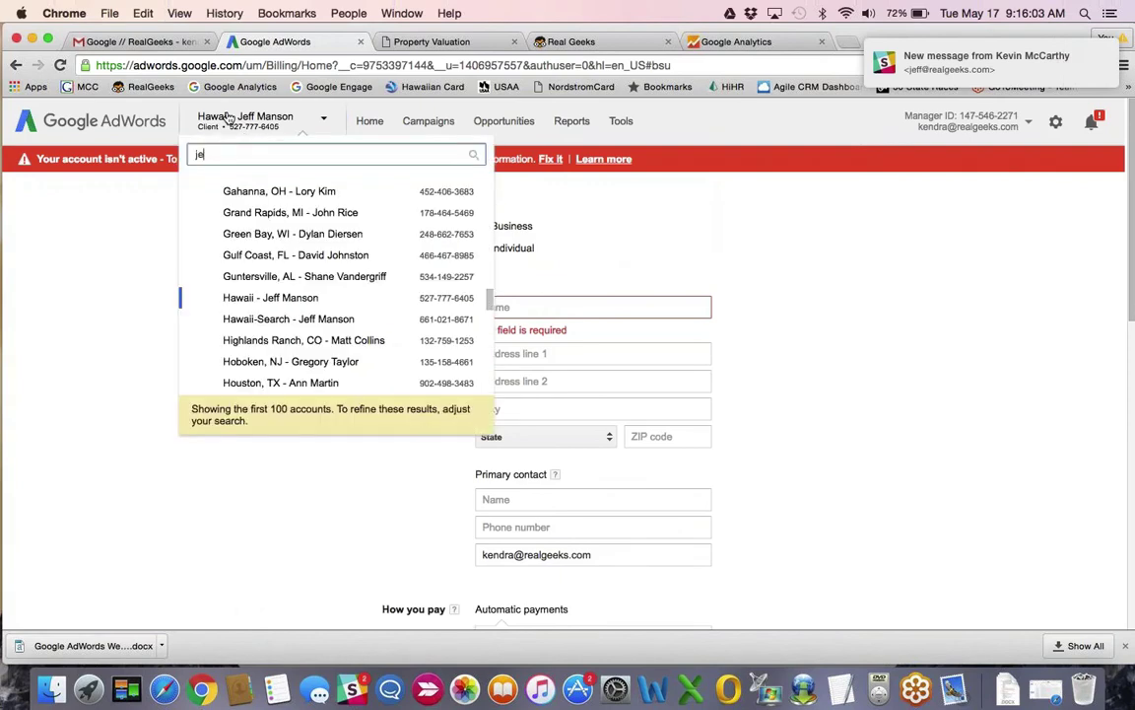
{"action": "type", "text": "ff"}
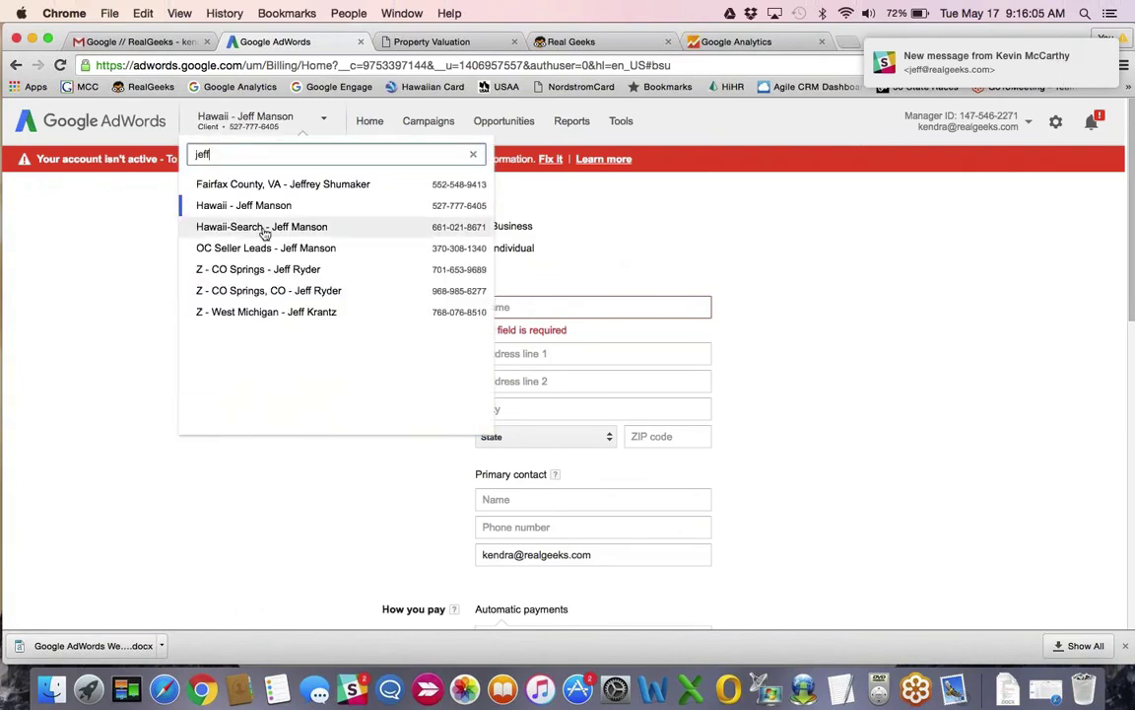
{"action": "left_click", "coordinate": [264, 229]}
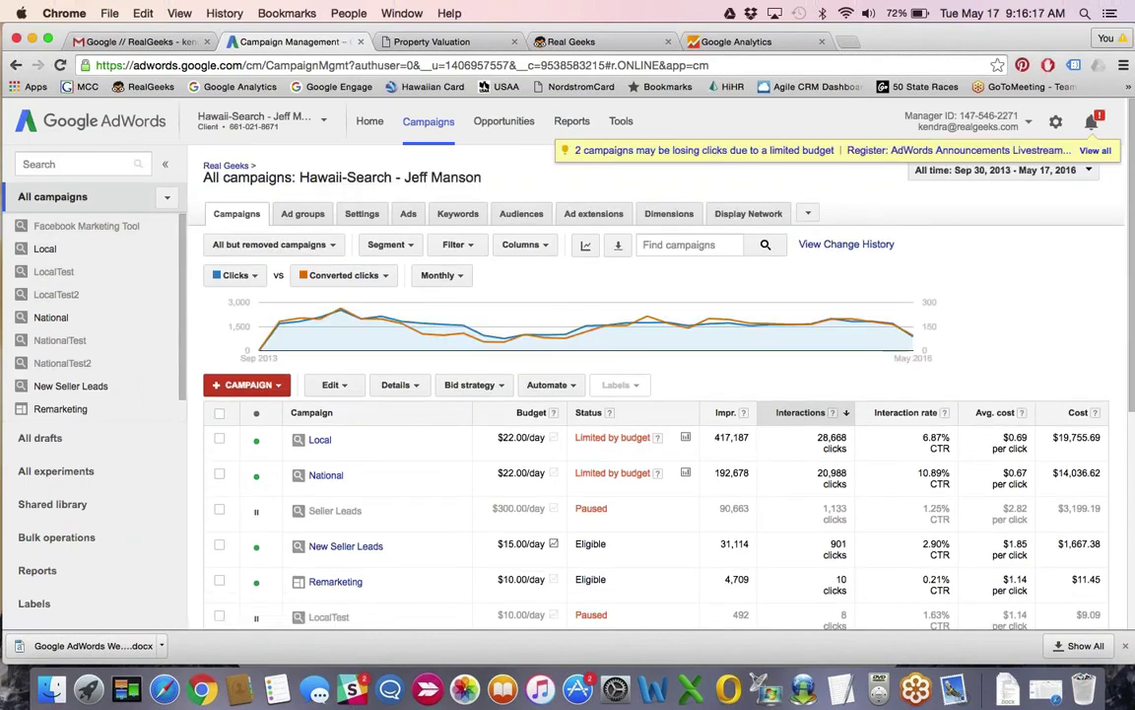
{"action": "left_click", "coordinate": [50, 248]}
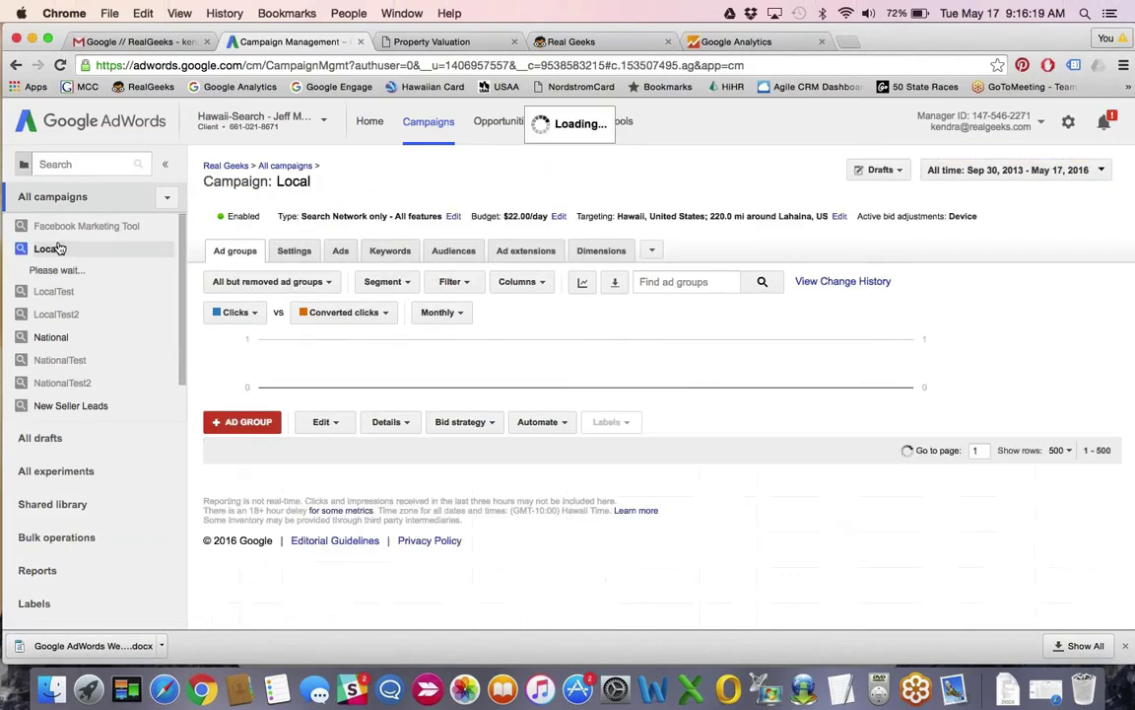
{"action": "scroll", "coordinate": [718, 305], "scroll_direction": "down", "scroll_amount": 1}
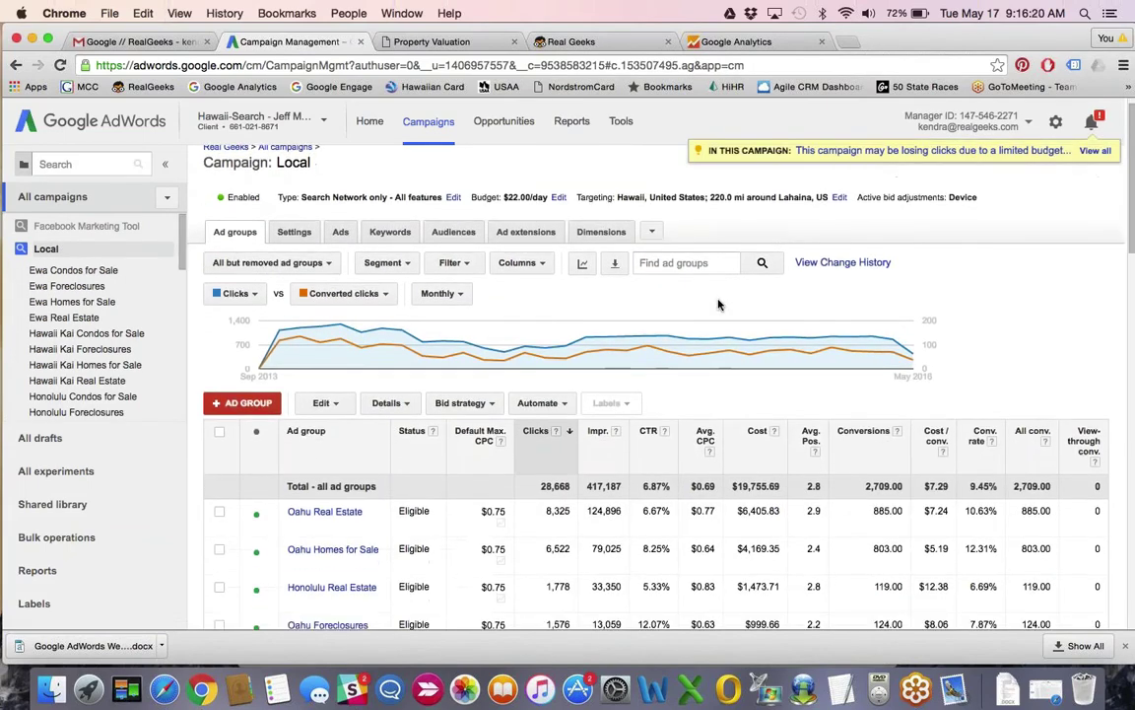
{"action": "scroll", "coordinate": [788, 321], "scroll_direction": "down", "scroll_amount": 3}
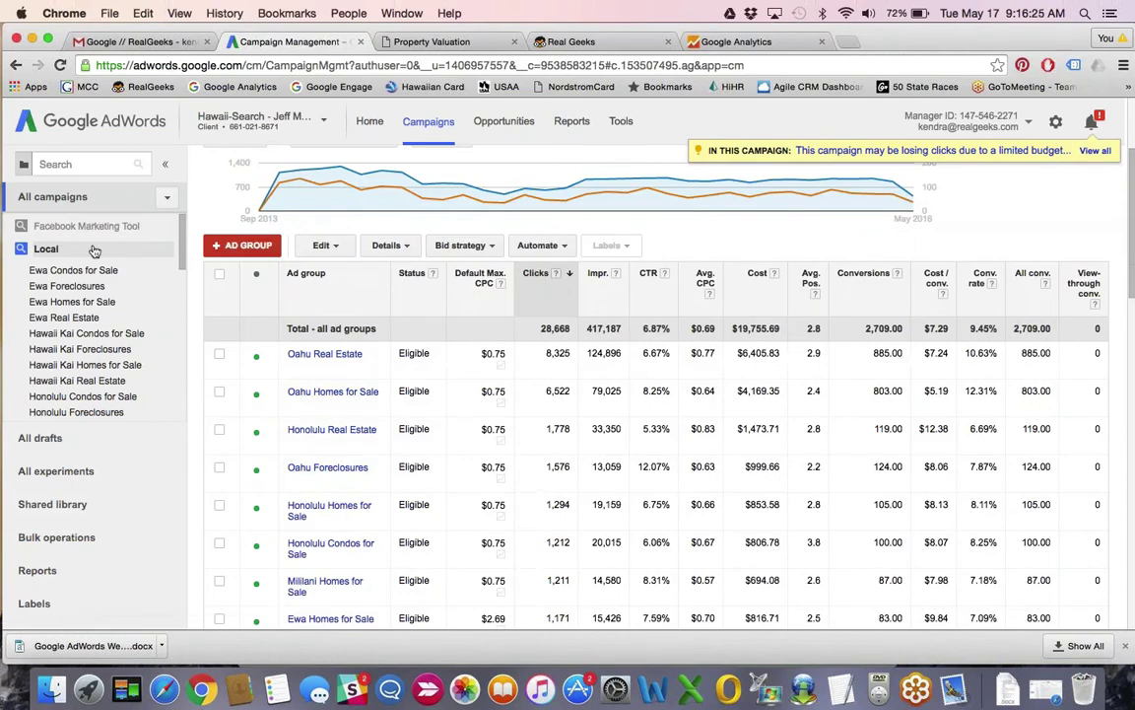
{"action": "left_click", "coordinate": [69, 271]}
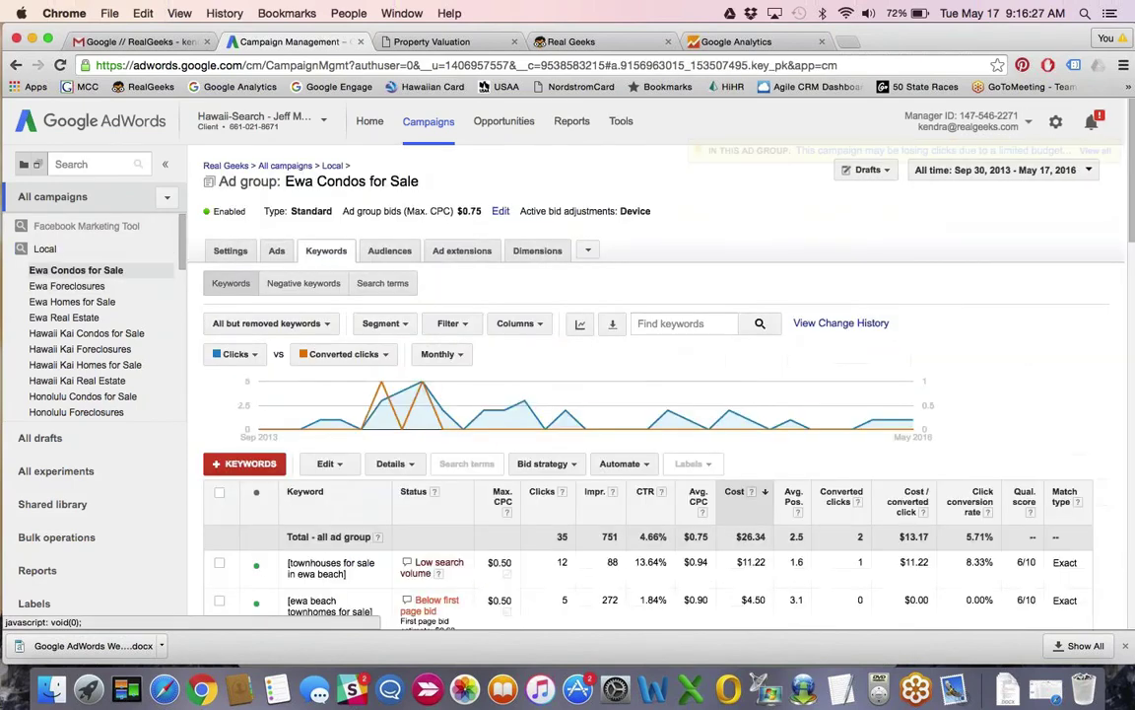
{"action": "scroll", "coordinate": [749, 369], "scroll_direction": "down", "scroll_amount": 2}
{"action": "scroll", "coordinate": [749, 369], "scroll_direction": "down", "scroll_amount": 1}
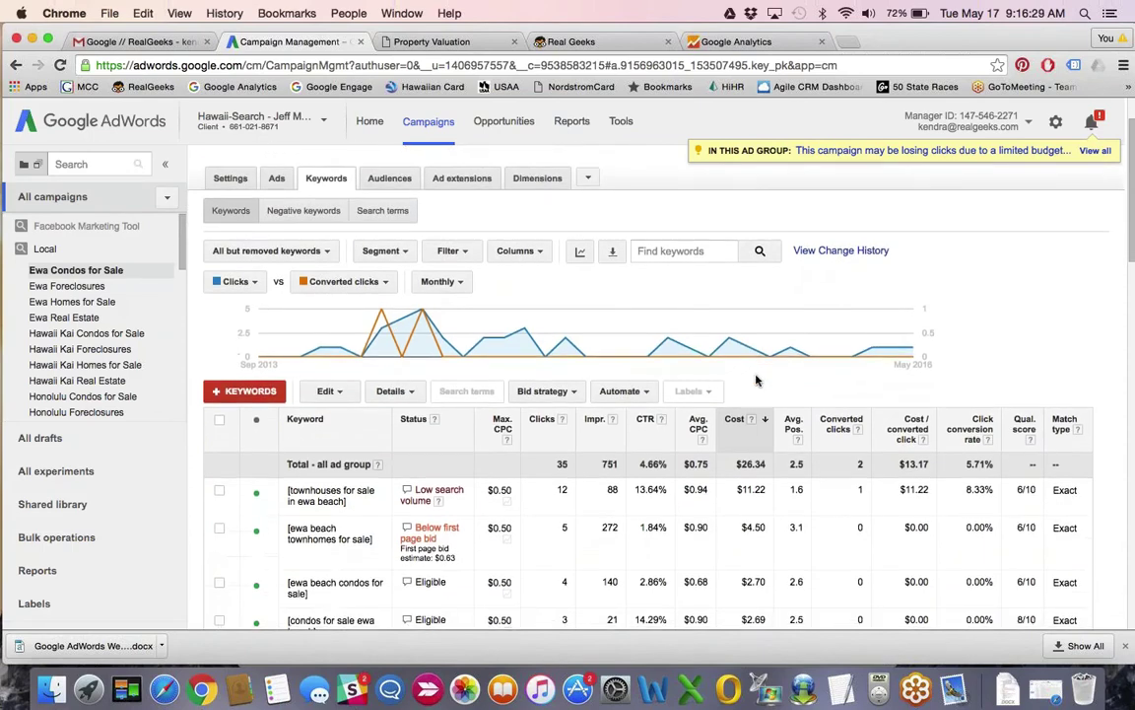
{"action": "left_click_drag", "start_coordinate": [1131, 264], "coordinate": [1105, 315]}
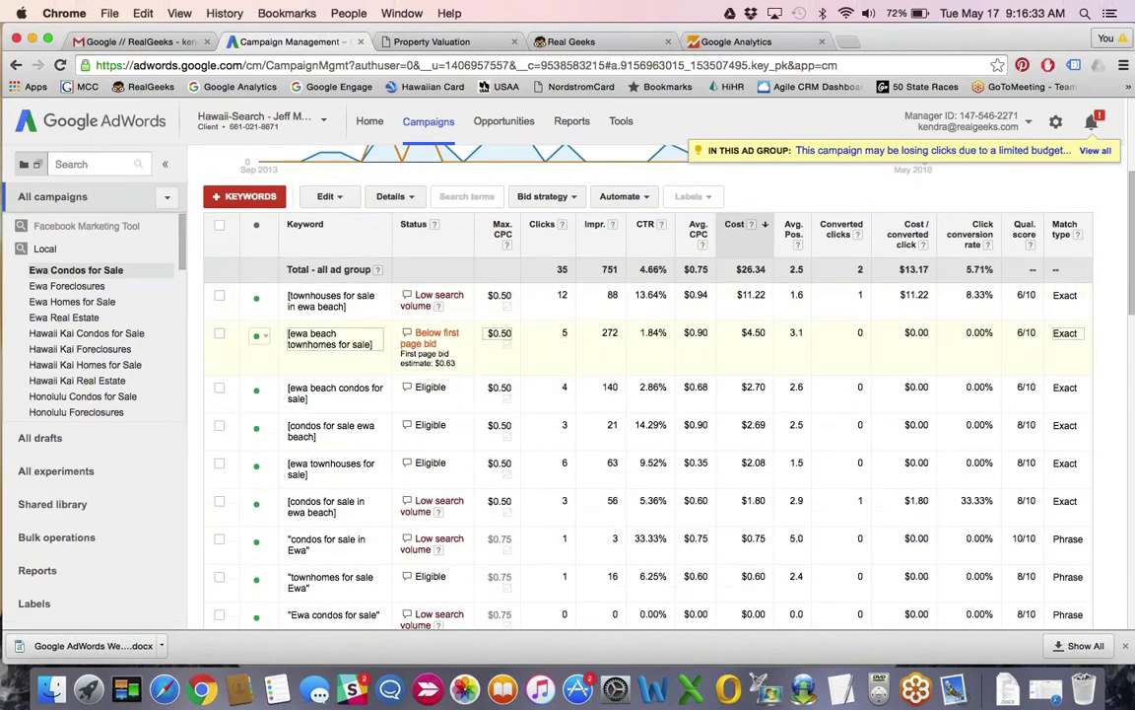
Raise [ewa beach townhomes for sale] to $0.75 and [condos for sale ewa] to $1.00.
{"action": "left_click", "coordinate": [500, 333]}
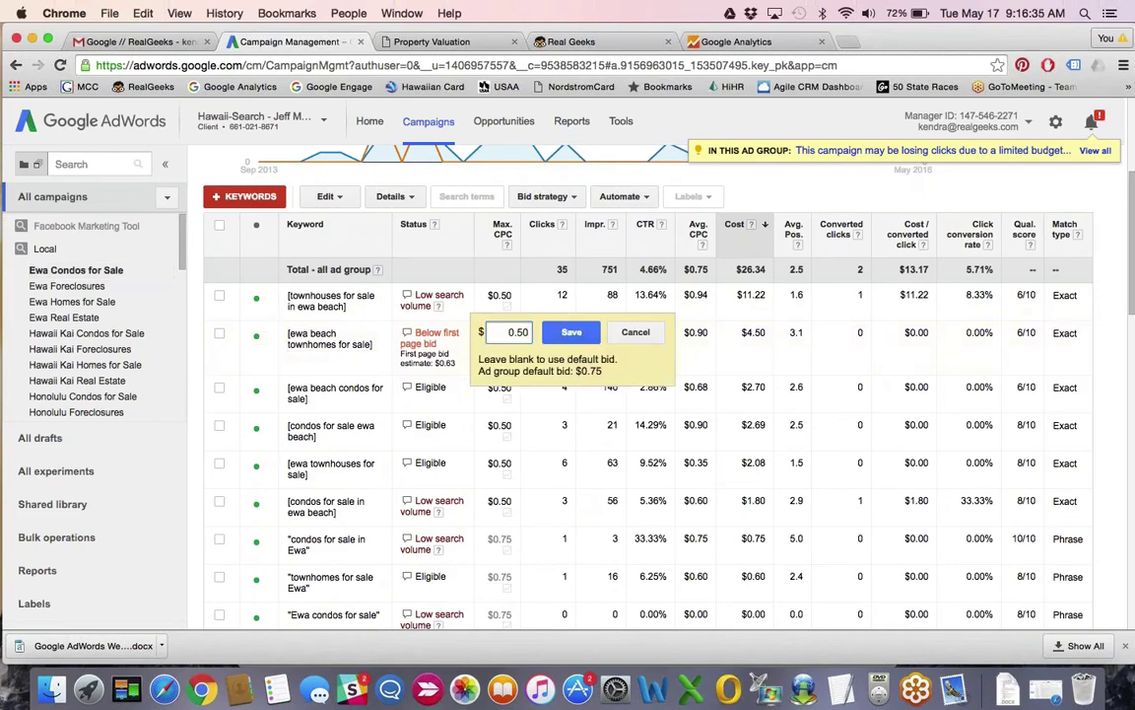
{"action": "left_click_drag", "start_coordinate": [529, 333], "coordinate": [510, 333]}
{"action": "type", "text": "75"}
{"action": "left_click", "coordinate": [570, 333]}
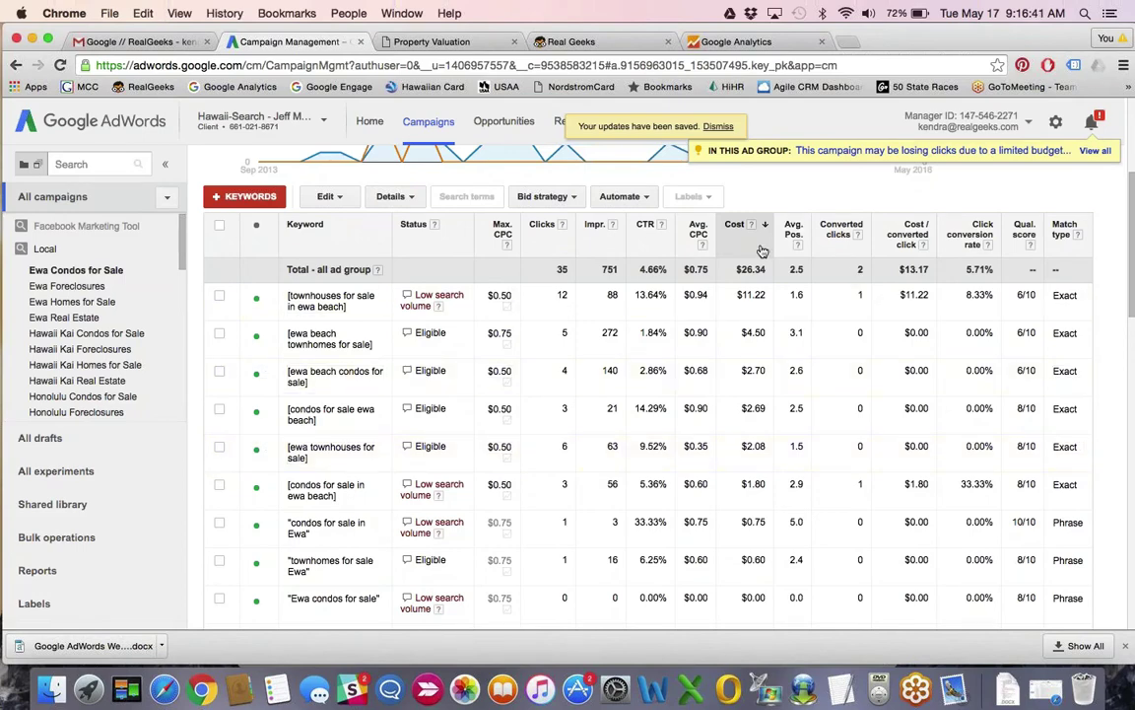
{"action": "scroll", "coordinate": [1131, 306], "scroll_direction": "down", "scroll_amount": 1}
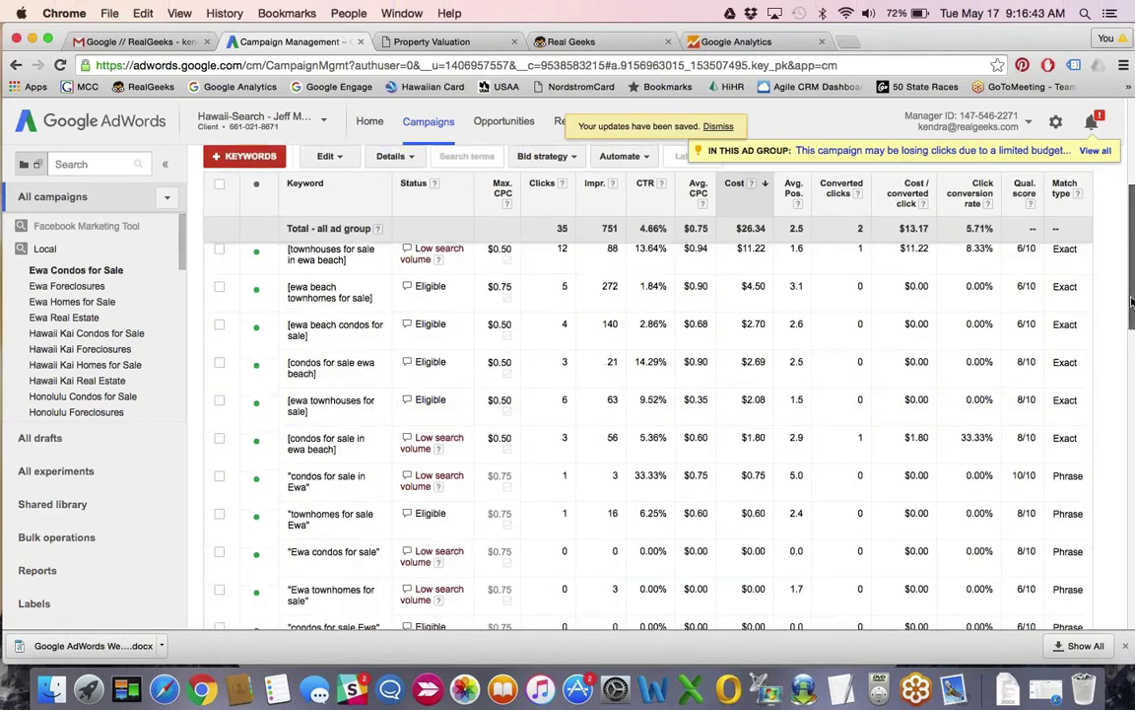
{"action": "left_click_drag", "start_coordinate": [1131, 306], "coordinate": [1123, 433]}
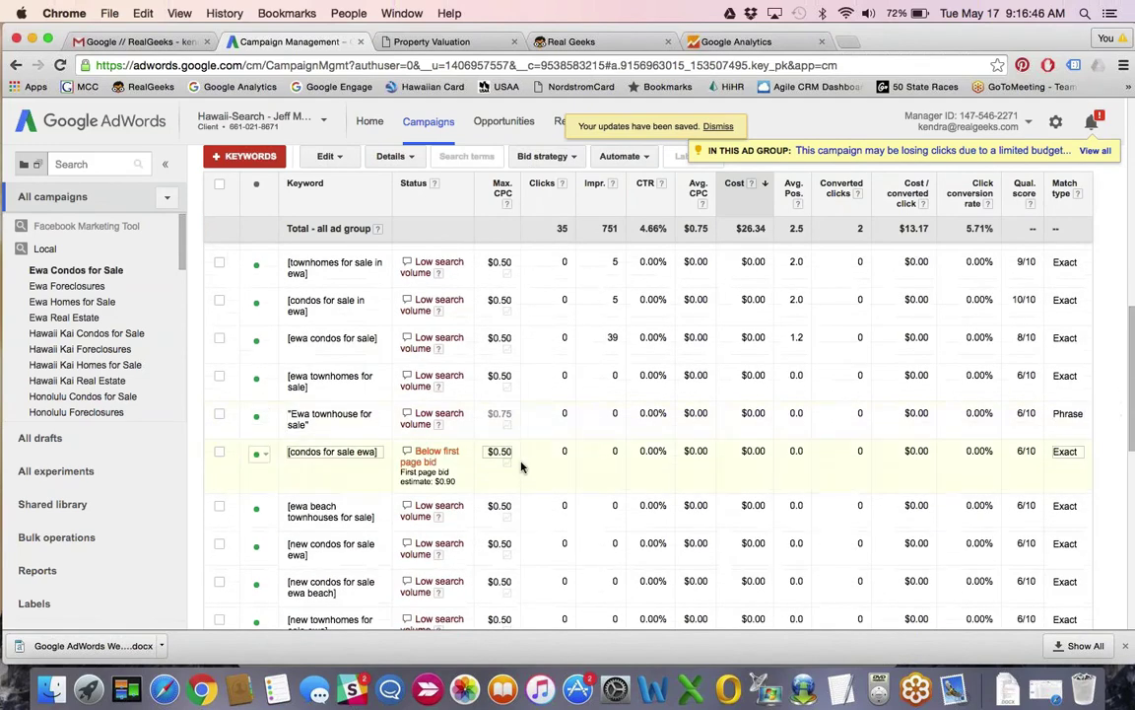
{"action": "left_click", "coordinate": [500, 453]}
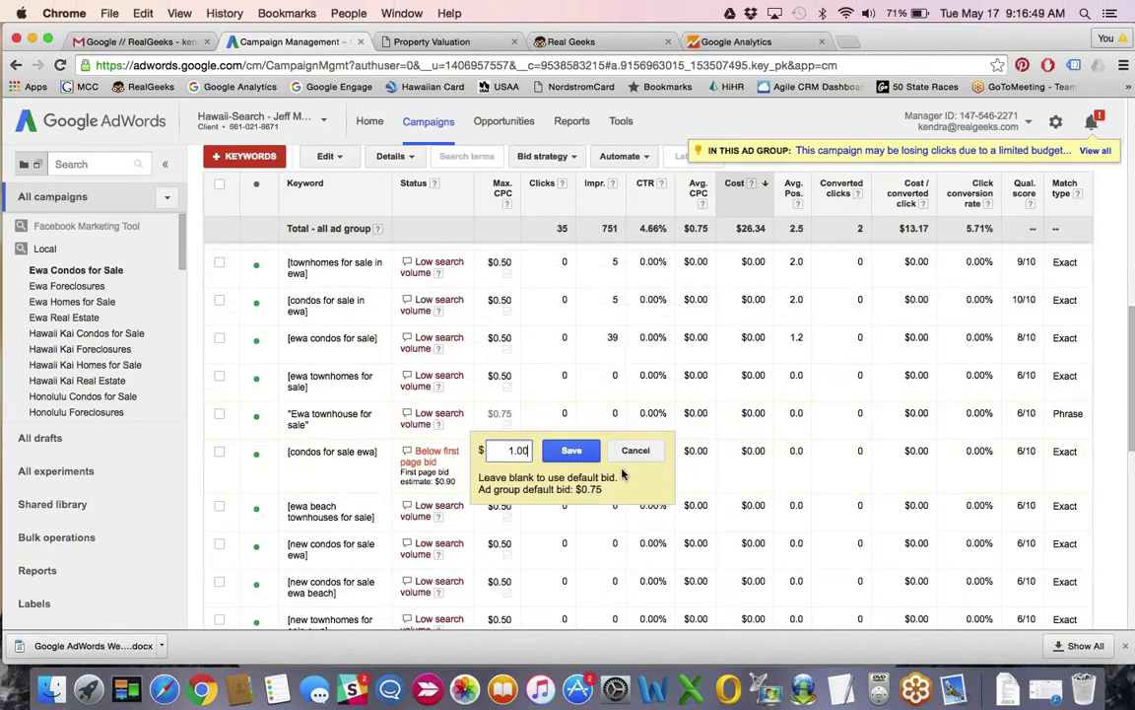
{"action": "key", "text": "Return"}
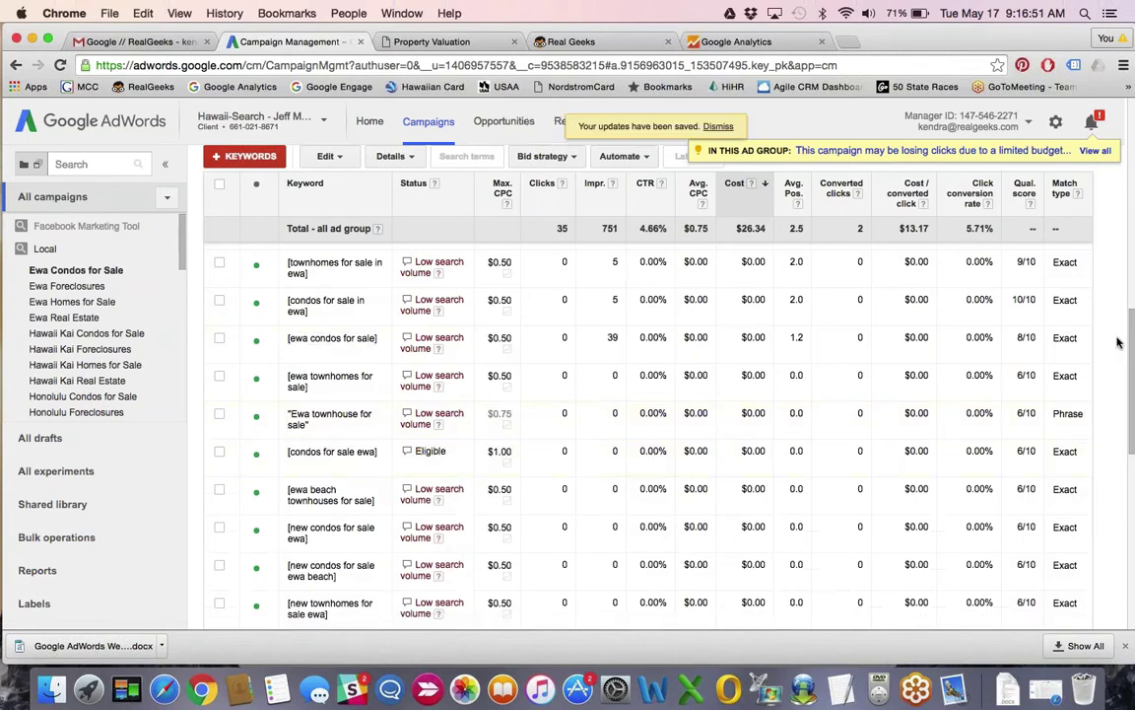
{"action": "left_click_drag", "start_coordinate": [1130, 342], "coordinate": [1097, 249]}
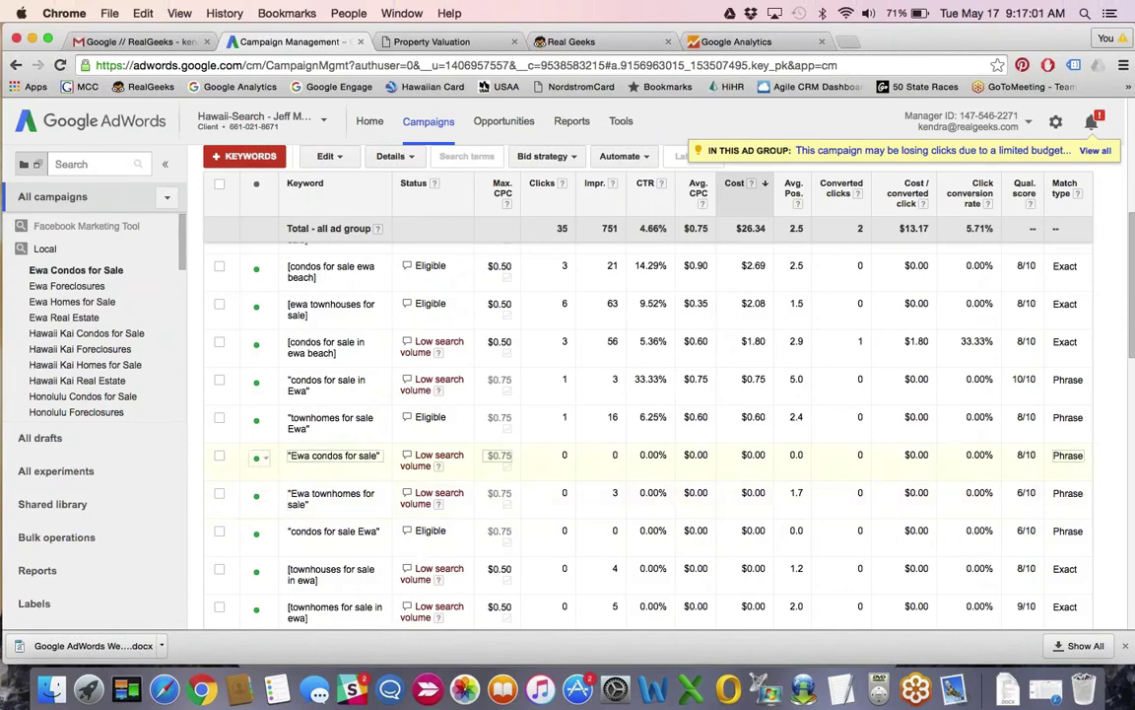
{"action": "scroll", "coordinate": [1131, 353], "scroll_direction": "down", "scroll_amount": 3}
{"action": "scroll", "coordinate": [1131, 353], "scroll_direction": "up", "scroll_amount": 6}
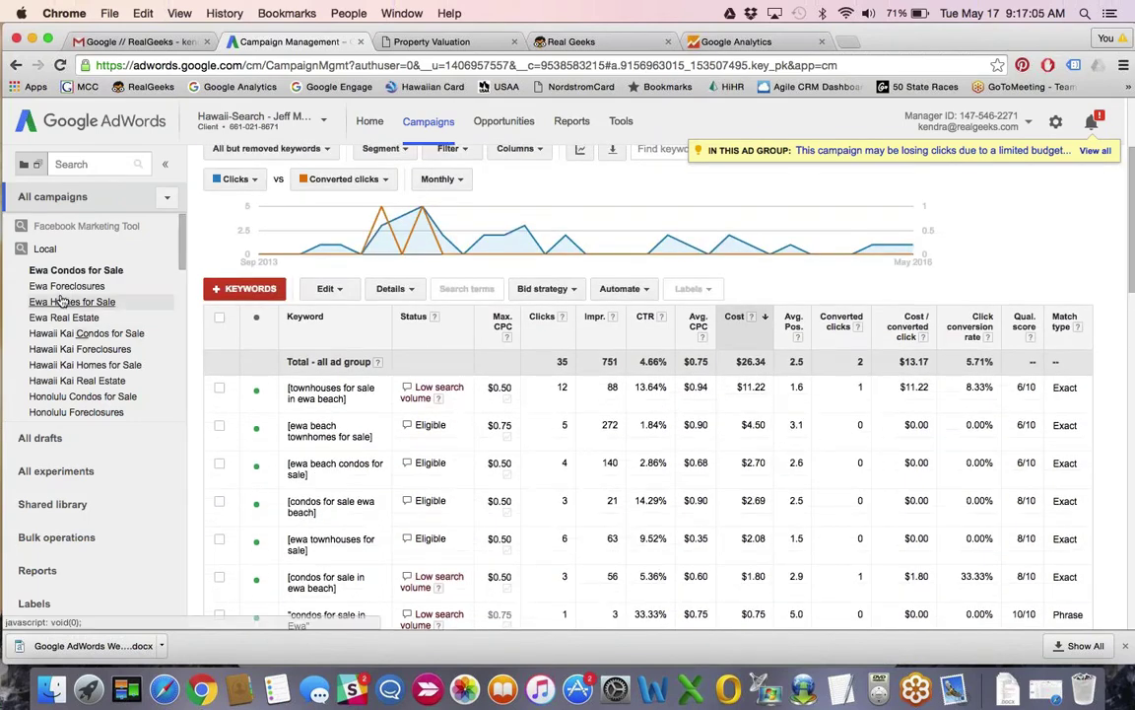
{"action": "scroll", "coordinate": [181, 271], "scroll_direction": "down", "scroll_amount": 3}
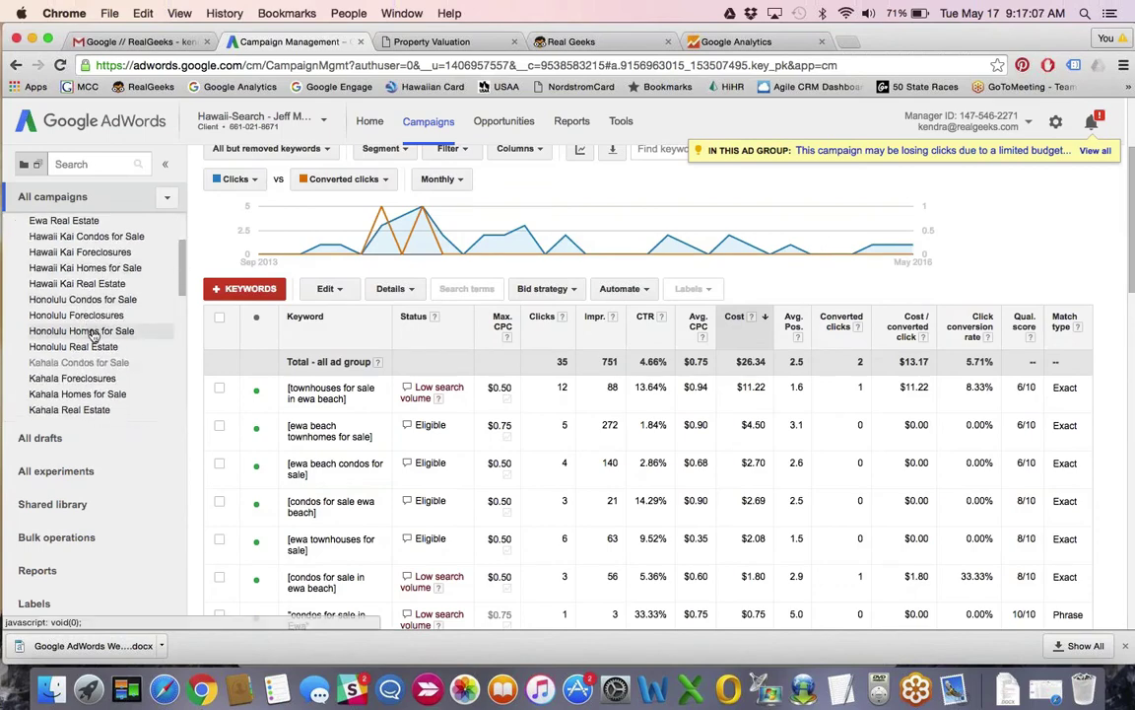
Open the Honolulu Homes for Sale ad group and select the "houses for sale Honolulu" keyword.
{"action": "left_click", "coordinate": [89, 330]}
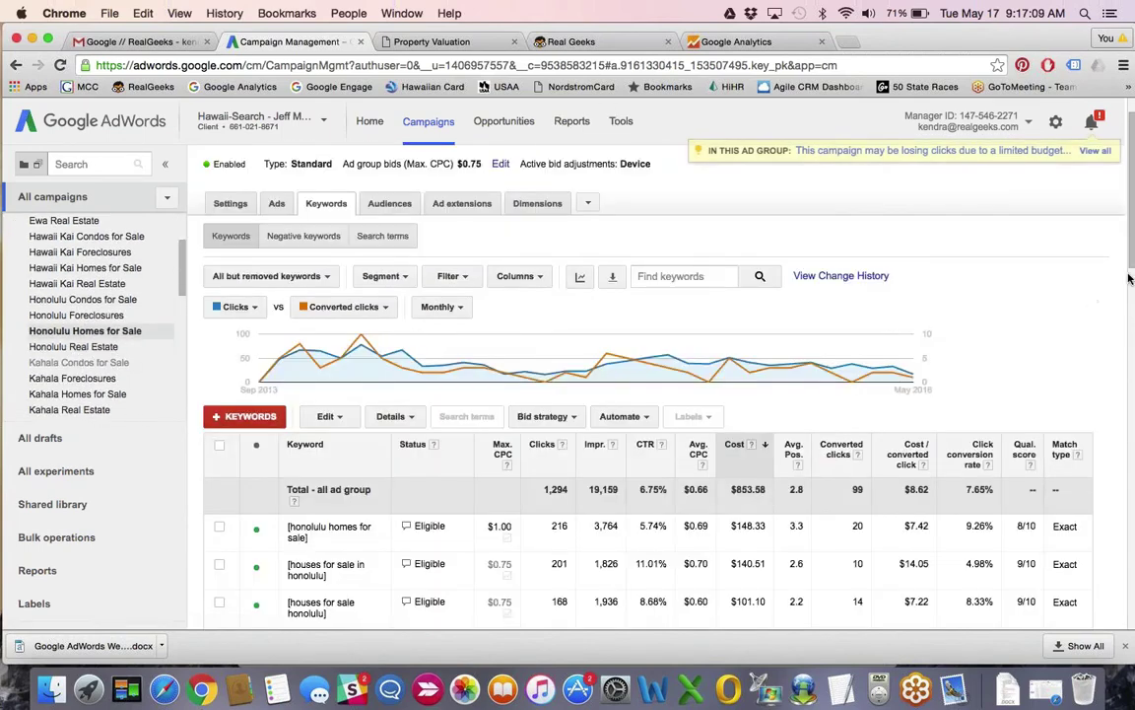
{"action": "scroll", "coordinate": [1131, 305], "scroll_direction": "down", "scroll_amount": 3}
{"action": "left_click_drag", "start_coordinate": [1131, 306], "coordinate": [1131, 338]}
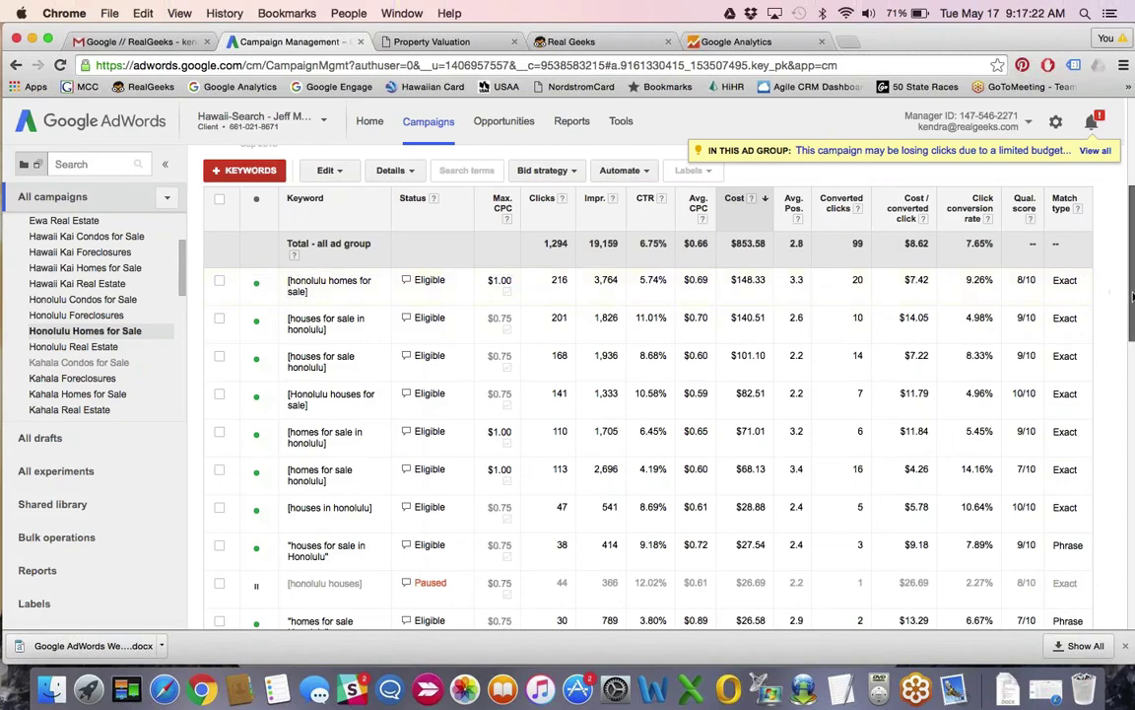
{"action": "left_click_drag", "start_coordinate": [1131, 296], "coordinate": [1131, 392]}
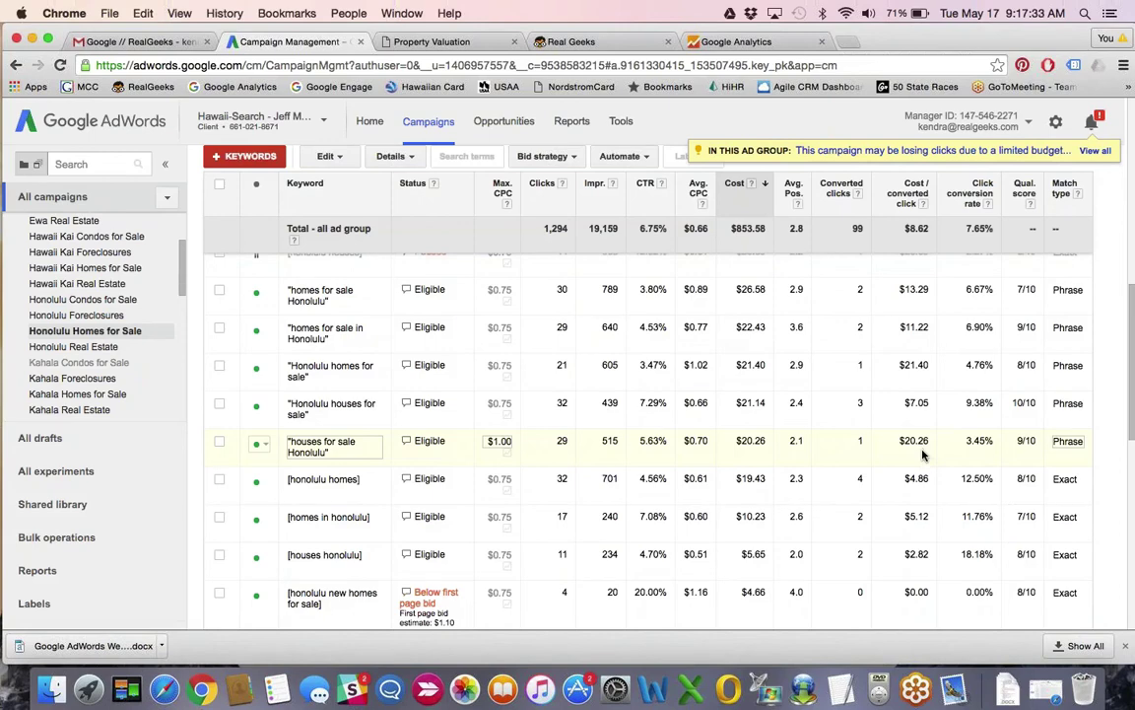
{"action": "left_click", "coordinate": [218, 442]}
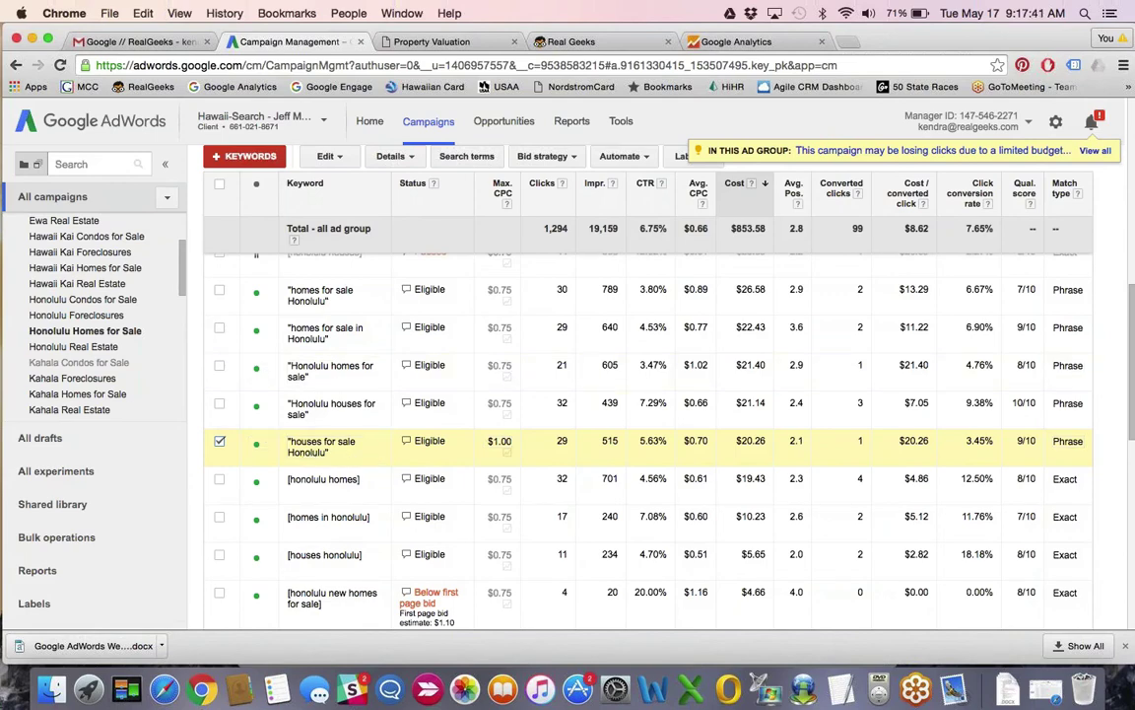
{"action": "scroll", "coordinate": [1132, 338], "scroll_direction": "up", "scroll_amount": 2}
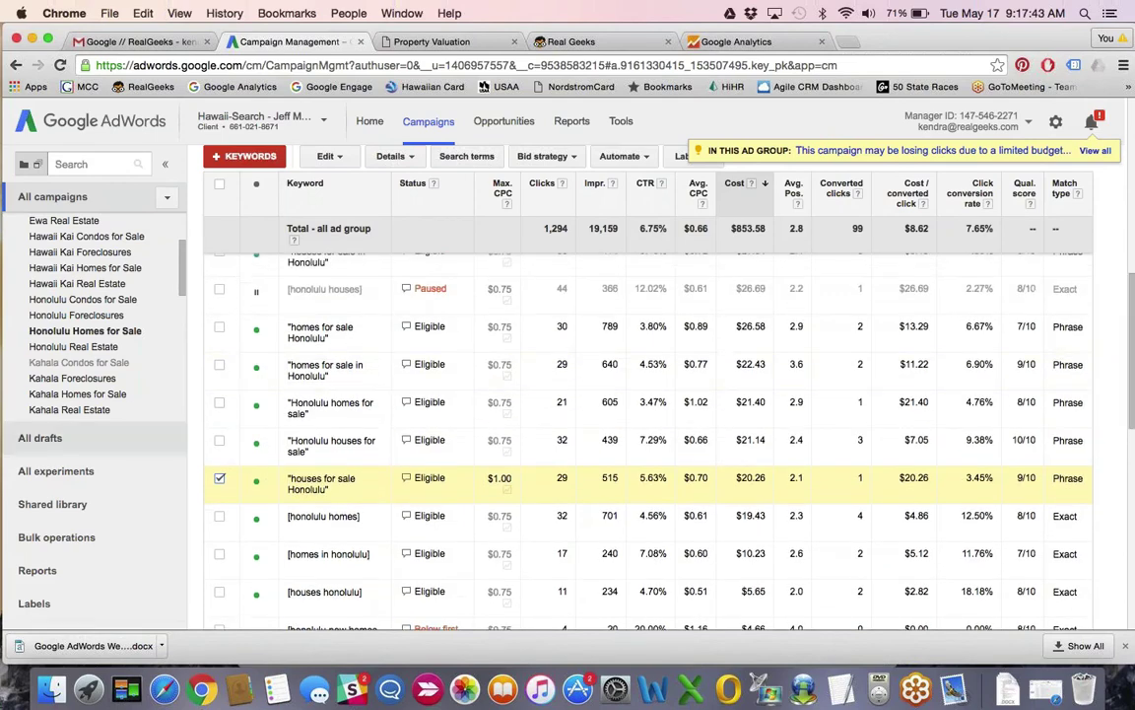
Review the keyword's search terms report, including "craigslist house for sale honolulu".
{"action": "left_click", "coordinate": [467, 157]}
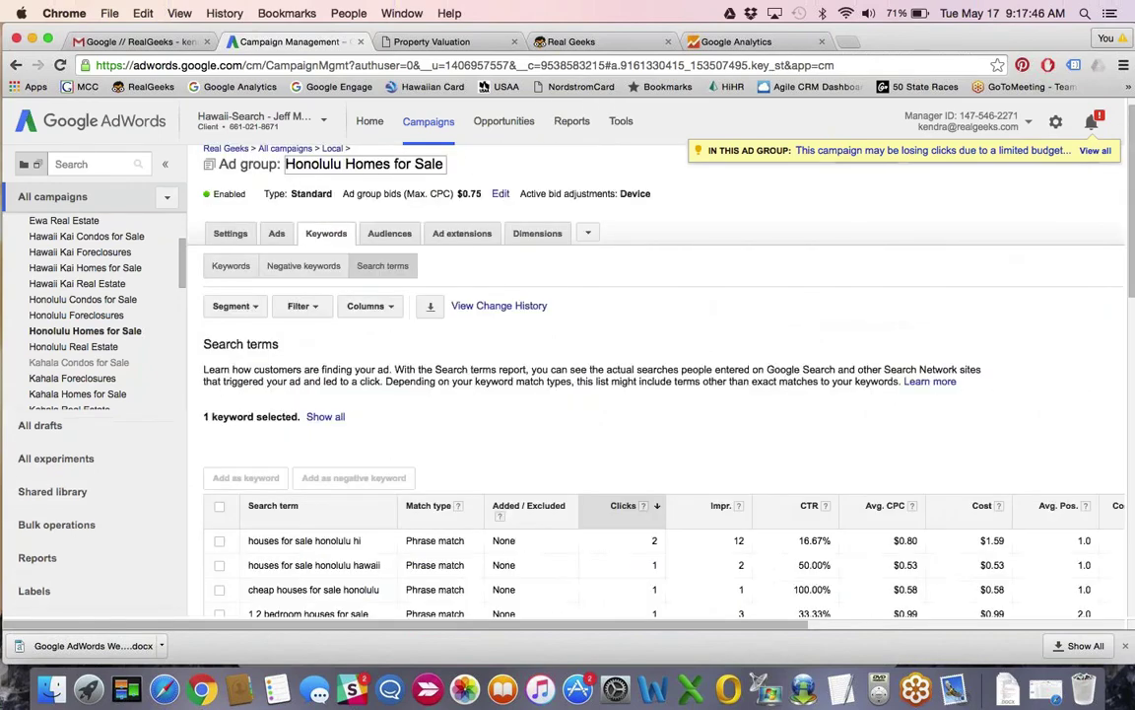
{"action": "scroll", "coordinate": [1124, 325], "scroll_direction": "down", "scroll_amount": 4}
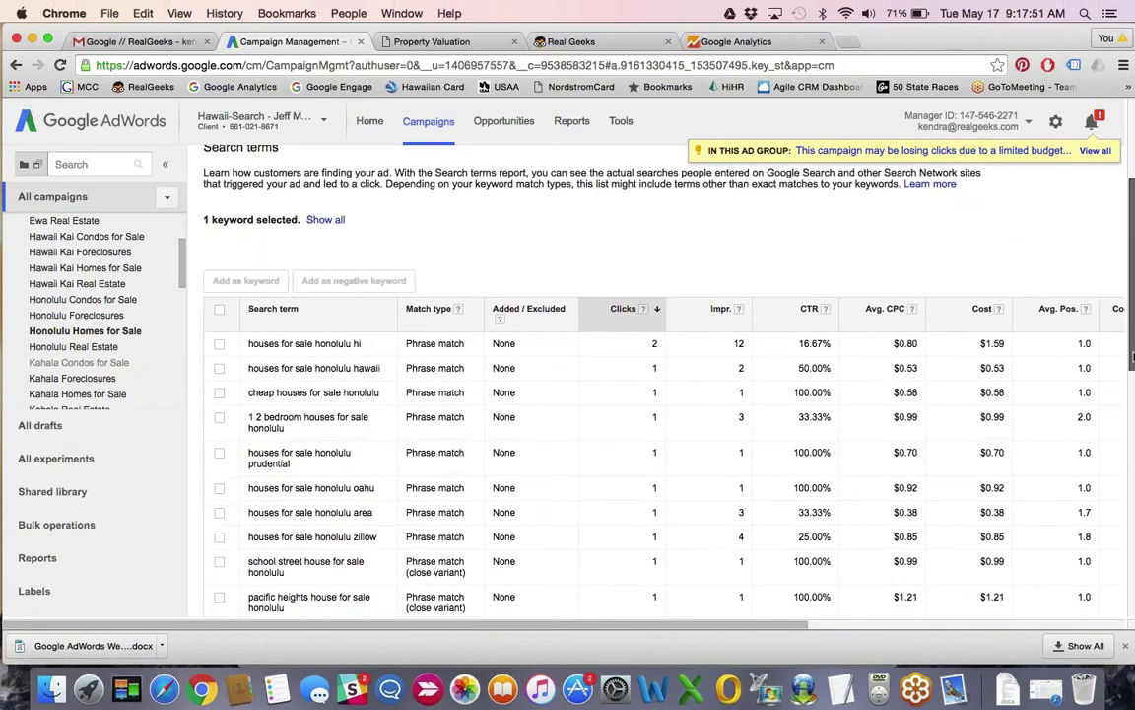
{"action": "scroll", "coordinate": [1131, 357], "scroll_direction": "down", "scroll_amount": 1}
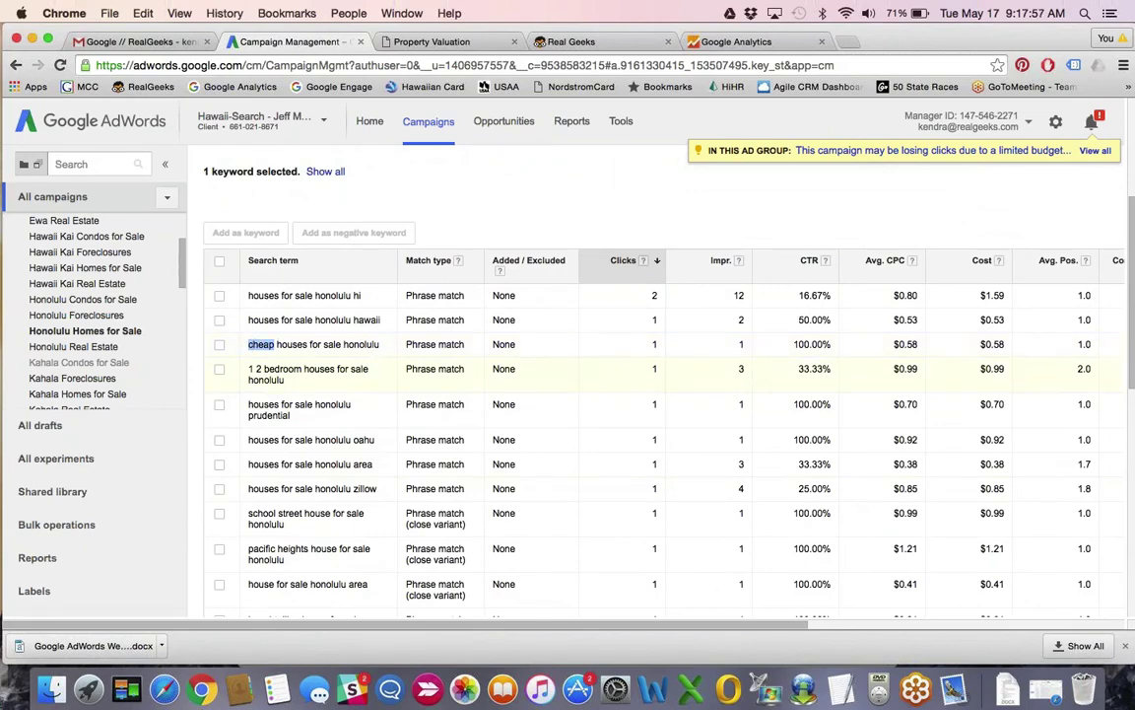
{"action": "scroll", "coordinate": [1094, 356], "scroll_direction": "right", "scroll_amount": 2}
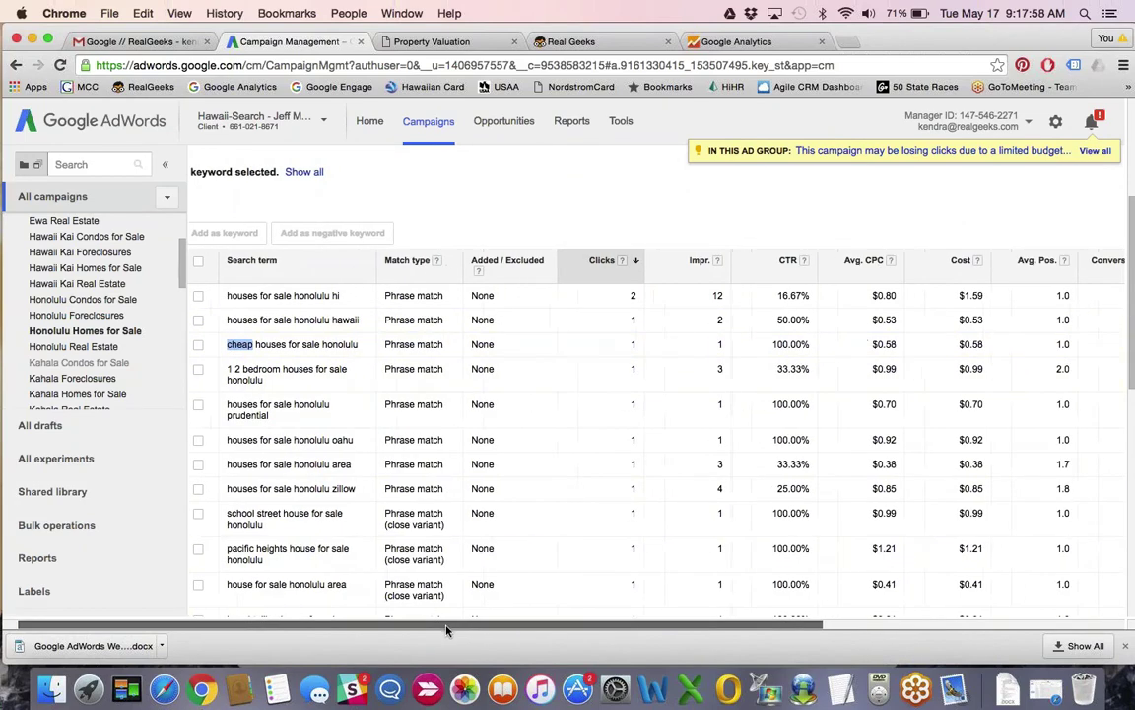
{"action": "scroll", "coordinate": [1124, 364], "scroll_direction": "down", "scroll_amount": 3}
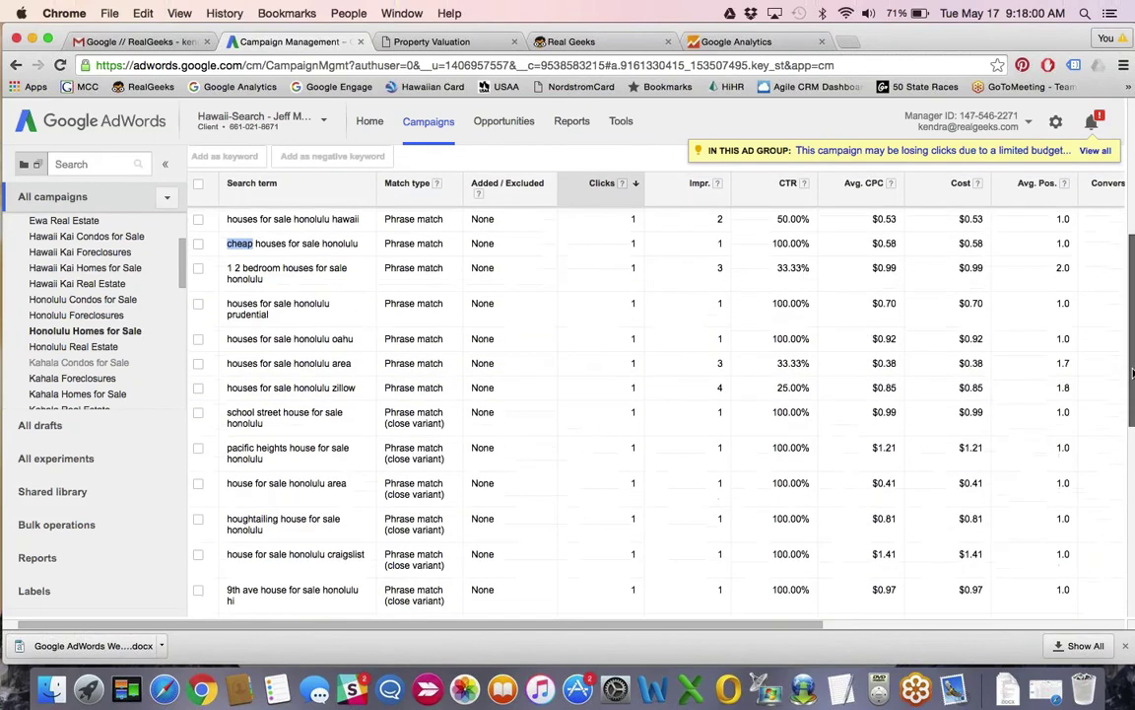
{"action": "left_click_drag", "start_coordinate": [1133, 377], "coordinate": [1131, 440]}
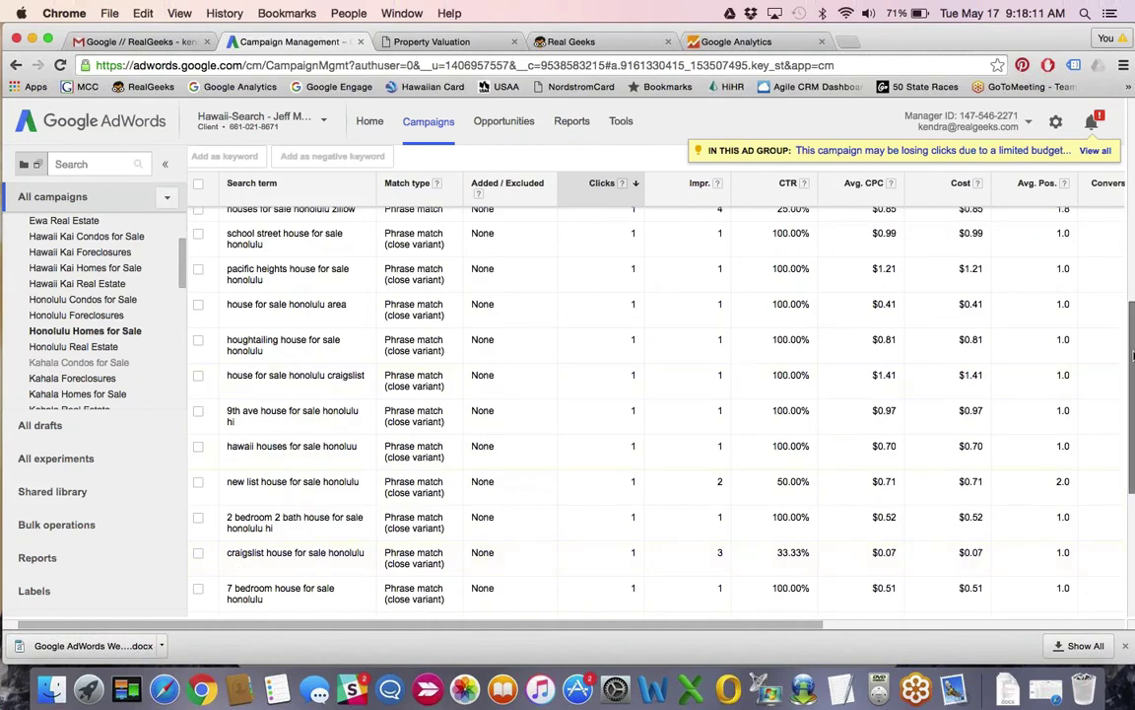
{"action": "left_click_drag", "start_coordinate": [1131, 367], "coordinate": [1129, 202]}
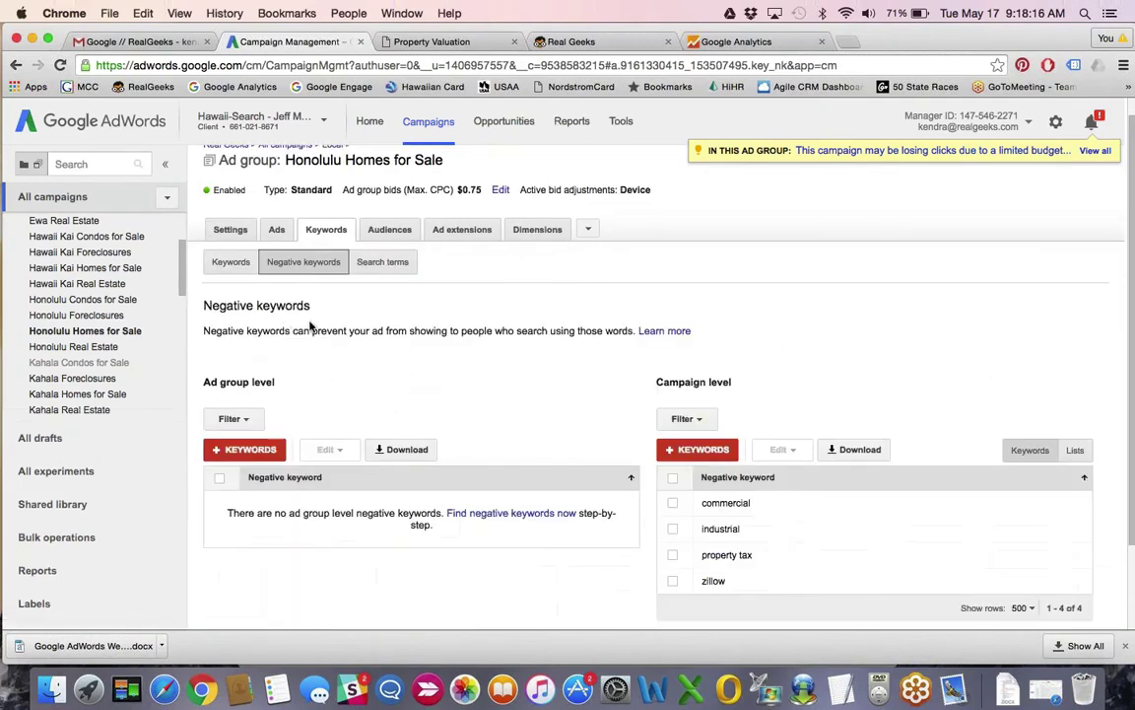
Add "craigslist" as a campaign-level negative keyword and save it.
{"action": "left_click", "coordinate": [676, 443]}
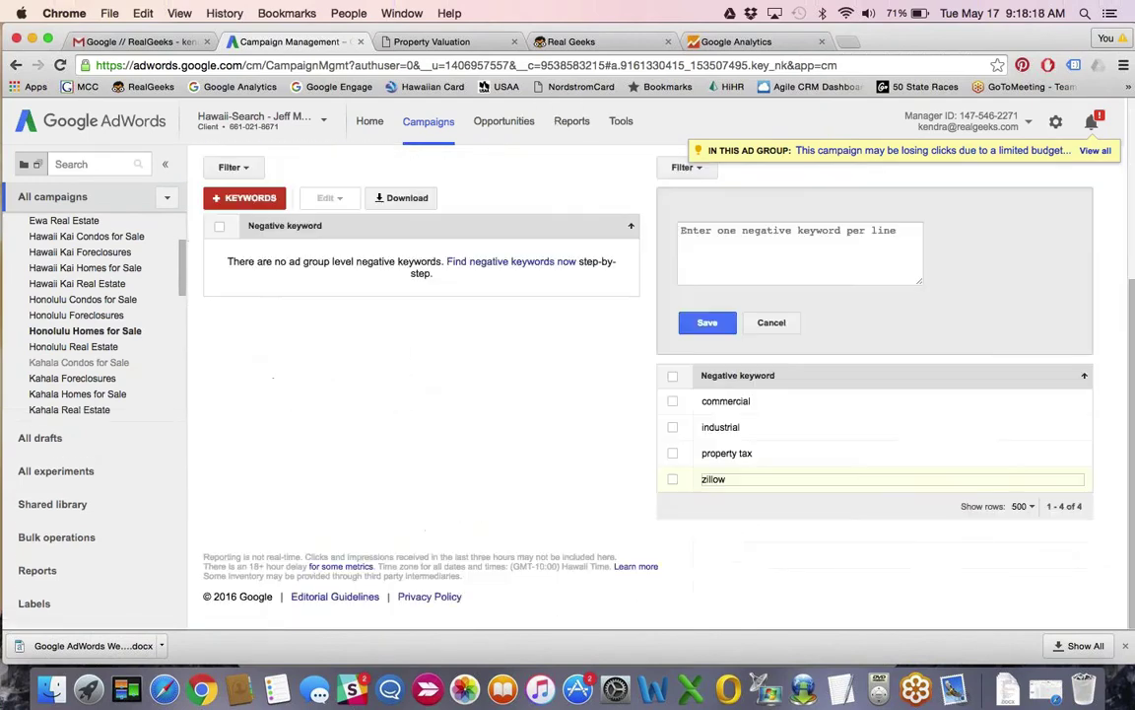
{"action": "left_click", "coordinate": [786, 265]}
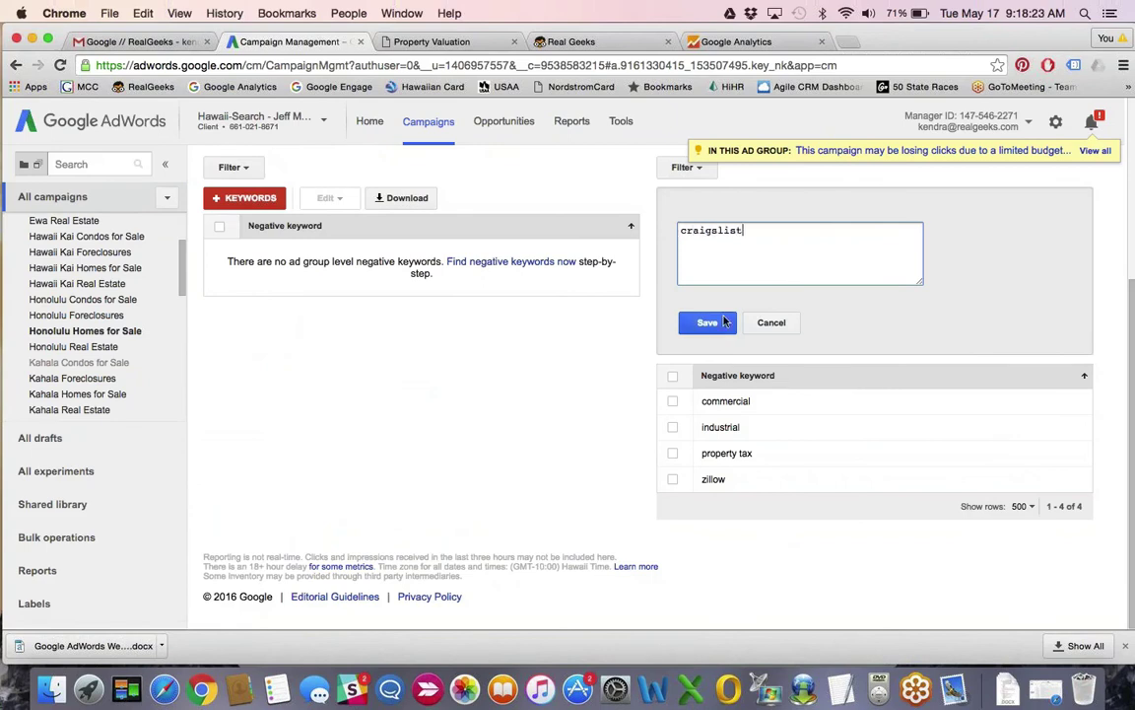
{"action": "left_click", "coordinate": [725, 323]}
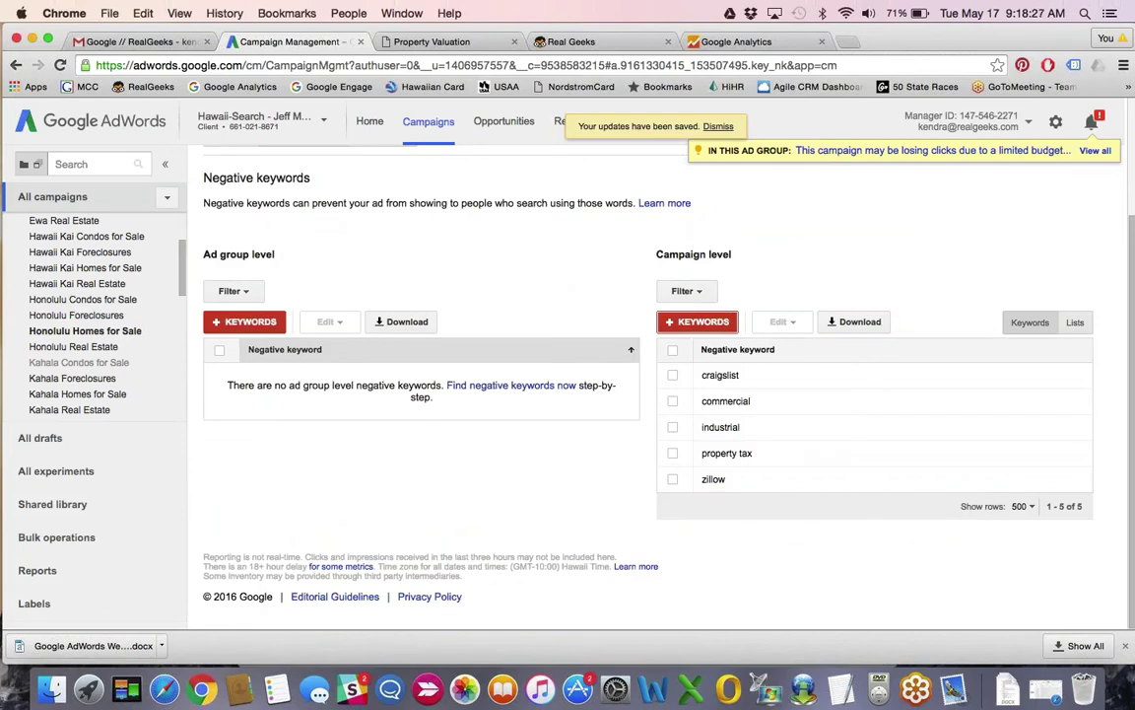
{"action": "scroll", "coordinate": [163, 247], "scroll_direction": "up", "scroll_amount": 3}
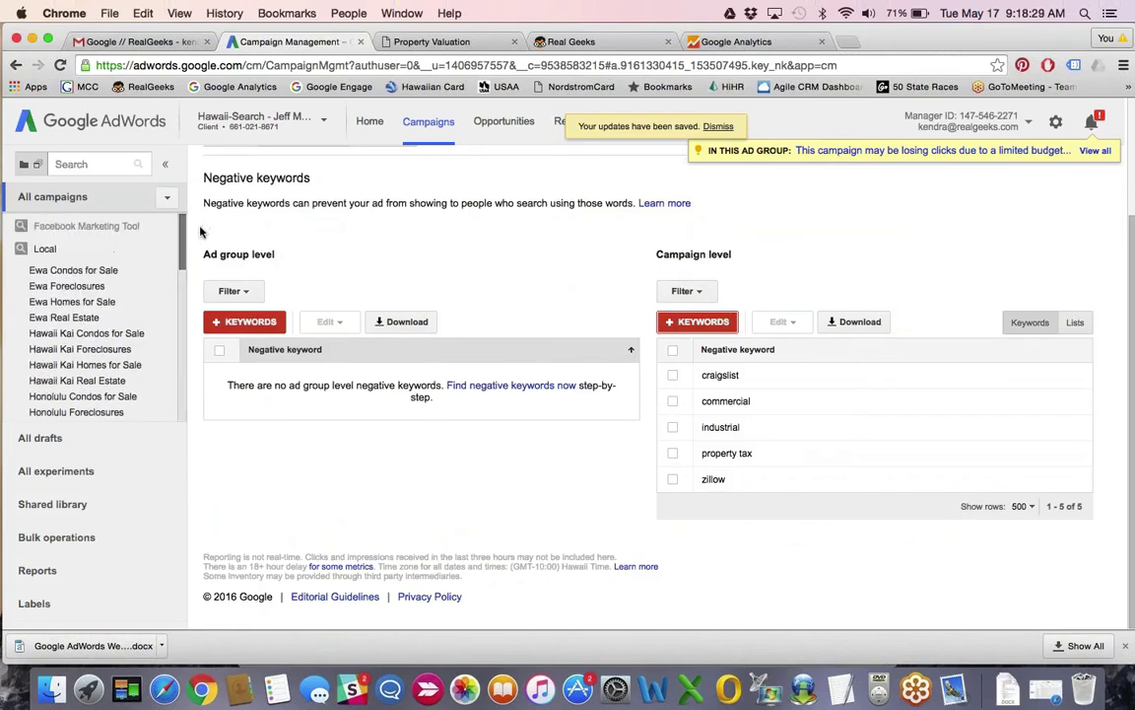
{"action": "scroll", "coordinate": [256, 236], "scroll_direction": "up", "scroll_amount": 3}
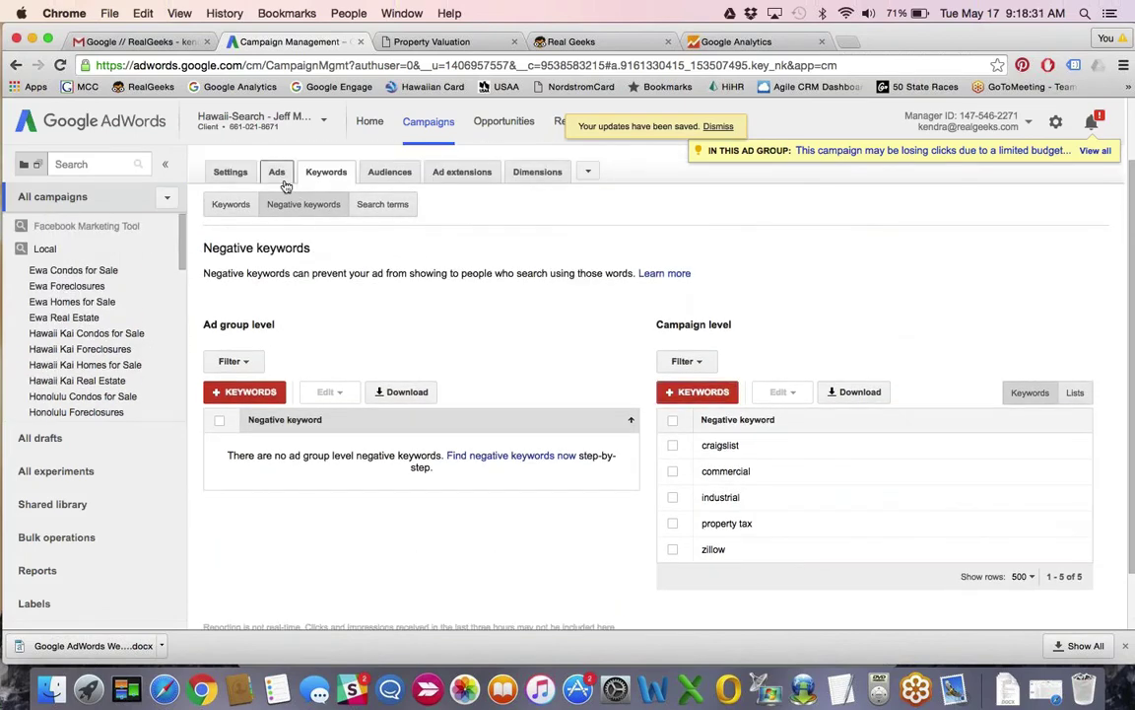
Set the first Honolulu Homes for Sale ad to Paused, then go to the Local campaign.
{"action": "left_click", "coordinate": [277, 174]}
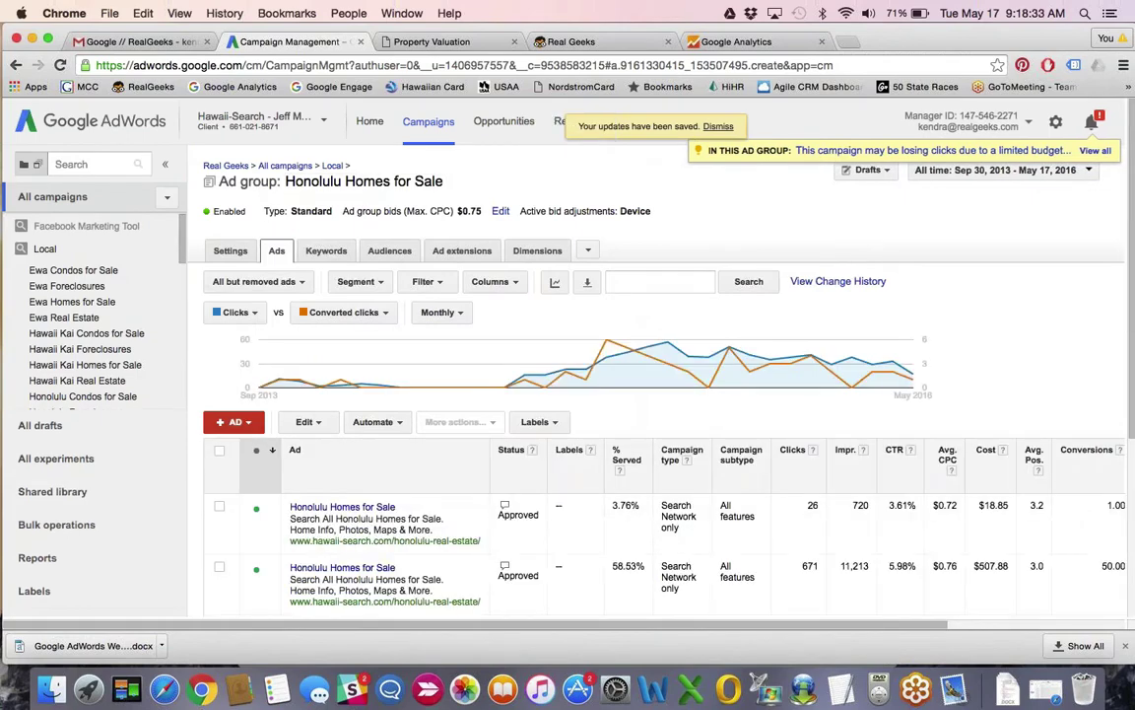
{"action": "left_click_drag", "start_coordinate": [900, 624], "coordinate": [1090, 639]}
{"action": "scroll", "coordinate": [1131, 392], "scroll_direction": "down", "scroll_amount": 3}
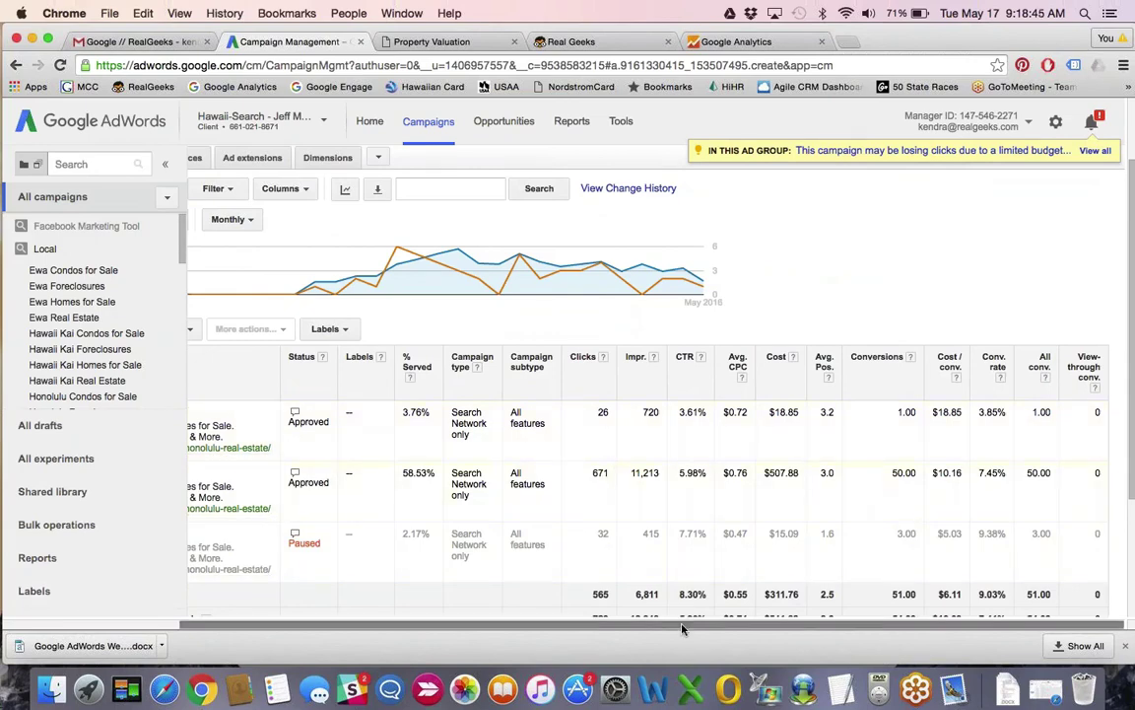
{"action": "scroll", "coordinate": [680, 621], "scroll_direction": "left", "scroll_amount": 1}
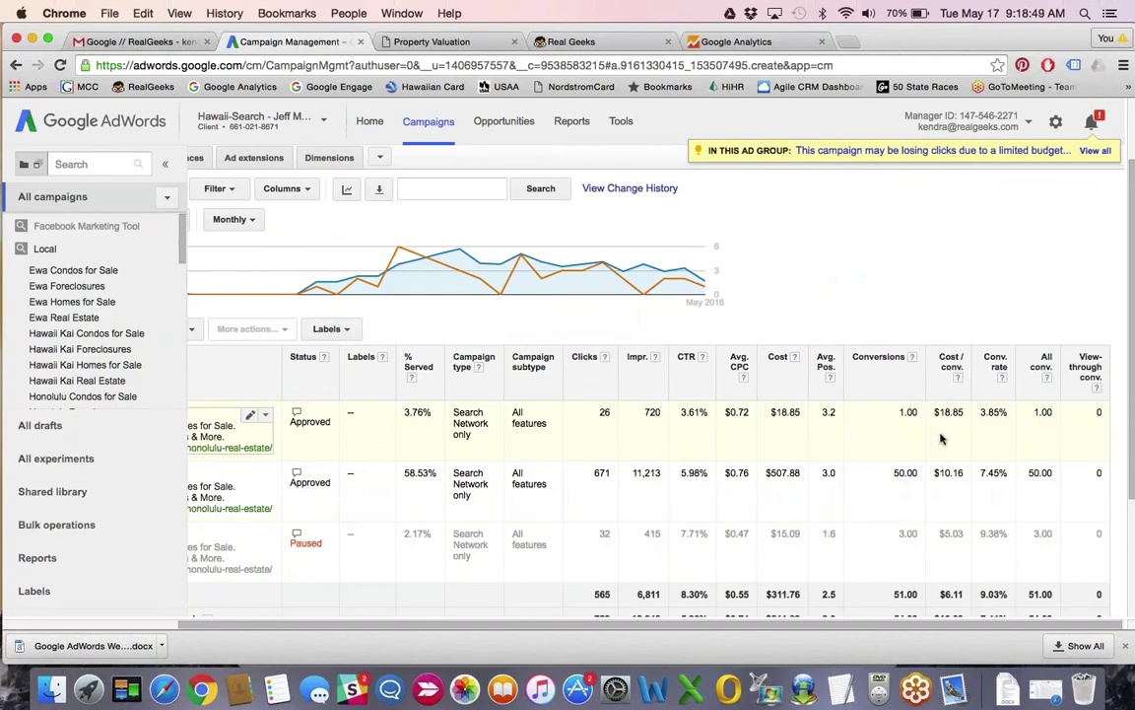
{"action": "scroll", "coordinate": [617, 613], "scroll_direction": "left", "scroll_amount": 10}
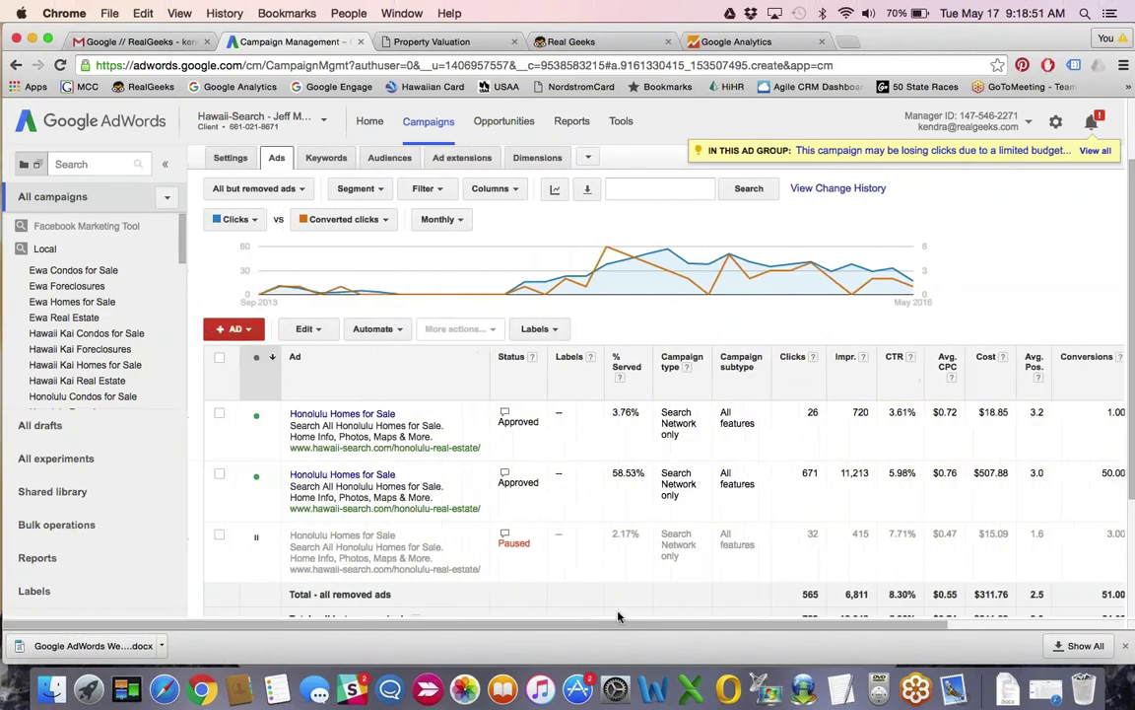
{"action": "left_click", "coordinate": [260, 415]}
{"action": "left_click", "coordinate": [261, 457]}
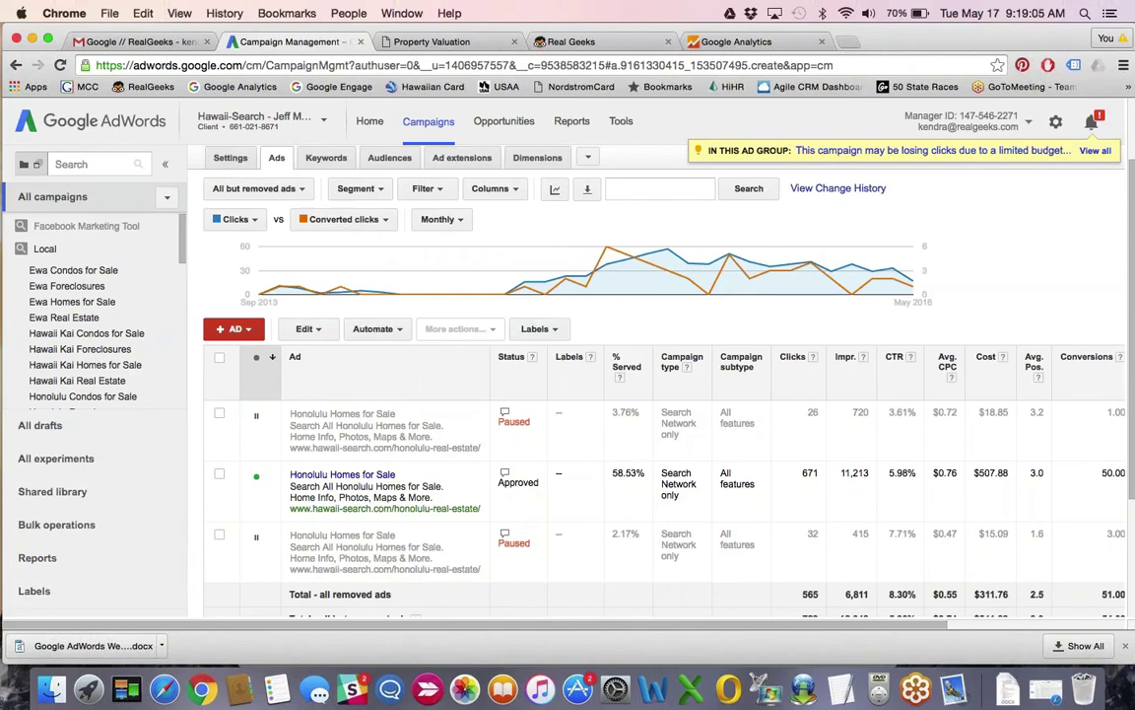
{"action": "left_click", "coordinate": [35, 258]}
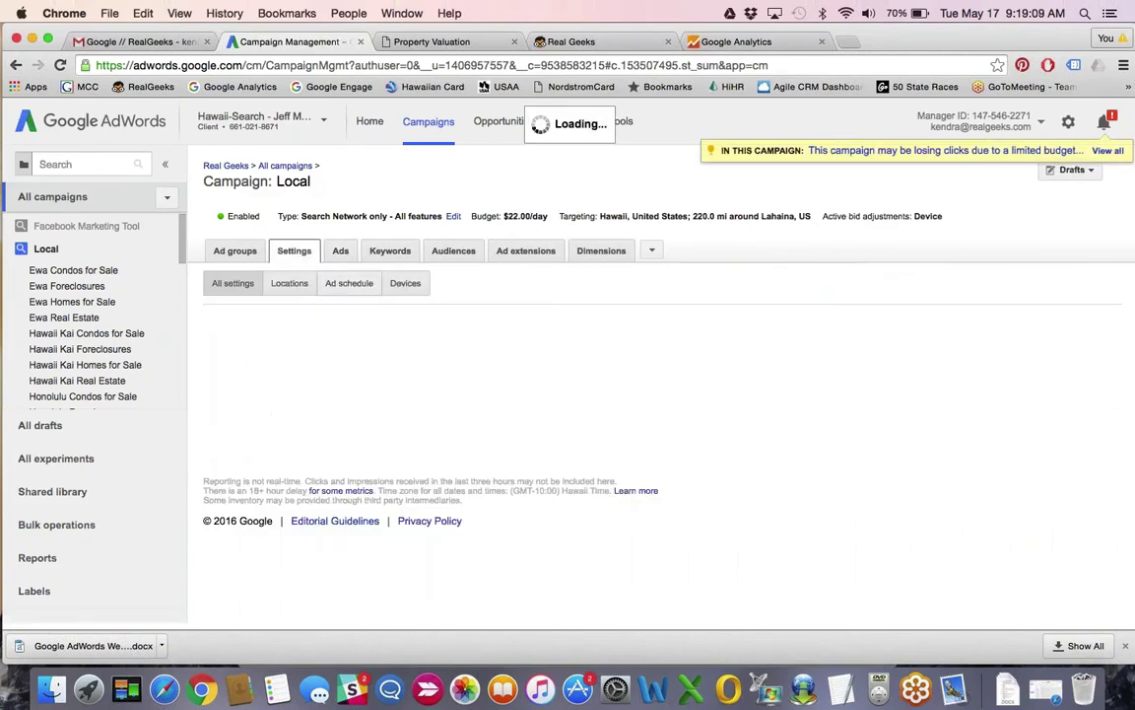
In the Devices view, change the mobile bid adjustment from 300% to 200% and save.
{"action": "left_click", "coordinate": [424, 289]}
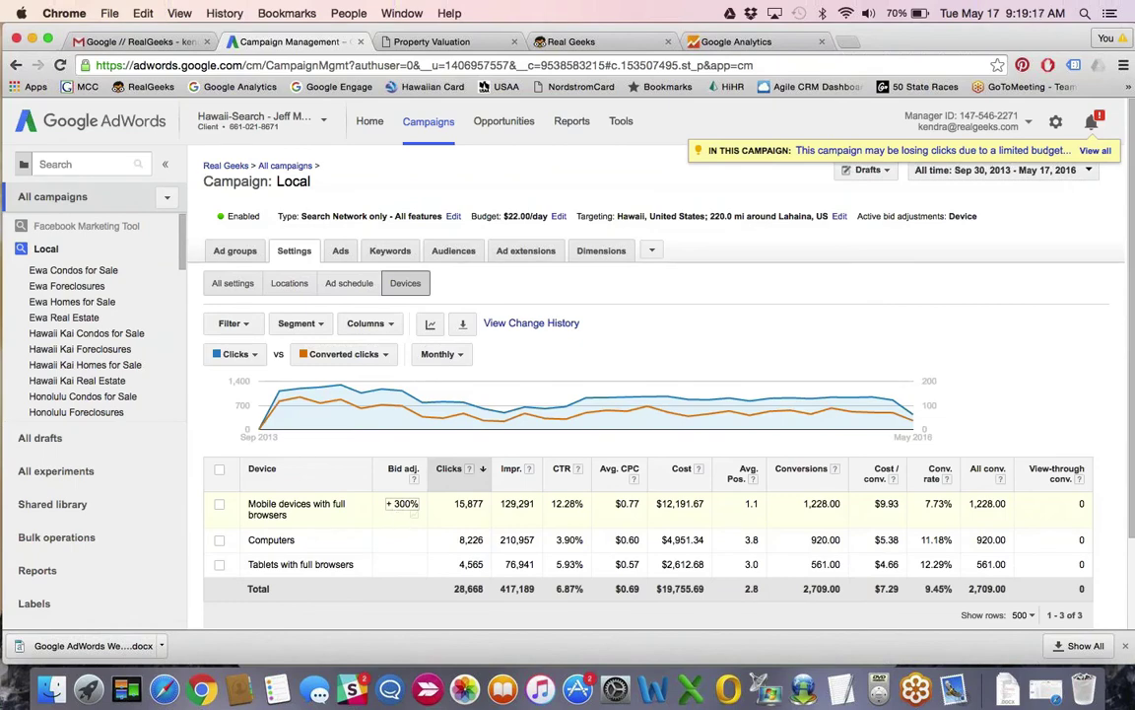
{"action": "double_click", "coordinate": [822, 503]}
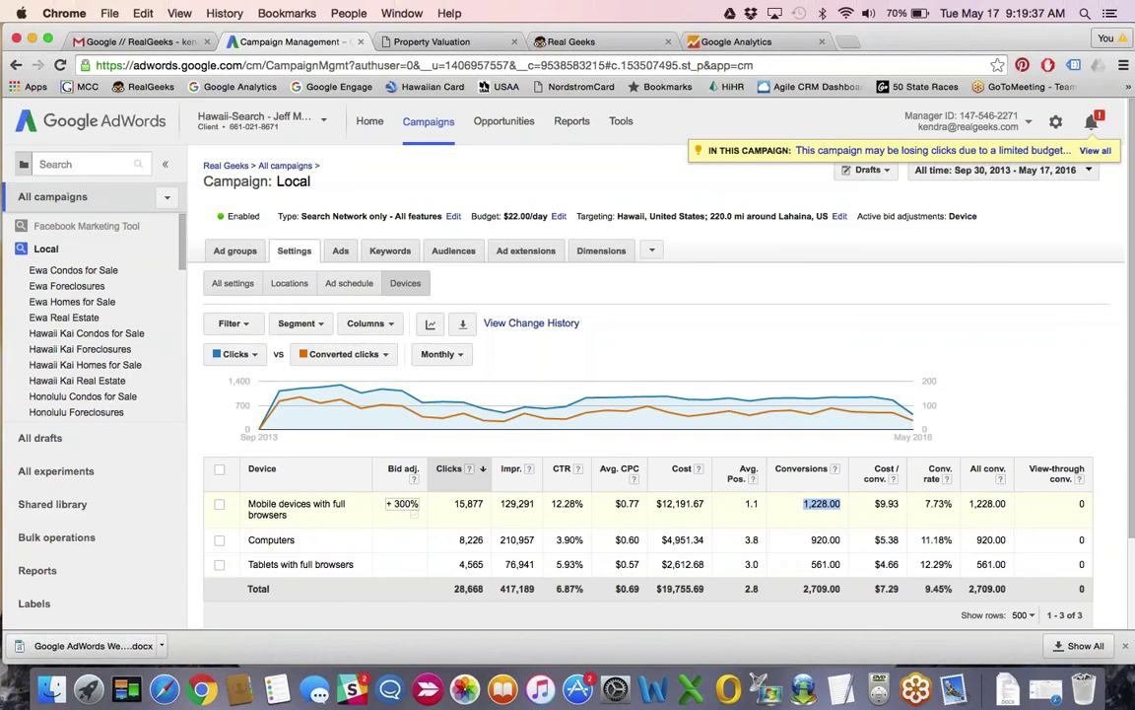
{"action": "double_click", "coordinate": [751, 503]}
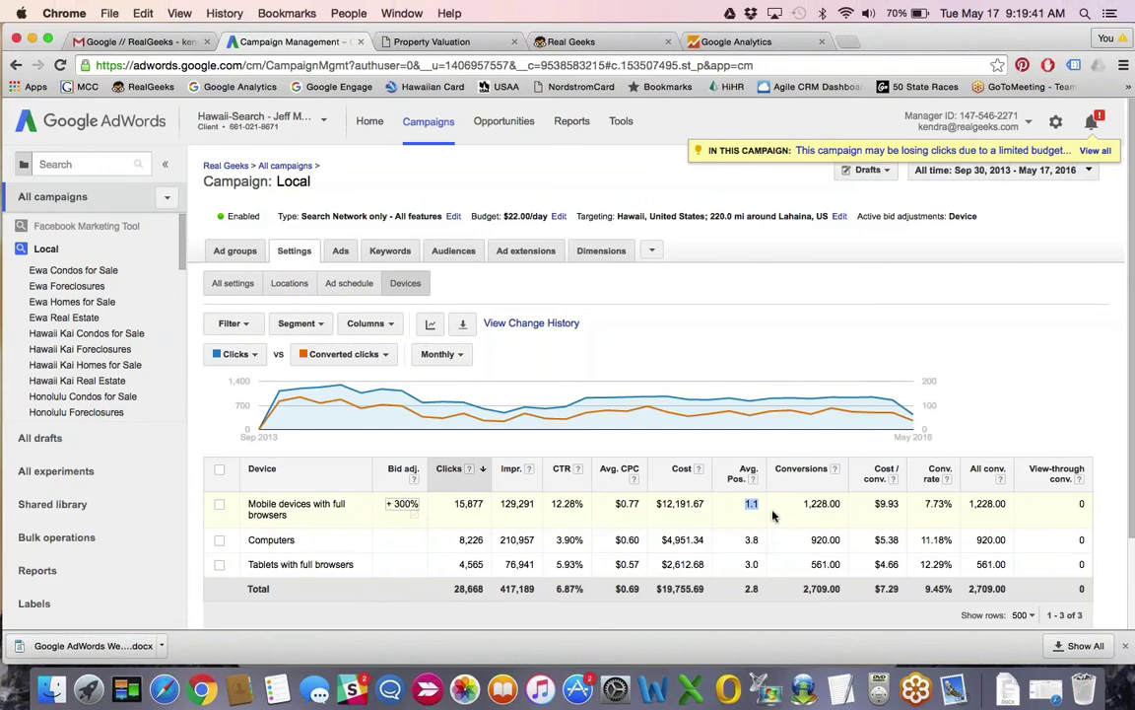
{"action": "left_click", "coordinate": [402, 504]}
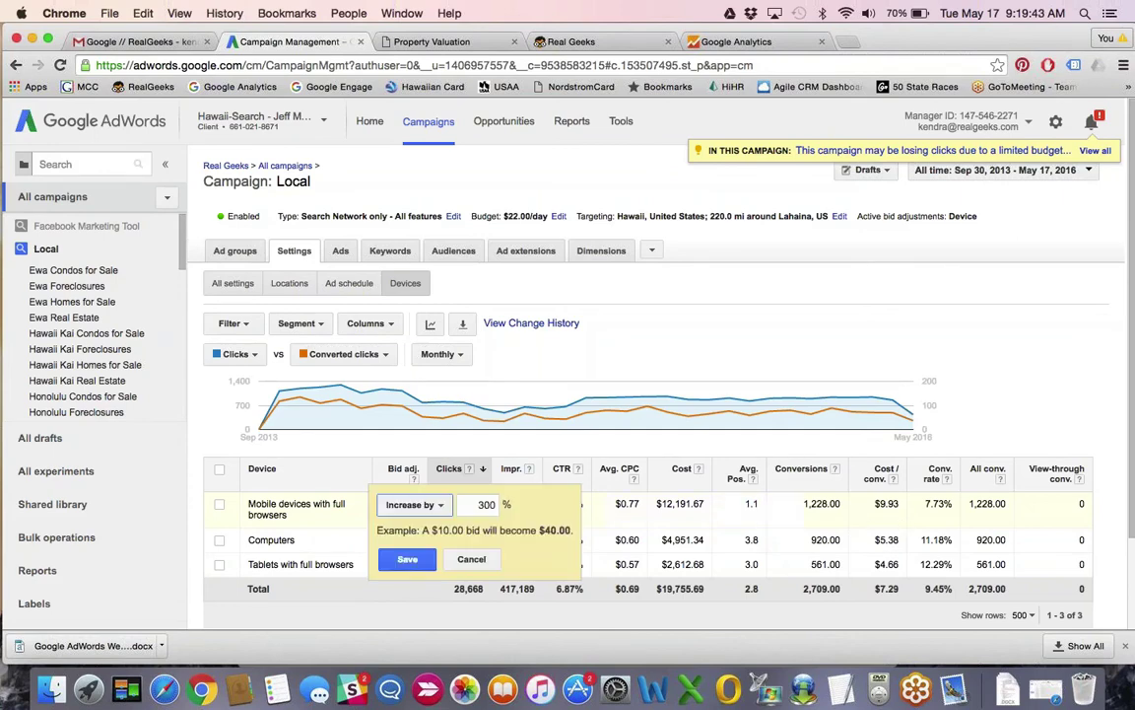
{"action": "double_click", "coordinate": [482, 507]}
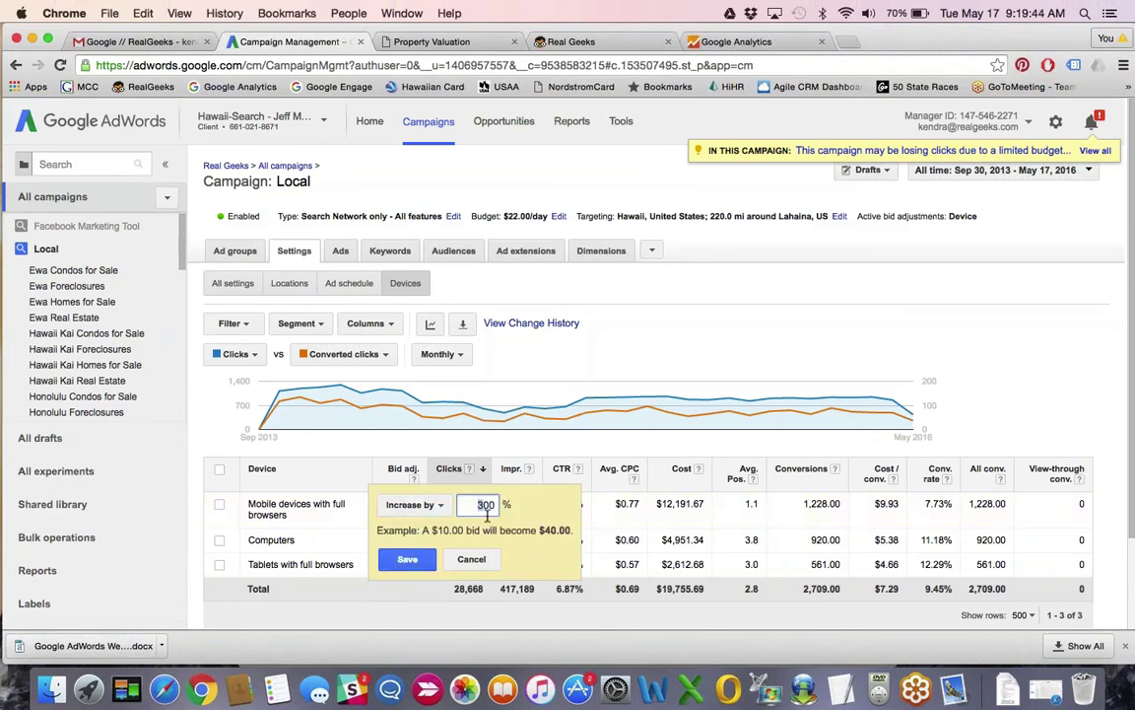
{"action": "type", "text": "200"}
{"action": "key", "text": "Return"}
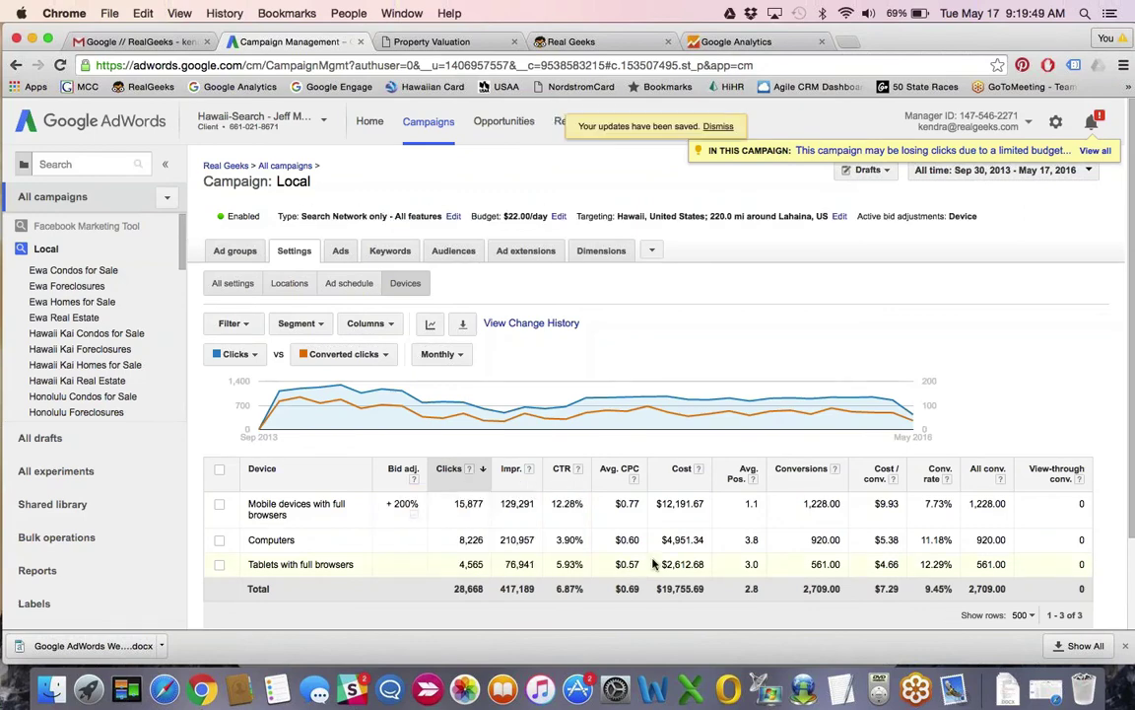
{"action": "left_click_drag", "start_coordinate": [871, 504], "coordinate": [903, 507]}
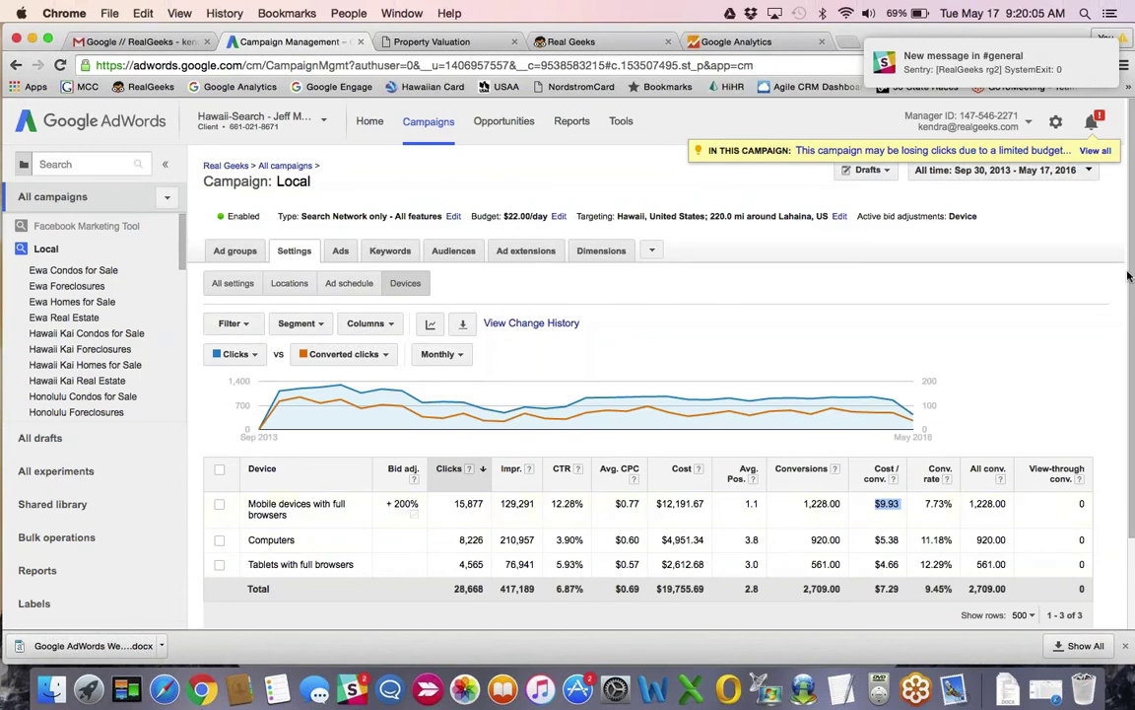
{"action": "scroll", "coordinate": [1131, 376], "scroll_direction": "down", "scroll_amount": 3}
{"action": "scroll", "coordinate": [1130, 376], "scroll_direction": "up", "scroll_amount": 3}
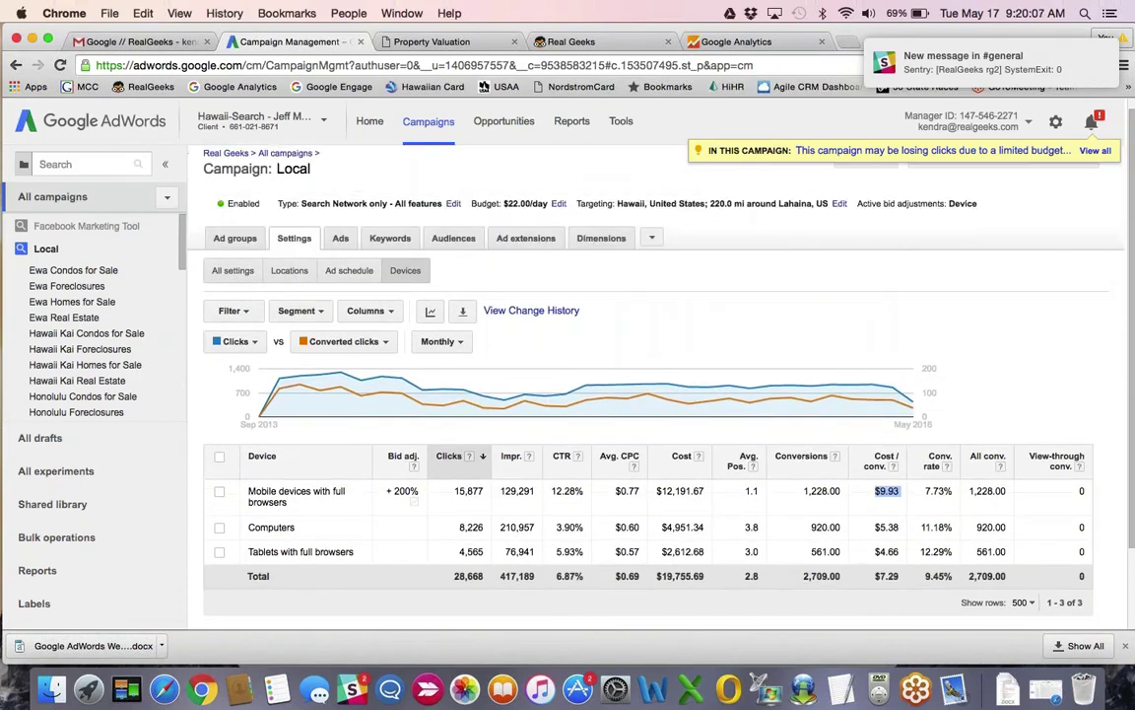
Check the ad group totals: $7.29 cost per conversion and 6.87% CTR.
{"action": "left_click", "coordinate": [231, 252]}
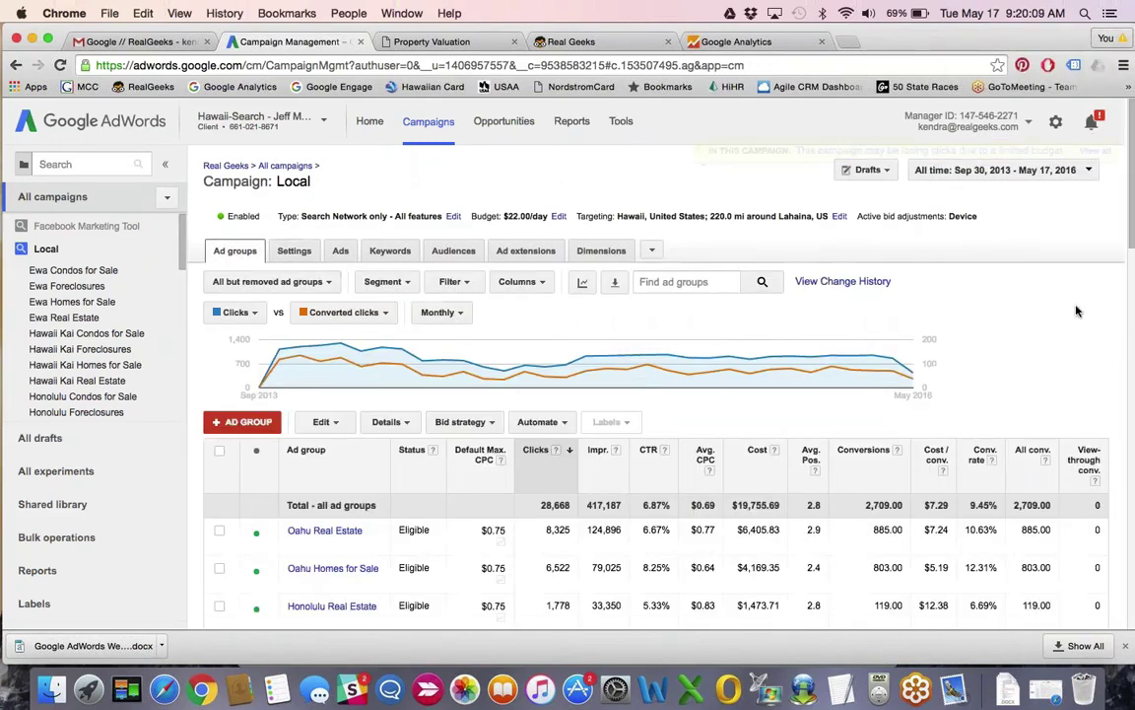
{"action": "scroll", "coordinate": [966, 284], "scroll_direction": "down", "scroll_amount": 2}
{"action": "scroll", "coordinate": [1037, 293], "scroll_direction": "down", "scroll_amount": 1}
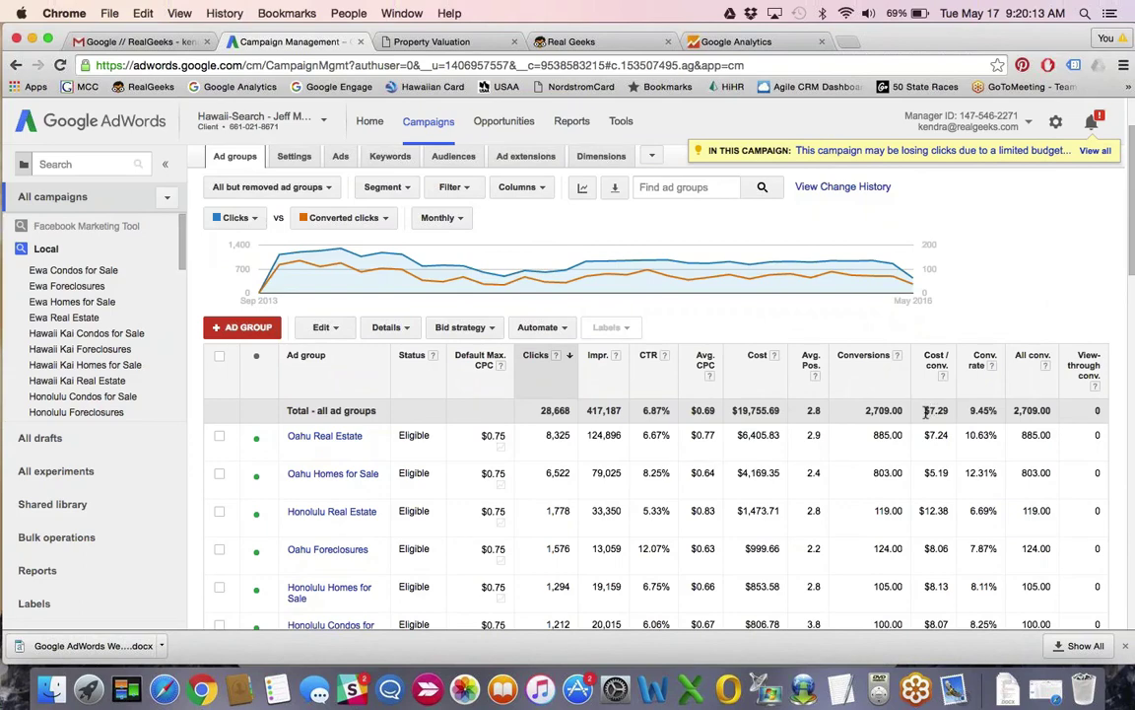
{"action": "left_click_drag", "start_coordinate": [925, 410], "coordinate": [954, 410]}
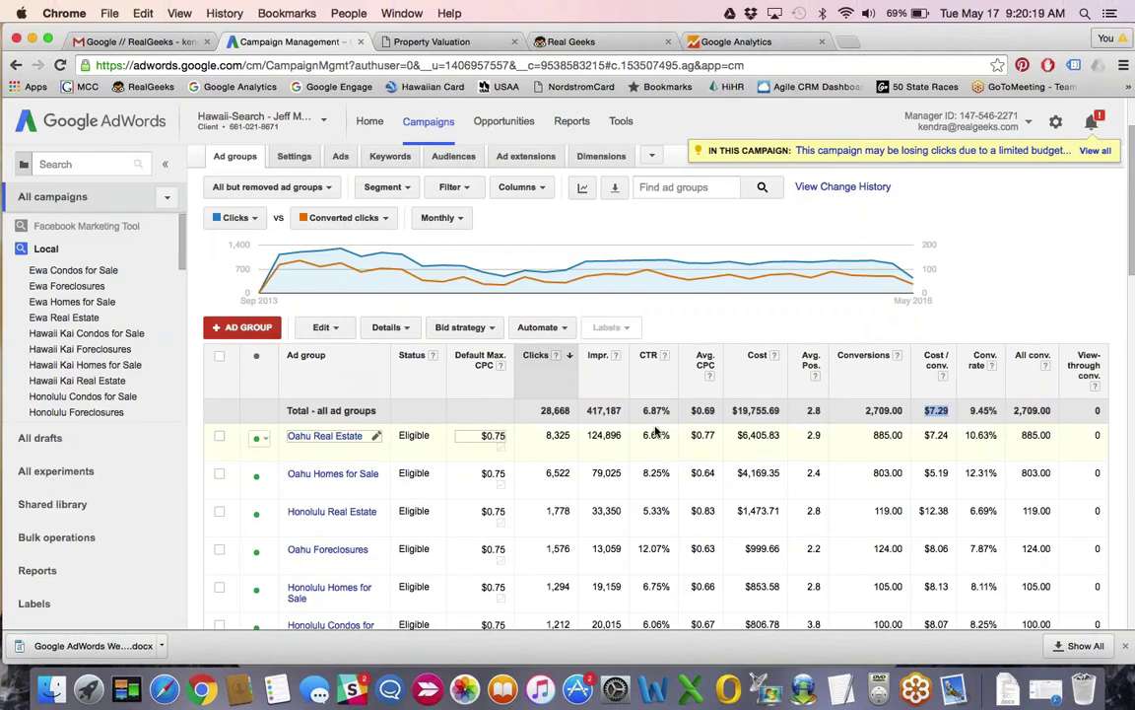
{"action": "left_click_drag", "start_coordinate": [642, 410], "coordinate": [669, 413]}
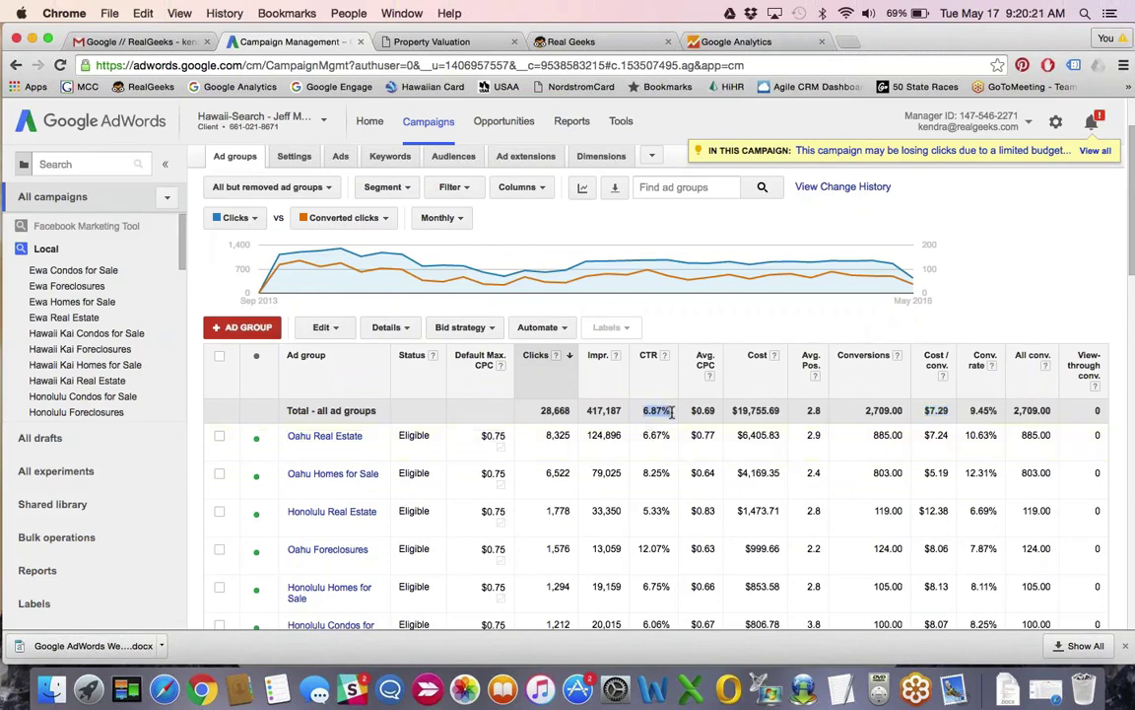